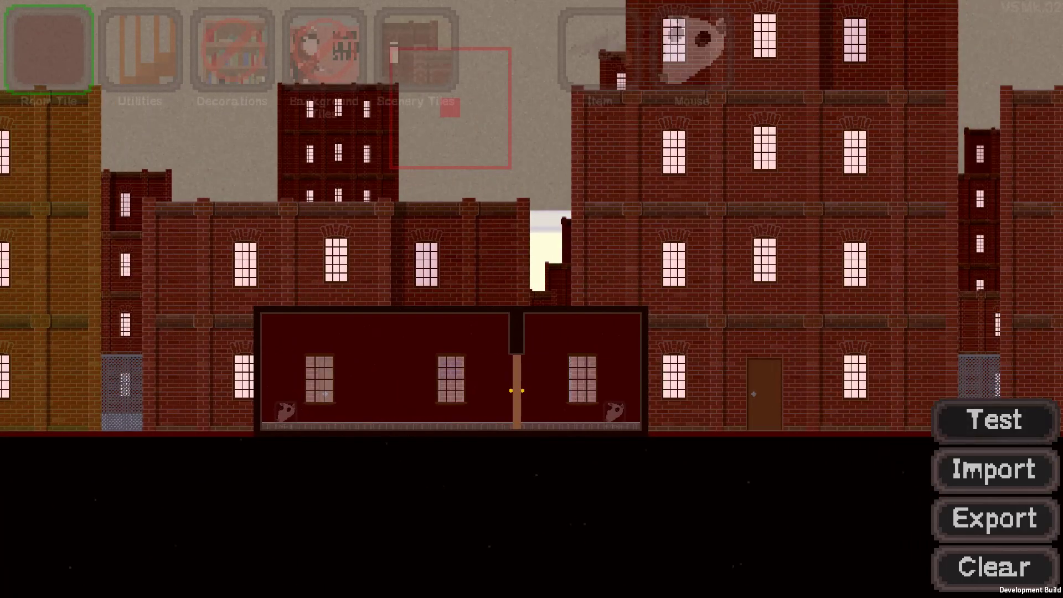
- Test the map, walk the player through the door to the mouse in the left room and start a conversation
{"action": "left_click", "coordinate": [994, 421]}
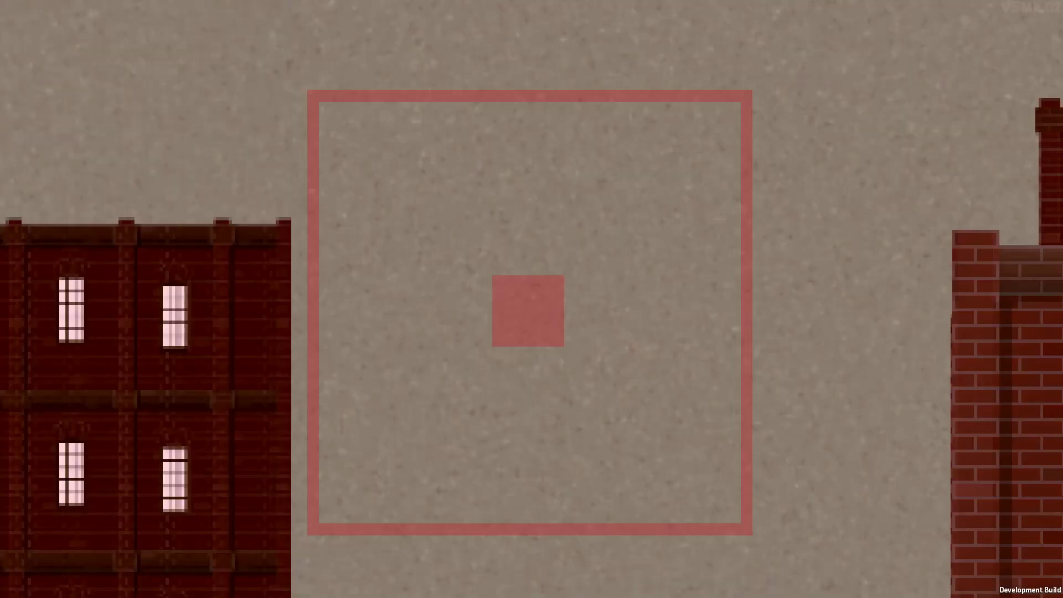
{"action": "key", "text": "a"}
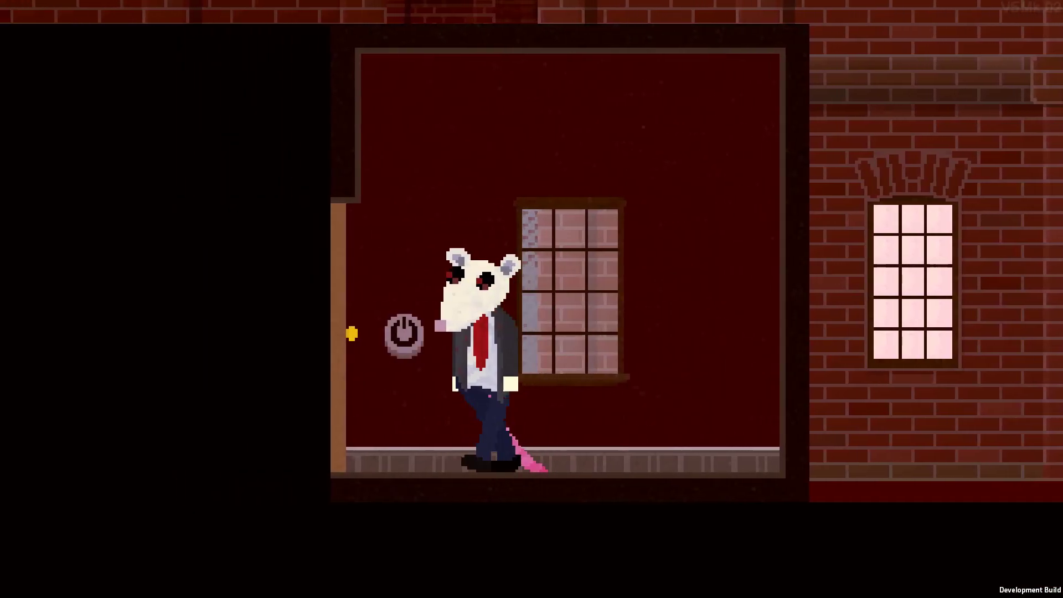
{"action": "key", "text": "e"}
{"action": "key", "text": "a"}
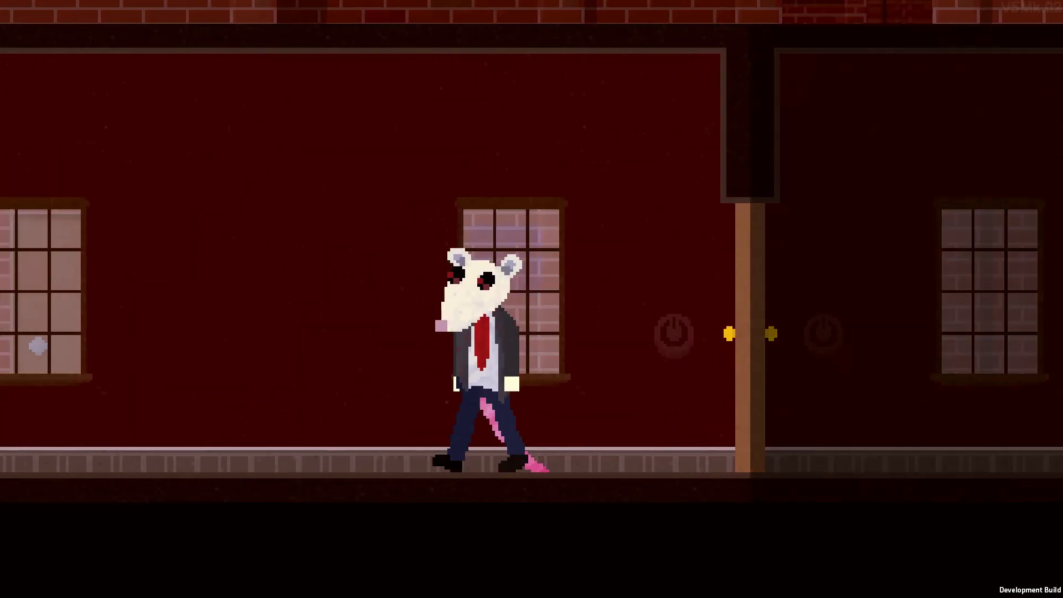
{"action": "key", "text": "a"}
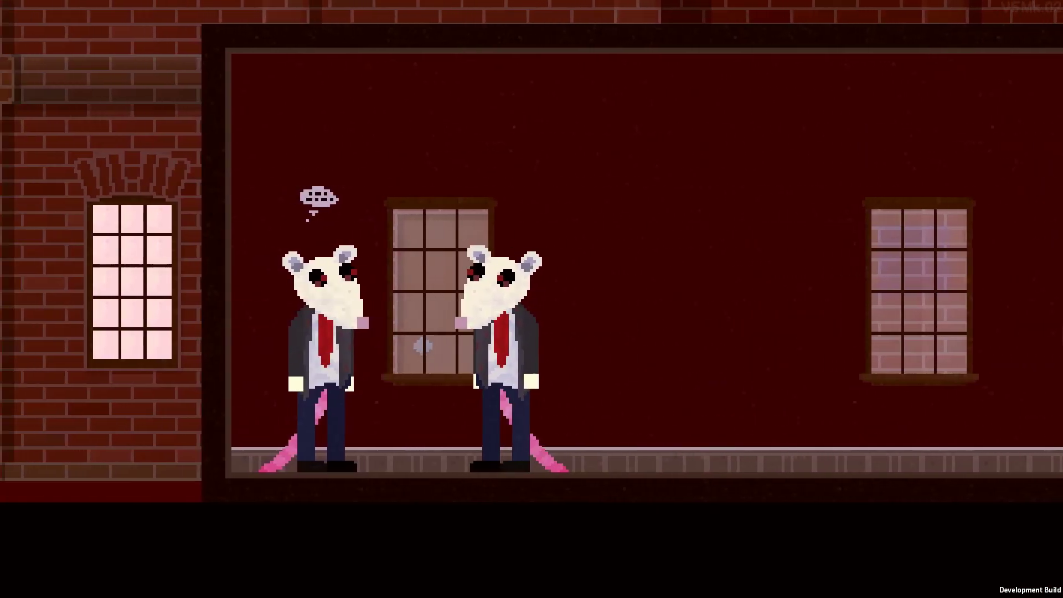
{"action": "key", "text": "e"}
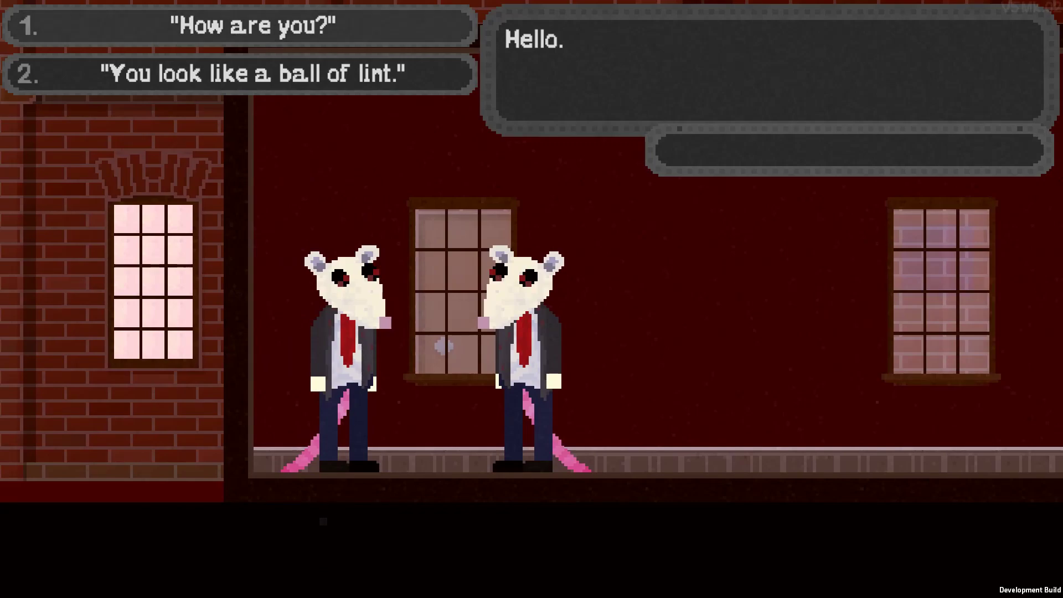
- Walk away from the mouse and restart the conversation several times to check its different greetings
{"action": "key", "text": "d"}
{"action": "key", "text": "a"}
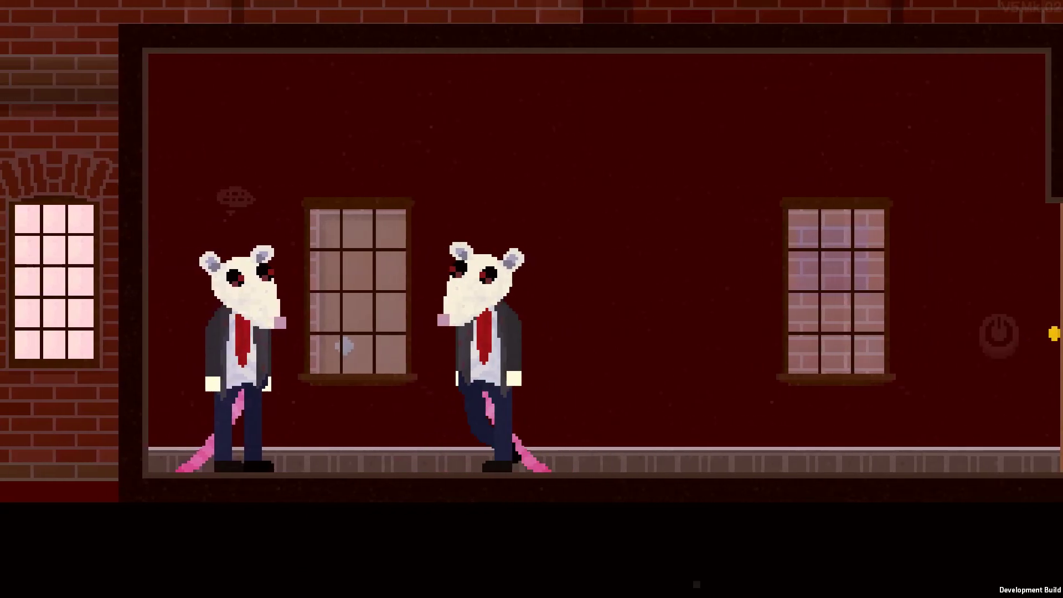
{"action": "key", "text": "e"}
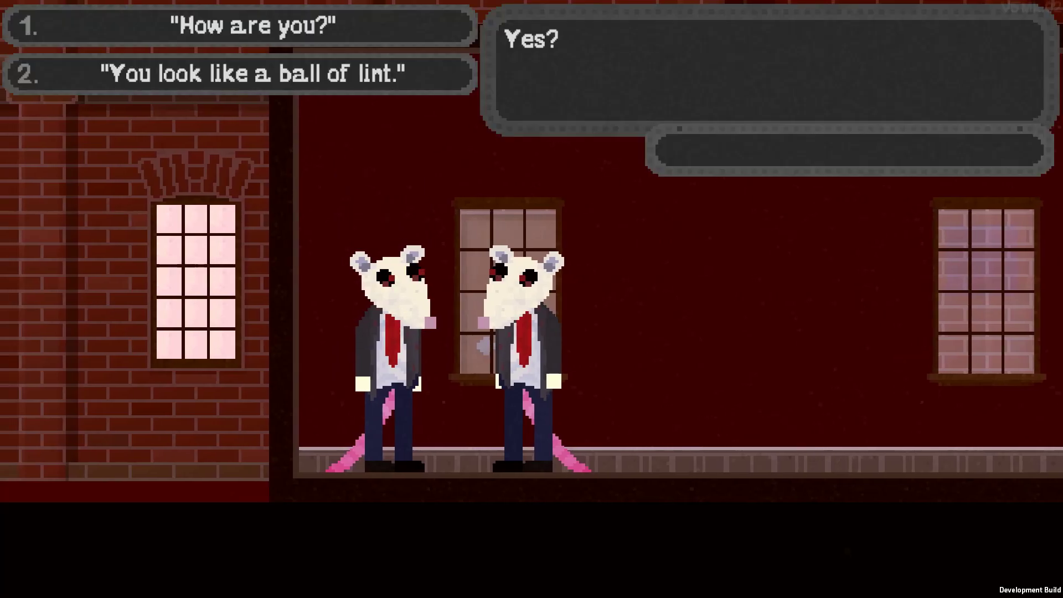
{"action": "key", "text": "d"}
{"action": "key", "text": "e"}
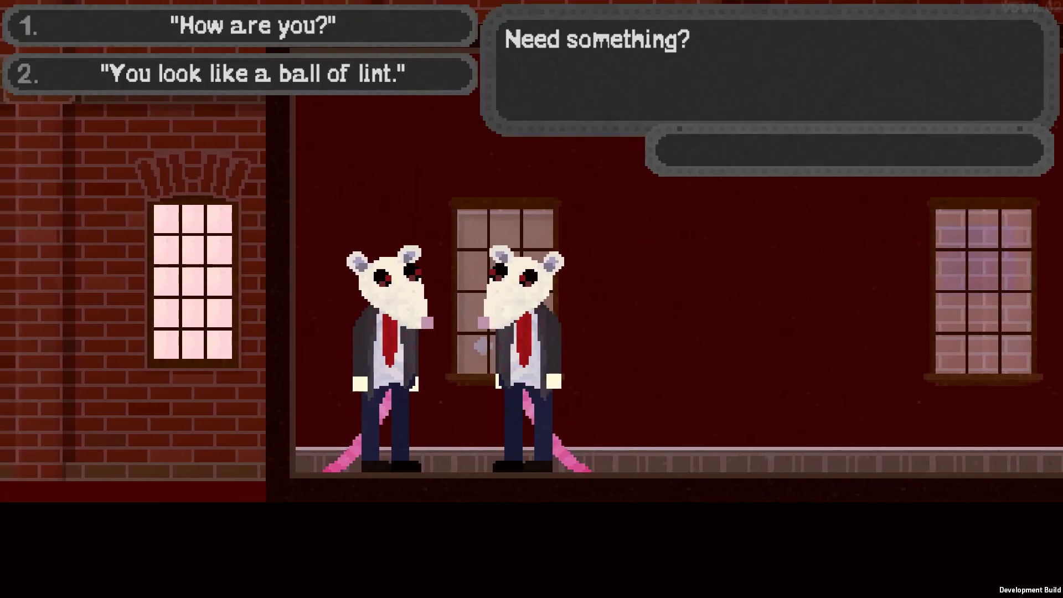
{"action": "key", "text": "d"}
{"action": "key", "text": "a"}
{"action": "key", "text": "e"}
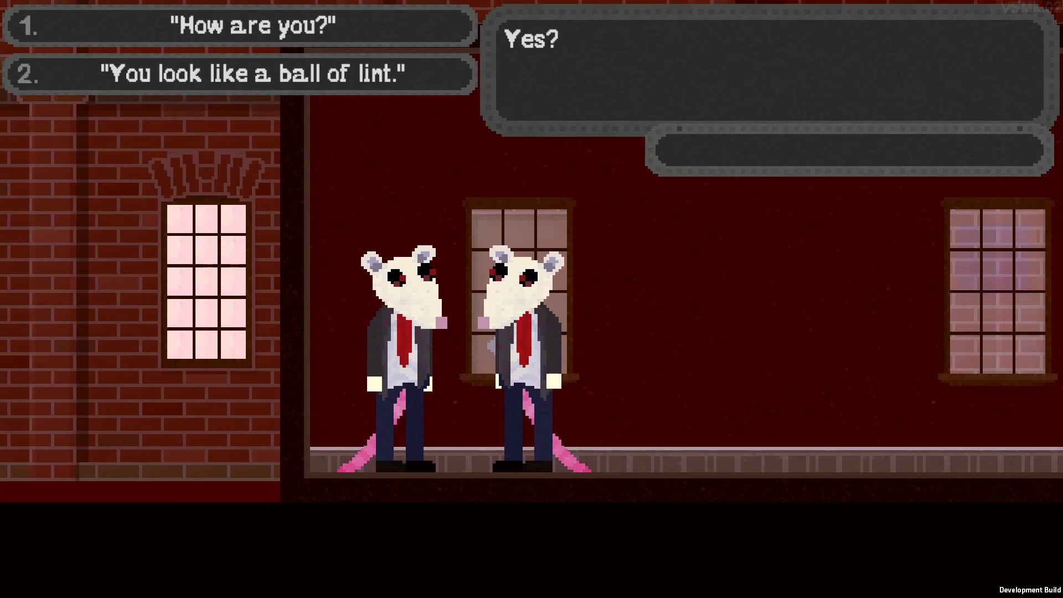
- Reopen the conversation and ask the mouse "How are you?"
{"action": "key", "text": "d"}
{"action": "key", "text": "a"}
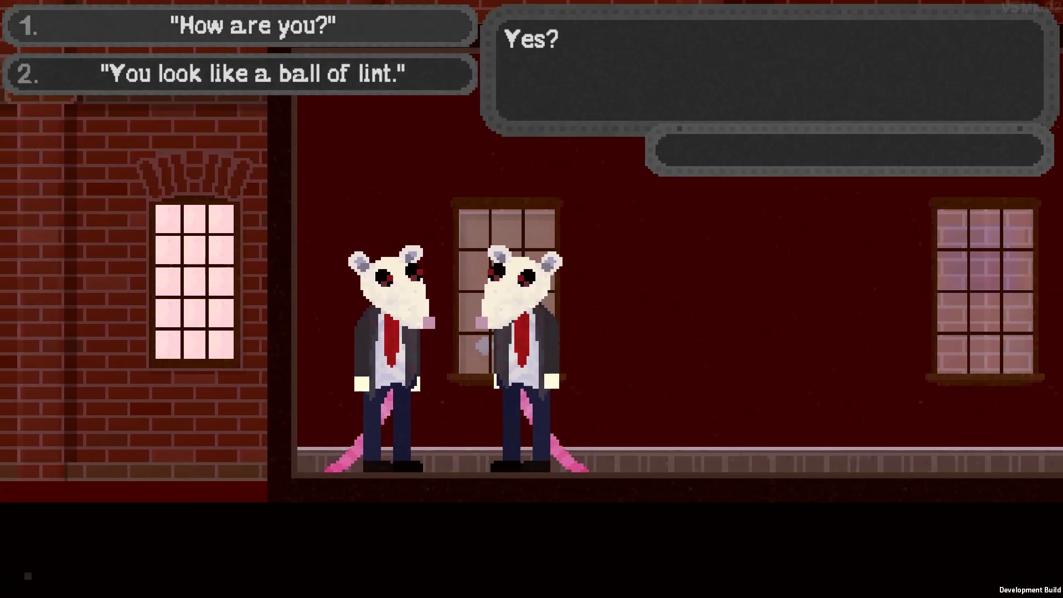
{"action": "key", "text": "1"}
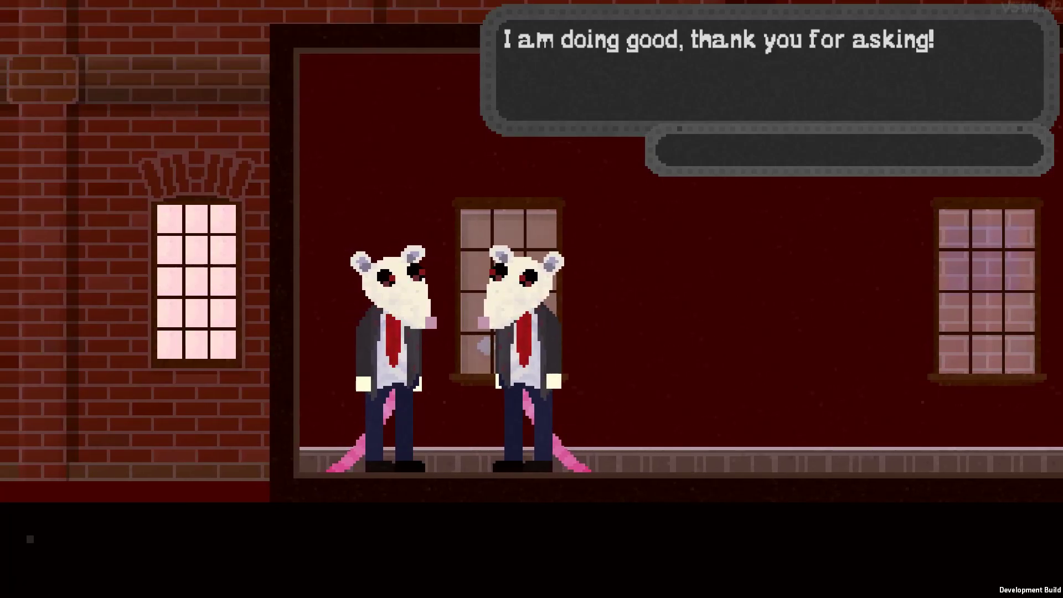
- Talk to the mouse again and insult it with "You look like a ball of lint."
{"action": "key", "text": "d"}
{"action": "key", "text": "a"}
{"action": "key", "text": "d"}
{"action": "key", "text": "a"}
{"action": "key", "text": "e"}
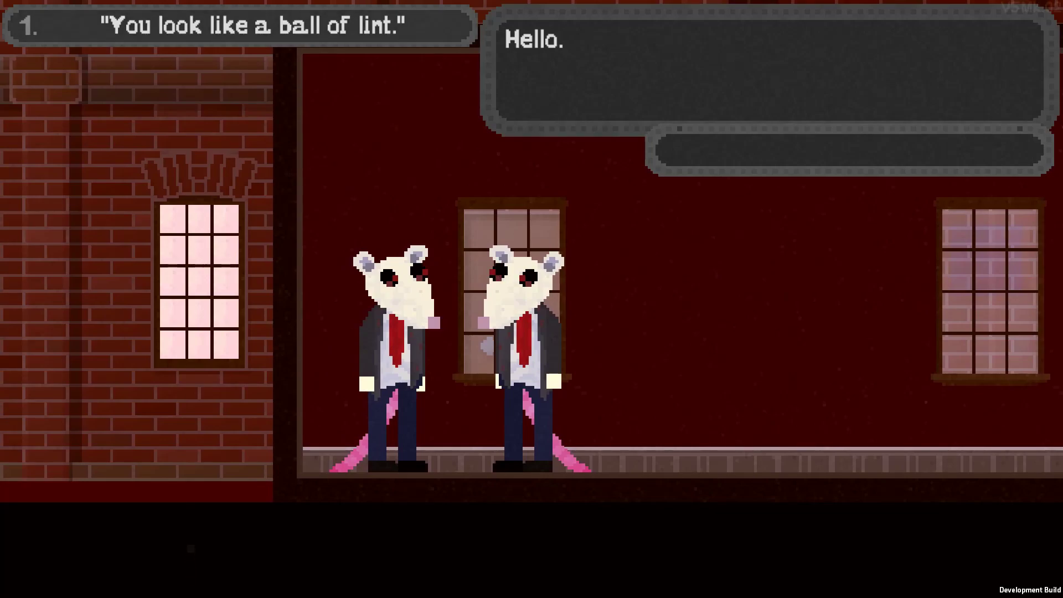
{"action": "key", "text": "1"}
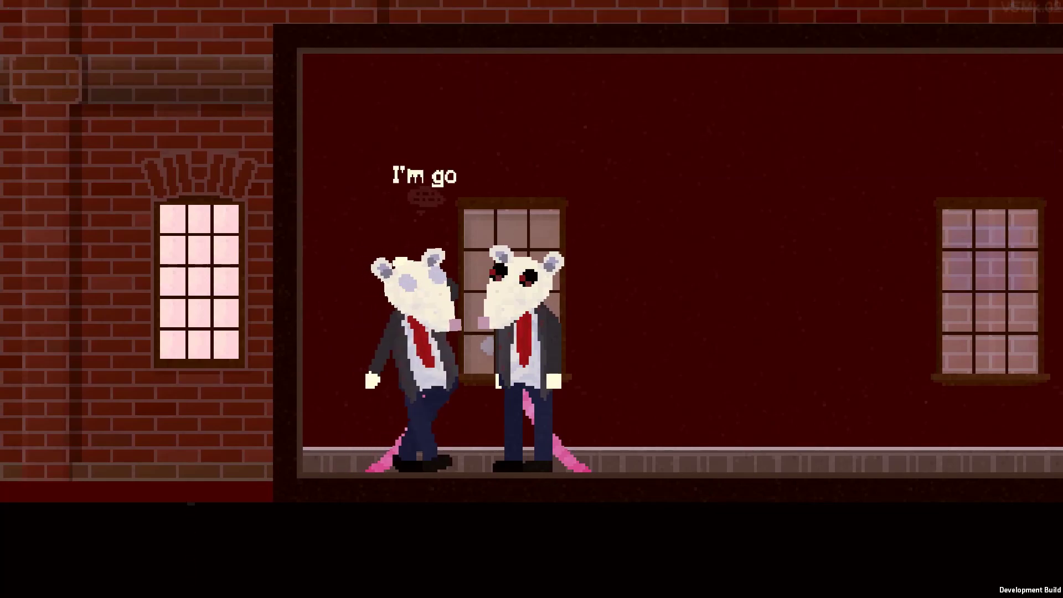
- Run from the angry mouse through the door into the right room, and end the map test
{"action": "key", "text": "d"}
{"action": "key", "text": "a"}
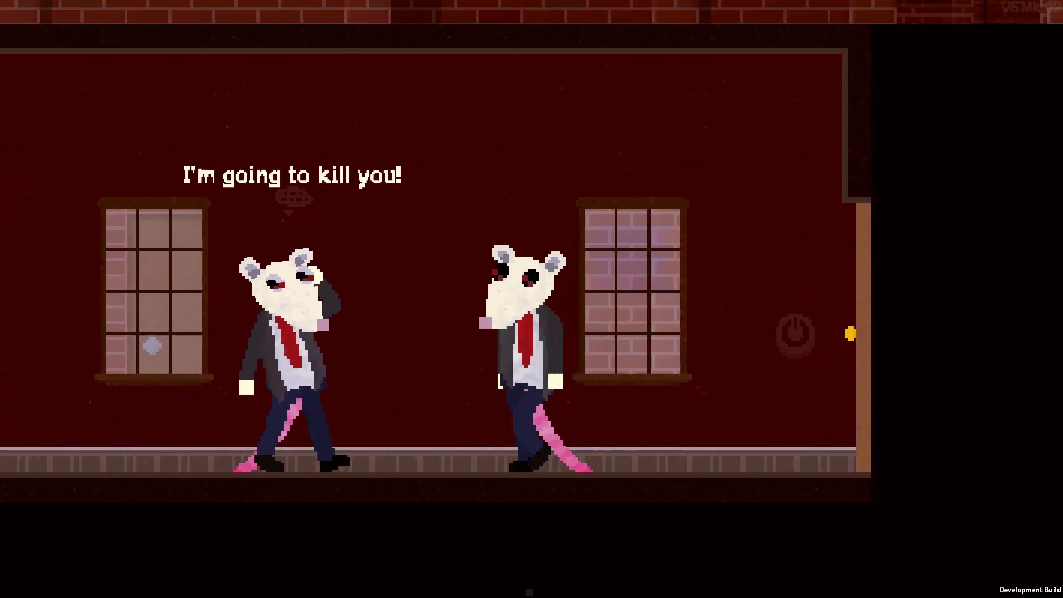
{"action": "key", "text": "d"}
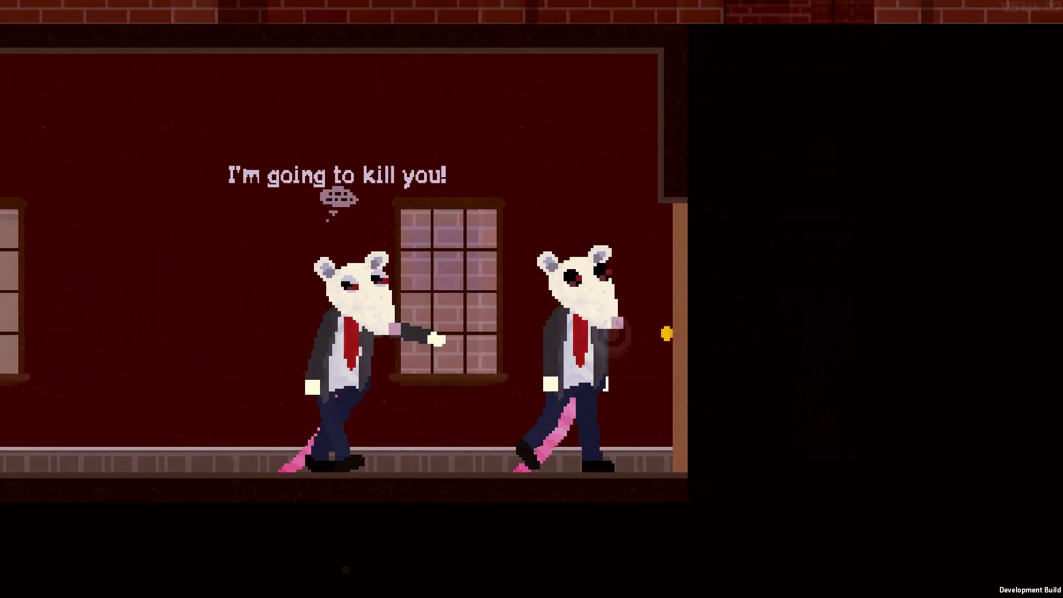
{"action": "key", "text": "e"}
{"action": "key", "text": "a"}
{"action": "key", "text": "d"}
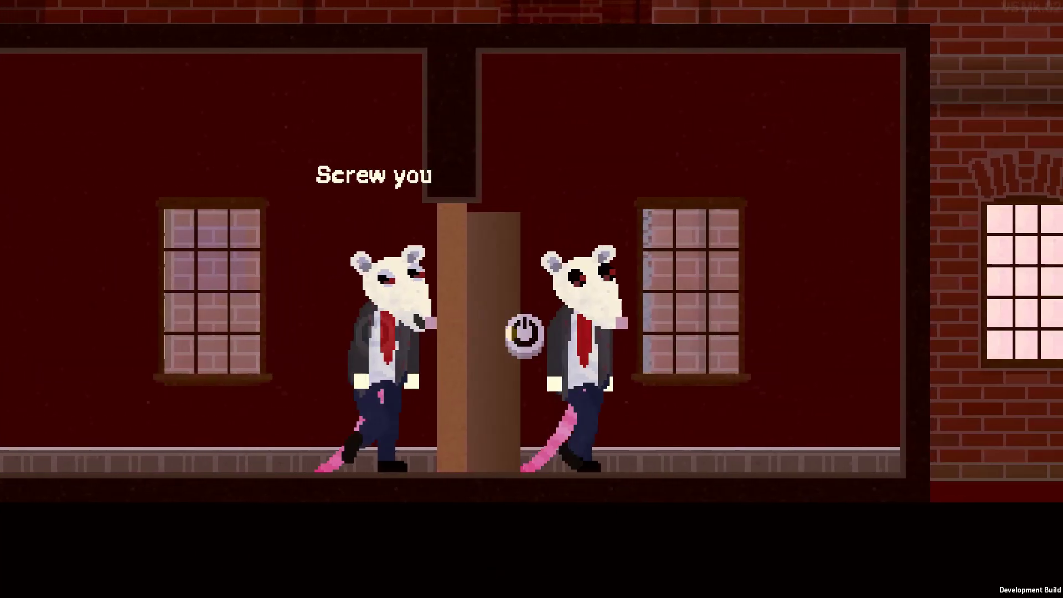
{"action": "key", "text": "a"}
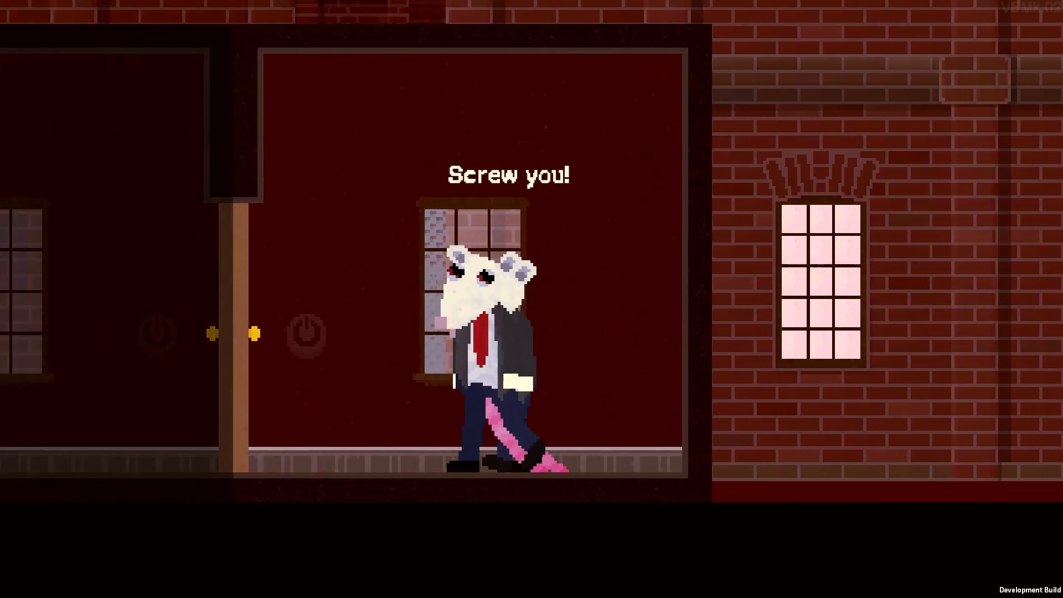
{"action": "key", "text": "Escape"}
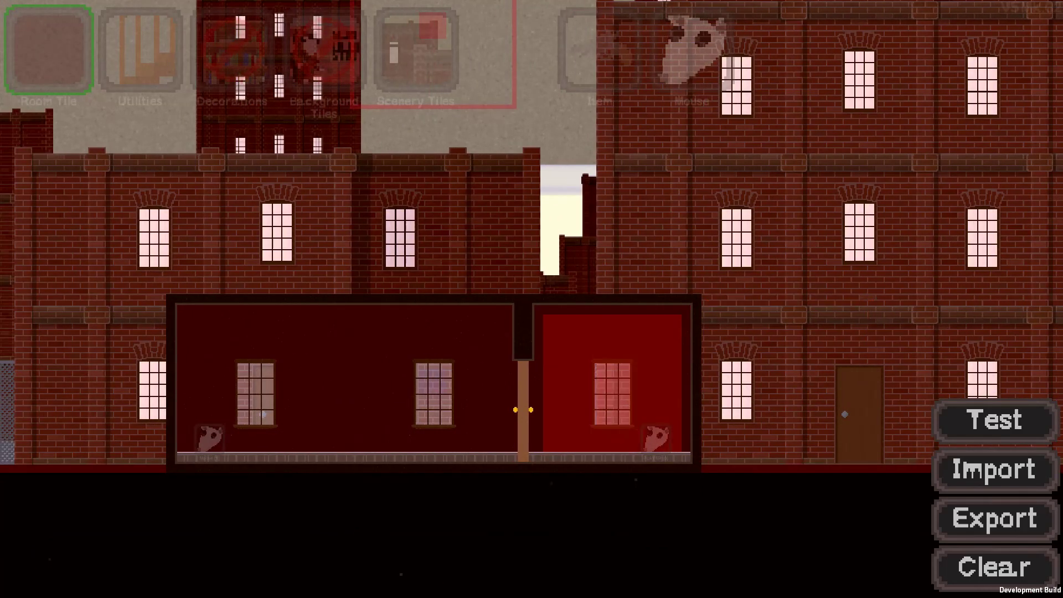
- Clear the whole map and place two room tiles side by side
{"action": "left_click", "coordinate": [994, 568]}
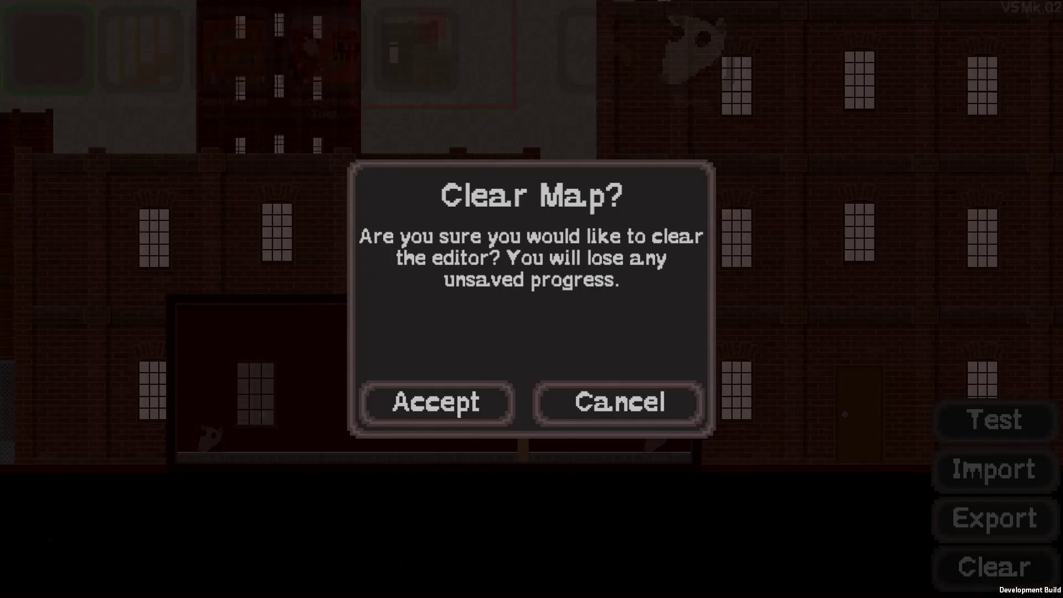
{"action": "left_click", "coordinate": [437, 404]}
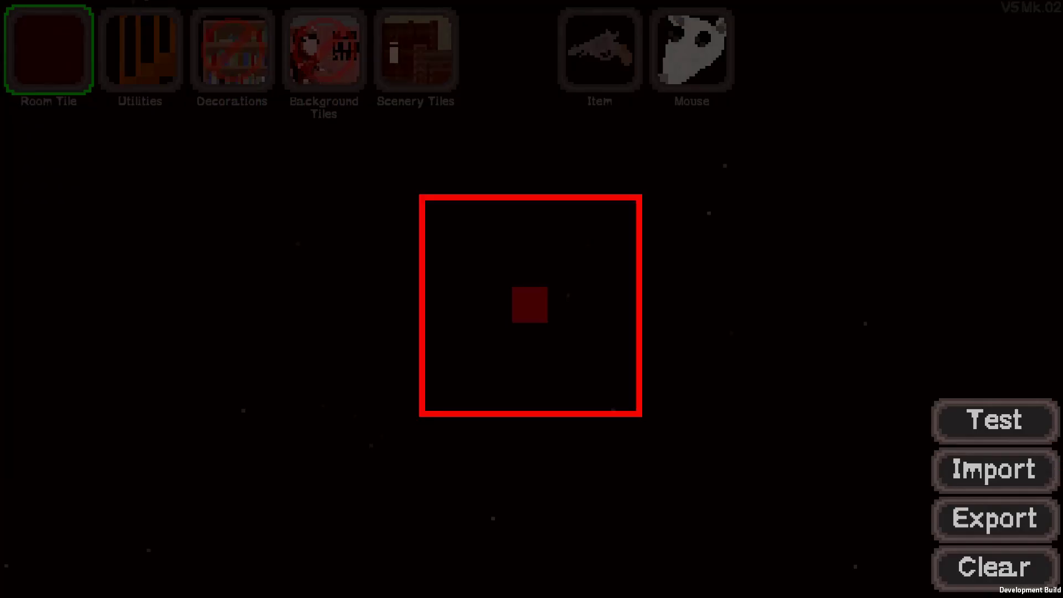
{"action": "scroll", "coordinate": [482, 299], "scroll_direction": "down", "scroll_amount": 3}
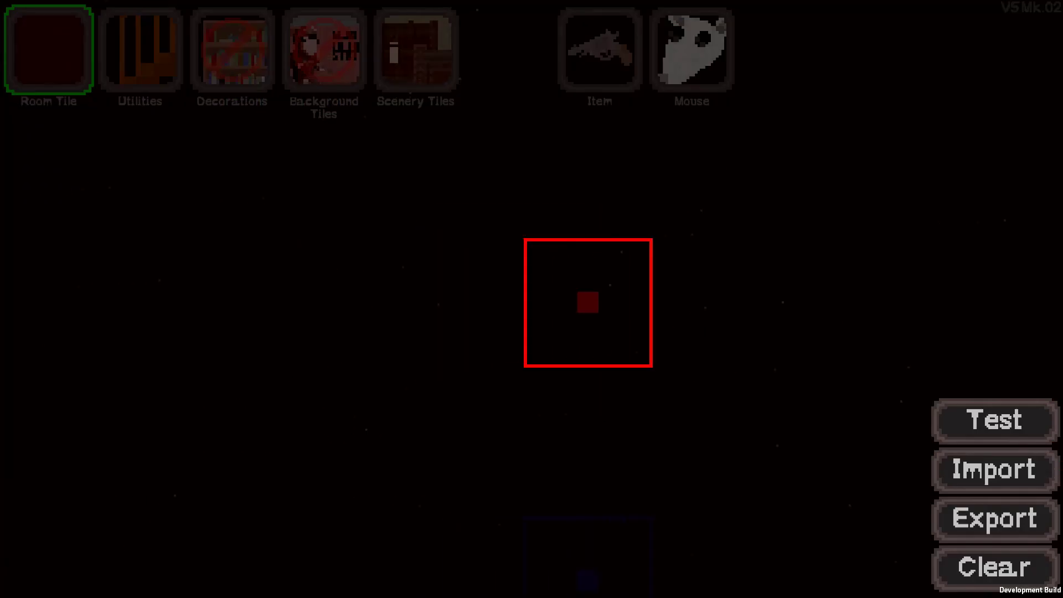
{"action": "key", "text": "s"}
{"action": "scroll", "coordinate": [522, 302], "scroll_direction": "down", "scroll_amount": 1}
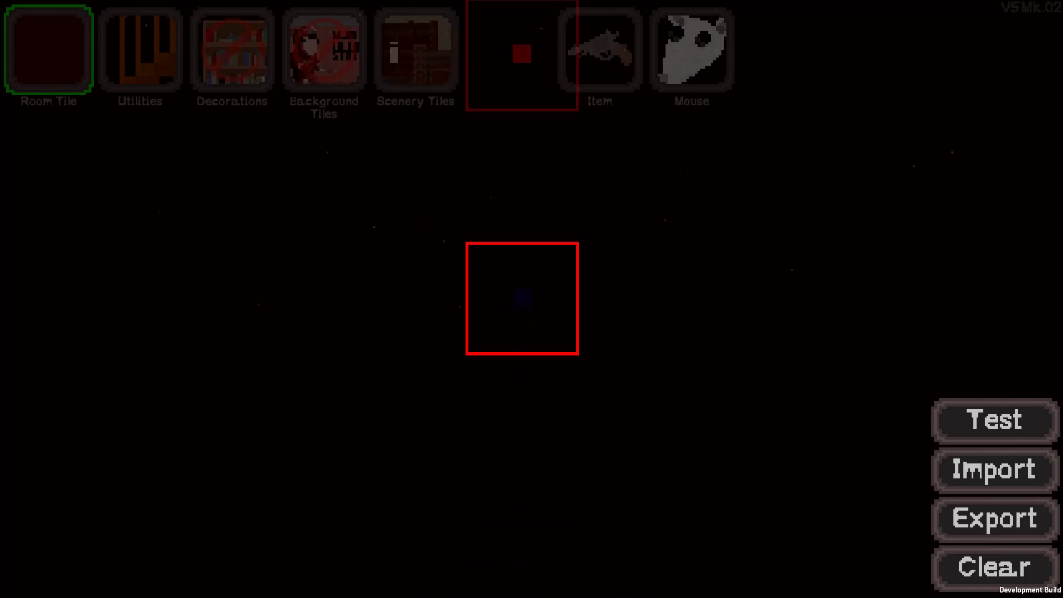
{"action": "left_click", "coordinate": [522, 299]}
{"action": "left_click", "coordinate": [401, 299]}
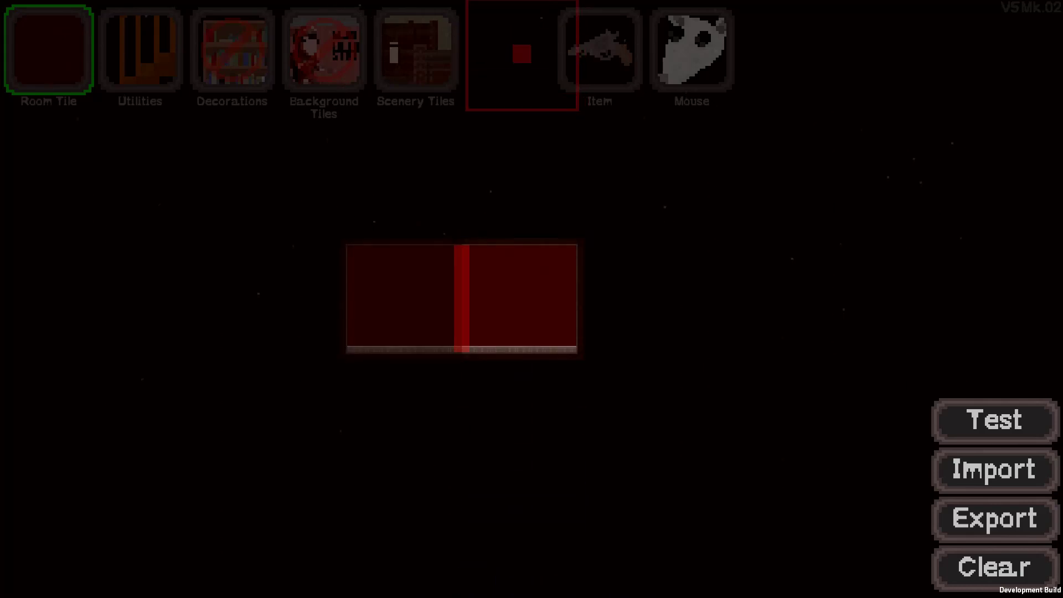
- Paint scenery tiles across the empty area around and above the two rooms
{"action": "scroll", "coordinate": [401, 298], "scroll_direction": "up", "scroll_amount": 2}
{"action": "scroll", "coordinate": [401, 299], "scroll_direction": "down", "scroll_amount": 3}
{"action": "left_click", "coordinate": [416, 49]}
{"action": "scroll", "coordinate": [655, 299], "scroll_direction": "down", "scroll_amount": 2}
{"action": "key", "text": "a"}
{"action": "mouse_move", "coordinate": [715, 299]}
{"action": "left_mouse_down"}
{"action": "mouse_move", "coordinate": [202, 299]}
{"action": "mouse_move", "coordinate": [577, 217]}
{"action": "left_mouse_up"}
{"action": "key", "text": "d"}
{"action": "mouse_move", "coordinate": [495, 217]}
{"action": "left_mouse_down"}
{"action": "mouse_move", "coordinate": [455, 135]}
{"action": "mouse_move", "coordinate": [770, 217]}
{"action": "mouse_move", "coordinate": [542, 298]}
{"action": "mouse_move", "coordinate": [721, 217]}
{"action": "mouse_move", "coordinate": [842, 135]}
{"action": "mouse_move", "coordinate": [923, 135]}
{"action": "left_mouse_up"}
{"action": "key", "text": "a"}
{"action": "key", "text": "a"}
{"action": "scroll", "coordinate": [260, 139], "scroll_direction": "up", "scroll_amount": 2}
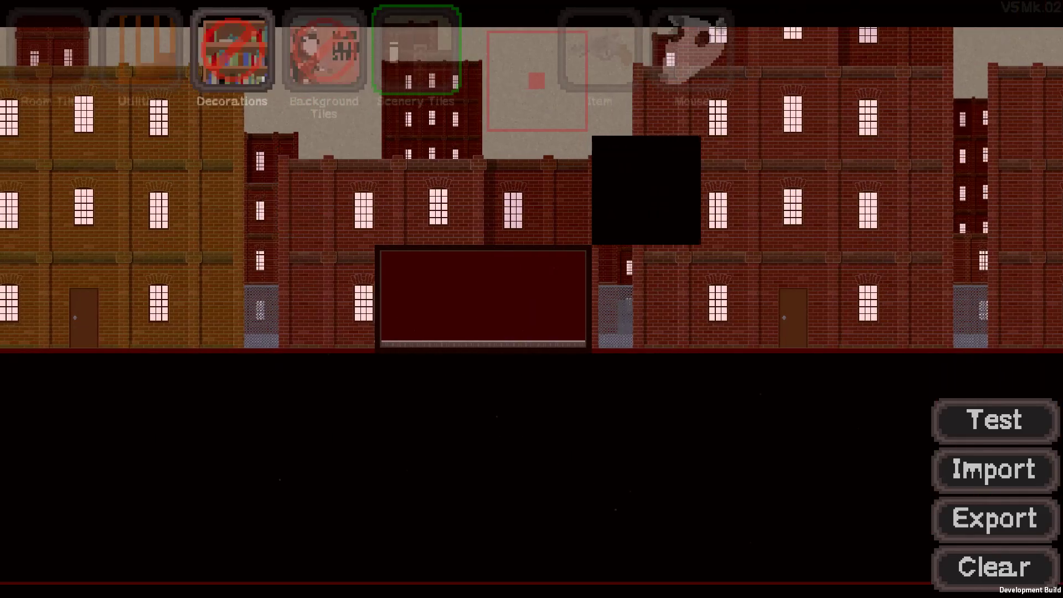
- Fill the remaining empty square above the right end of the rooms with a scenery tile
{"action": "key", "text": "s"}
{"action": "key", "text": "d"}
{"action": "key", "text": "w"}
{"action": "left_click", "coordinate": [579, 244]}
- Choose the window utility and place one window in each of the two room tiles
{"action": "scroll", "coordinate": [579, 244], "scroll_direction": "up", "scroll_amount": 2}
{"action": "key", "text": "a"}
{"action": "key", "text": "s"}
{"action": "left_click", "coordinate": [140, 50]}
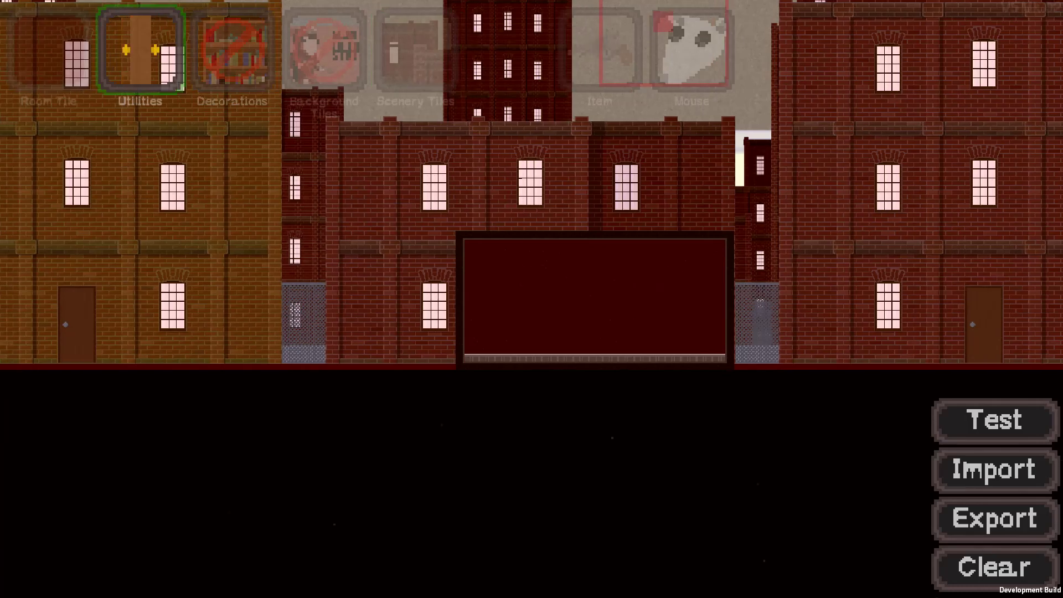
{"action": "left_click", "coordinate": [140, 50]}
{"action": "key", "text": "d"}
{"action": "scroll", "coordinate": [454, 301], "scroll_direction": "up", "scroll_amount": 2}
{"action": "left_click", "coordinate": [420, 301]}
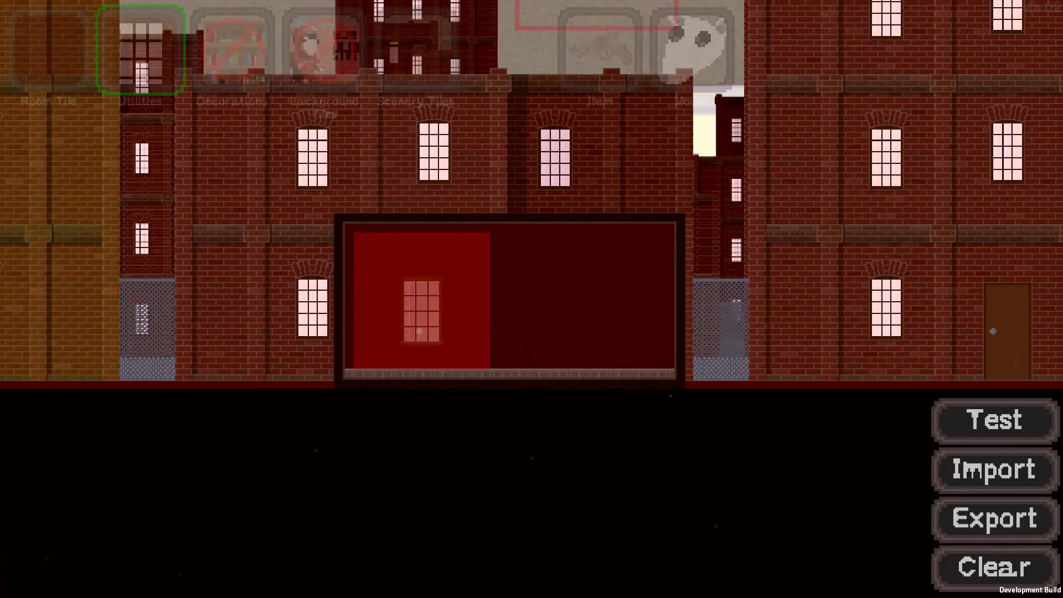
{"action": "left_click", "coordinate": [545, 302]}
- Switch to the door utility and place a door between the two room tiles
{"action": "scroll", "coordinate": [545, 302], "scroll_direction": "up", "scroll_amount": 2}
{"action": "key", "text": "a"}
{"action": "key", "text": "s"}
{"action": "left_click", "coordinate": [140, 50]}
{"action": "left_click", "coordinate": [140, 50]}
{"action": "left_click", "coordinate": [140, 50]}
{"action": "left_click", "coordinate": [140, 49]}
{"action": "left_click", "coordinate": [463, 249]}
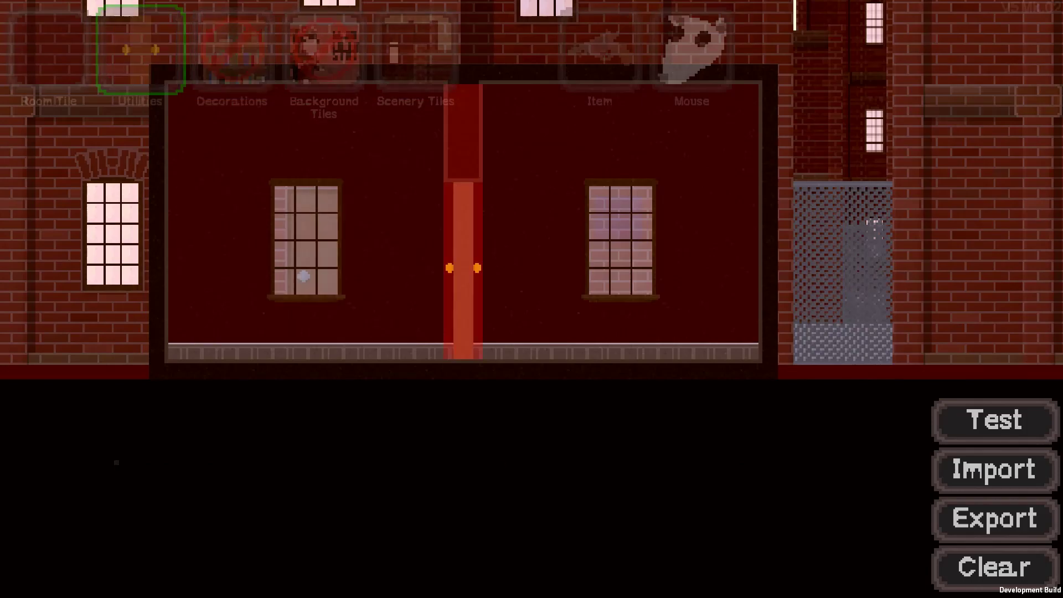
- Place the player mouse on the floor near the outer wall of the right room
{"action": "key", "text": "a"}
{"action": "key", "text": "d"}
{"action": "left_click", "coordinate": [692, 49]}
{"action": "key", "text": "w"}
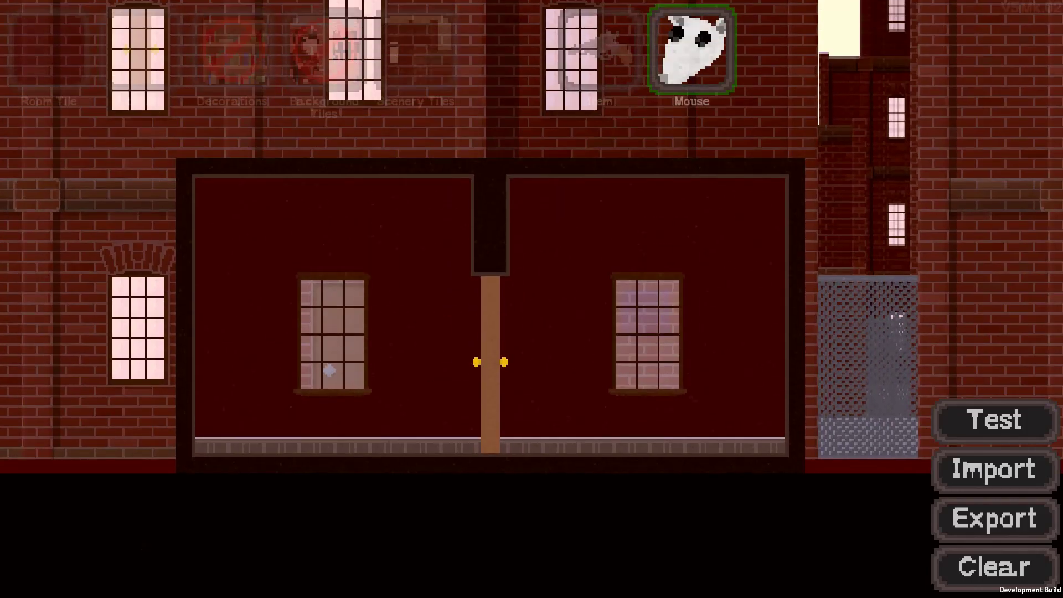
{"action": "key", "text": "w"}
{"action": "key", "text": "d"}
{"action": "key", "text": "s"}
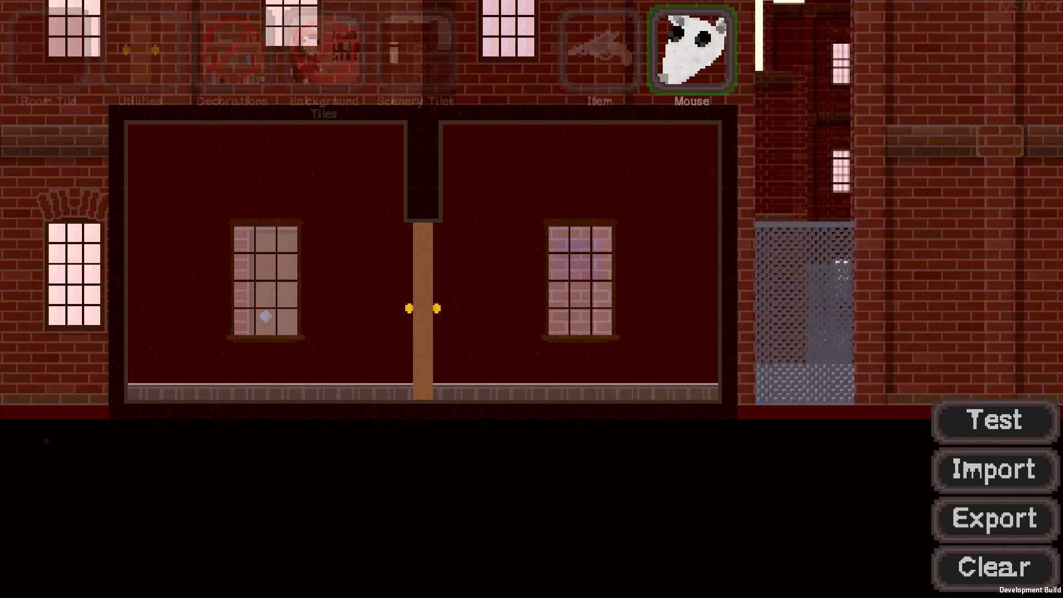
{"action": "key", "text": "s"}
{"action": "key", "text": "w"}
{"action": "left_click", "coordinate": [691, 53]}
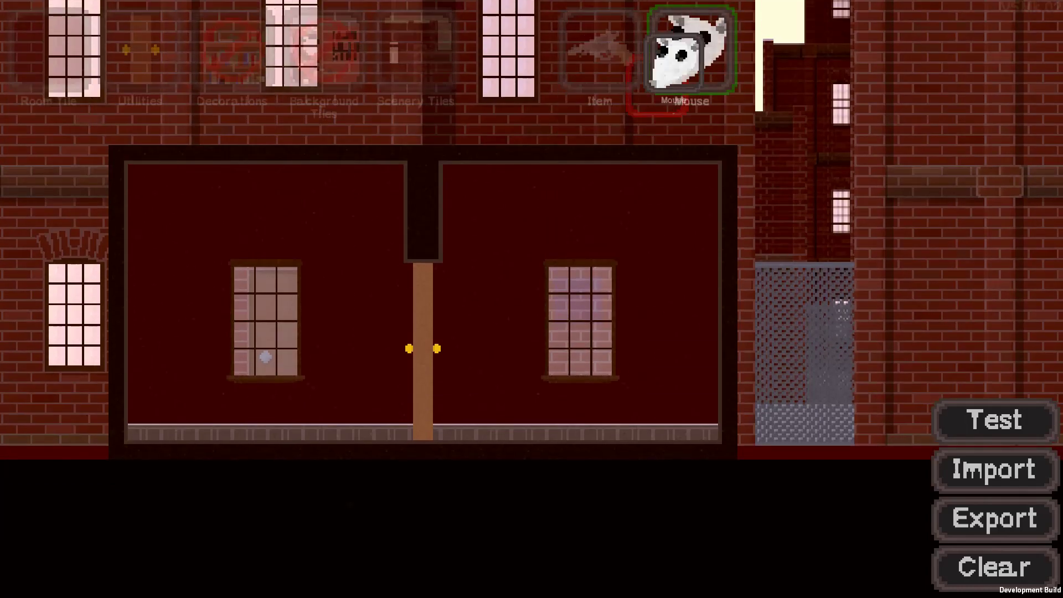
{"action": "key", "text": "s"}
{"action": "left_click", "coordinate": [657, 307]}
{"action": "scroll", "coordinate": [657, 306], "scroll_direction": "up", "scroll_amount": 3}
{"action": "key", "text": "d"}
{"action": "key", "text": "s"}
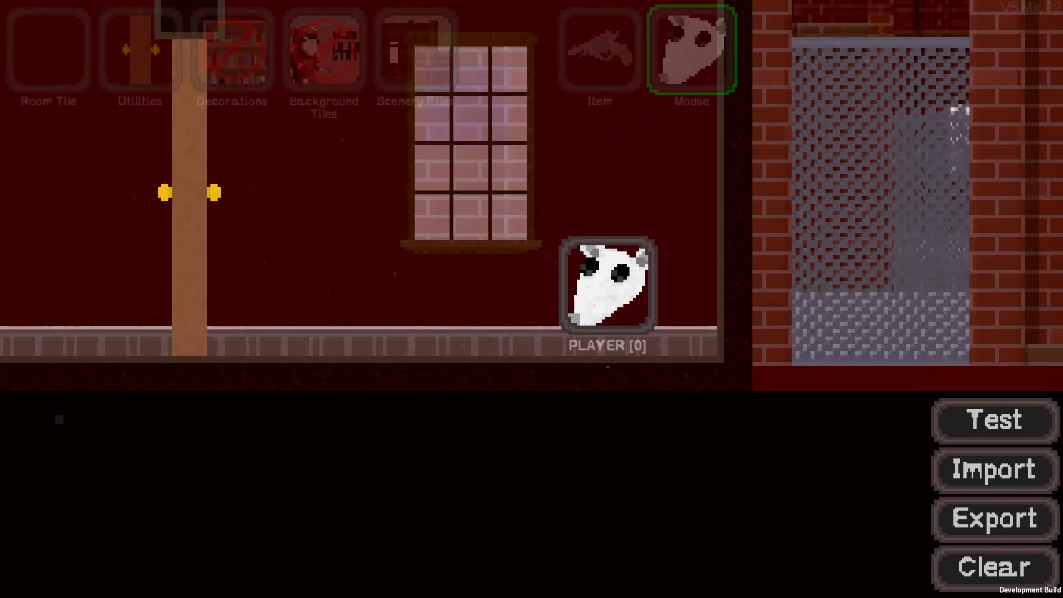
{"action": "left_click_drag", "start_coordinate": [608, 285], "coordinate": [592, 221]}
- Place a second mouse on the floor near the outer wall of the left room
{"action": "key", "text": "a"}
{"action": "key", "text": "a"}
{"action": "scroll", "coordinate": [620, 277], "scroll_direction": "down", "scroll_amount": 6}
{"action": "key", "text": "w"}
{"action": "scroll", "coordinate": [653, 166], "scroll_direction": "up", "scroll_amount": 2}
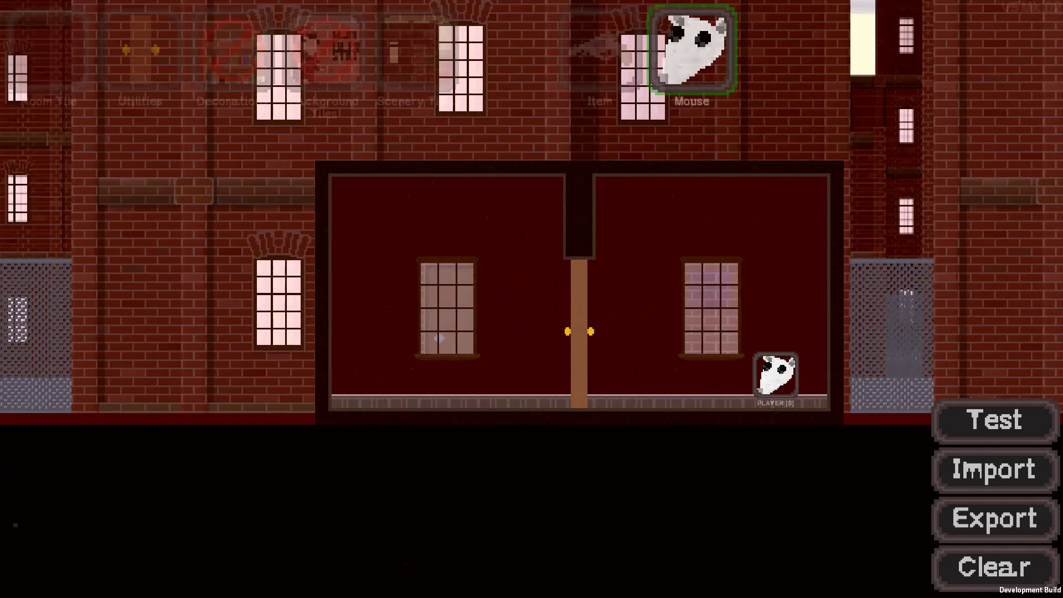
{"action": "key", "text": "s"}
{"action": "left_click", "coordinate": [691, 49]}
{"action": "left_click", "coordinate": [376, 291]}
{"action": "key", "text": "a"}
{"action": "scroll", "coordinate": [382, 290], "scroll_direction": "up", "scroll_amount": 4}
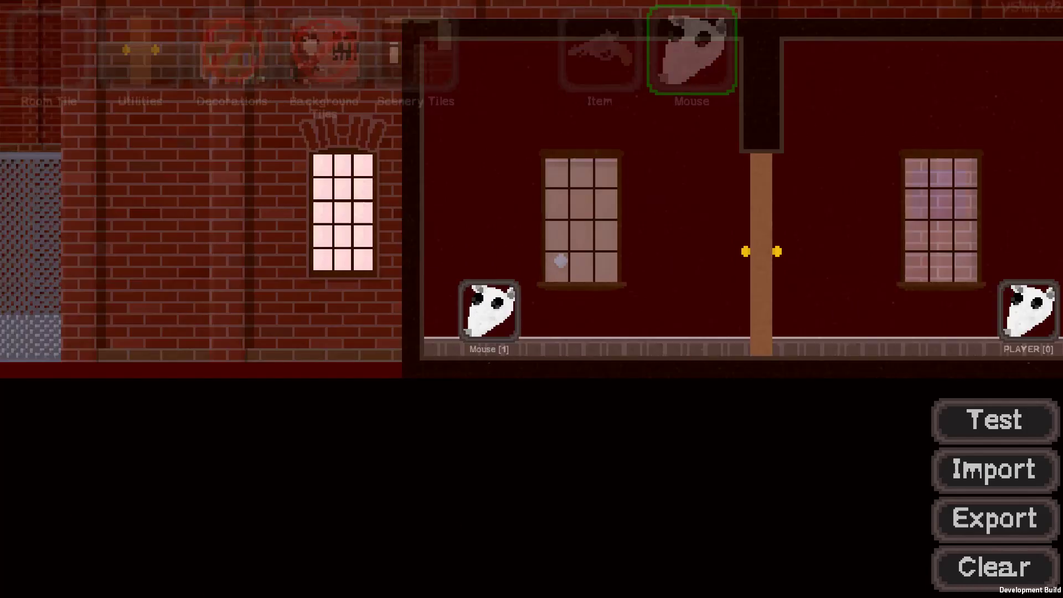
{"action": "mouse_move", "coordinate": [465, 316]}
{"action": "left_mouse_down"}
{"action": "mouse_move", "coordinate": [453, 206]}
{"action": "mouse_move", "coordinate": [450, 308]}
{"action": "left_mouse_up"}
- Test the rebuilt map and walk the player to the second mouse in the left room
{"action": "scroll", "coordinate": [451, 308], "scroll_direction": "down", "scroll_amount": 4}
{"action": "key", "text": "a"}
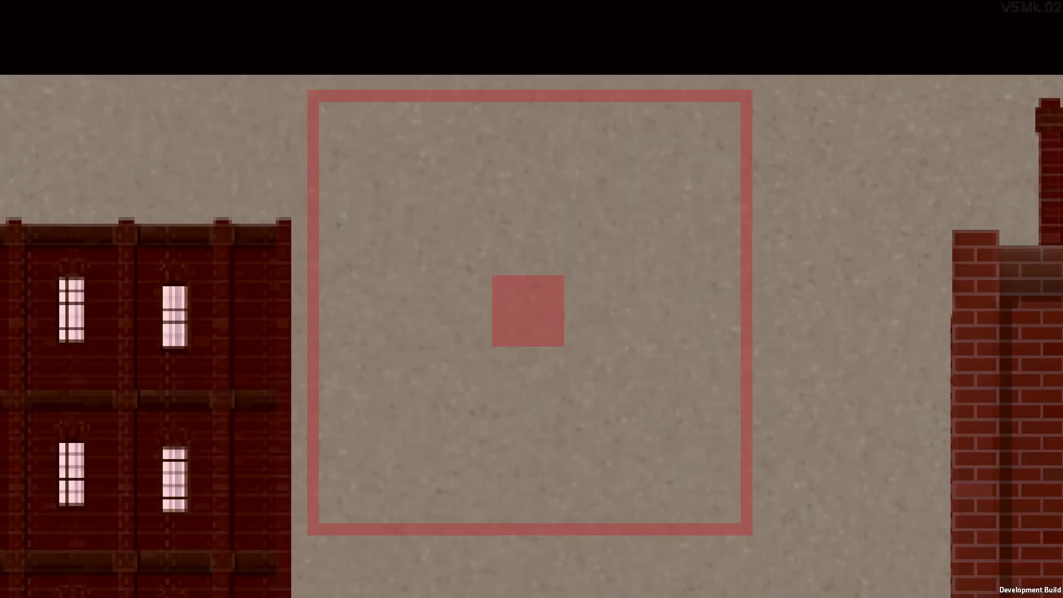
{"action": "key", "text": "a"}
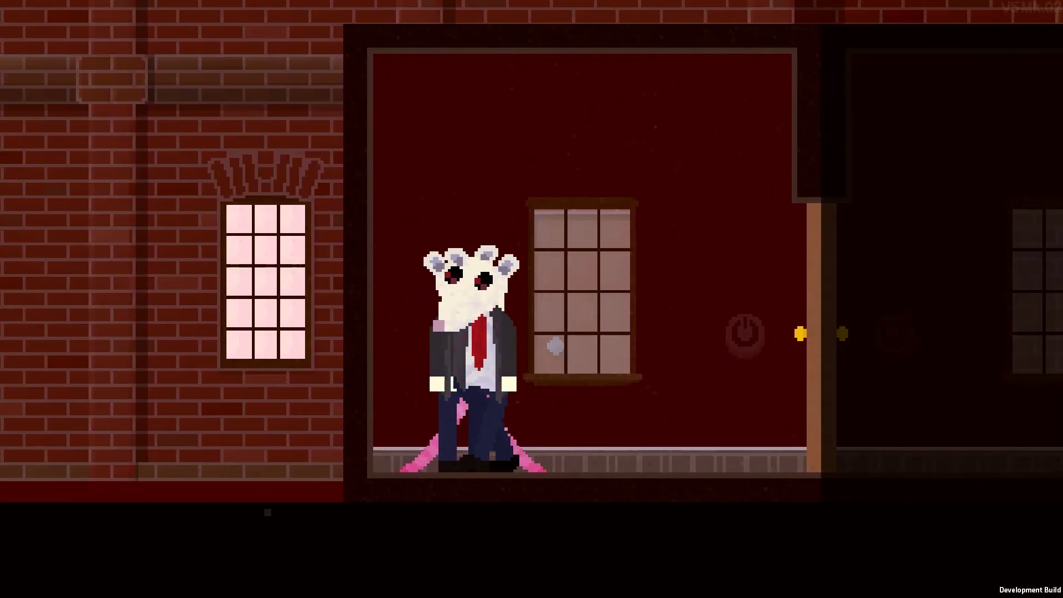
- End the map test and switch the map editor to the Mouse tool near the left room
{"action": "key", "text": "d"}
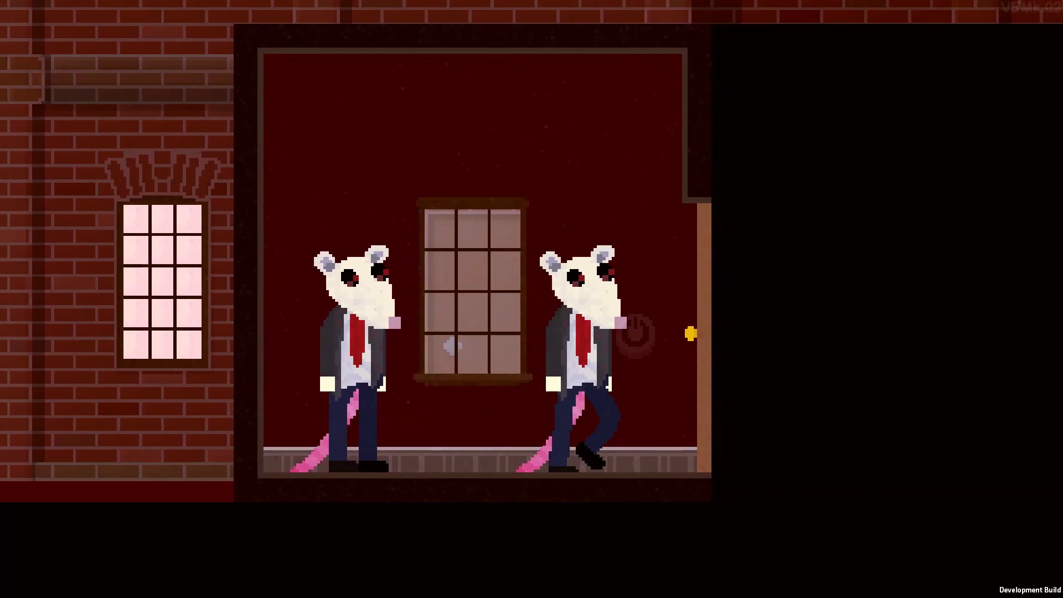
{"action": "key", "text": "Escape"}
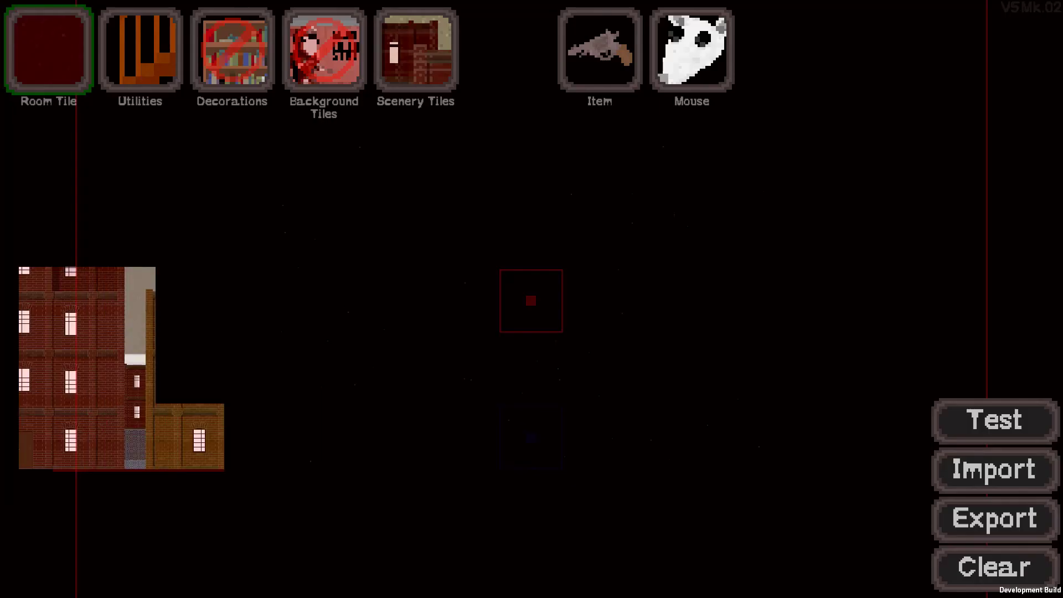
{"action": "scroll", "coordinate": [432, 434], "scroll_direction": "up", "scroll_amount": 5}
{"action": "key", "text": "a"}
{"action": "key", "text": "s"}
{"action": "left_click", "coordinate": [692, 50]}
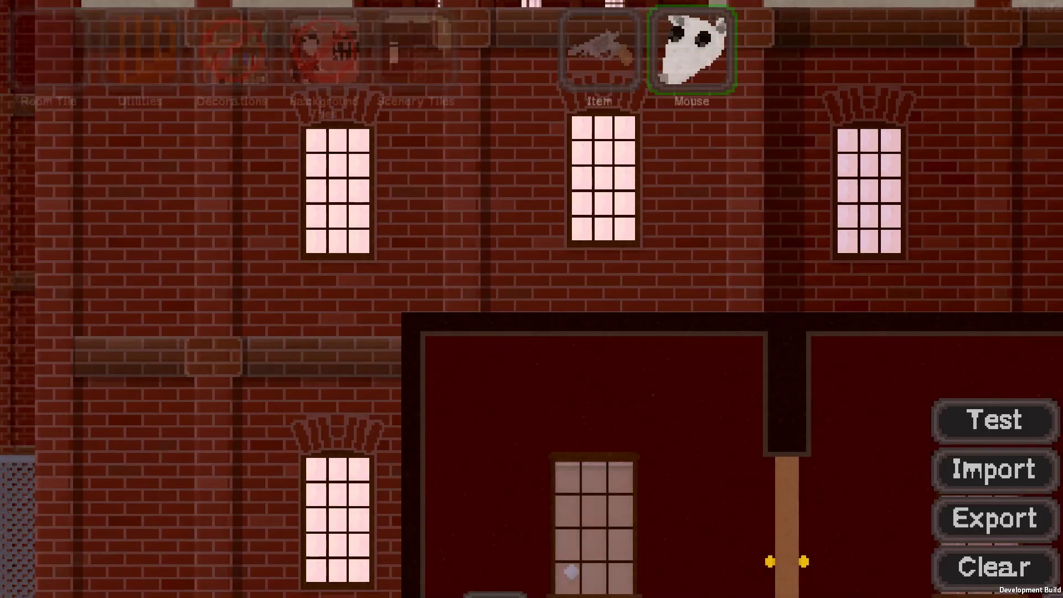
- Configure the left room's mouse as Squeaky Squeakerton with species Jequ, Body 02 and Legs 03
{"action": "key", "text": "s"}
{"action": "key", "text": "d"}
{"action": "key", "text": "a"}
{"action": "key", "text": "e"}
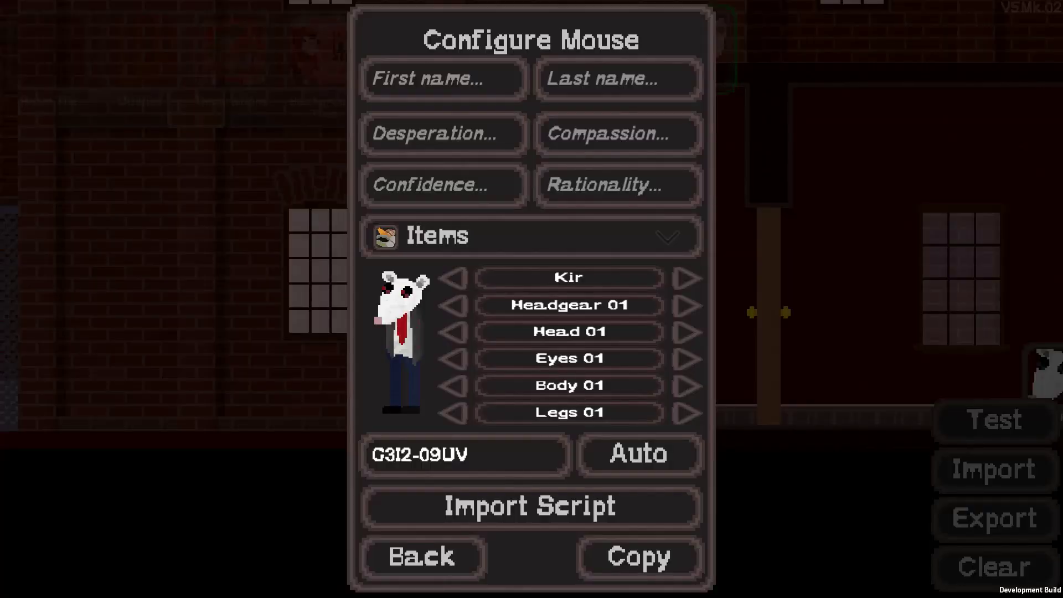
{"action": "left_click", "coordinate": [687, 278]}
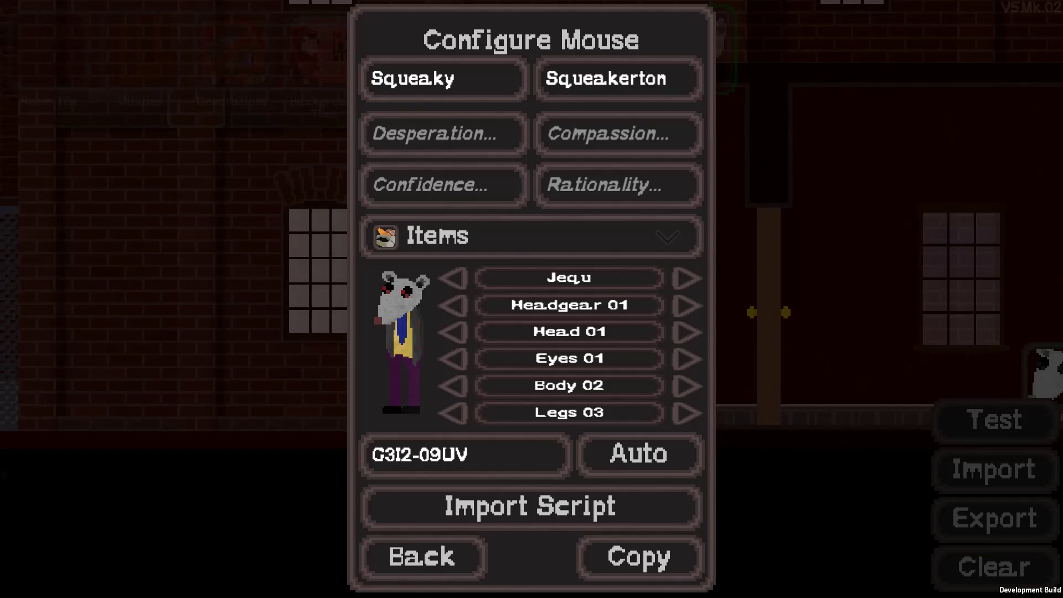
- Add a Negak 141 item to the mouse, leaving its durability, condition, number and contents blank
{"action": "left_click", "coordinate": [531, 236]}
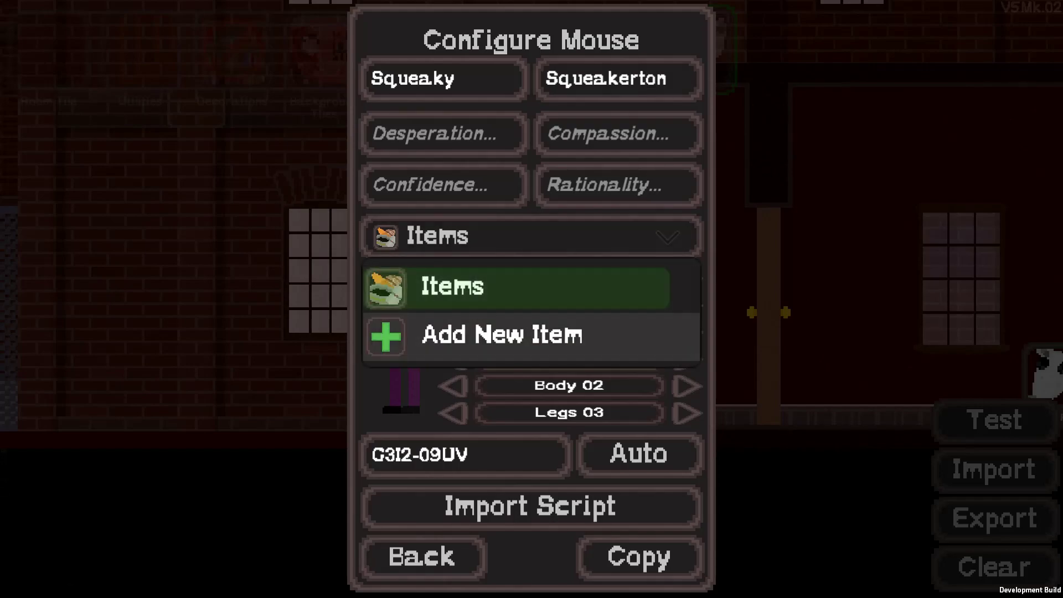
{"action": "left_click", "coordinate": [515, 335]}
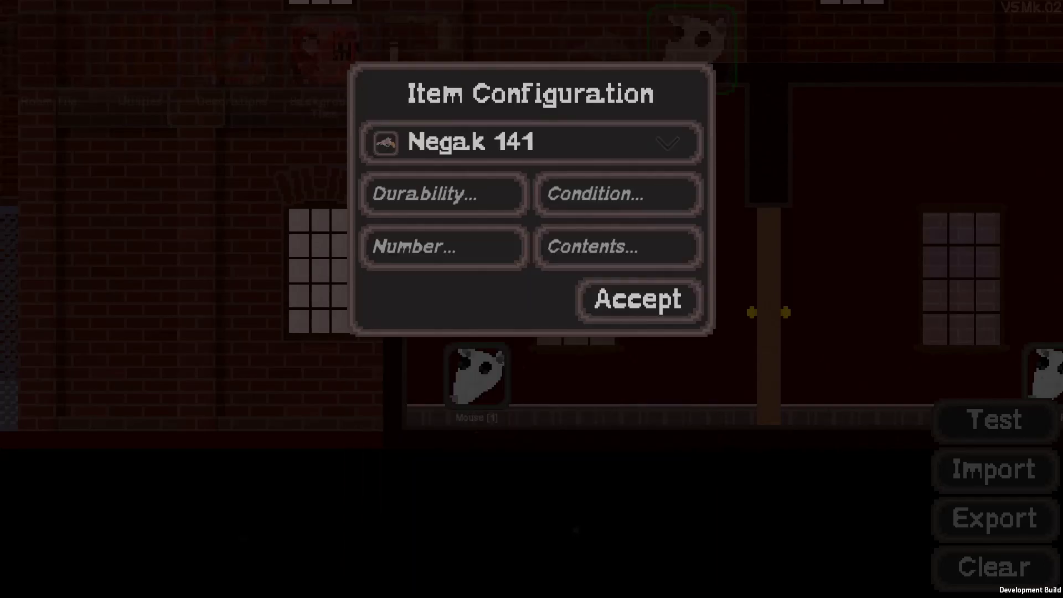
{"action": "left_click", "coordinate": [639, 301]}
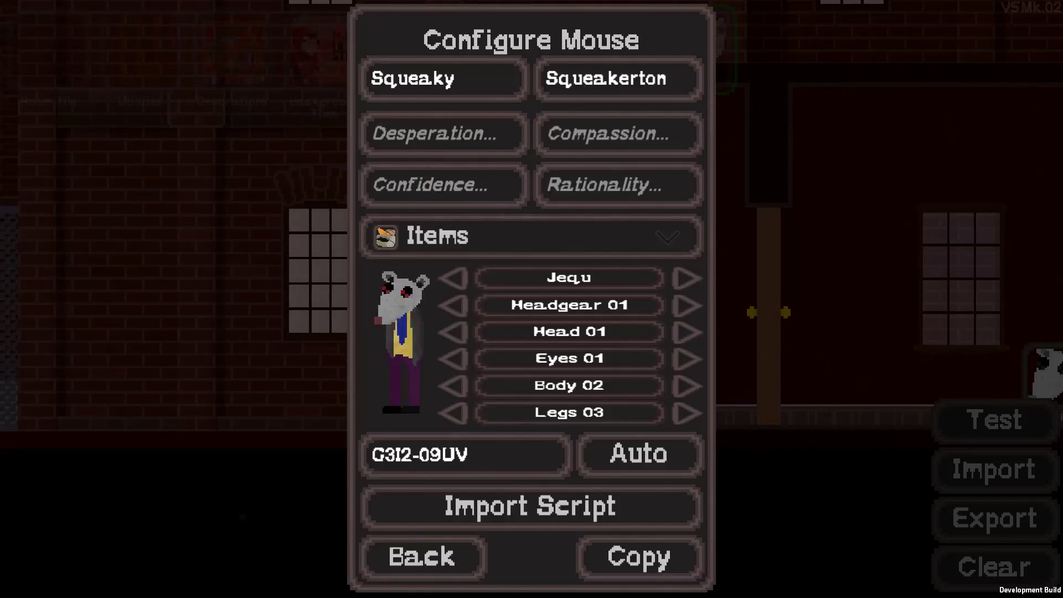
- Revisit the mouse's item list and close the mouse configuration
{"action": "left_click", "coordinate": [531, 237]}
{"action": "left_click", "coordinate": [515, 382]}
{"action": "left_click", "coordinate": [424, 301]}
{"action": "left_click", "coordinate": [369, 569]}
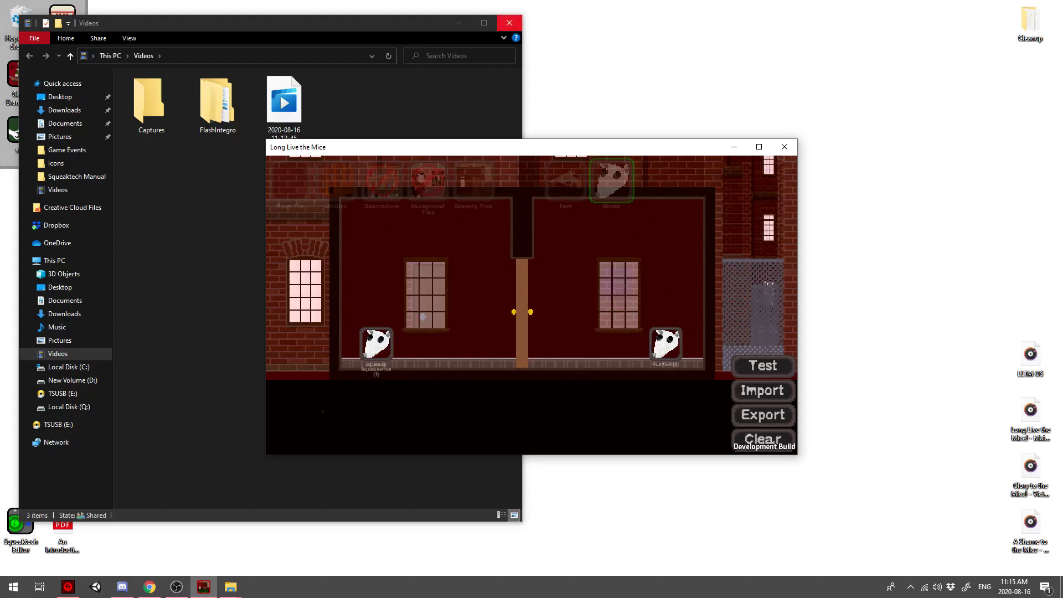
- Switch to the Game Events folder in File Explorer and delete the existing Mouse text document and Mouse workbook
{"action": "left_click", "coordinate": [509, 22]}
{"action": "left_click", "coordinate": [231, 587]}
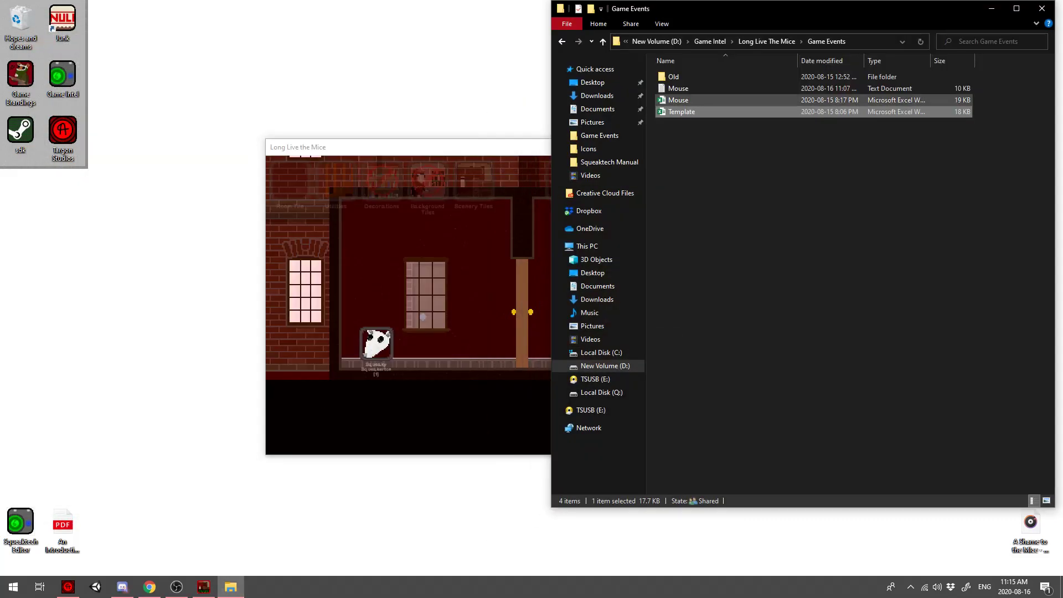
{"action": "left_click", "coordinate": [678, 100]}
{"action": "left_click", "coordinate": [678, 100]}
{"action": "left_click_drag", "start_coordinate": [741, 103], "coordinate": [692, 88]}
{"action": "key", "text": "Delete"}
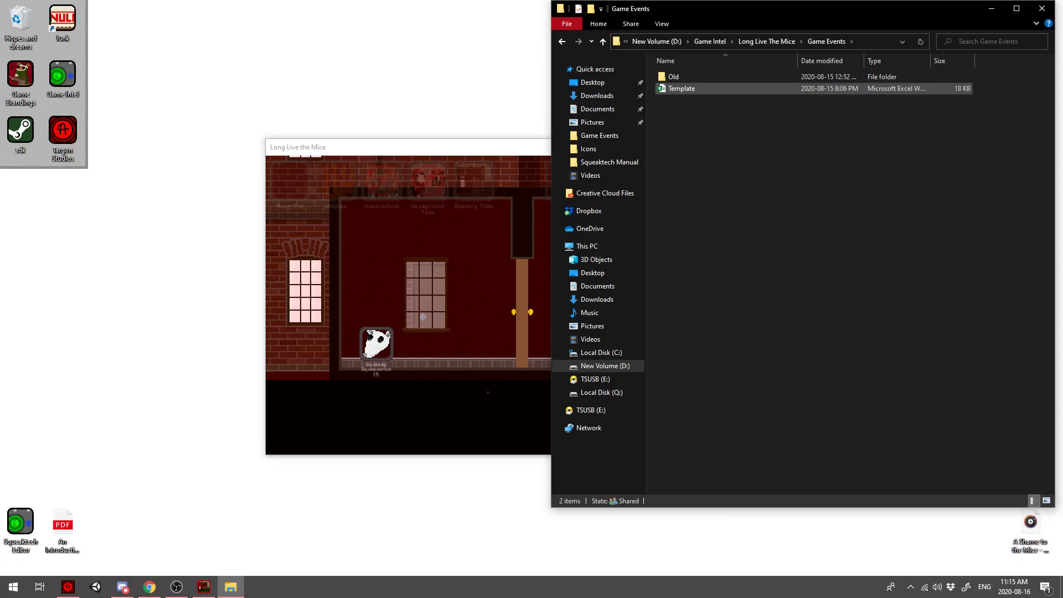
- Duplicate the Template workbook, rename the copy Mouse, and open it in Excel
{"action": "left_click", "coordinate": [682, 89]}
{"action": "key", "text": "ctrl+c"}
{"action": "key", "text": "ctrl+v"}
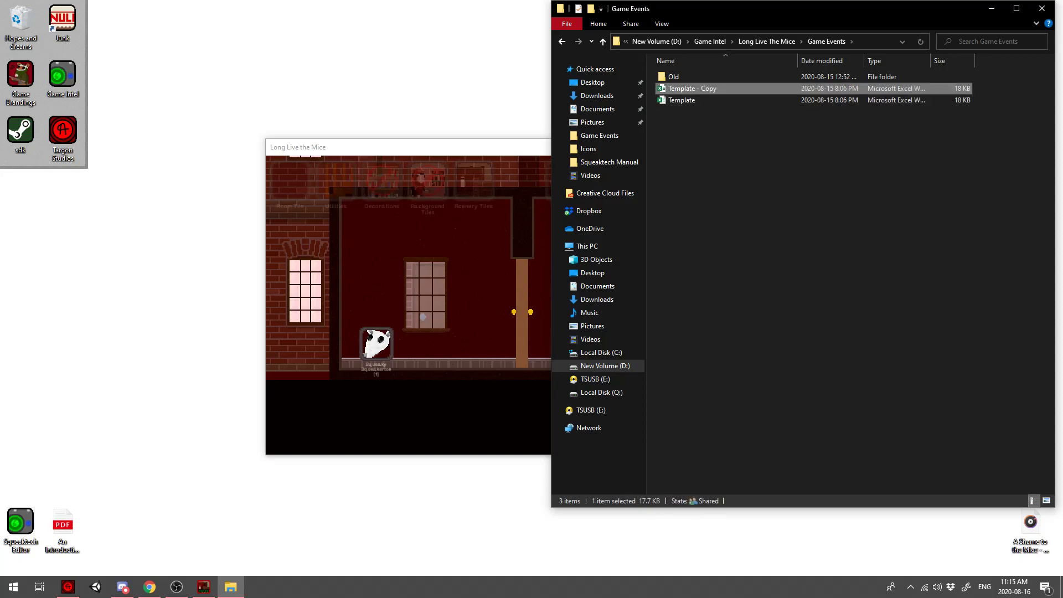
{"action": "key", "text": "F2"}
{"action": "type", "text": "Mouse"}
{"action": "key", "text": "Return"}
{"action": "key", "text": "Return"}
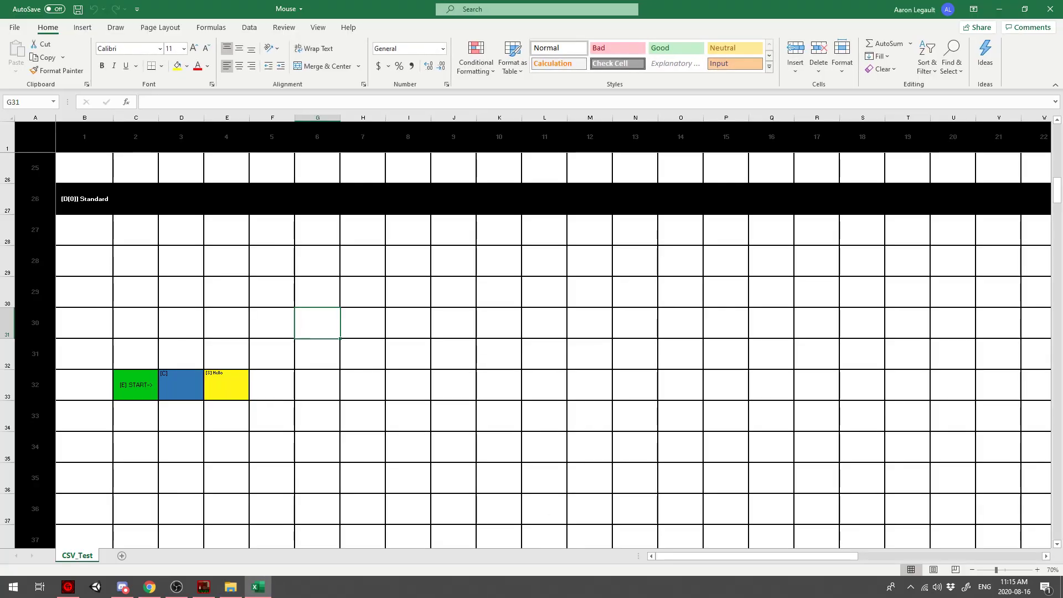
- Examine the Variables, Entrances, Logic and [D[0]] Standard sections of the Mouse workbook
{"action": "scroll", "coordinate": [531, 332], "scroll_direction": "down", "scroll_amount": 2}
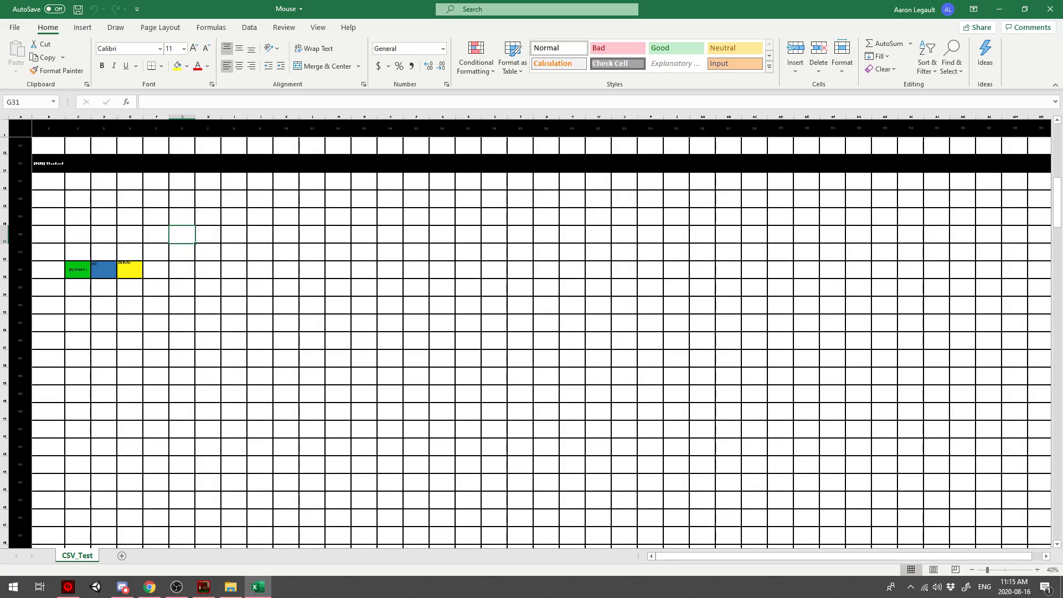
{"action": "scroll", "coordinate": [531, 332], "scroll_direction": "up", "scroll_amount": 7}
{"action": "scroll", "coordinate": [531, 332], "scroll_direction": "up", "scroll_amount": 1}
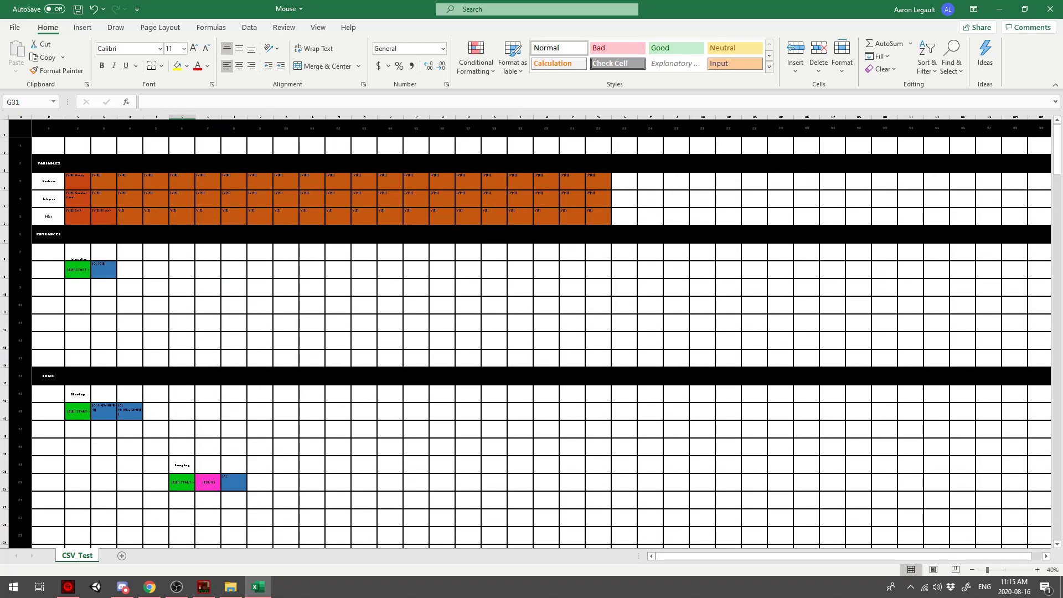
{"action": "scroll", "coordinate": [531, 332], "scroll_direction": "down", "scroll_amount": 2}
{"action": "scroll", "coordinate": [532, 333], "scroll_direction": "up", "scroll_amount": 3}
{"action": "scroll", "coordinate": [532, 332], "scroll_direction": "up", "scroll_amount": 3}
{"action": "scroll", "coordinate": [556, 354], "scroll_direction": "down", "scroll_amount": 2}
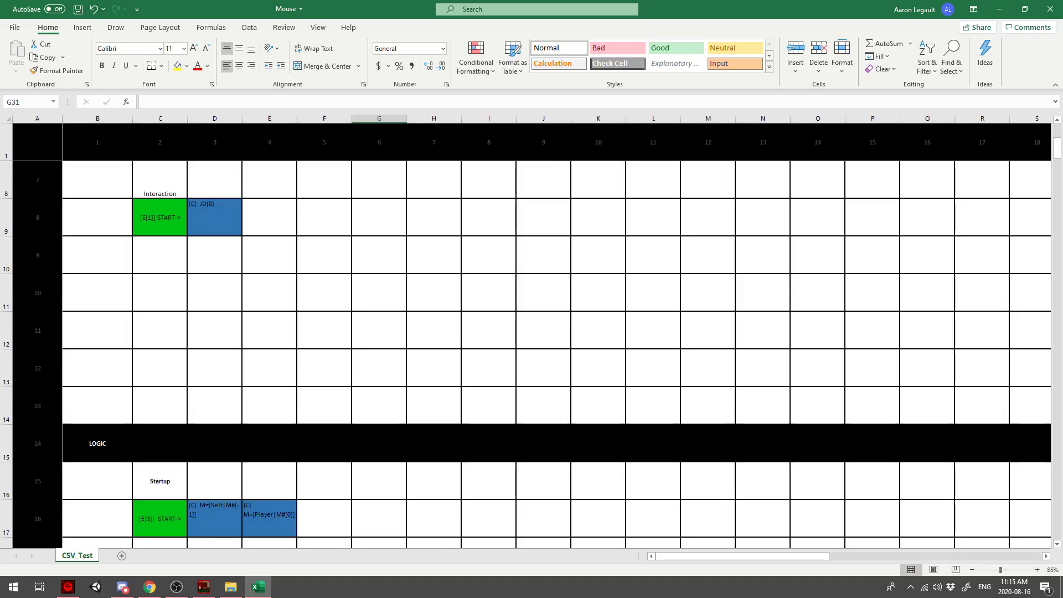
{"action": "scroll", "coordinate": [556, 354], "scroll_direction": "down", "scroll_amount": 7}
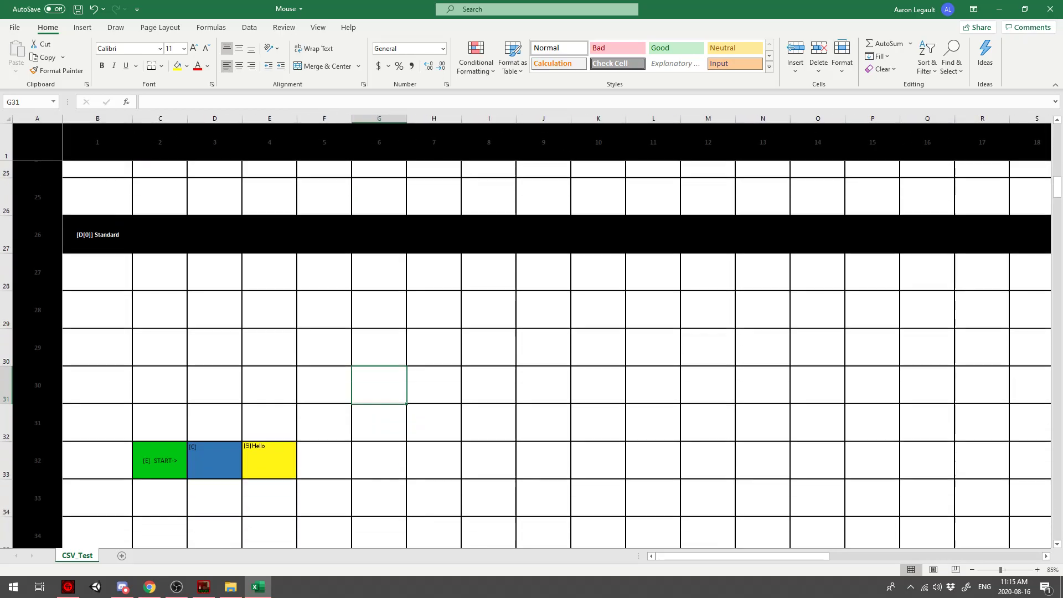
- Point out the START, [C] and [S] Hello nodes in row 33 by selecting them and their neighbouring cells
{"action": "left_click_drag", "start_coordinate": [100, 331], "coordinate": [327, 331]}
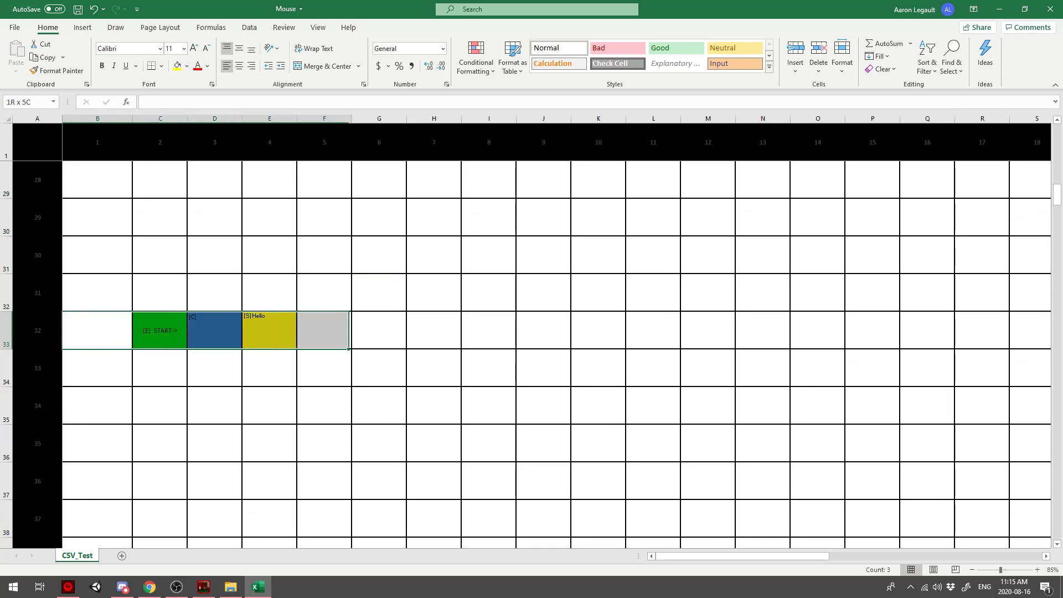
{"action": "left_click", "coordinate": [160, 330]}
{"action": "mouse_move", "coordinate": [160, 348]}
{"action": "left_mouse_down"}
{"action": "mouse_move", "coordinate": [160, 294]}
{"action": "mouse_move", "coordinate": [160, 369]}
{"action": "left_mouse_up"}
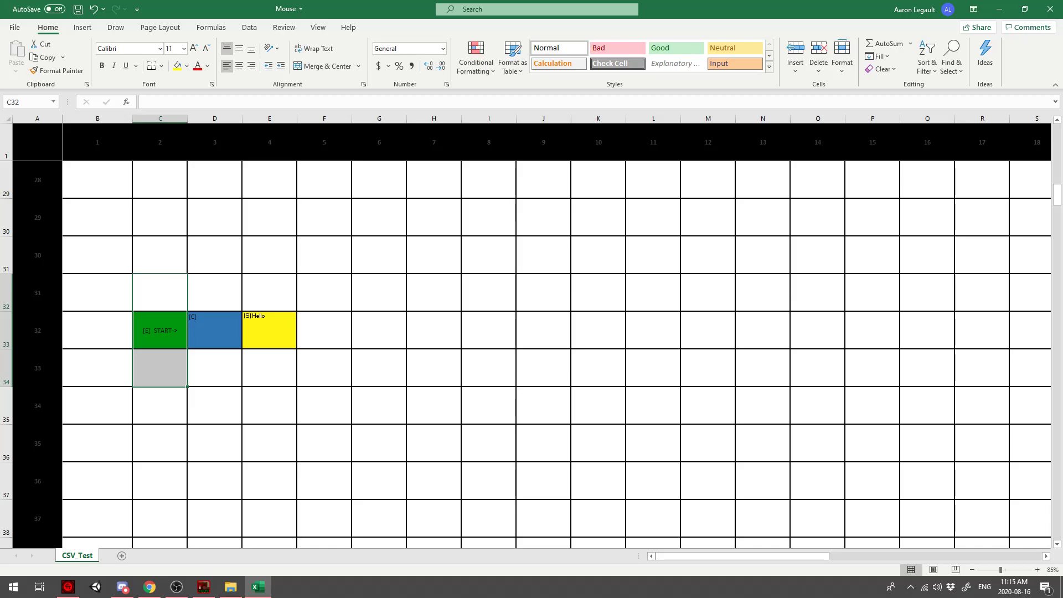
{"action": "left_click", "coordinate": [324, 330]}
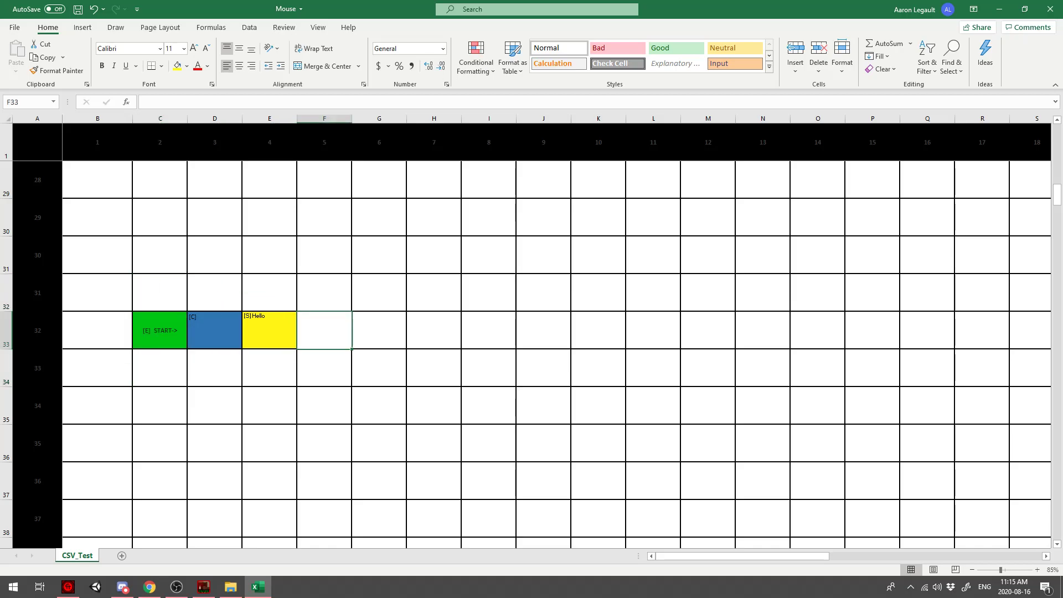
- Open the An Introduction to Squeaktech PDF from the Squeaktech Editor folder, skim its table of contents, and close it
{"action": "key", "text": "alt+Tab"}
{"action": "key", "text": "alt+Up"}
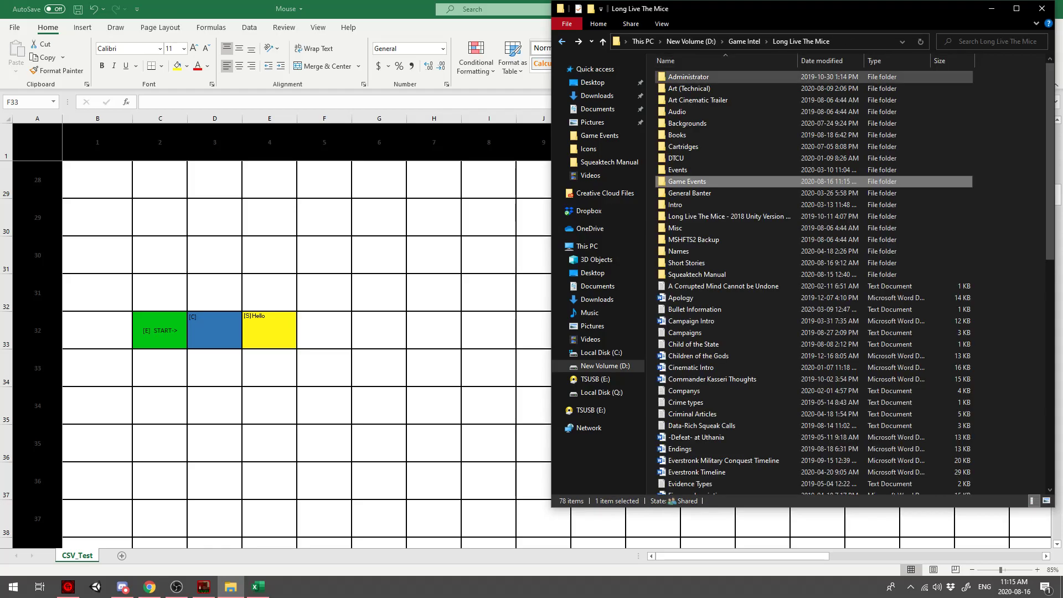
{"action": "left_click", "coordinate": [578, 42]}
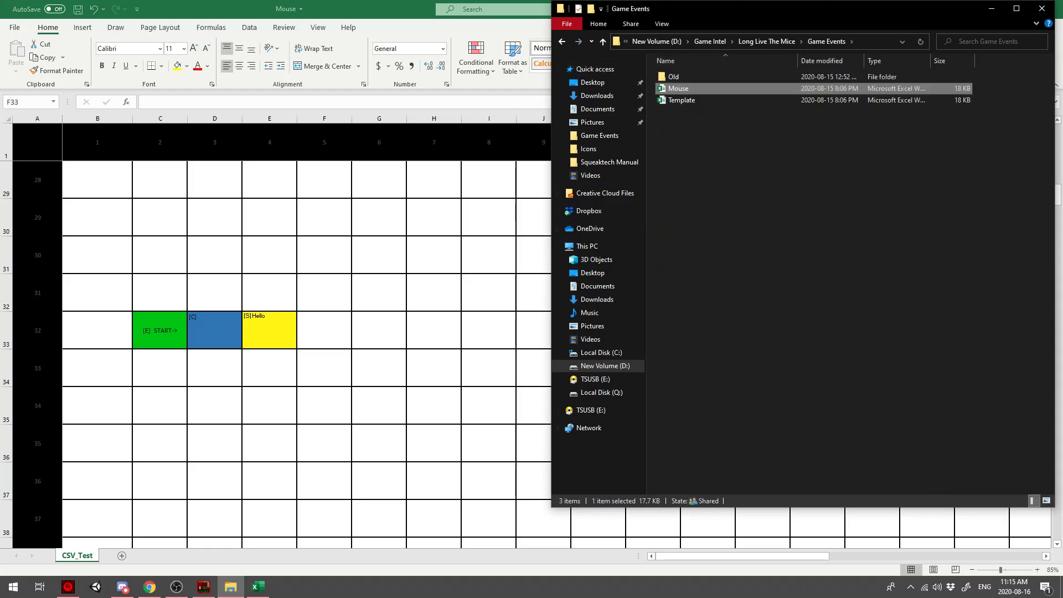
{"action": "key", "text": "super+d"}
{"action": "double_click", "coordinate": [21, 523]}
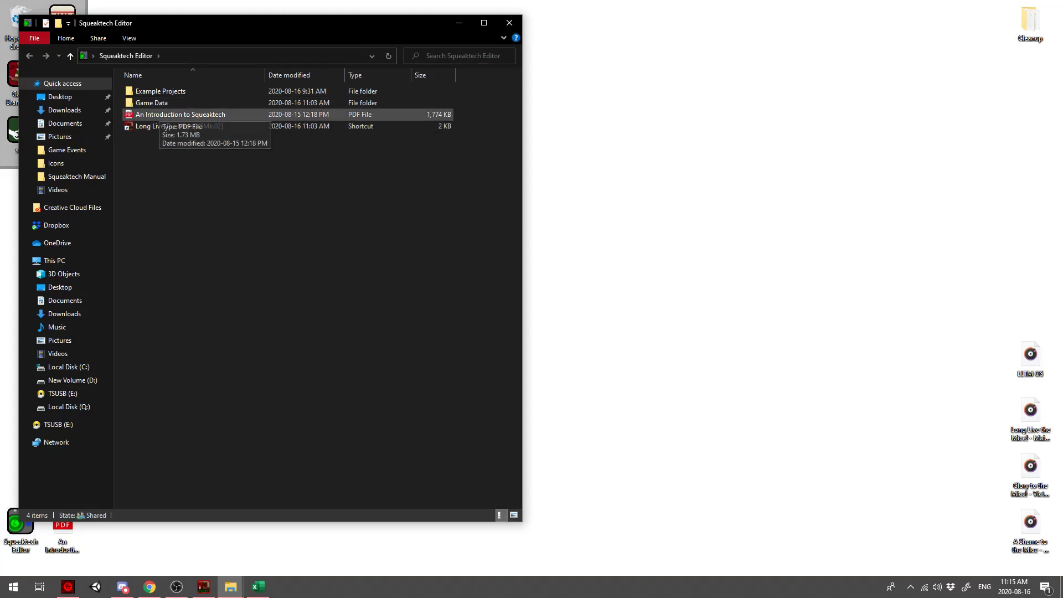
{"action": "double_click", "coordinate": [158, 114]}
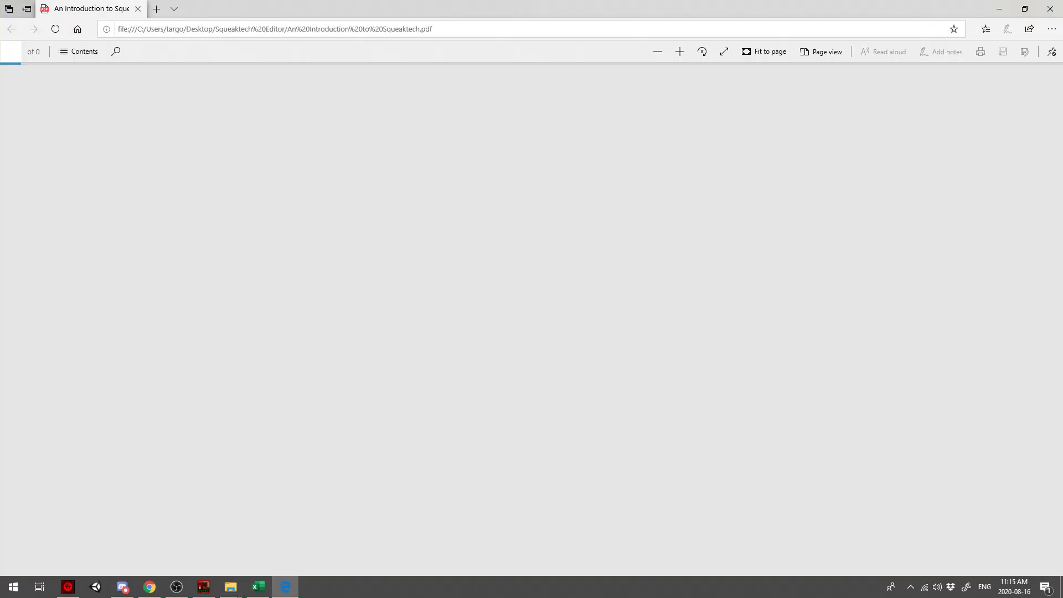
{"action": "scroll", "coordinate": [397, 111], "scroll_direction": "down", "scroll_amount": 15}
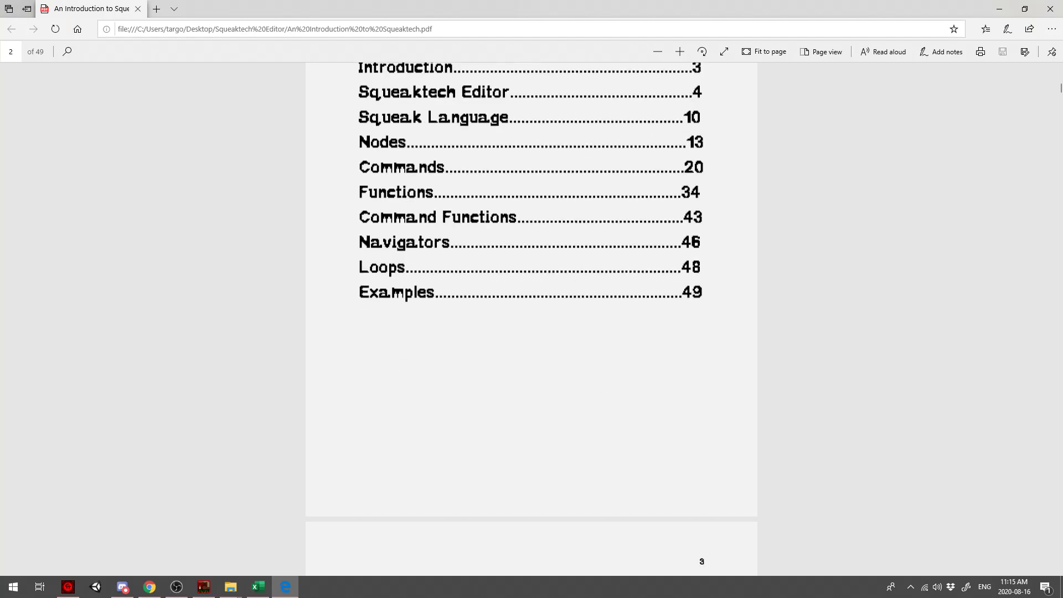
{"action": "scroll", "coordinate": [531, 319], "scroll_direction": "down", "scroll_amount": 5}
{"action": "left_click", "coordinate": [1050, 9]}
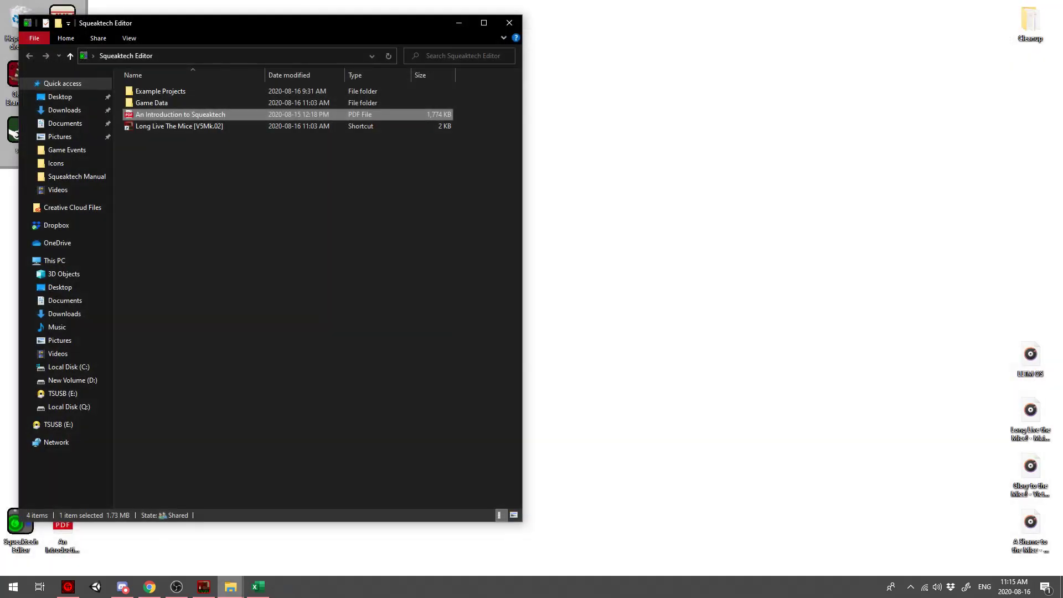
- Return to the Mouse workbook in Excel and highlight the block of dialogue nodes and the empty cells around it
{"action": "left_click", "coordinate": [258, 587]}
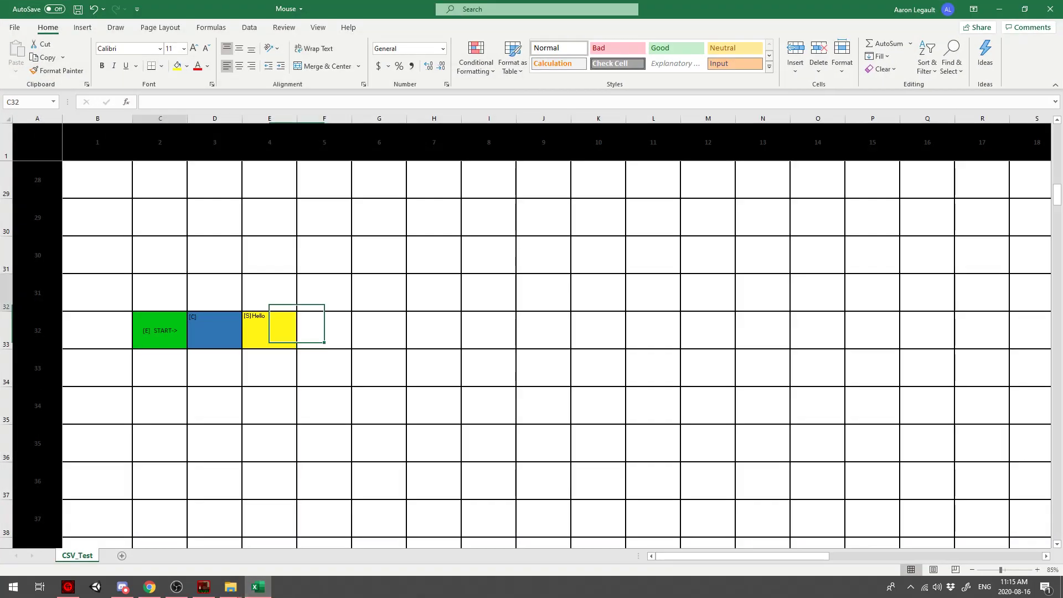
{"action": "left_click_drag", "start_coordinate": [160, 296], "coordinate": [270, 367]}
{"action": "left_click", "coordinate": [324, 331]}
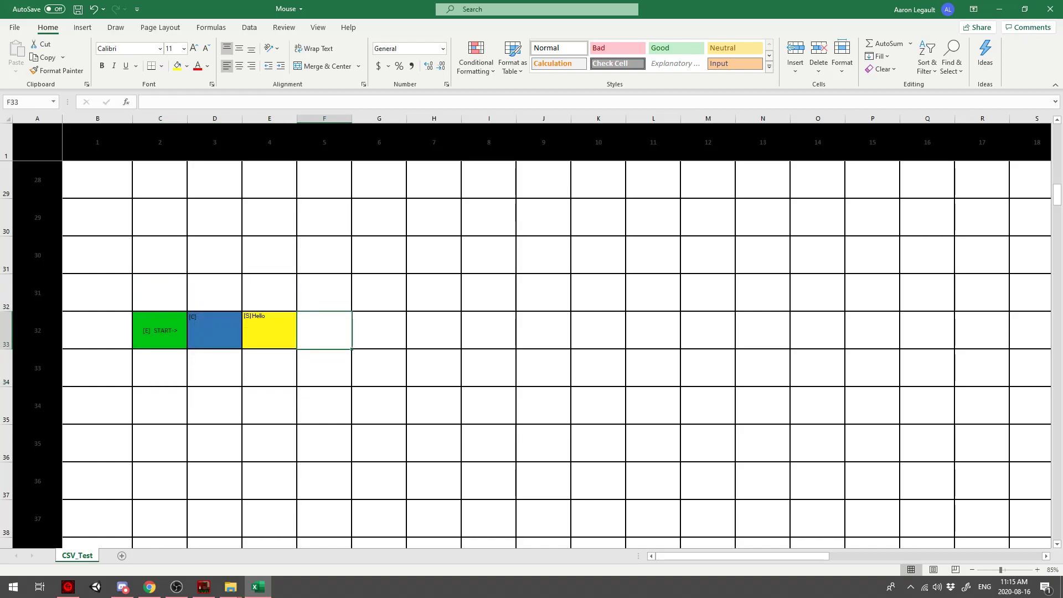
{"action": "left_click", "coordinate": [215, 292]}
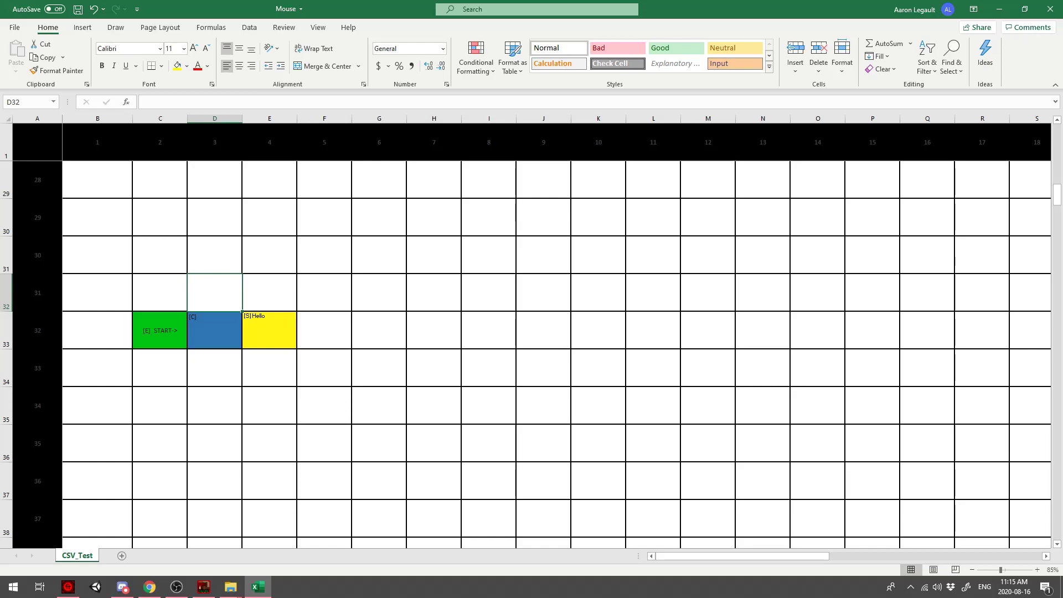
{"action": "left_click_drag", "start_coordinate": [160, 293], "coordinate": [324, 368]}
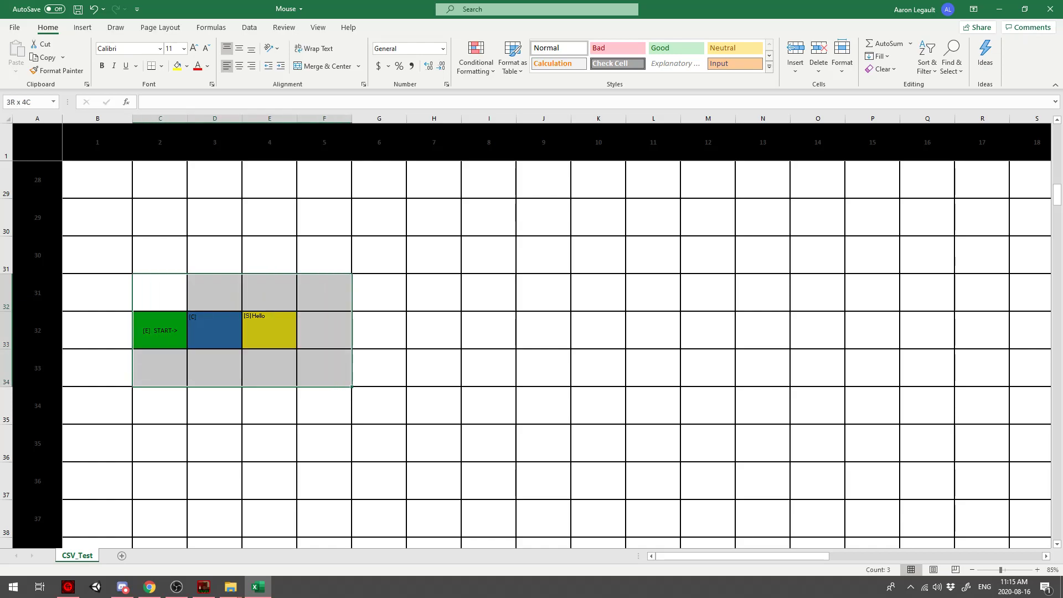
{"action": "left_click_drag", "start_coordinate": [160, 331], "coordinate": [269, 331]}
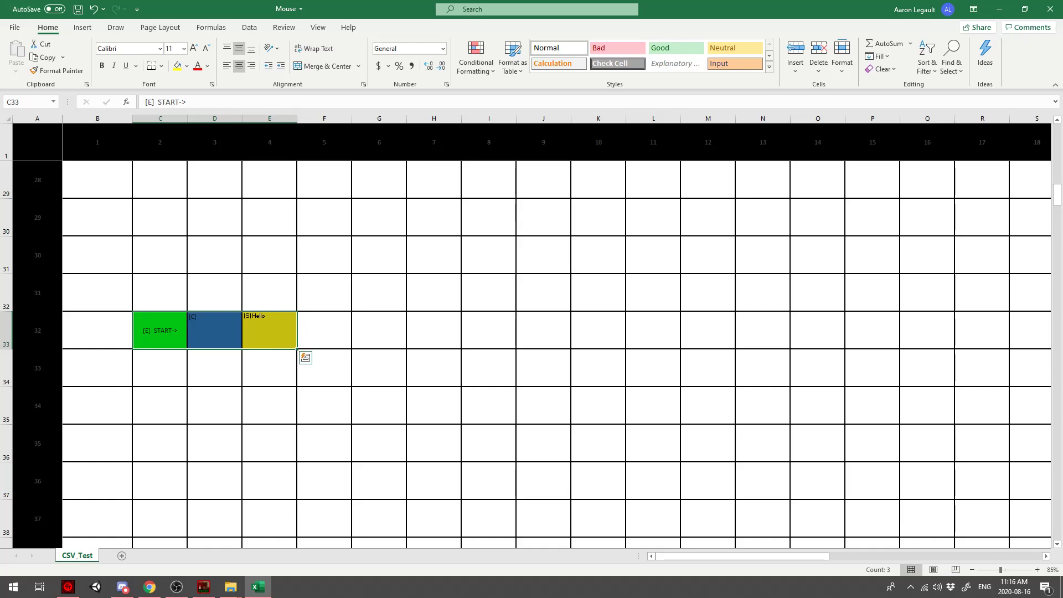
{"action": "left_click", "coordinate": [270, 330]}
{"action": "left_click", "coordinate": [270, 292]}
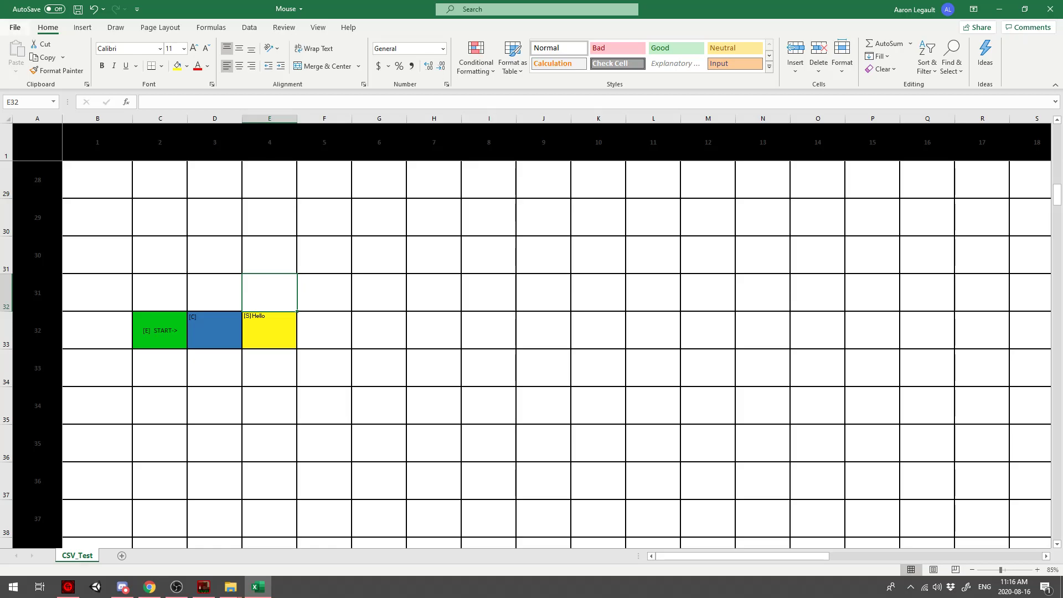
- Save the workbook under the name Mouse in the Game Events folder as Text (Tab delimited)
{"action": "left_click", "coordinate": [15, 27]}
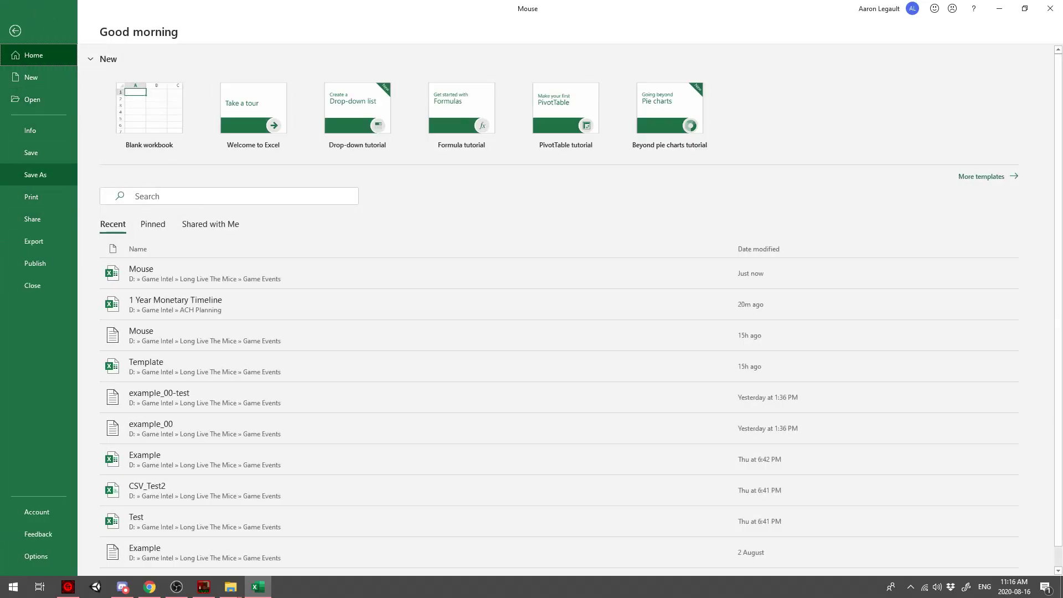
{"action": "left_click", "coordinate": [34, 175]}
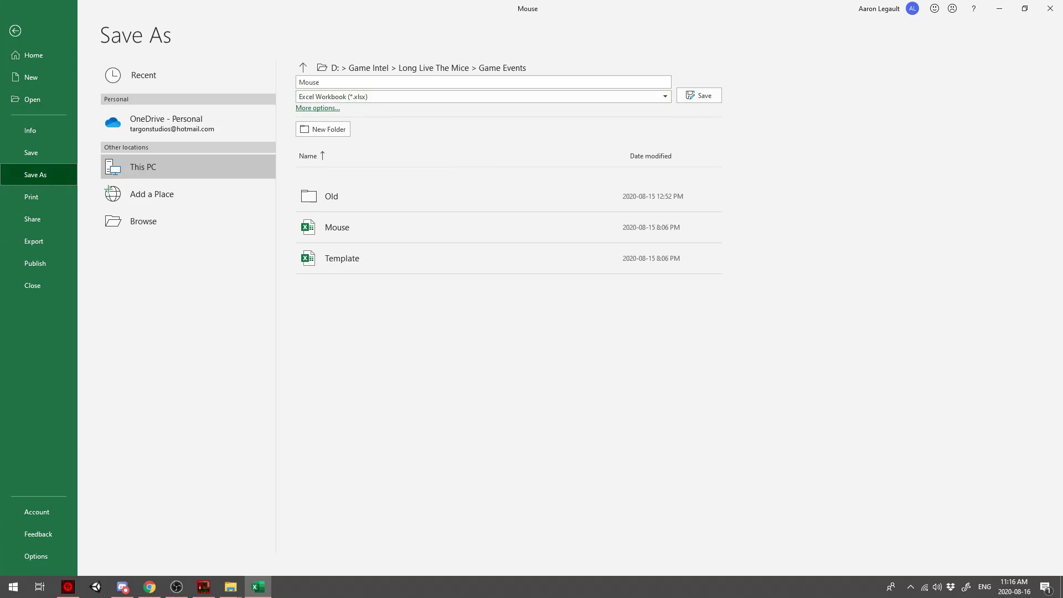
{"action": "left_click", "coordinate": [166, 221]}
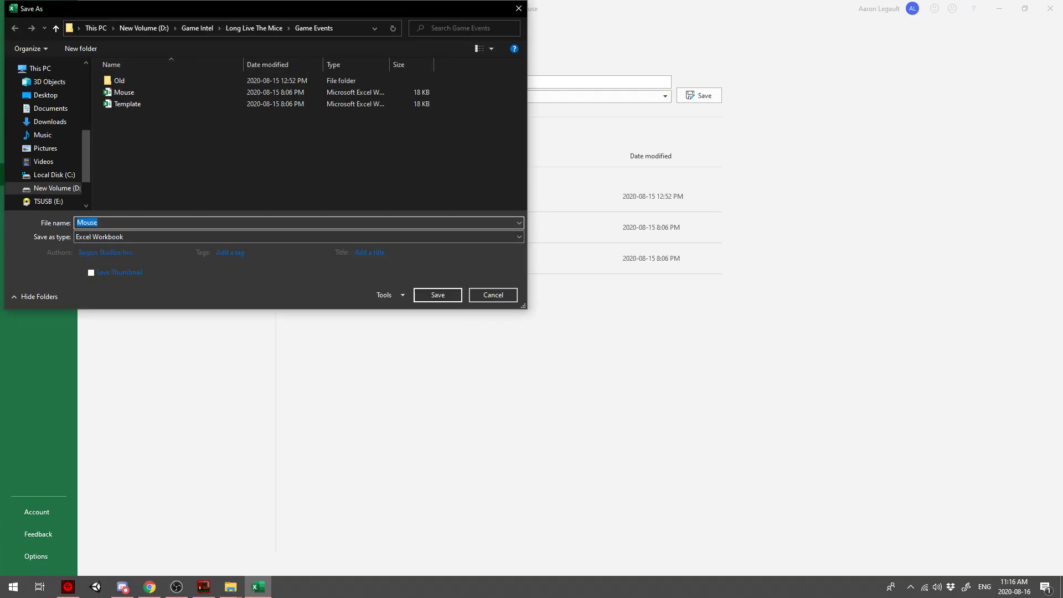
{"action": "left_click", "coordinate": [177, 237]}
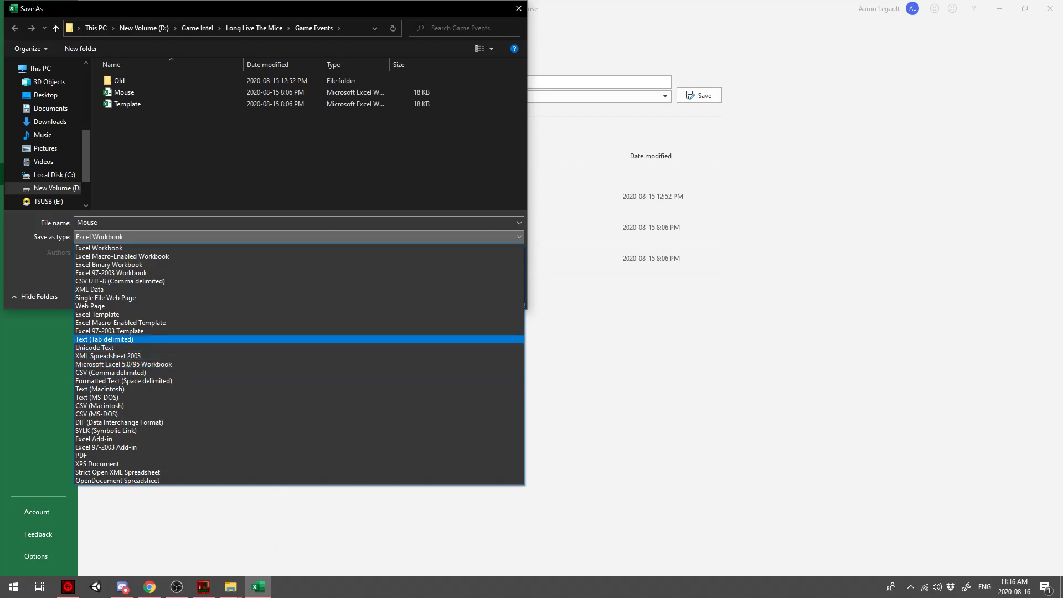
{"action": "left_click", "coordinate": [104, 338]}
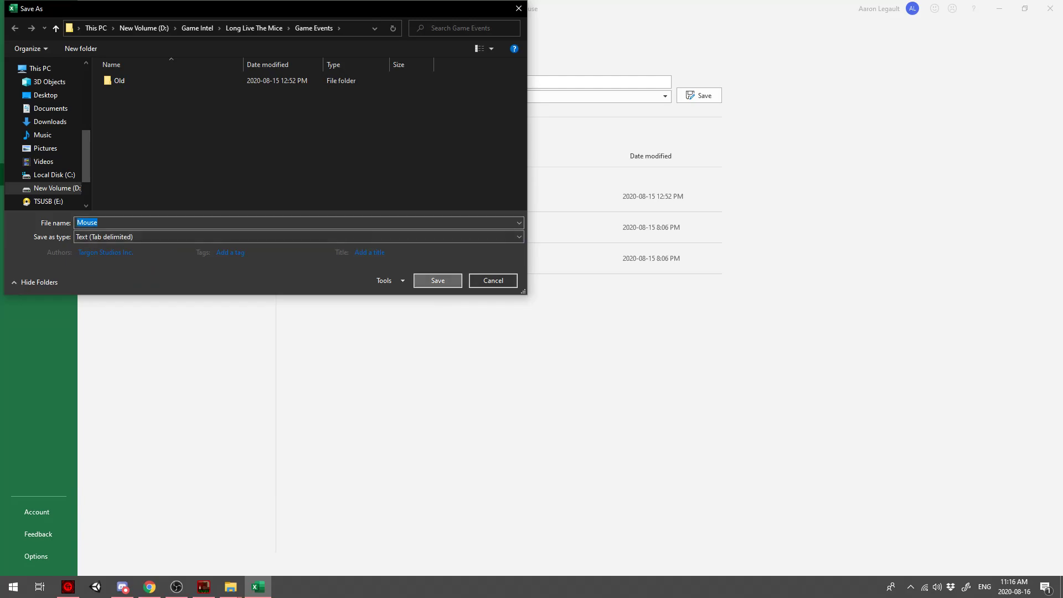
{"action": "left_click", "coordinate": [437, 281]}
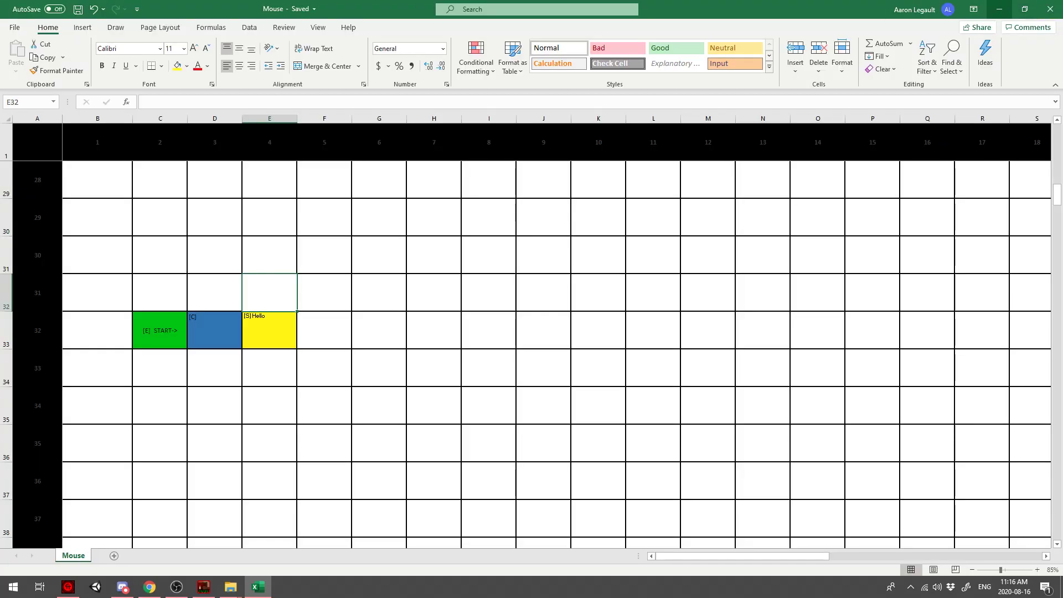
- Switch to the Game Events folder and duplicate the exported Mouse text file
{"action": "left_click", "coordinate": [999, 8]}
{"action": "left_click", "coordinate": [458, 23]}
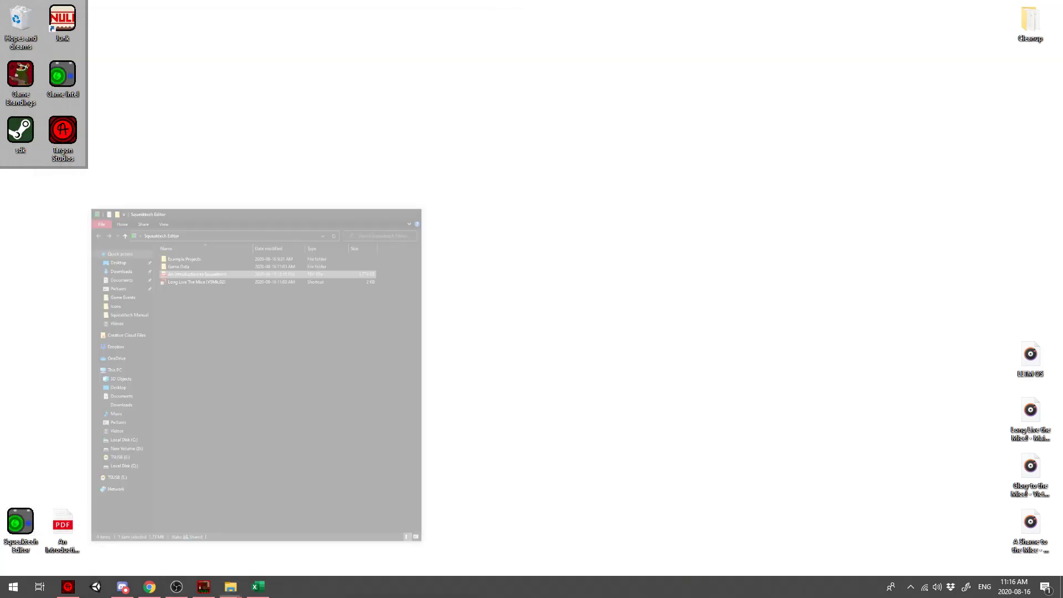
{"action": "mouse_move", "coordinate": [230, 586]}
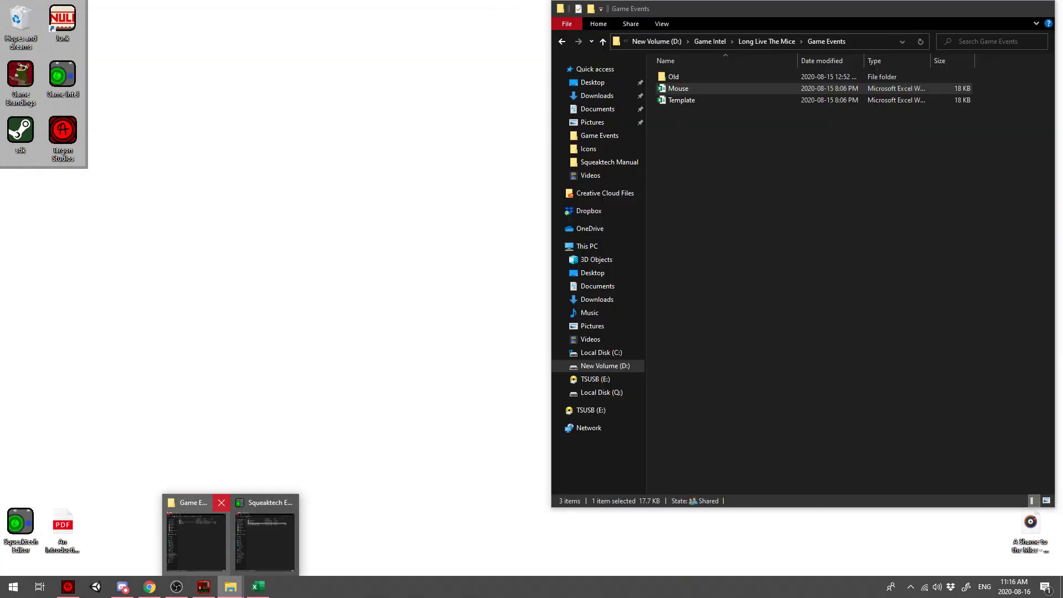
{"action": "left_click", "coordinate": [290, 503]}
{"action": "left_click", "coordinate": [238, 534]}
{"action": "left_click", "coordinate": [696, 89]}
{"action": "key", "text": "ctrl+c"}
{"action": "key", "text": "ctrl+v"}
{"action": "left_click", "coordinate": [756, 100]}
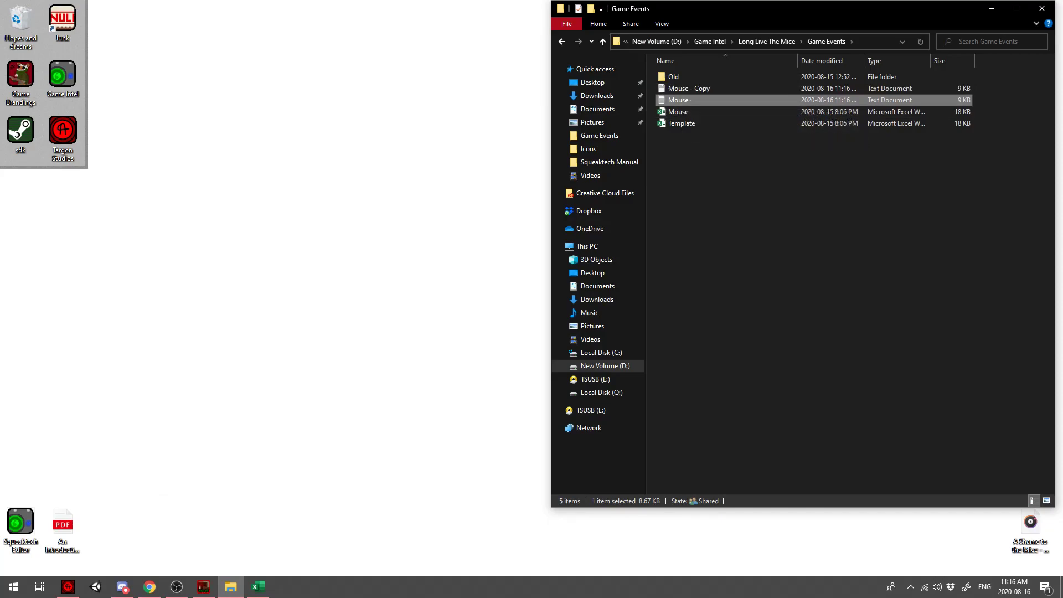
{"action": "left_click", "coordinate": [756, 89]}
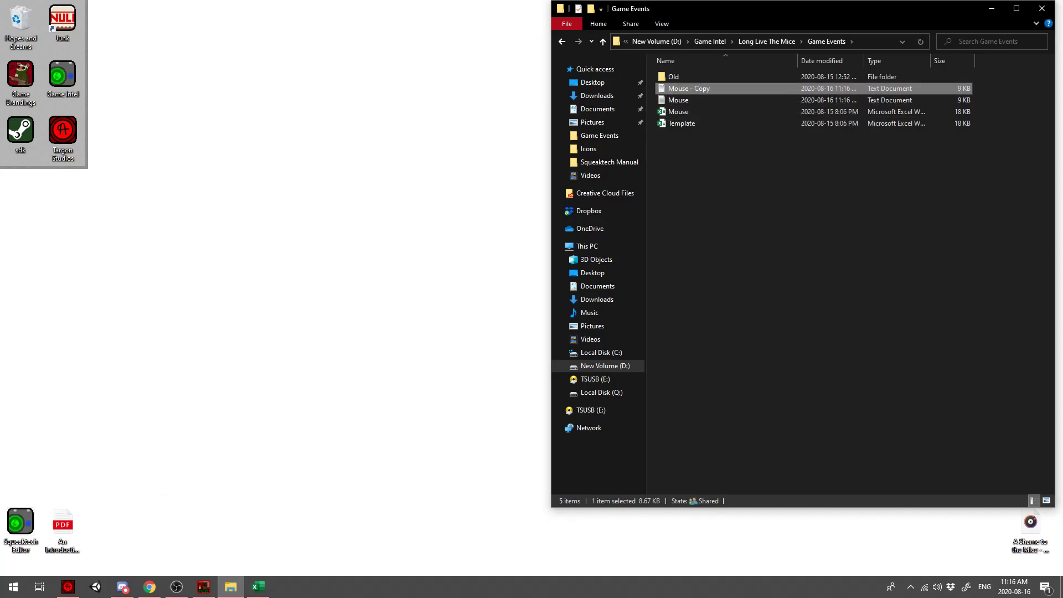
- Switch to Long Live the Mice and import the Mouse - Copy text file as the script of the mouse in the room's left half
{"action": "left_click", "coordinate": [231, 587]}
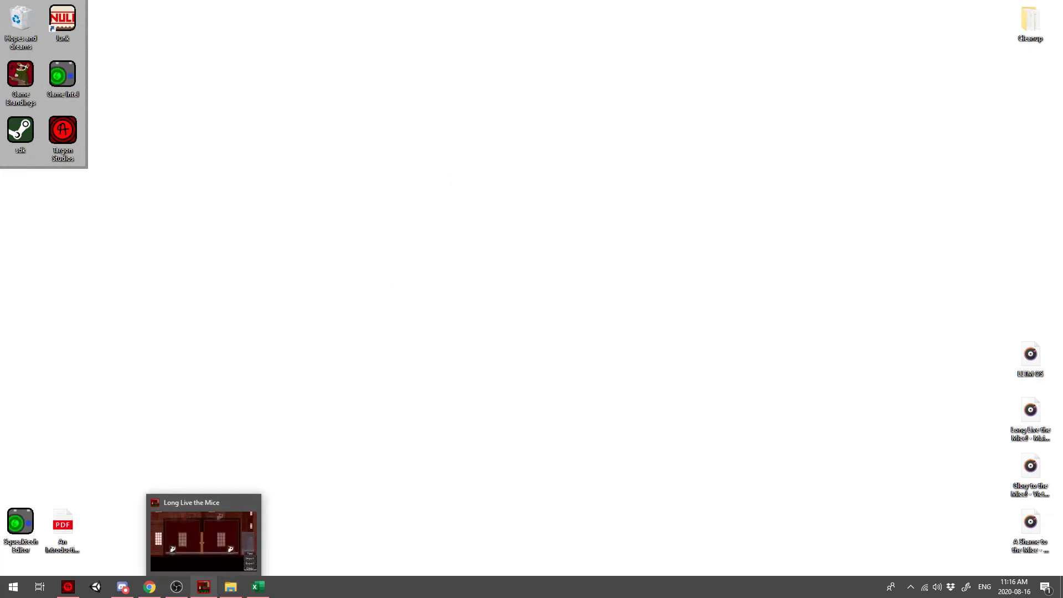
{"action": "left_click", "coordinate": [203, 586]}
{"action": "scroll", "coordinate": [611, 191], "scroll_direction": "up", "scroll_amount": 2}
{"action": "scroll", "coordinate": [612, 191], "scroll_direction": "down", "scroll_amount": 4}
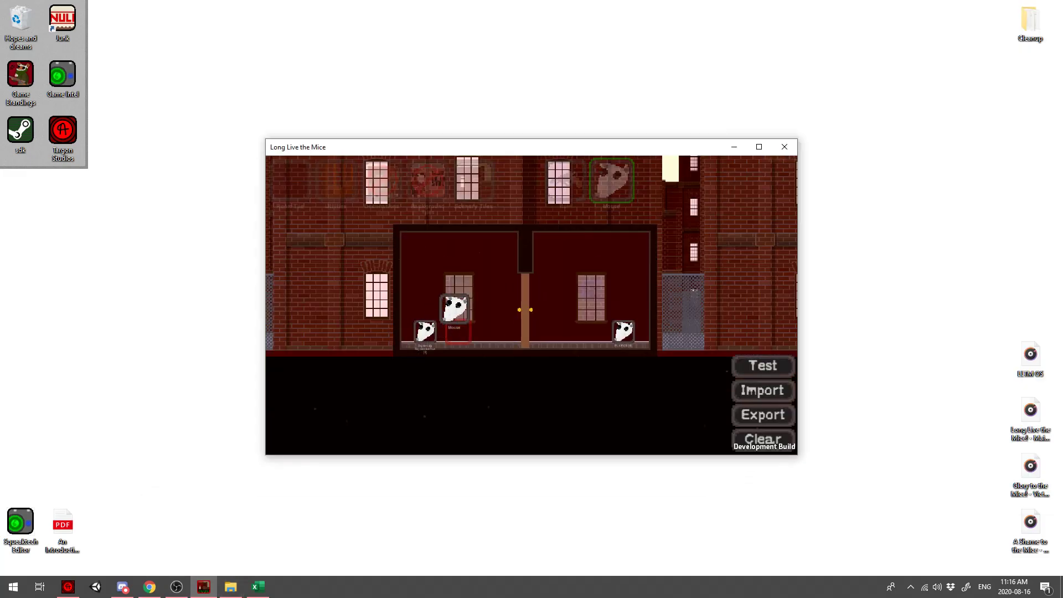
{"action": "left_click", "coordinate": [425, 331]}
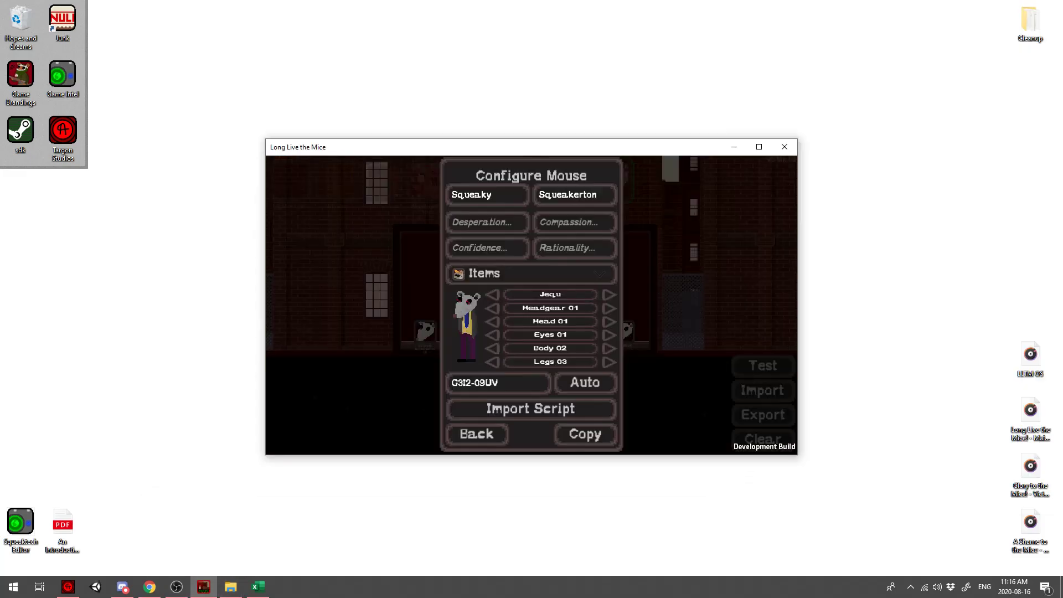
{"action": "left_click", "coordinate": [496, 410]}
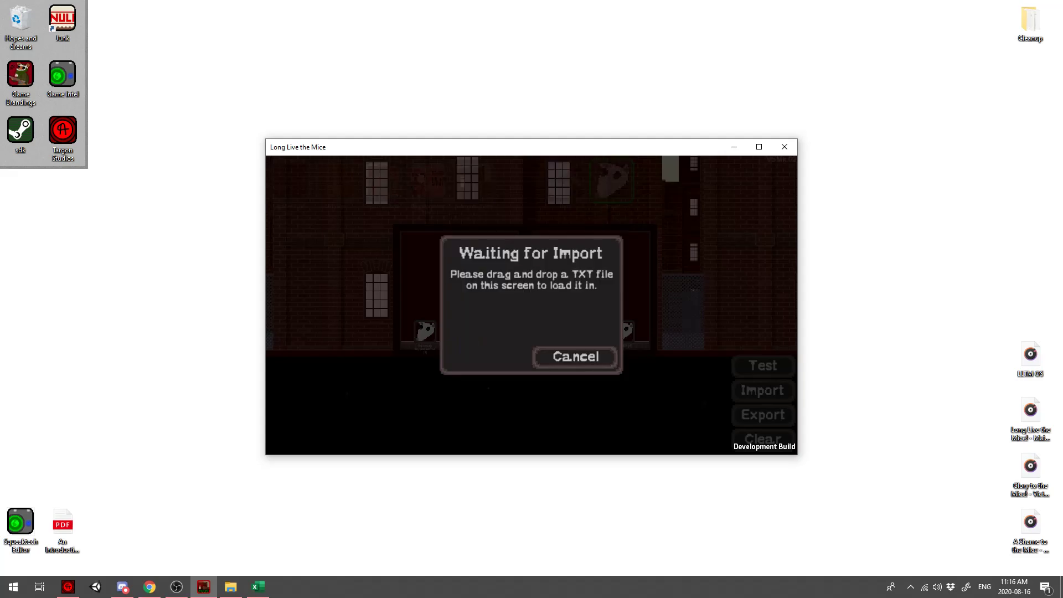
{"action": "left_click", "coordinate": [231, 587]}
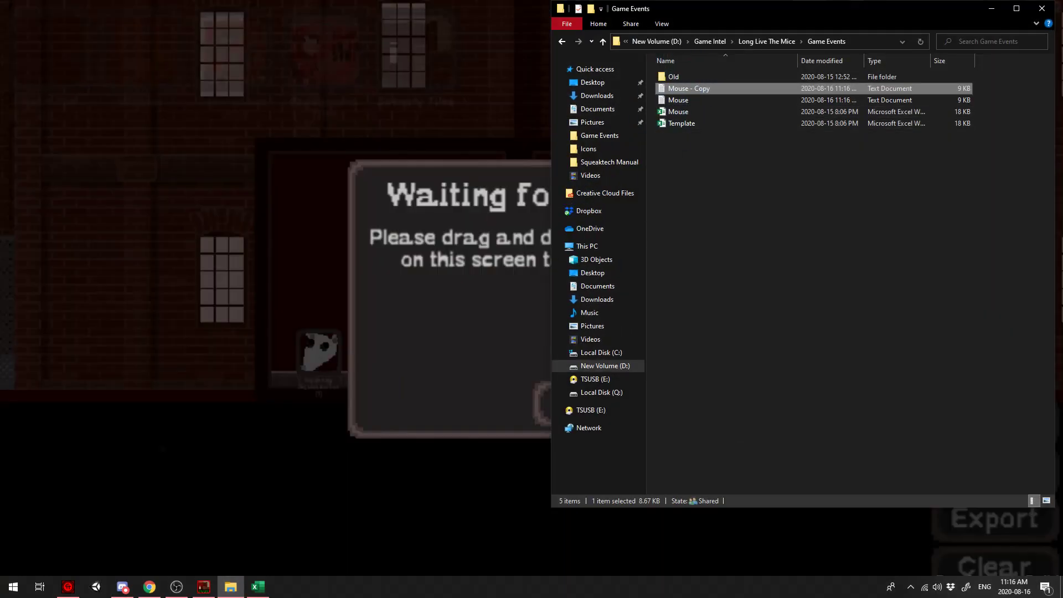
{"action": "left_click_drag", "start_coordinate": [689, 89], "coordinate": [442, 310]}
{"action": "left_click", "coordinate": [443, 310]}
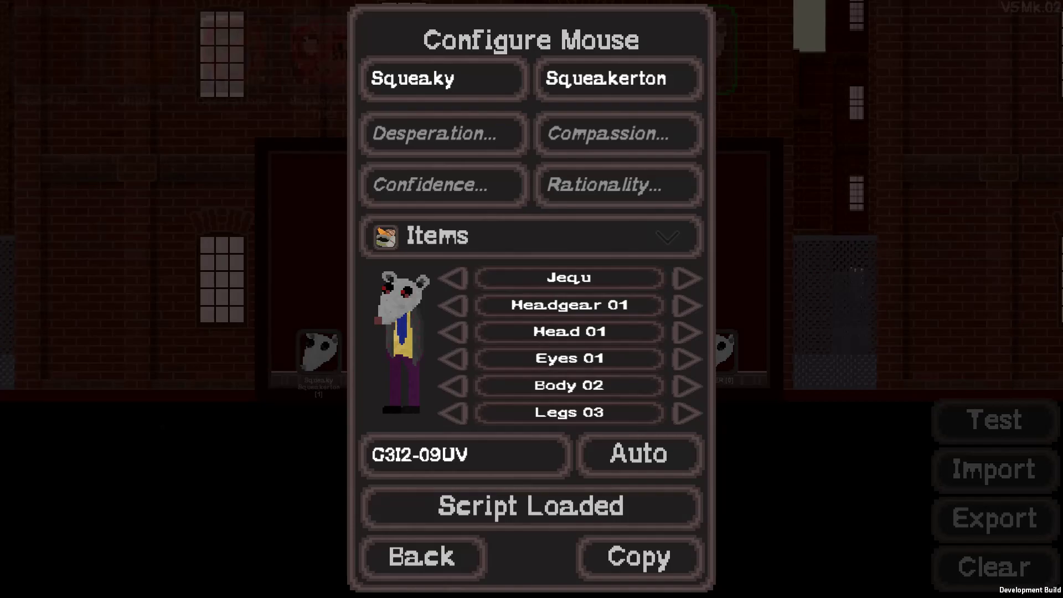
- Close the mouse configuration, start a test of the map and walk through the door to the scripted mouse
{"action": "left_click", "coordinate": [423, 556]}
{"action": "left_click", "coordinate": [994, 421]}
{"action": "key", "text": "a"}
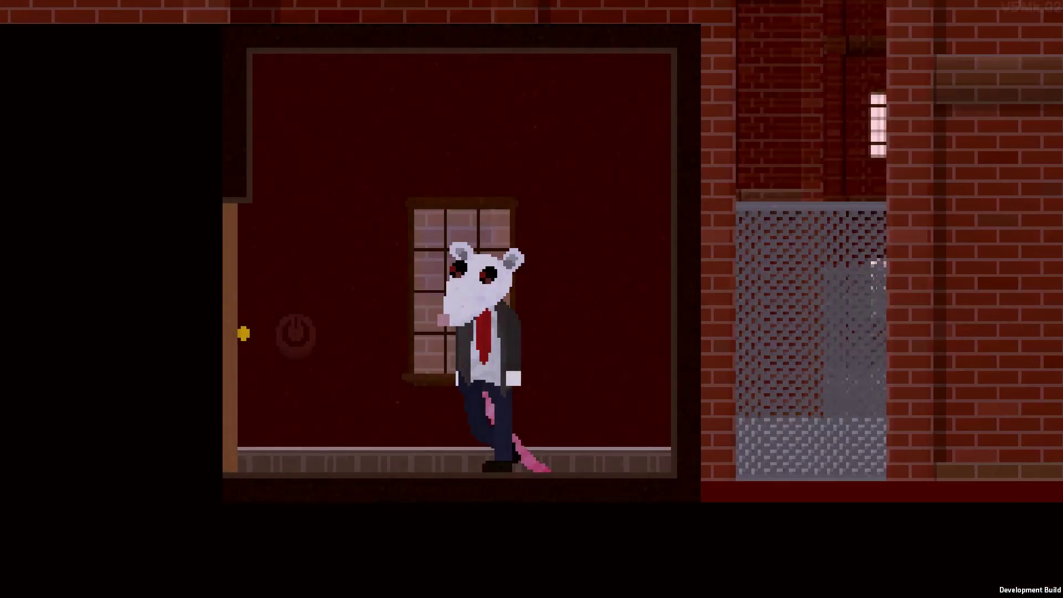
{"action": "key", "text": "a"}
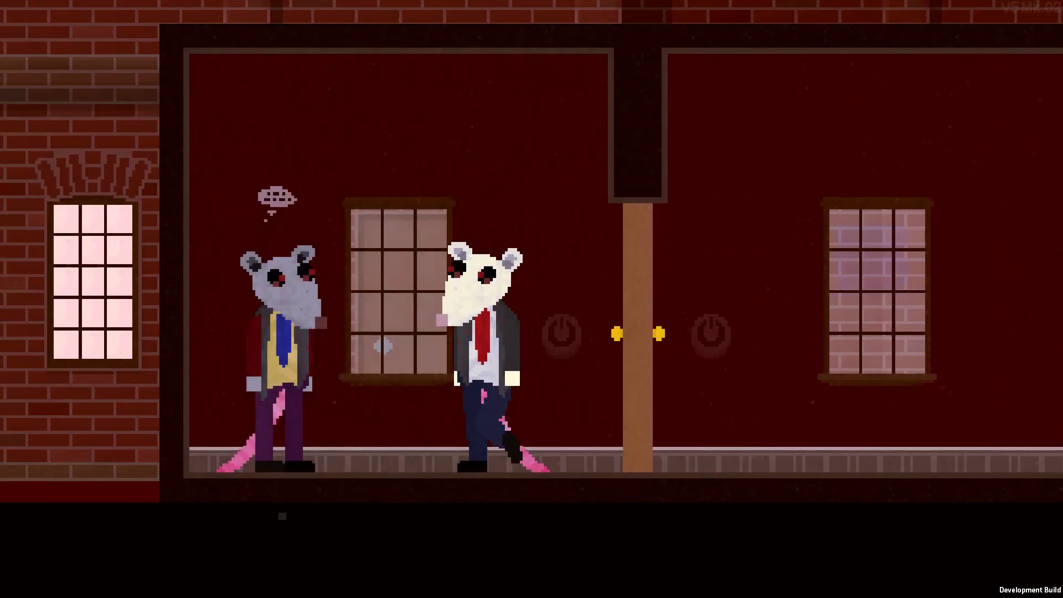
{"action": "key", "text": "d"}
{"action": "key", "text": "a"}
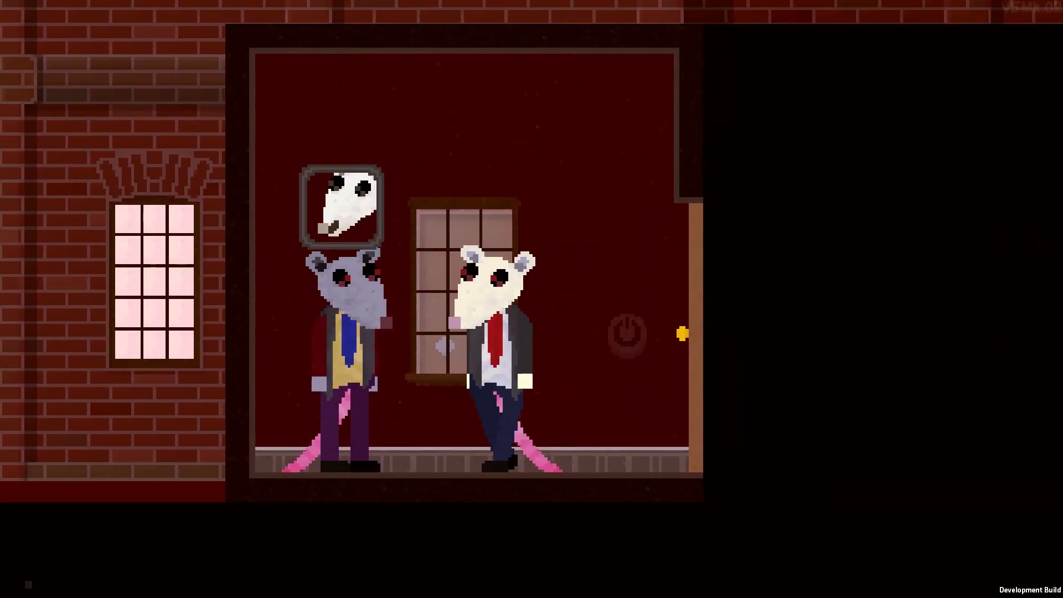
- Talk to the scripted mouse to check its dialogue, end the test and return the game to windowed mode
{"action": "key", "text": "e"}
{"action": "key", "text": "a"}
{"action": "key", "text": "d"}
{"action": "key", "text": "a"}
{"action": "key", "text": "d"}
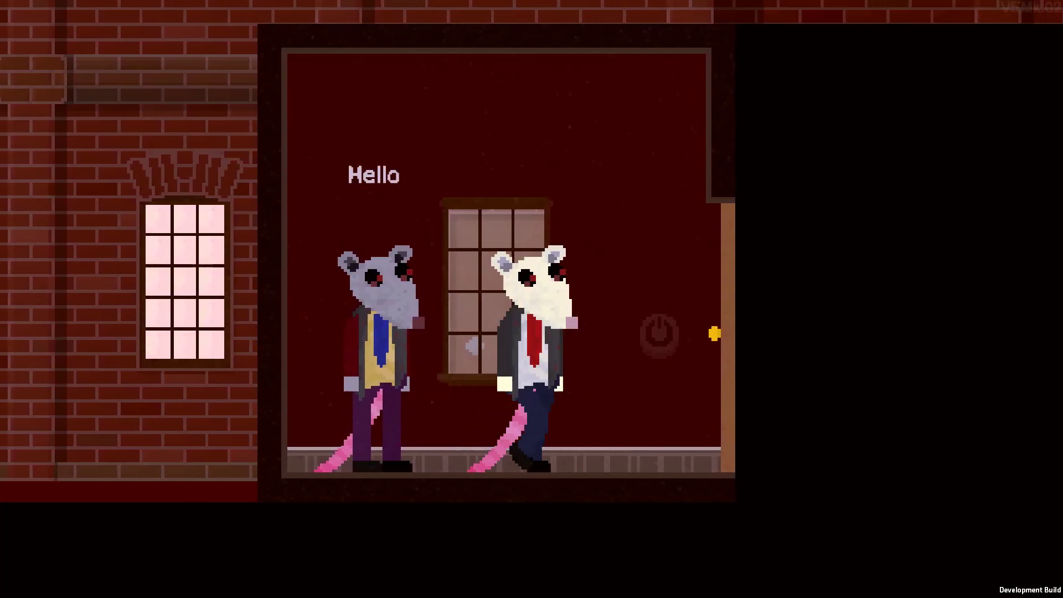
{"action": "key", "text": "a"}
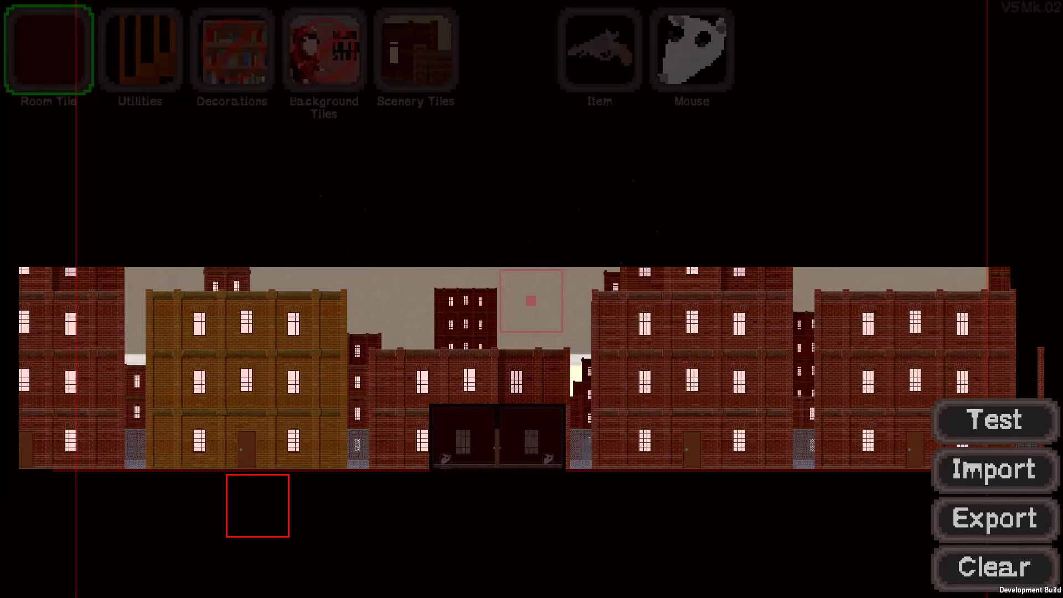
{"action": "key", "text": "alt+Return"}
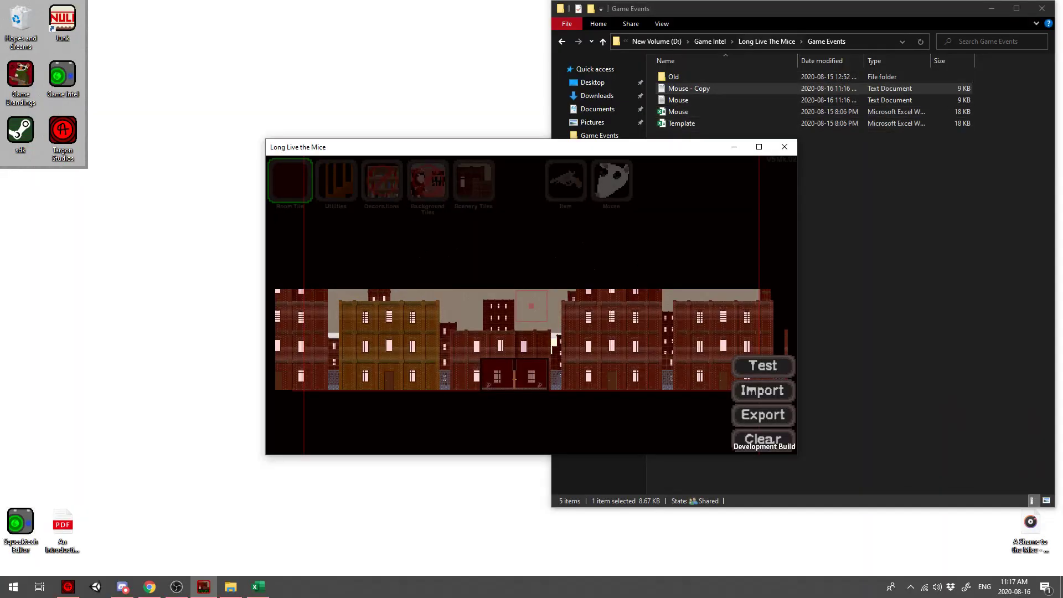
- Return to the Mouse workbook, duplicate the [S] Hello node from E33 into F33 and copy the [C] node in D33
{"action": "left_click", "coordinate": [697, 88]}
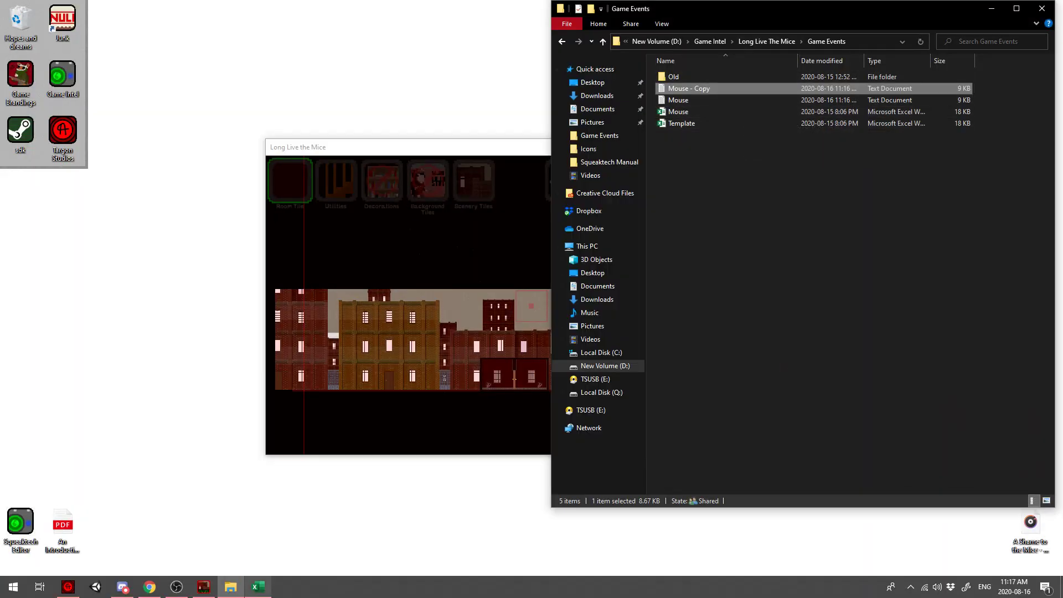
{"action": "left_click", "coordinate": [258, 587]}
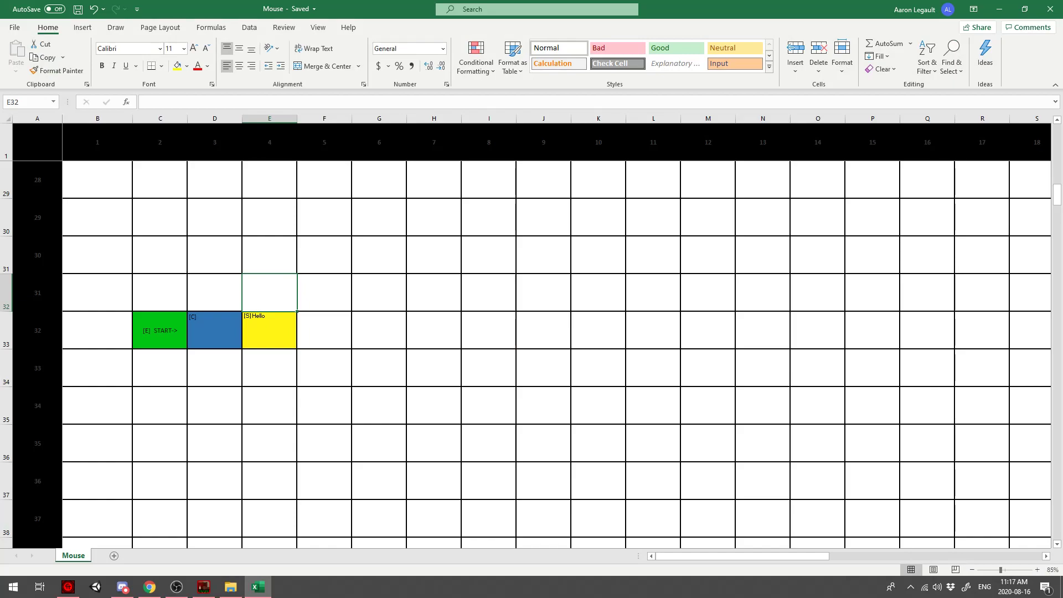
{"action": "left_click", "coordinate": [215, 331]}
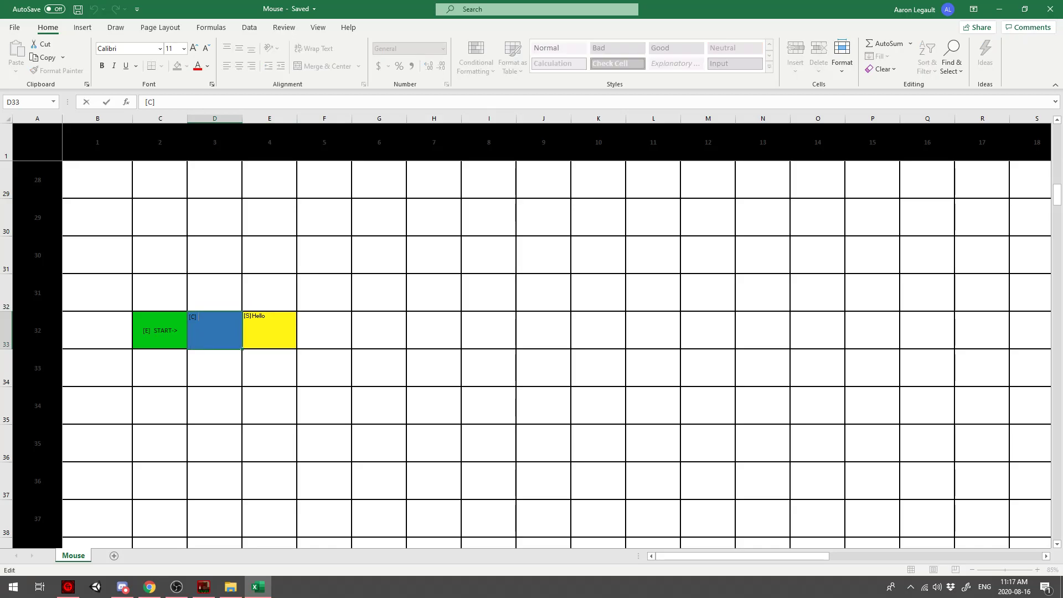
{"action": "key", "text": "Tab"}
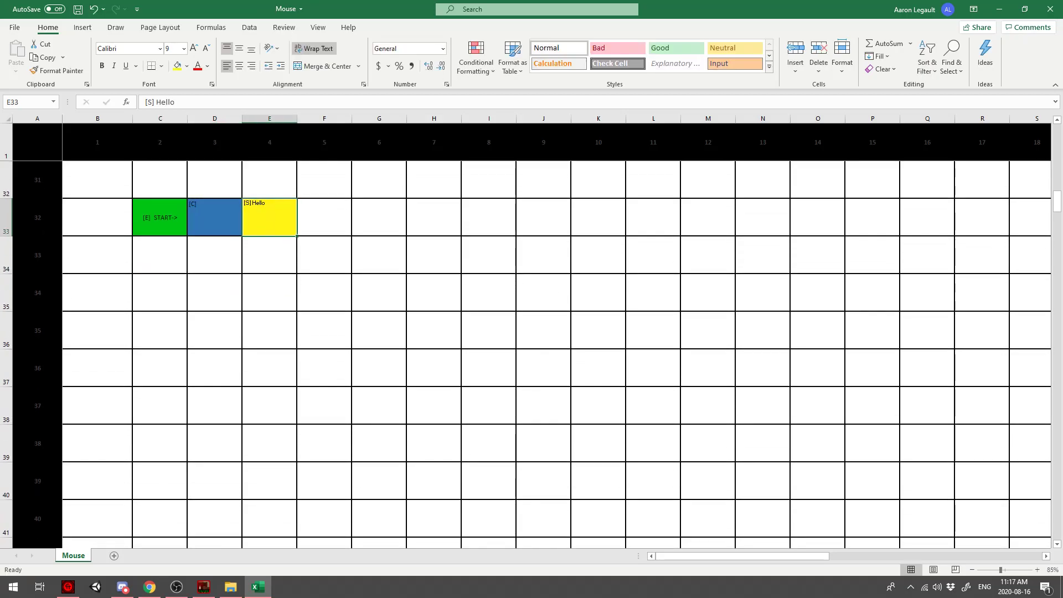
{"action": "key", "text": "ctrl+c"}
{"action": "key", "text": "Right"}
{"action": "key", "text": "ctrl+v"}
{"action": "key", "text": "Left"}
{"action": "key", "text": "Left"}
{"action": "key", "text": "ctrl+c"}
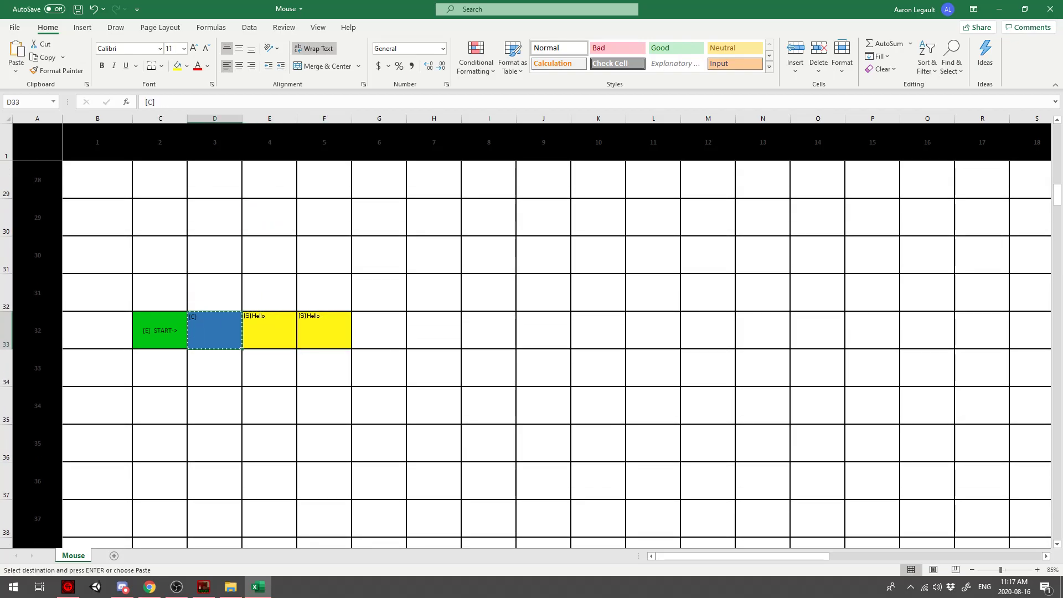
- Add the text "How are you doing?" to the [Q[0]] node in C52 of the Questions section
{"action": "left_click", "coordinate": [269, 292]}
{"action": "scroll", "coordinate": [270, 292], "scroll_direction": "down", "scroll_amount": 4}
{"action": "scroll", "coordinate": [531, 336], "scroll_direction": "down", "scroll_amount": 2}
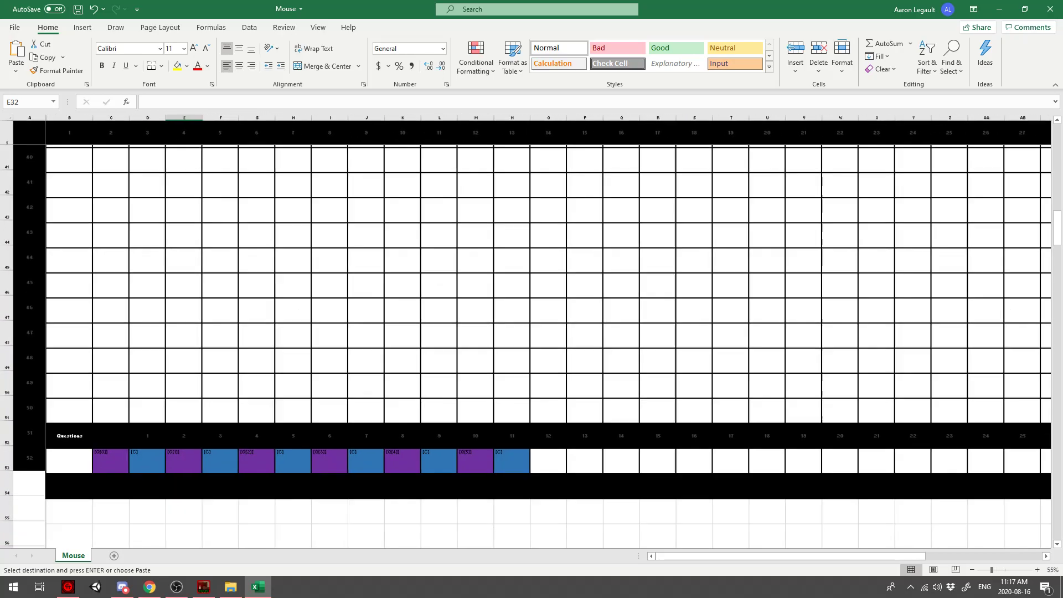
{"action": "scroll", "coordinate": [531, 335], "scroll_direction": "down", "scroll_amount": 1}
{"action": "left_click_drag", "start_coordinate": [108, 352], "coordinate": [214, 352]}
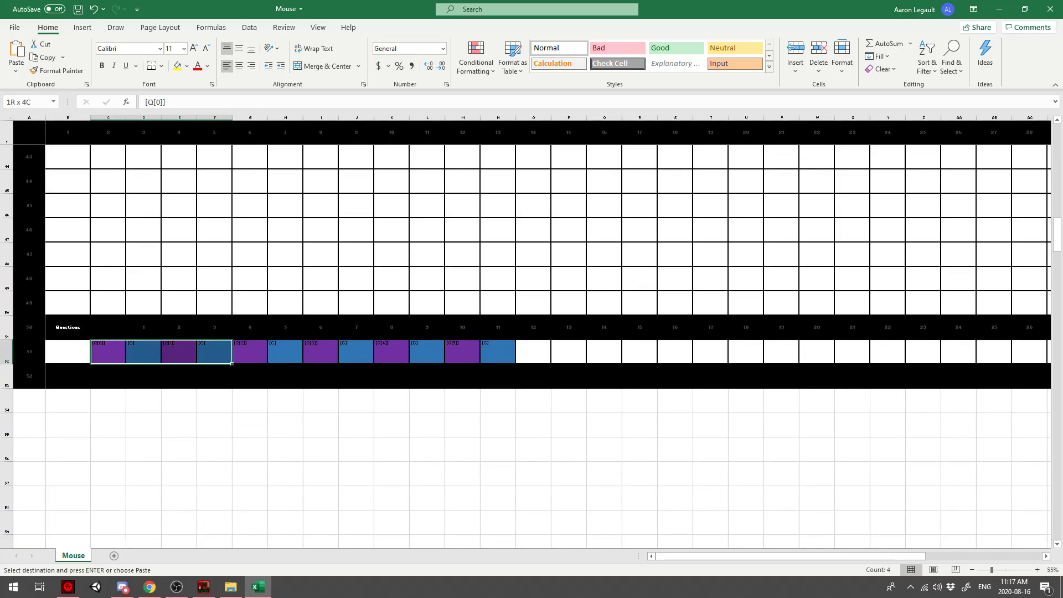
{"action": "scroll", "coordinate": [531, 332], "scroll_direction": "up", "scroll_amount": 3}
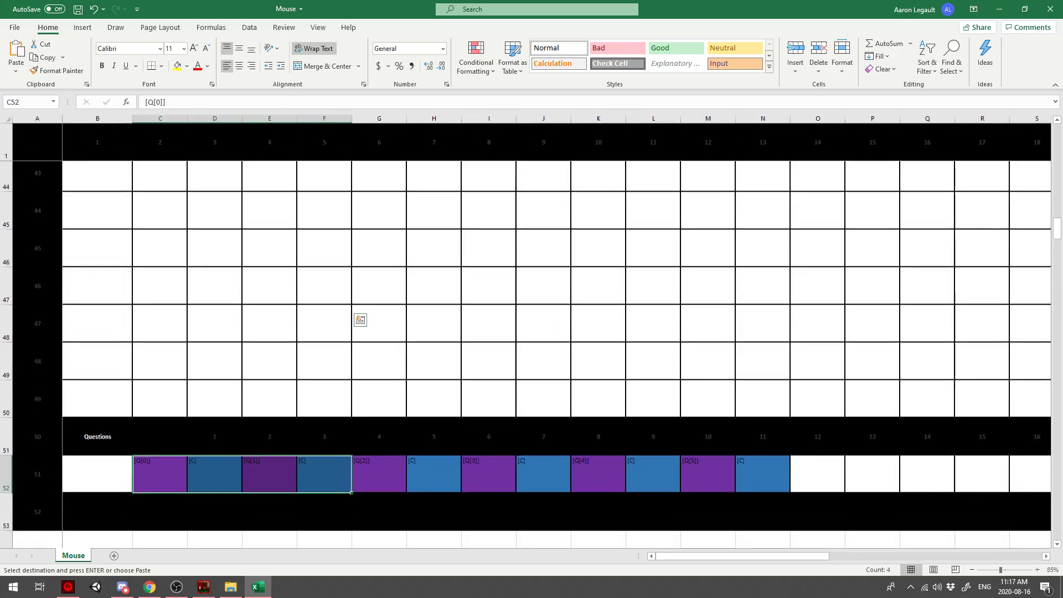
{"action": "scroll", "coordinate": [531, 335], "scroll_direction": "down", "scroll_amount": 2}
{"action": "scroll", "coordinate": [531, 335], "scroll_direction": "up", "scroll_amount": 1}
{"action": "double_click", "coordinate": [160, 407]}
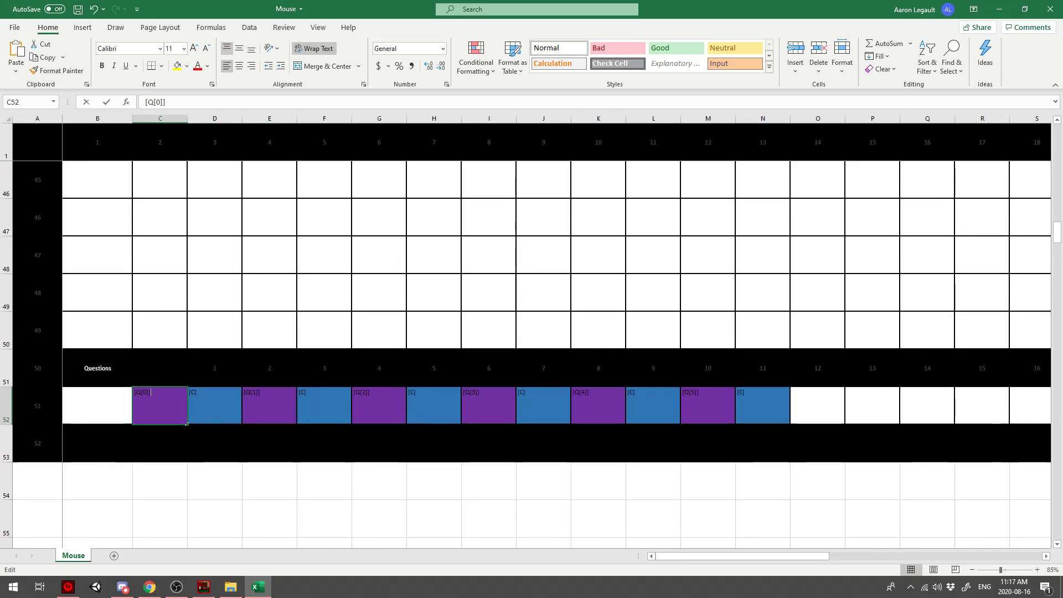
{"action": "type", "text": "How are you doing?"}
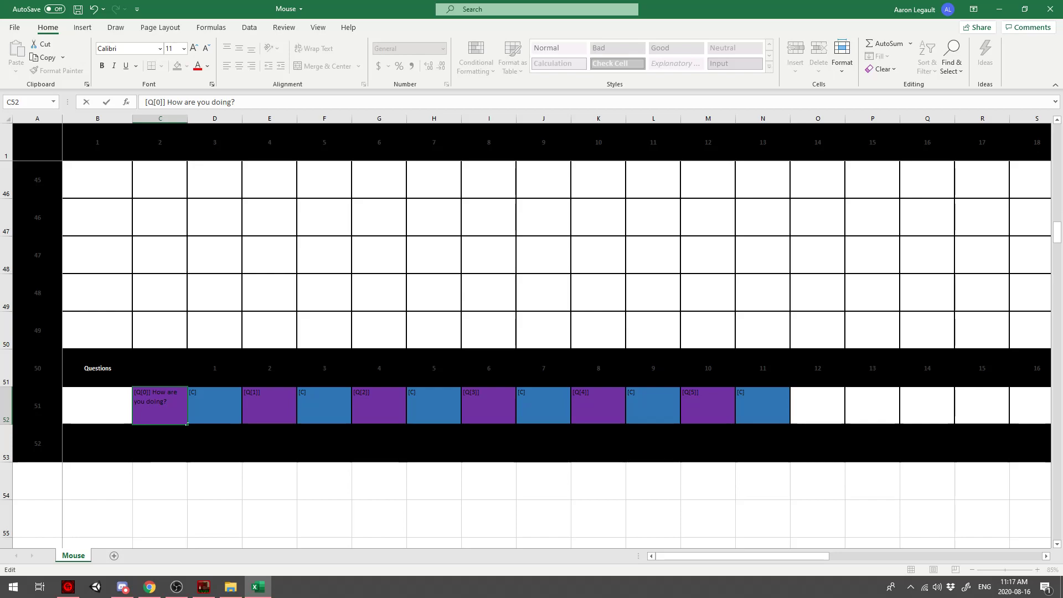
- Add the text "You look like a ball of lint." to the [Q[1]] node in E52 and return to the [D[0]] Standard section
{"action": "double_click", "coordinate": [270, 407]}
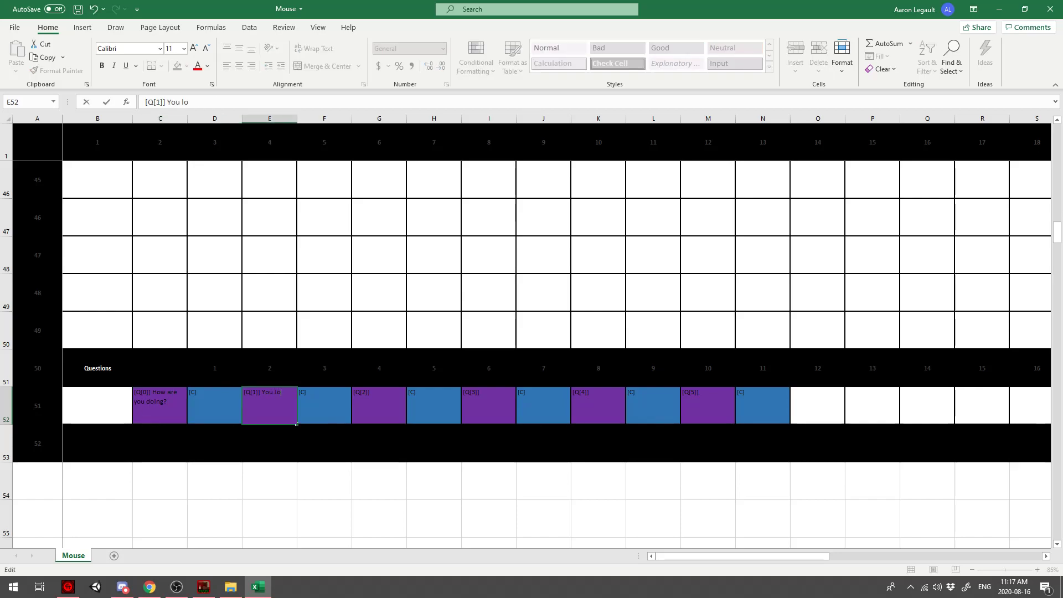
{"action": "type", "text": "You look like a bal"}
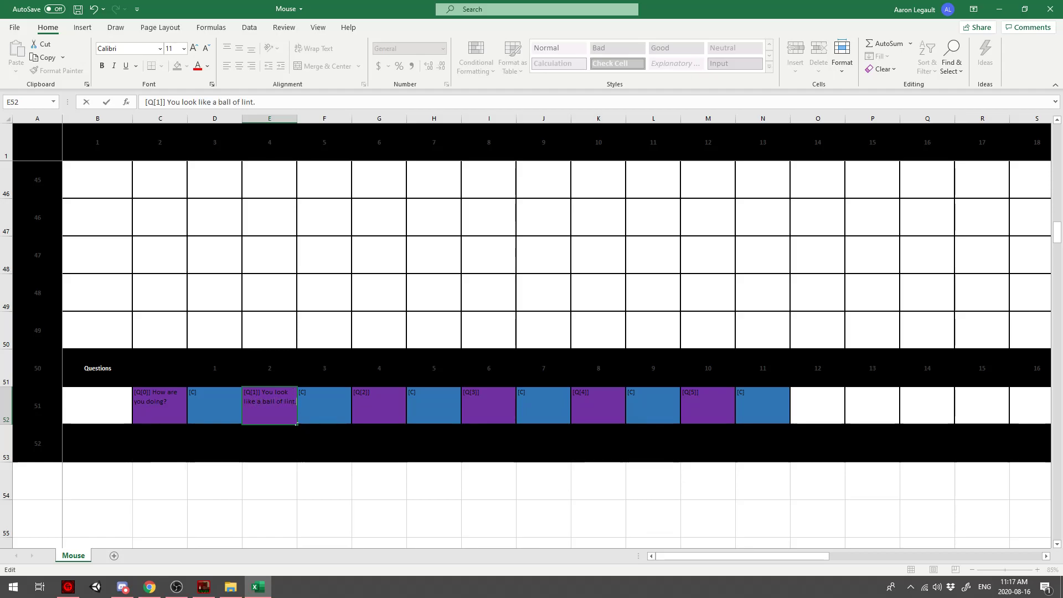
{"action": "type", "text": "l of lint."}
{"action": "left_click", "coordinate": [215, 292]}
{"action": "scroll", "coordinate": [553, 332], "scroll_direction": "up", "scroll_amount": 7}
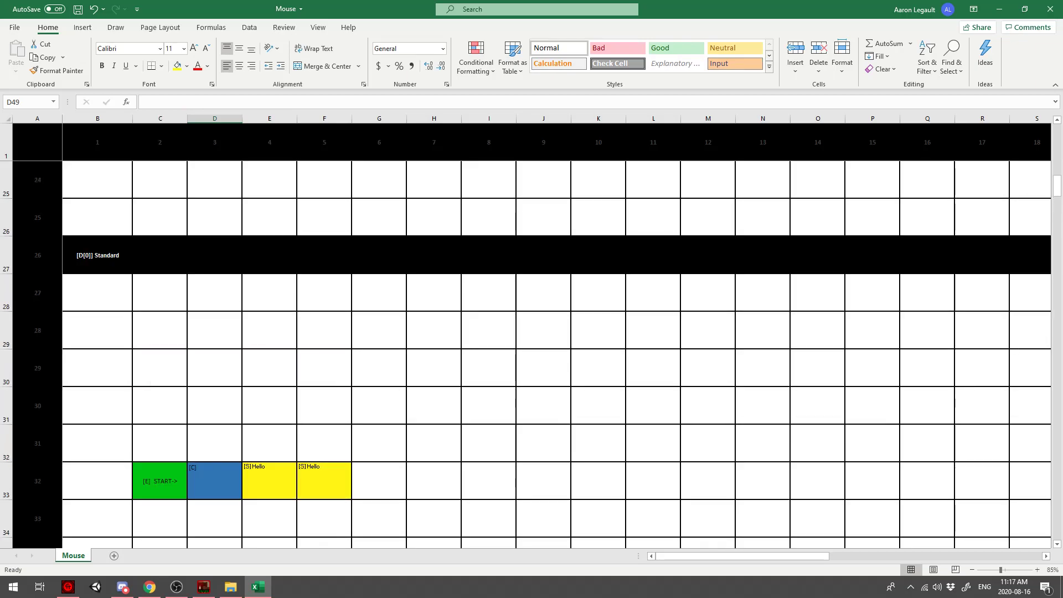
- Copy the [C] node from D33 into E33, replacing the [S] Hello node there
{"action": "left_click", "coordinate": [215, 481]}
{"action": "scroll", "coordinate": [215, 480], "scroll_direction": "down", "scroll_amount": 1}
{"action": "left_click", "coordinate": [270, 368]}
{"action": "left_click", "coordinate": [215, 368]}
{"action": "key", "text": "ctrl+c"}
{"action": "left_click", "coordinate": [270, 368]}
{"action": "key", "text": "ctrl+v"}
- Add the command TQ[0|true] to the [C] node in D33
{"action": "double_click", "coordinate": [270, 368]}
{"action": "double_click", "coordinate": [215, 368]}
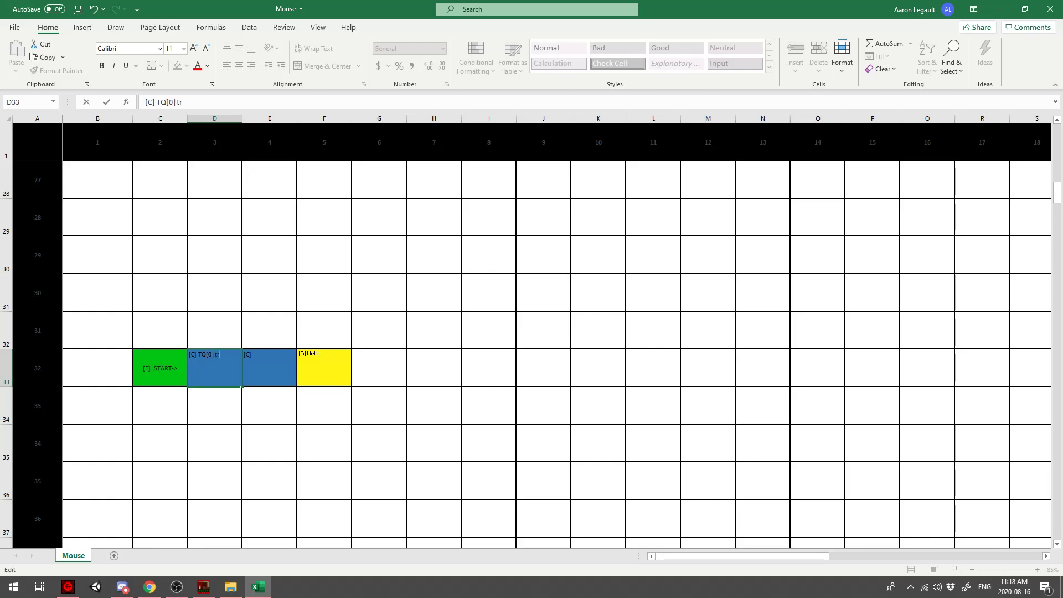
{"action": "left_click", "coordinate": [215, 330]}
- Compare the TQ[0|true] node in D33 with the [Q[0]] question in C52 of the Questions section
{"action": "scroll", "coordinate": [215, 330], "scroll_direction": "up", "scroll_amount": 1}
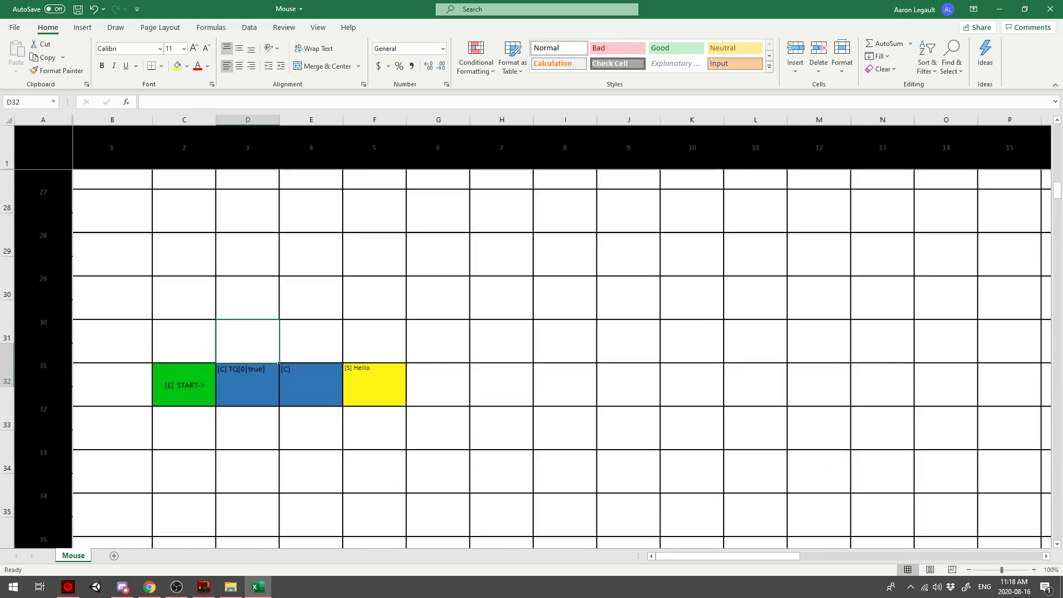
{"action": "left_click", "coordinate": [252, 413]}
{"action": "left_click_drag", "start_coordinate": [245, 397], "coordinate": [250, 397]}
{"action": "left_click", "coordinate": [253, 397]}
{"action": "left_click", "coordinate": [253, 367]}
{"action": "scroll", "coordinate": [254, 367], "scroll_direction": "down", "scroll_amount": 9}
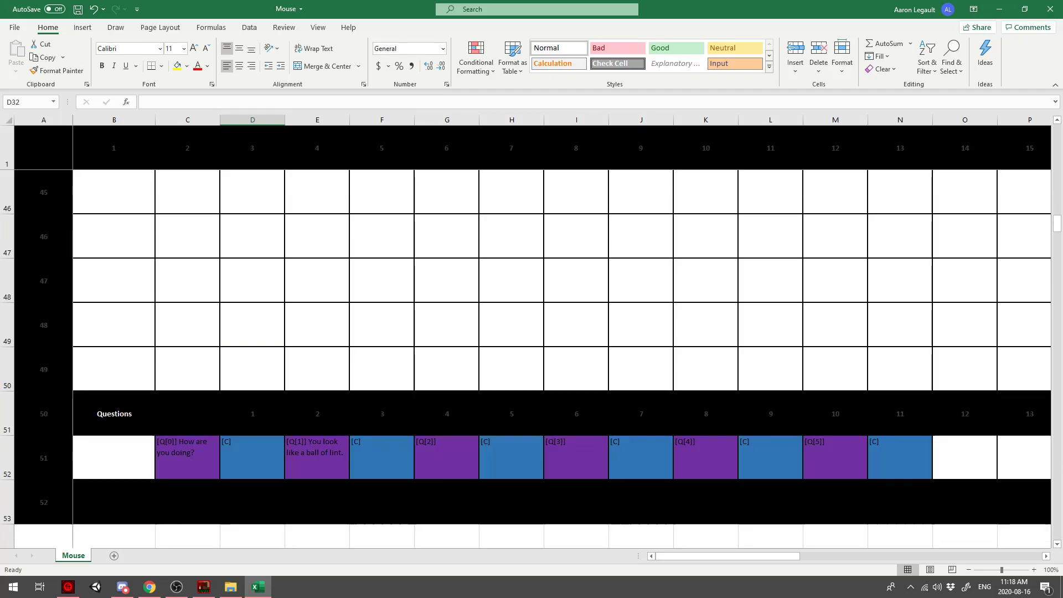
{"action": "scroll", "coordinate": [254, 368], "scroll_direction": "up", "scroll_amount": 1}
{"action": "left_click", "coordinate": [187, 192]}
{"action": "scroll", "coordinate": [188, 192], "scroll_direction": "up", "scroll_amount": 2}
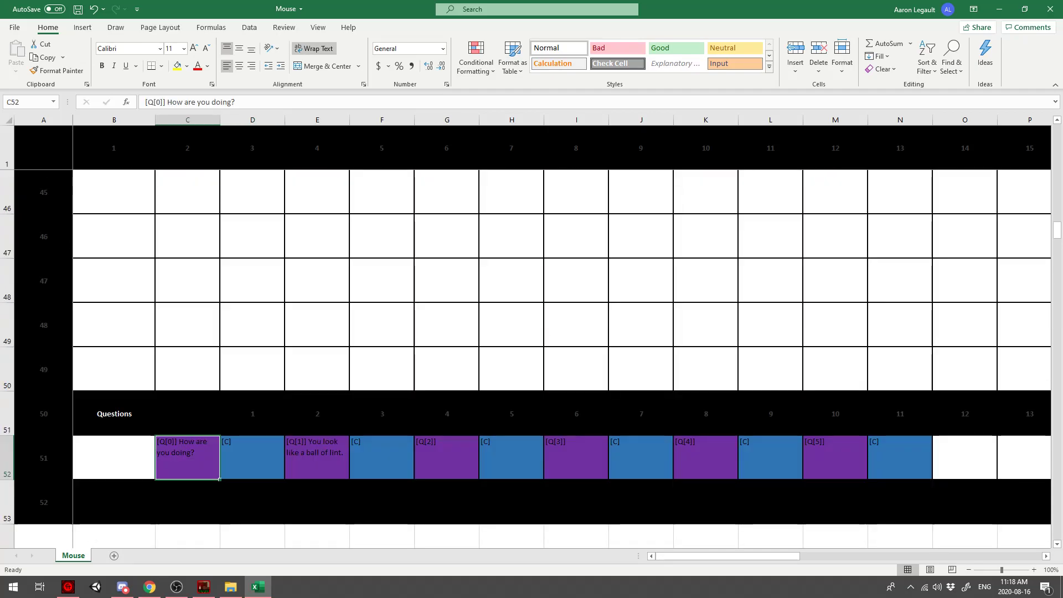
{"action": "scroll", "coordinate": [531, 333], "scroll_direction": "up", "scroll_amount": 6}
{"action": "left_click", "coordinate": [253, 414]}
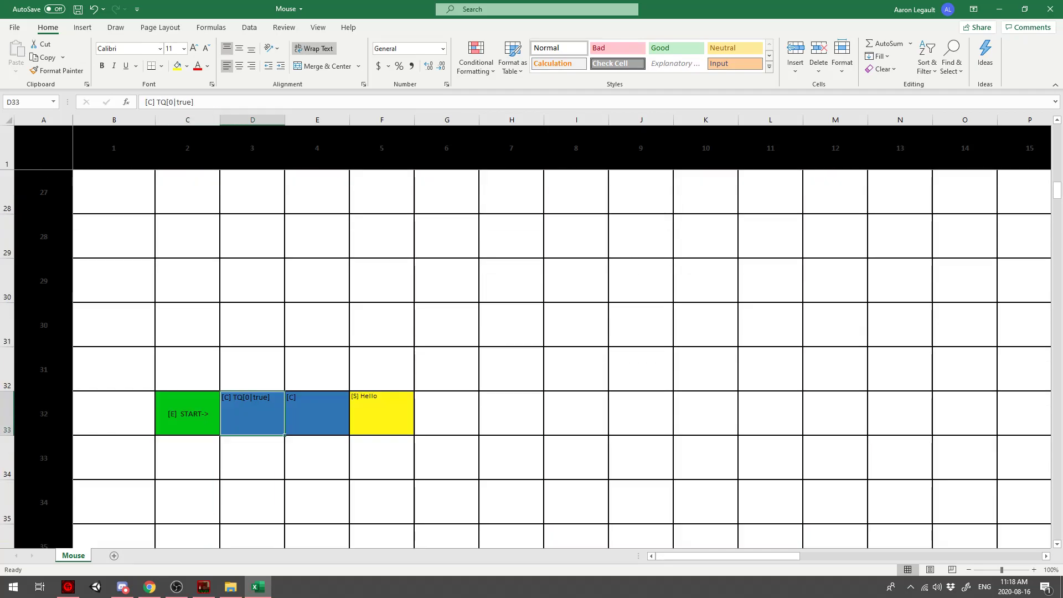
{"action": "left_click", "coordinate": [253, 369]}
- Copy the TQ[0|true] node from D33 into E33 and change its question number to 1
{"action": "left_click", "coordinate": [252, 414]}
{"action": "key", "text": "ctrl+c"}
{"action": "left_click", "coordinate": [317, 414]}
{"action": "key", "text": "ctrl+v"}
{"action": "double_click", "coordinate": [317, 414]}
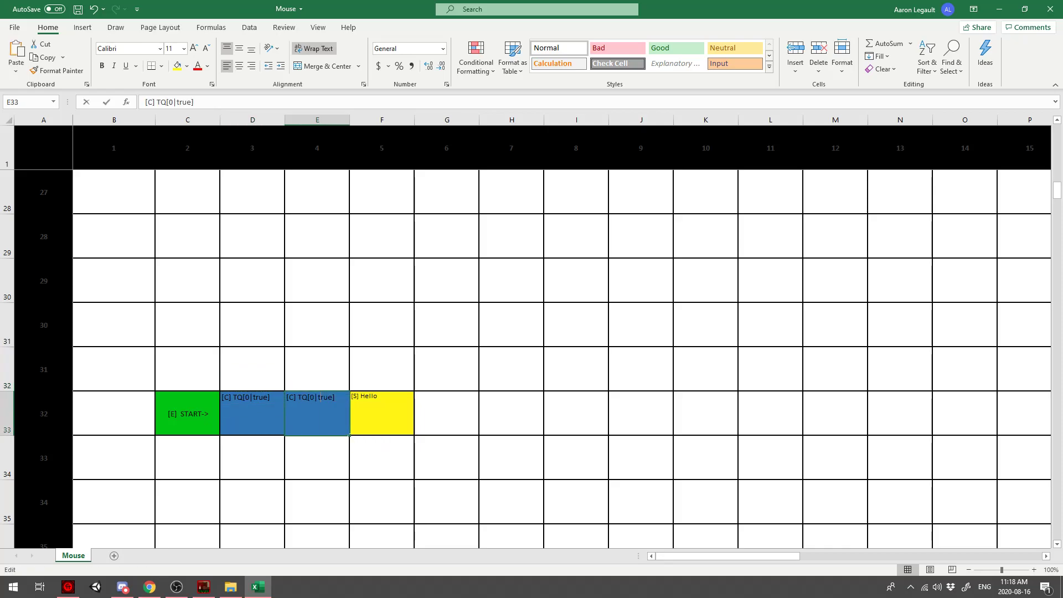
{"action": "type", "text": "1"}
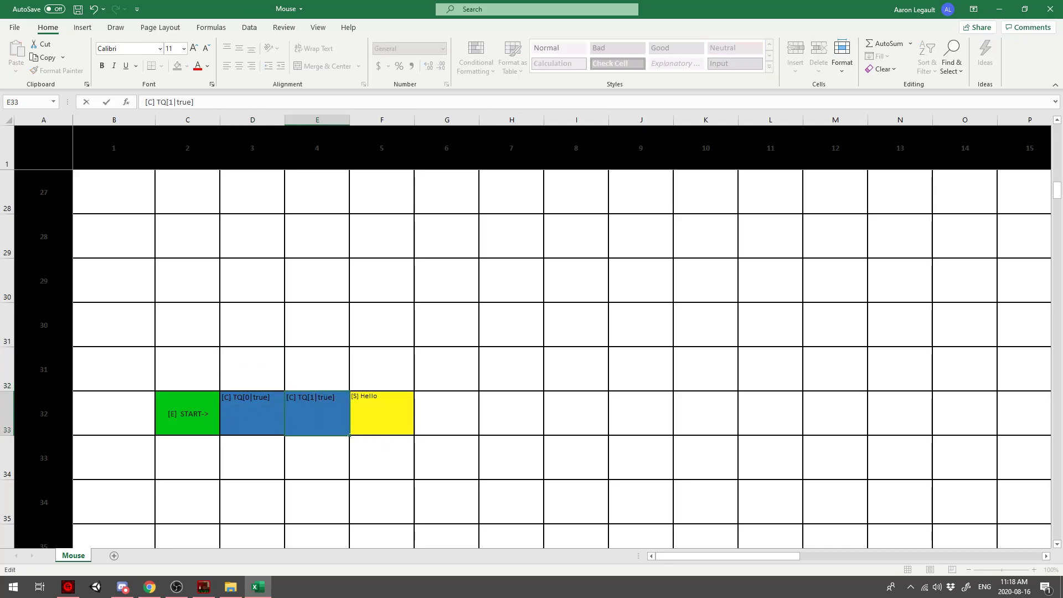
{"action": "left_click", "coordinate": [317, 369]}
{"action": "scroll", "coordinate": [317, 370], "scroll_direction": "down", "scroll_amount": 7}
{"action": "scroll", "coordinate": [317, 369], "scroll_direction": "up", "scroll_amount": 4}
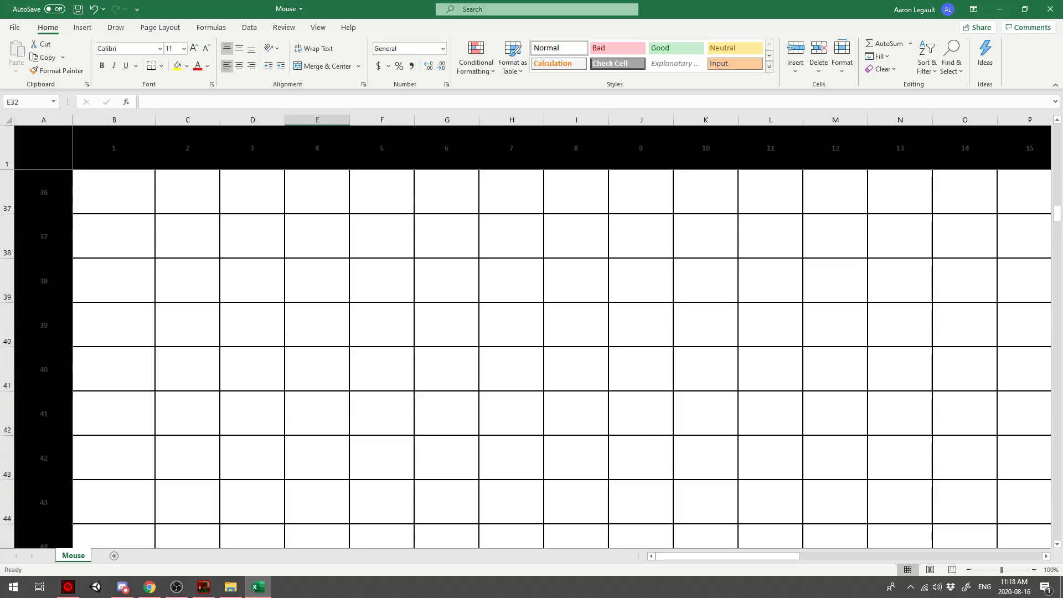
{"action": "scroll", "coordinate": [317, 388], "scroll_direction": "up", "scroll_amount": 3}
{"action": "left_click", "coordinate": [317, 414]}
{"action": "key", "text": "ctrl+c"}
{"action": "left_click", "coordinate": [393, 407]}
{"action": "key", "text": "ctrl+v"}
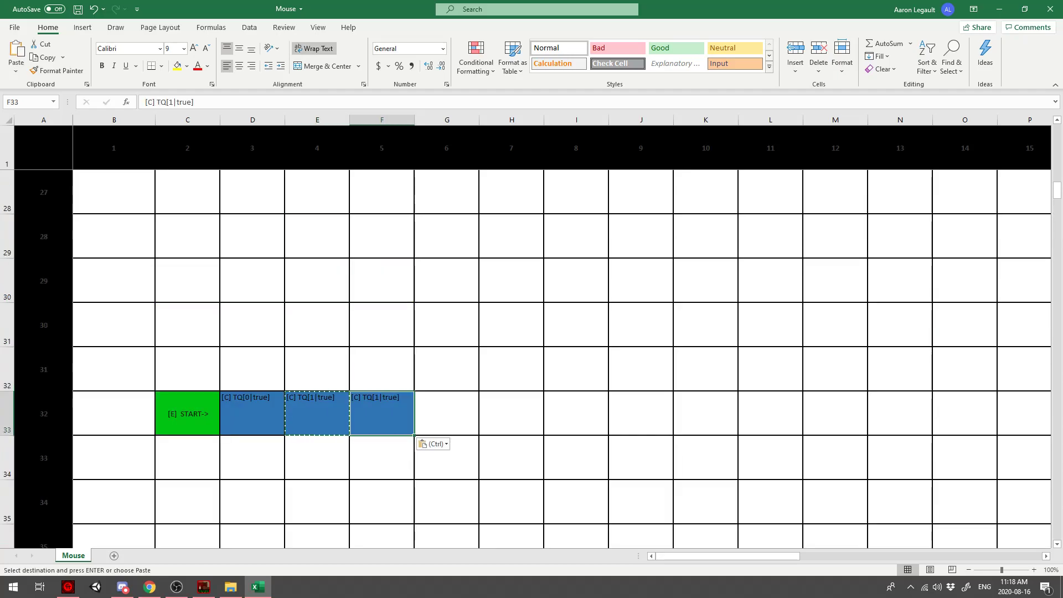
{"action": "double_click", "coordinate": [392, 407]}
{"action": "left_click_drag", "start_coordinate": [366, 397], "coordinate": [363, 397]}
{"action": "type", "text": "QQ"}
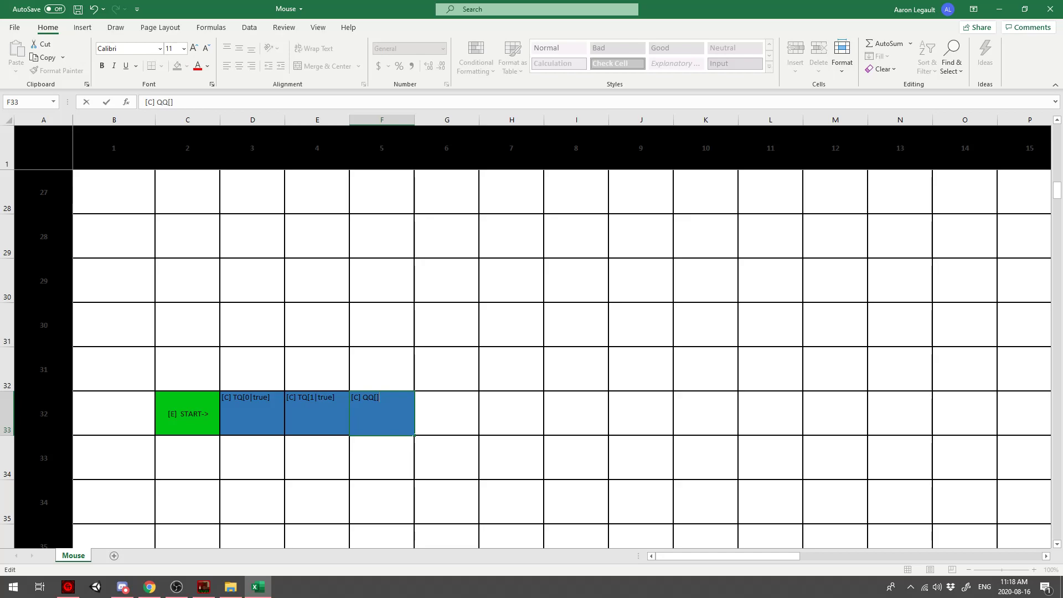
{"action": "key", "text": "Escape"}
{"action": "key", "text": "ctrl+z"}
- Duplicate the [S] Hello node from F33 into G33
{"action": "key", "text": "ctrl+c"}
{"action": "left_click", "coordinate": [447, 414]}
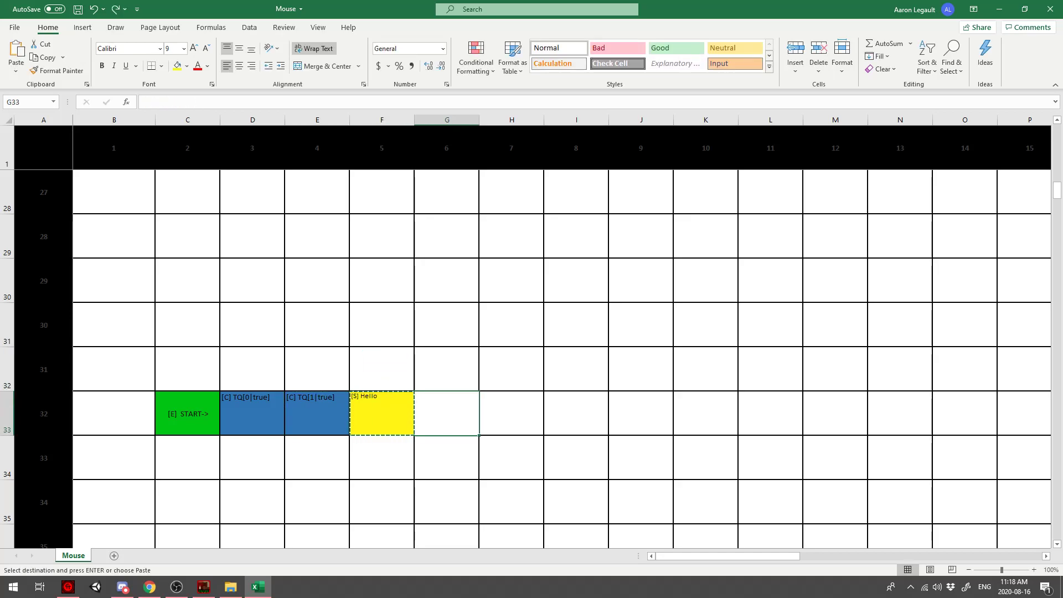
{"action": "key", "text": "ctrl+v"}
- Copy the [C] node from E33 into F33 and replace its command with QQ[]
{"action": "left_click", "coordinate": [317, 413]}
{"action": "key", "text": "ctrl+c"}
{"action": "left_click", "coordinate": [390, 408]}
{"action": "key", "text": "ctrl+v"}
{"action": "double_click", "coordinate": [391, 408]}
{"action": "left_click_drag", "start_coordinate": [400, 398], "coordinate": [363, 397]}
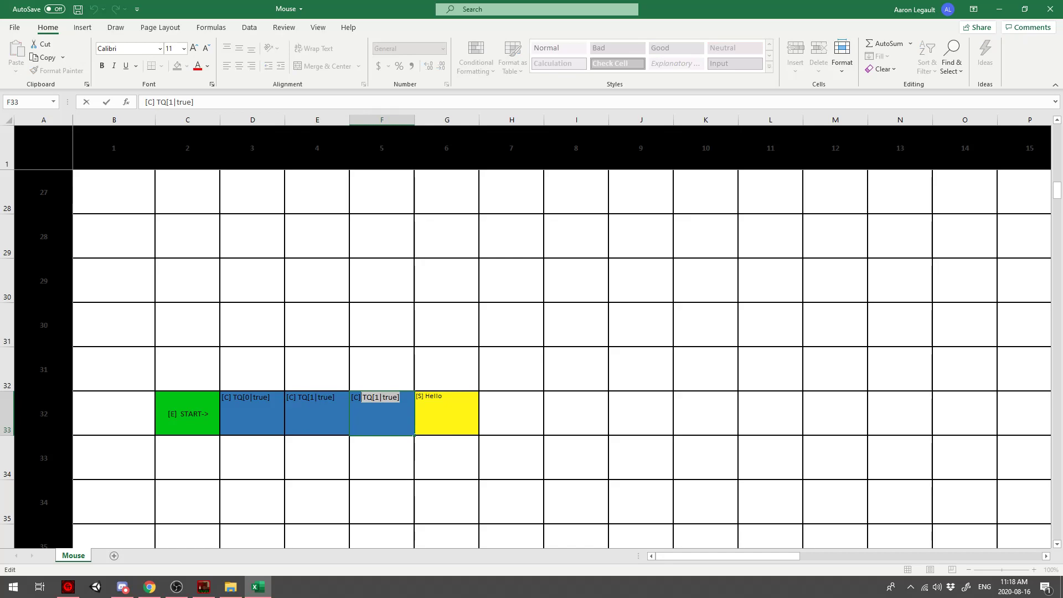
{"action": "key", "text": "BackSpace"}
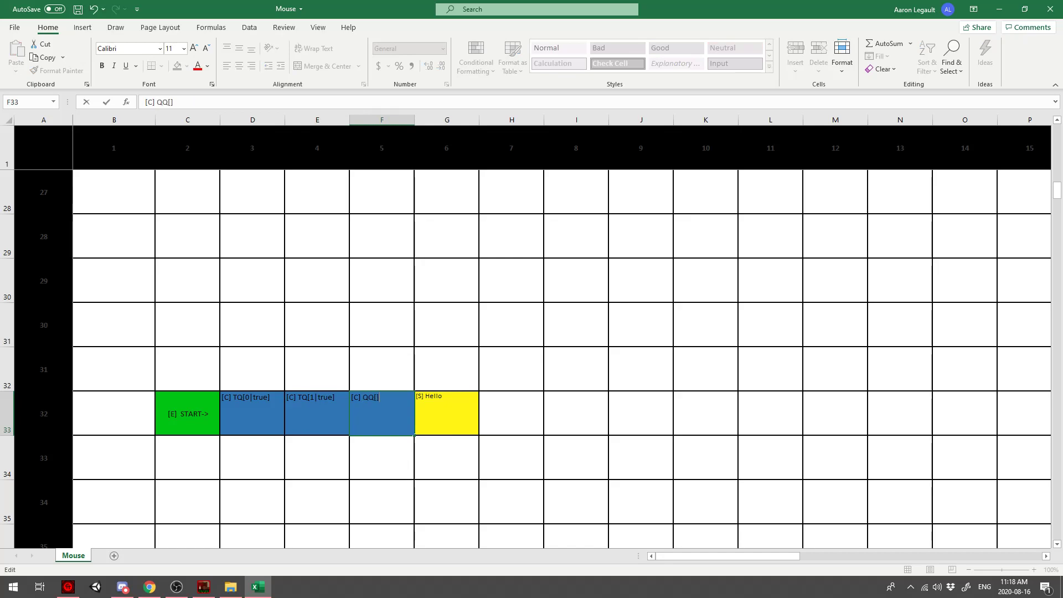
{"action": "key", "text": "shift+Return"}
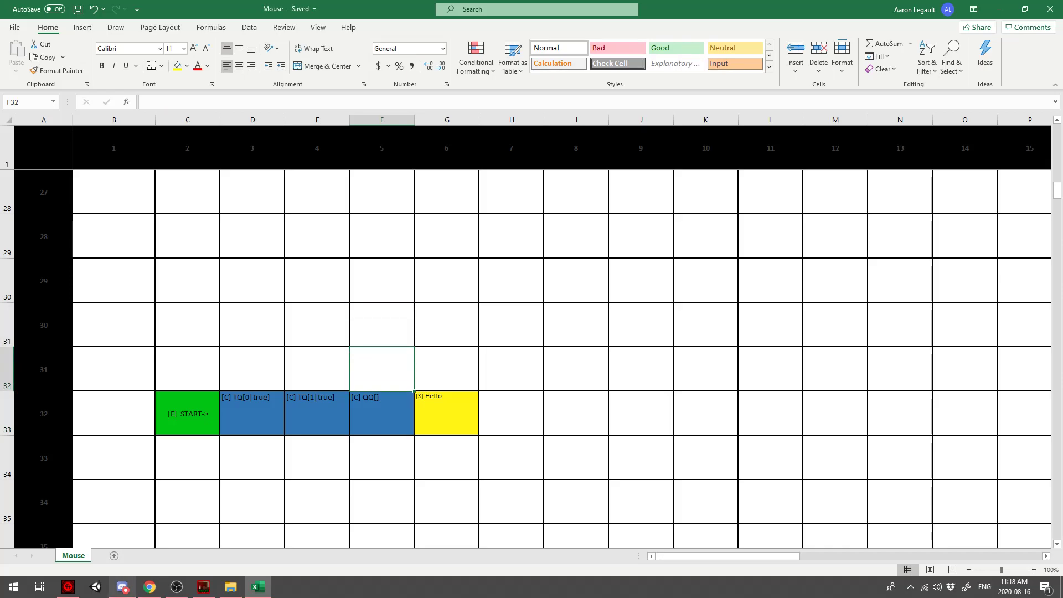
- Switch to the Game Events folder and duplicate the Mouse text document
{"action": "left_click", "coordinate": [203, 587]}
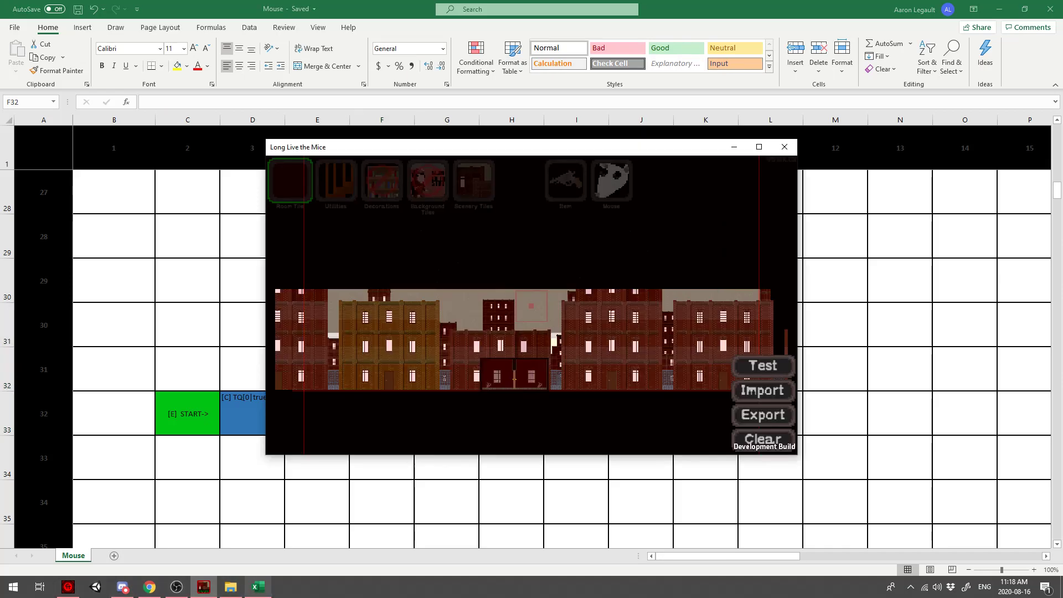
{"action": "left_click", "coordinate": [230, 587]}
{"action": "left_click", "coordinate": [694, 89]}
{"action": "key", "text": "ctrl+c"}
{"action": "key", "text": "ctrl+v"}
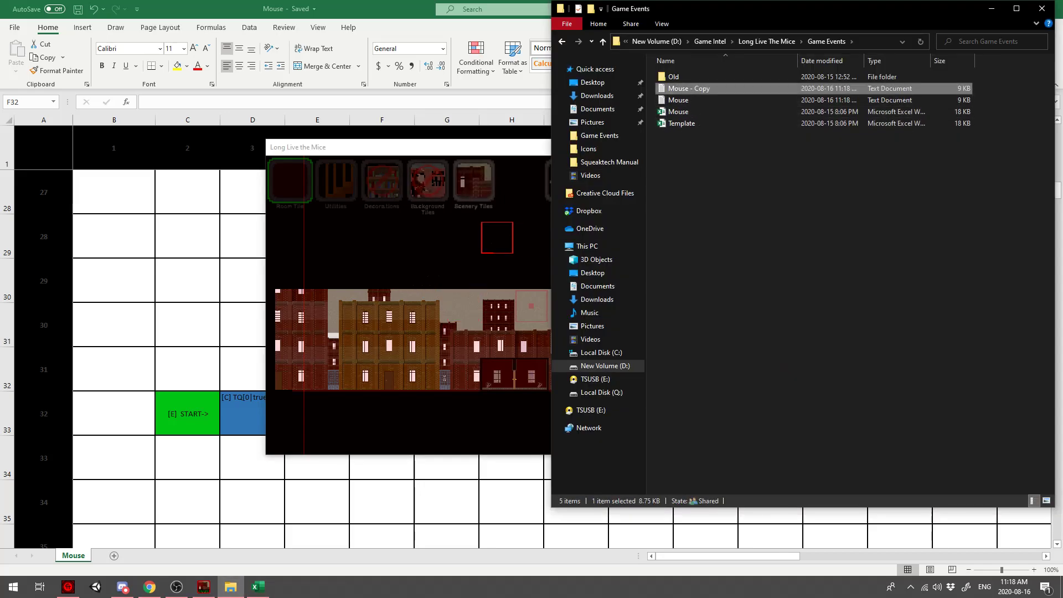
- Return to the Long Live the Mice map editor and open the configuration of the non-player mouse in the building's left room
{"action": "left_click", "coordinate": [497, 241]}
{"action": "scroll", "coordinate": [489, 261], "scroll_direction": "up", "scroll_amount": 3}
{"action": "left_click", "coordinate": [612, 181]}
{"action": "scroll", "coordinate": [542, 304], "scroll_direction": "up", "scroll_amount": 2}
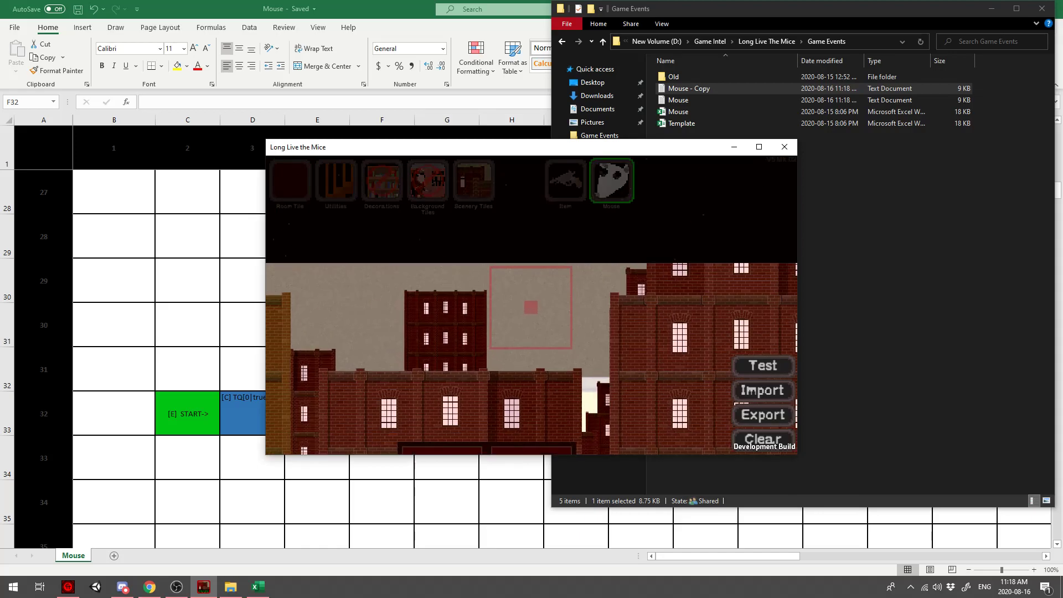
{"action": "scroll", "coordinate": [532, 305], "scroll_direction": "up", "scroll_amount": 3}
{"action": "key", "text": "a"}
{"action": "key", "text": "s"}
{"action": "scroll", "coordinate": [531, 305], "scroll_direction": "down", "scroll_amount": 1}
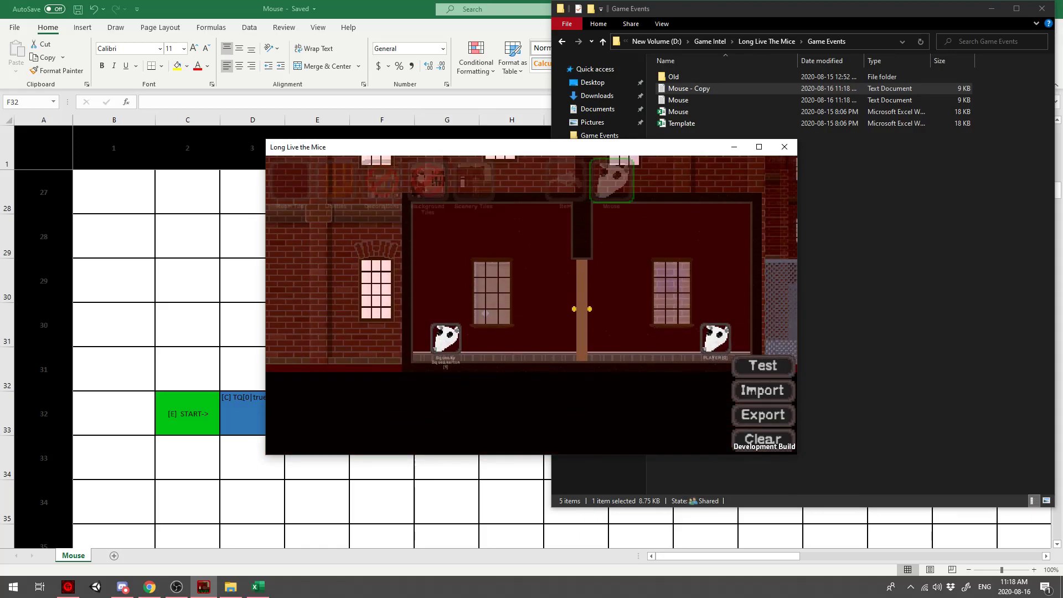
{"action": "left_click", "coordinate": [445, 339]}
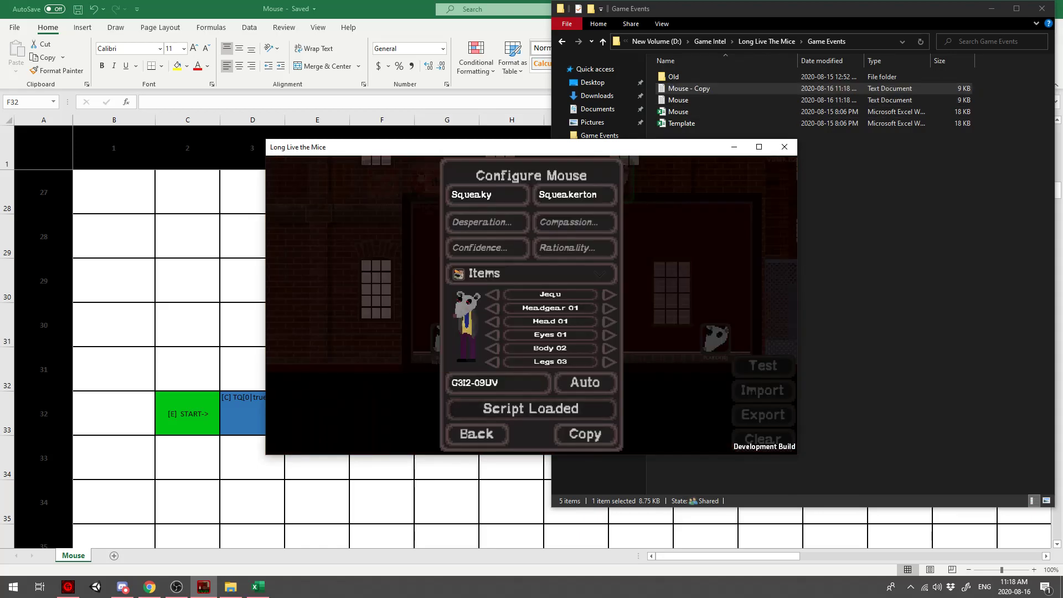
- Load the Mouse - Copy text file as the mouse's script and close its configuration
{"action": "left_click", "coordinate": [532, 408]}
{"action": "left_click_drag", "start_coordinate": [689, 88], "coordinate": [443, 243]}
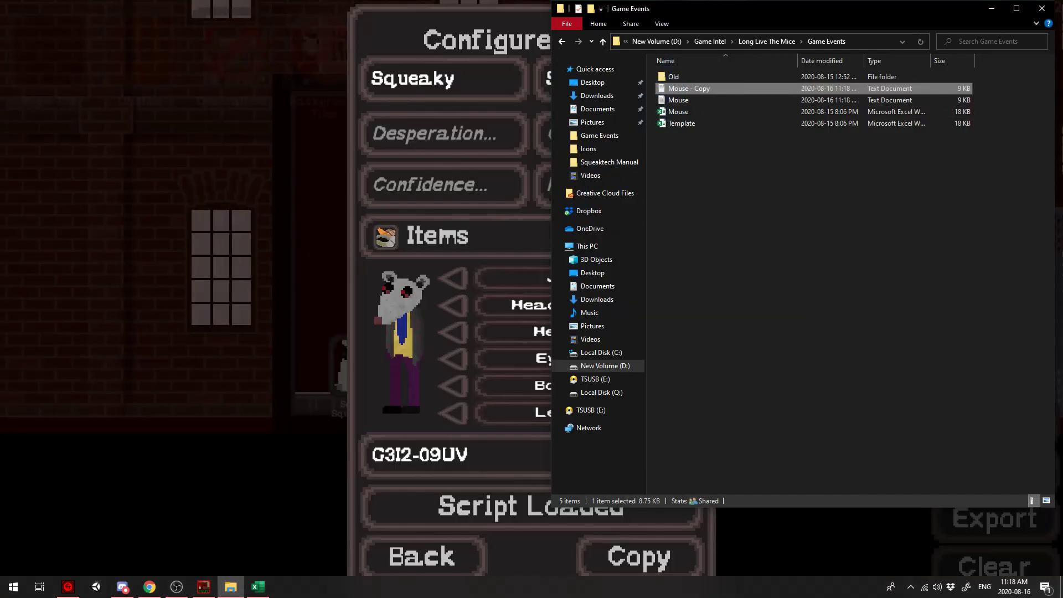
{"action": "key", "text": "alt+Tab"}
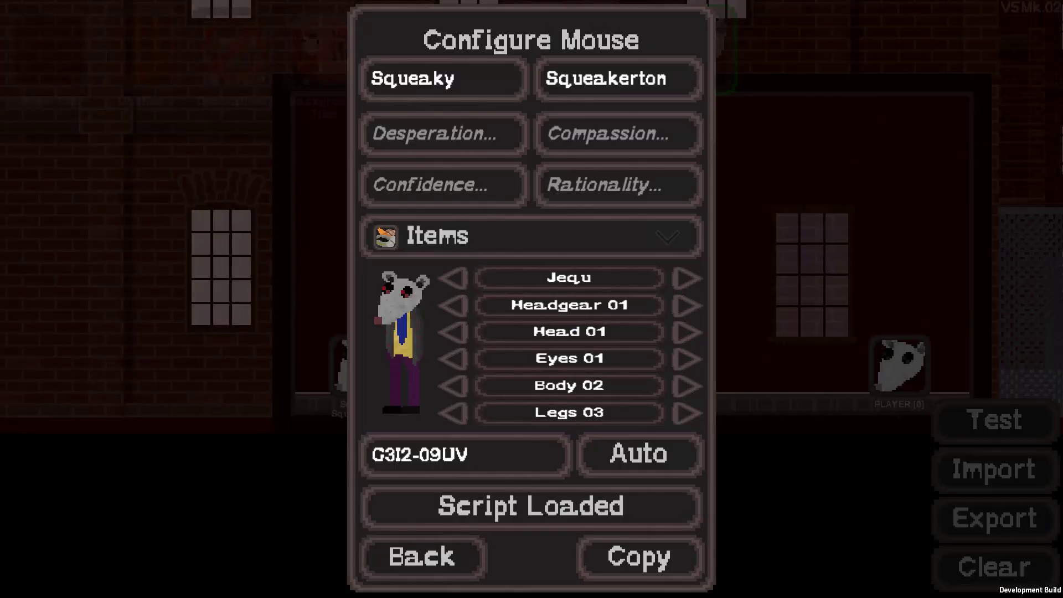
{"action": "left_click", "coordinate": [423, 558]}
- Test the map by walking to the scripted mouse and talking to it, then end the test
{"action": "left_click", "coordinate": [995, 421]}
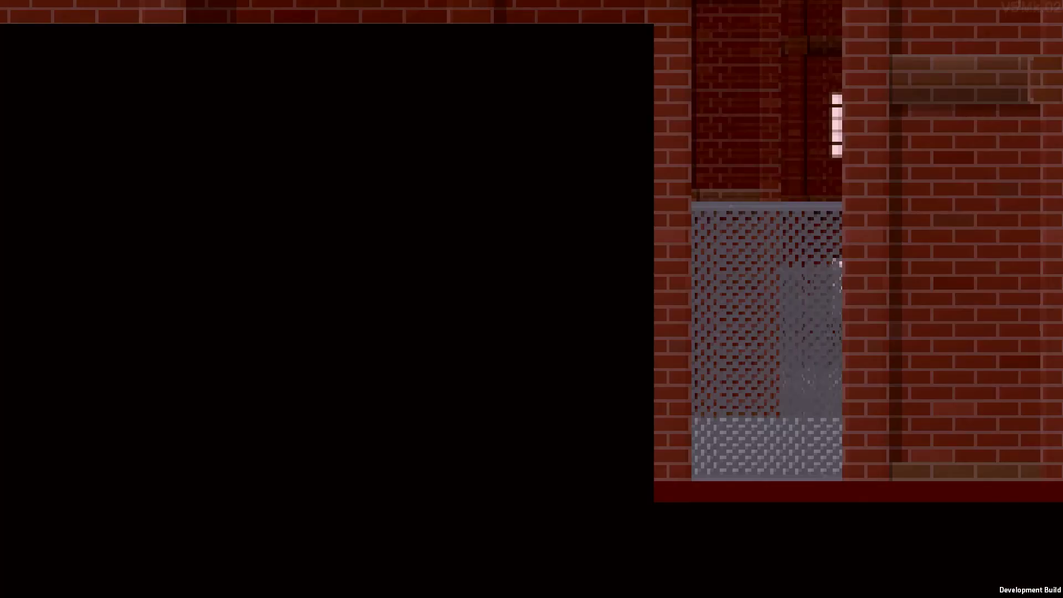
{"action": "key", "text": "a"}
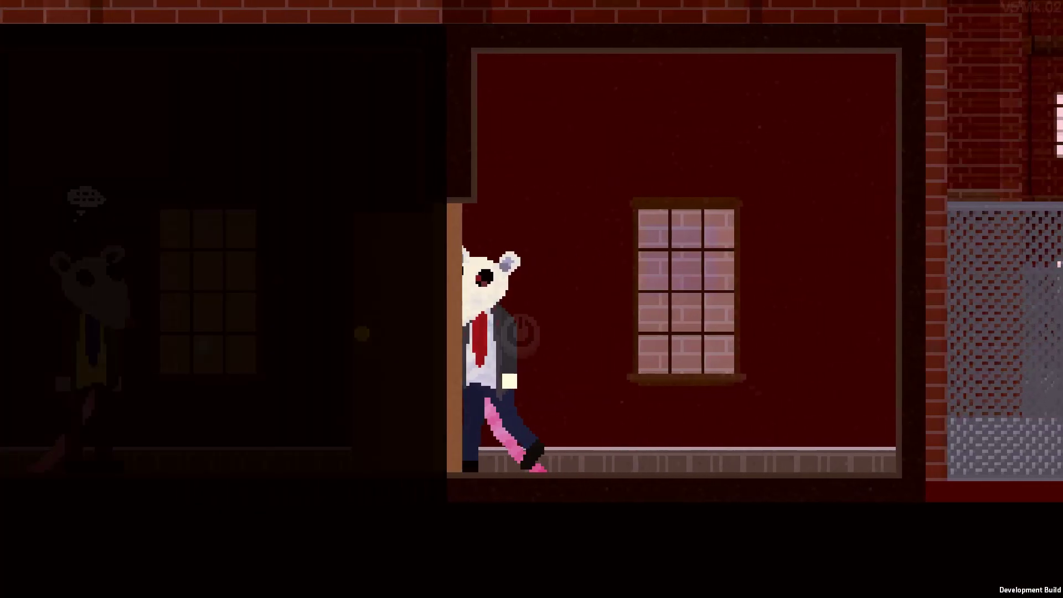
{"action": "key", "text": "a"}
{"action": "key", "text": "e"}
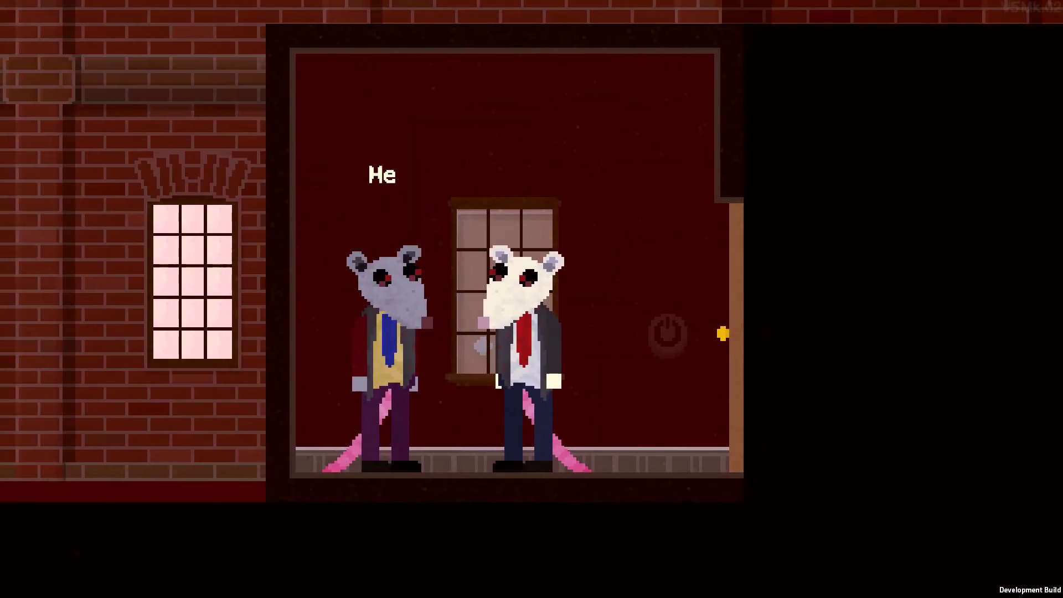
{"action": "key", "text": "d"}
{"action": "key", "text": "Escape"}
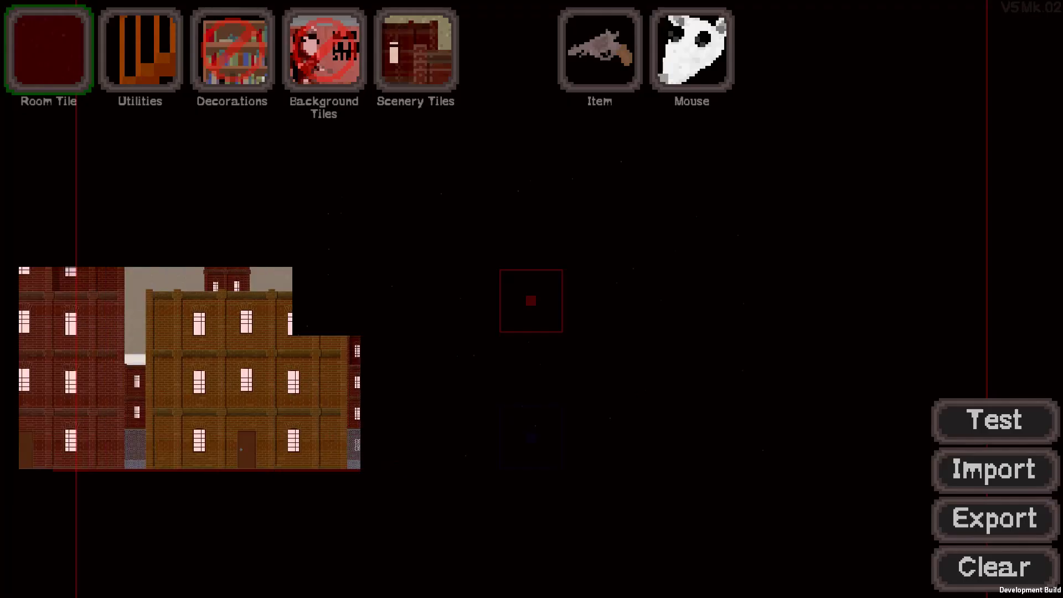
- Run the map test again, check the scripted mouse's dialogue and available questions, and exit to the editor
{"action": "key", "text": "s"}
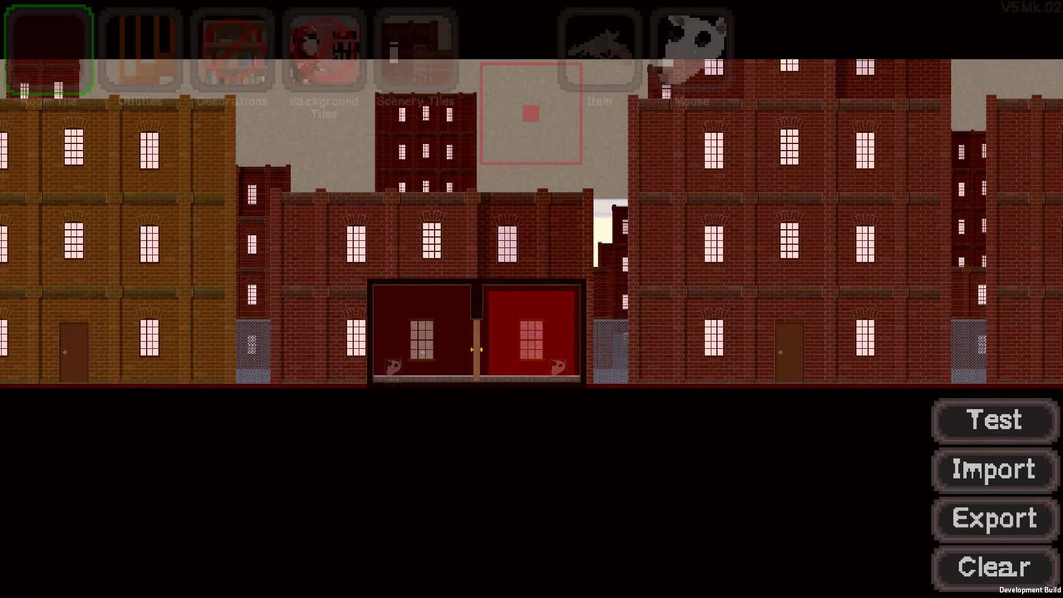
{"action": "left_click", "coordinate": [995, 422]}
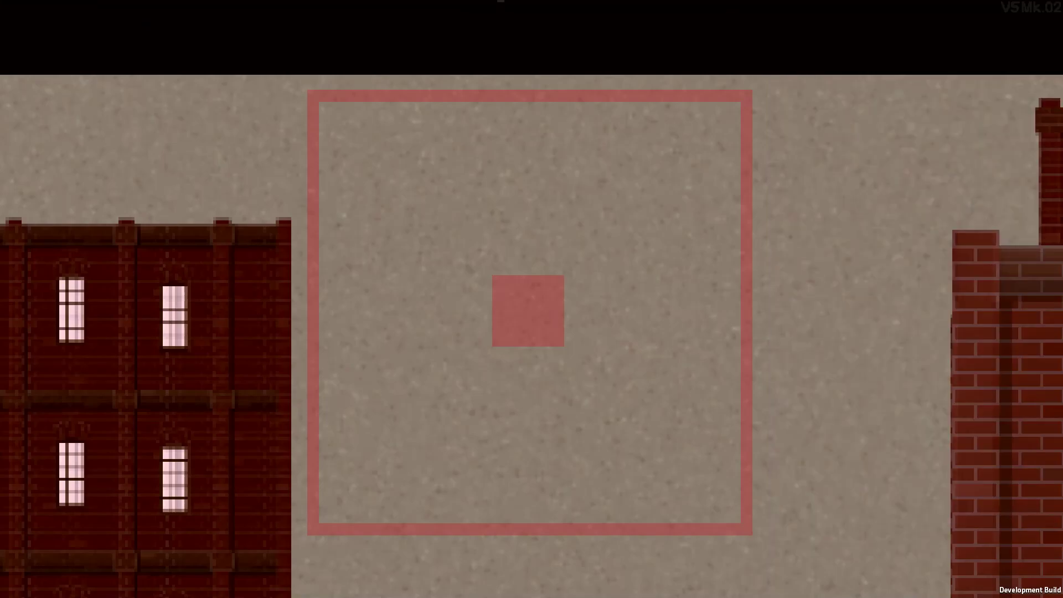
{"action": "key", "text": "a"}
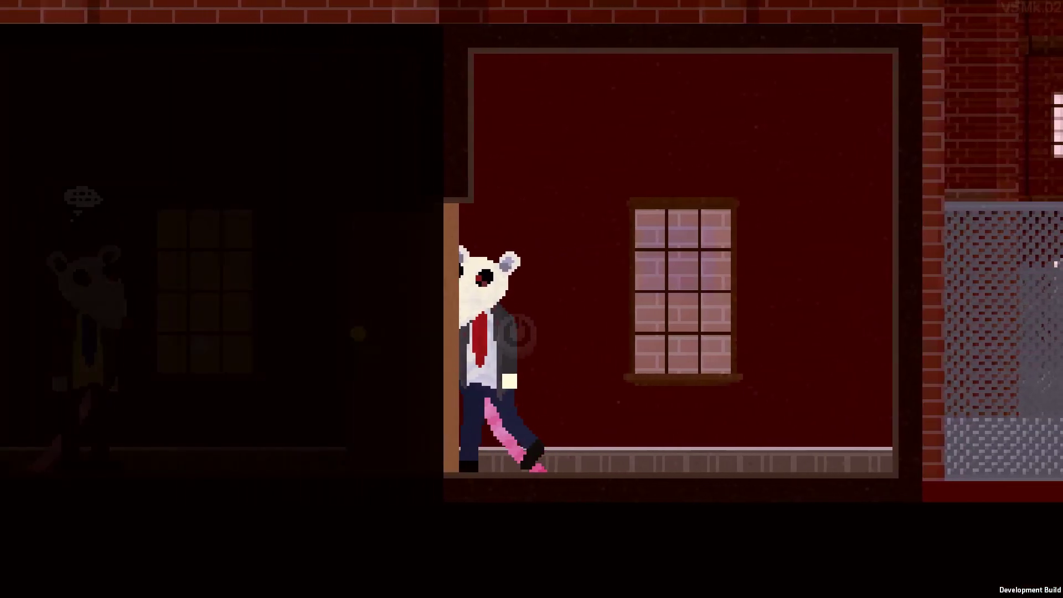
{"action": "key", "text": "a"}
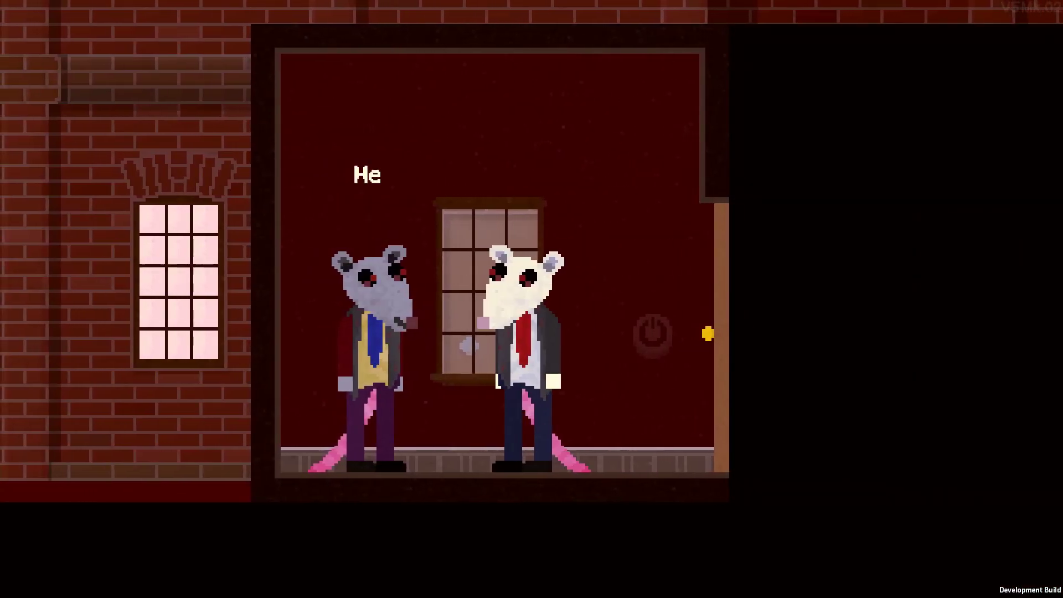
{"action": "key", "text": "d"}
{"action": "key", "text": "a"}
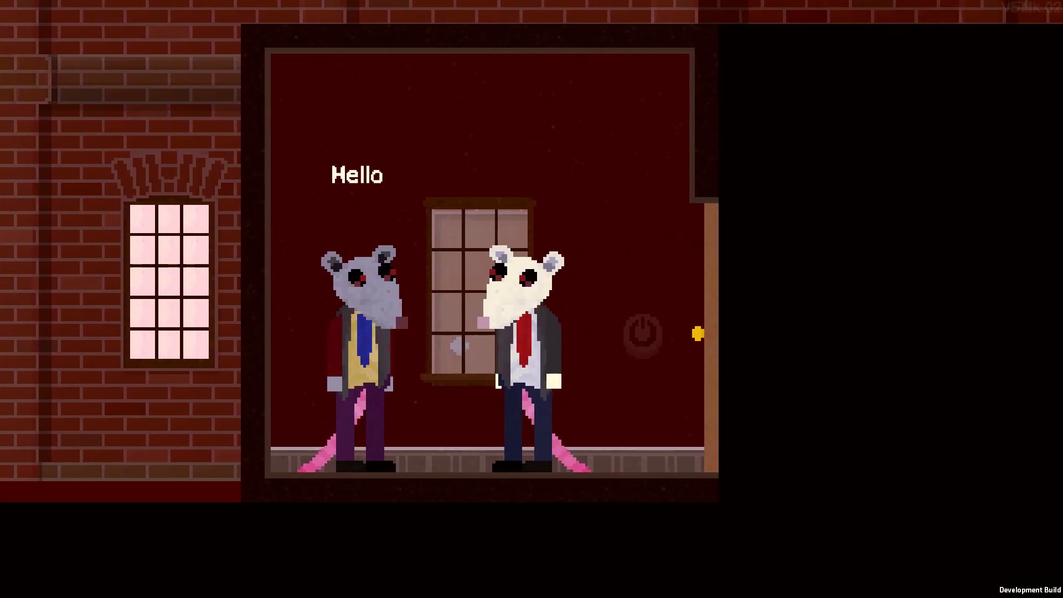
{"action": "key", "text": "d"}
{"action": "key", "text": "a"}
{"action": "key", "text": "d"}
{"action": "key", "text": "a"}
{"action": "key", "text": "d"}
{"action": "key", "text": "a"}
{"action": "key", "text": "a"}
{"action": "key", "text": "Escape"}
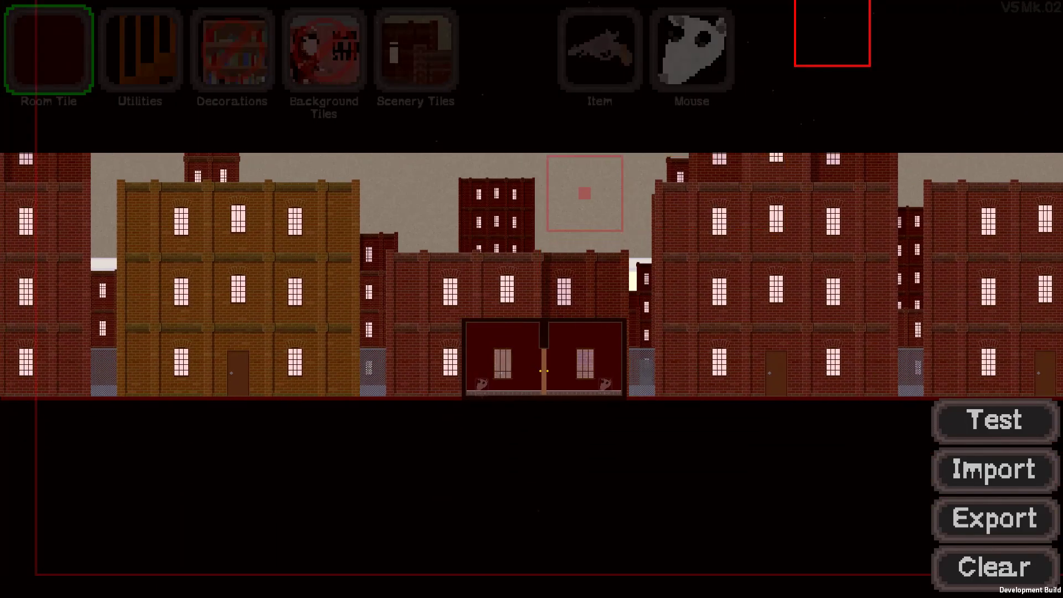
- Switch back to the Mouse workbook and show the START row of the Standard dialogue with the empty rows below it
{"action": "scroll", "coordinate": [542, 268], "scroll_direction": "up", "scroll_amount": 2}
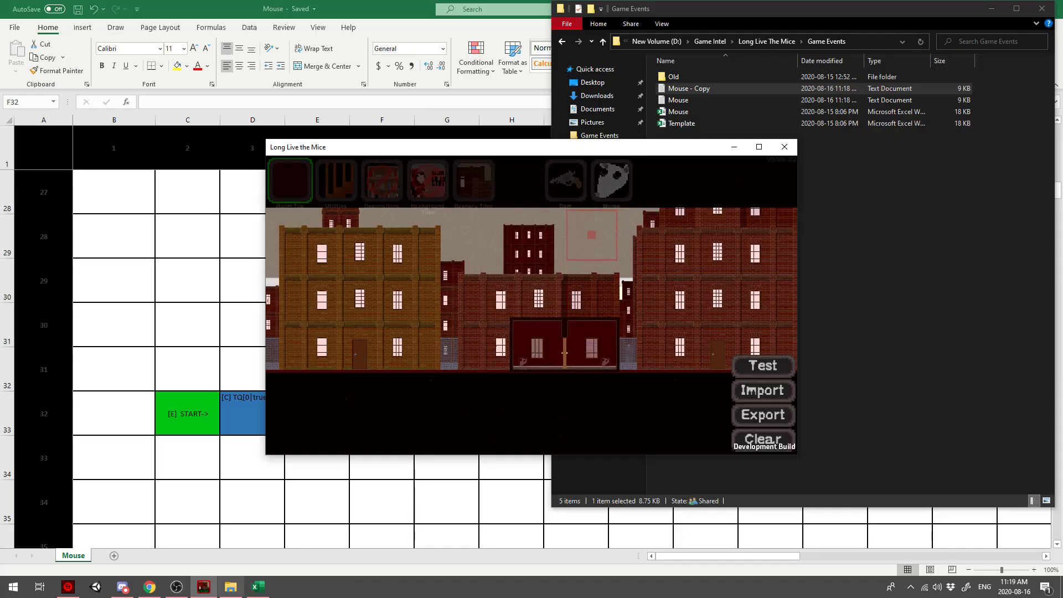
{"action": "left_click", "coordinate": [230, 586]}
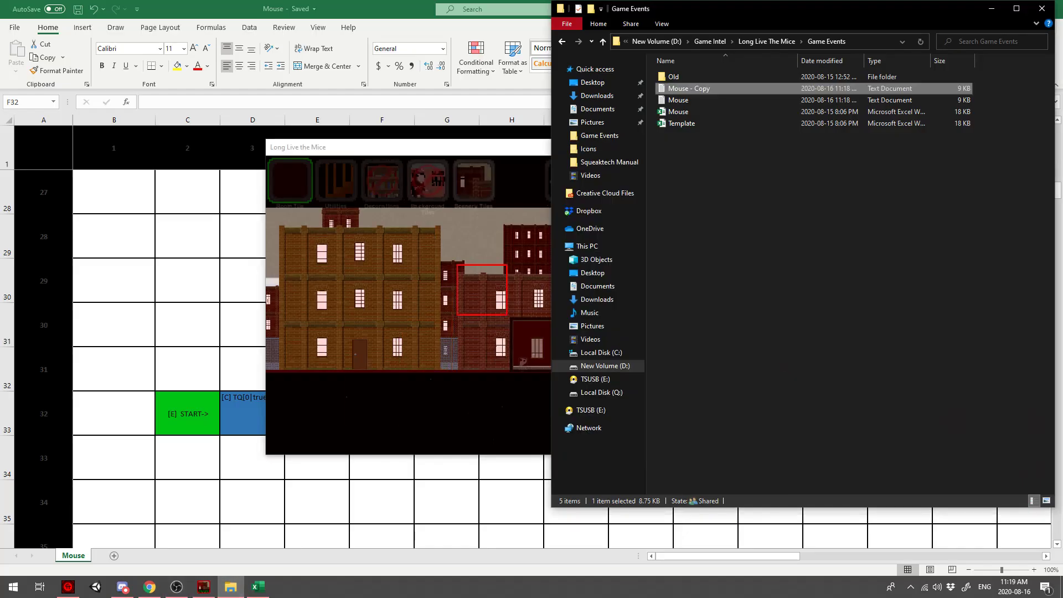
{"action": "left_click", "coordinate": [230, 587]}
{"action": "left_click", "coordinate": [258, 587]}
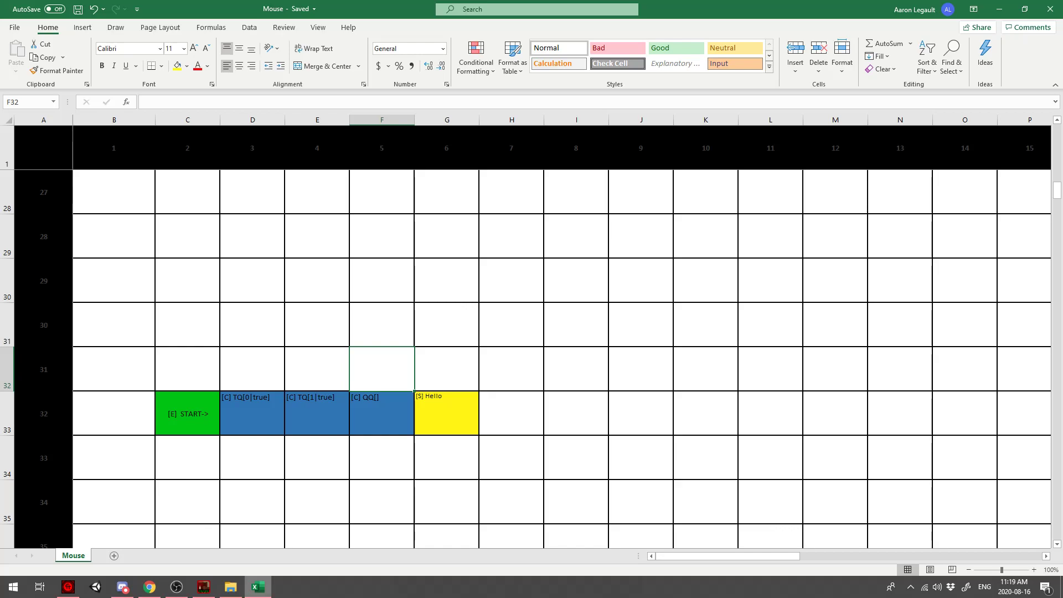
{"action": "scroll", "coordinate": [562, 360], "scroll_direction": "down", "scroll_amount": 1}
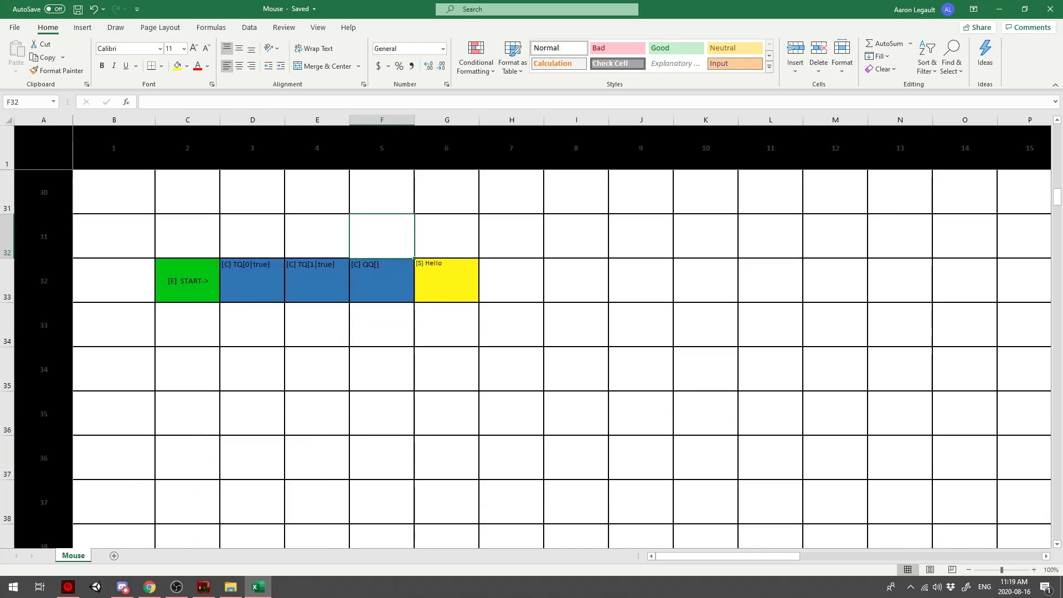
- Append TD[true] to the QQ[] command in cell F33 of the START row and save the workbook
{"action": "double_click", "coordinate": [382, 281]}
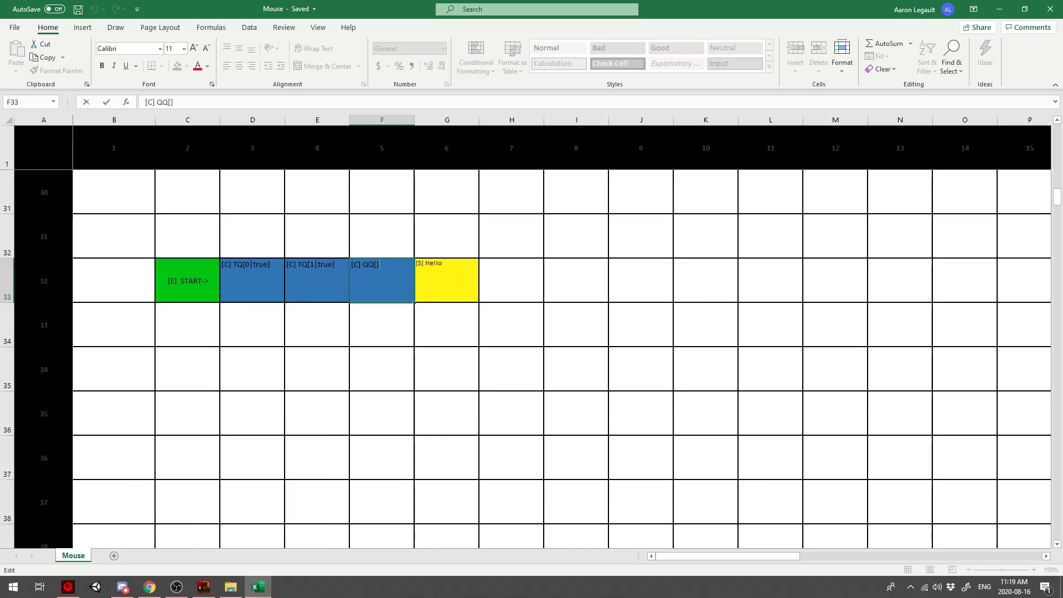
{"action": "left_click", "coordinate": [252, 280]}
{"action": "key", "text": "Right"}
{"action": "key", "text": "Right"}
{"action": "key", "text": "F2"}
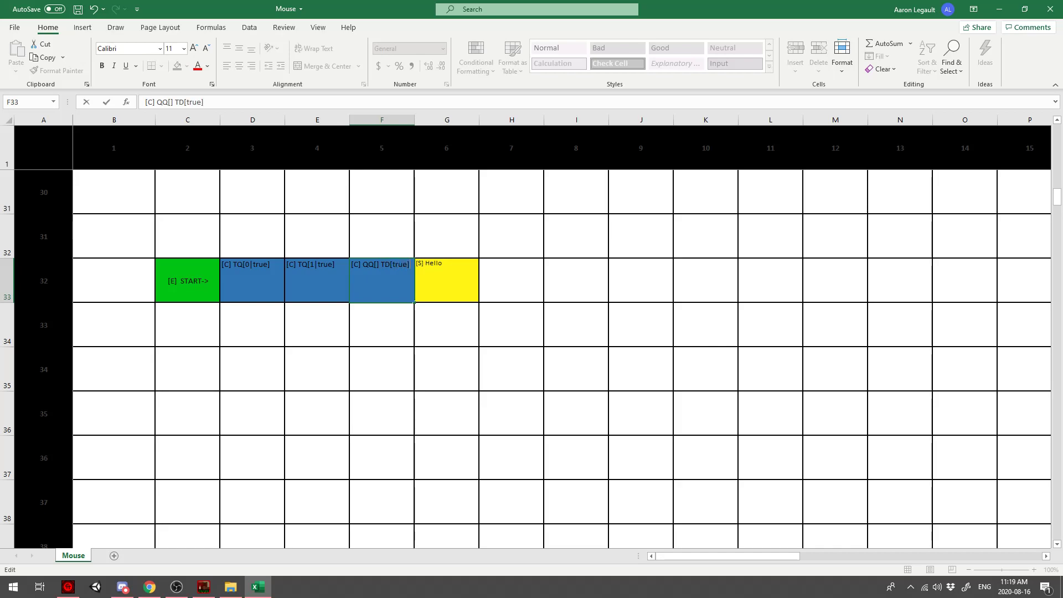
{"action": "key", "text": "shift+Return"}
{"action": "key", "text": "ctrl+s"}
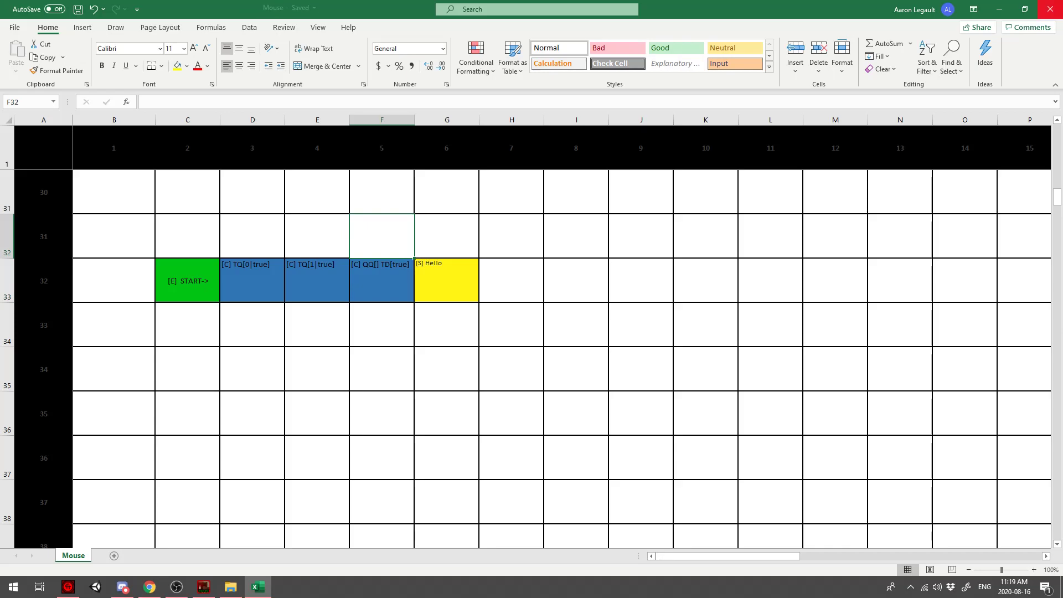
- Switch to the Game Events folder and update the Mouse - Copy text file from the newly saved Mouse script
{"action": "left_click", "coordinate": [999, 8]}
{"action": "left_click", "coordinate": [231, 587]}
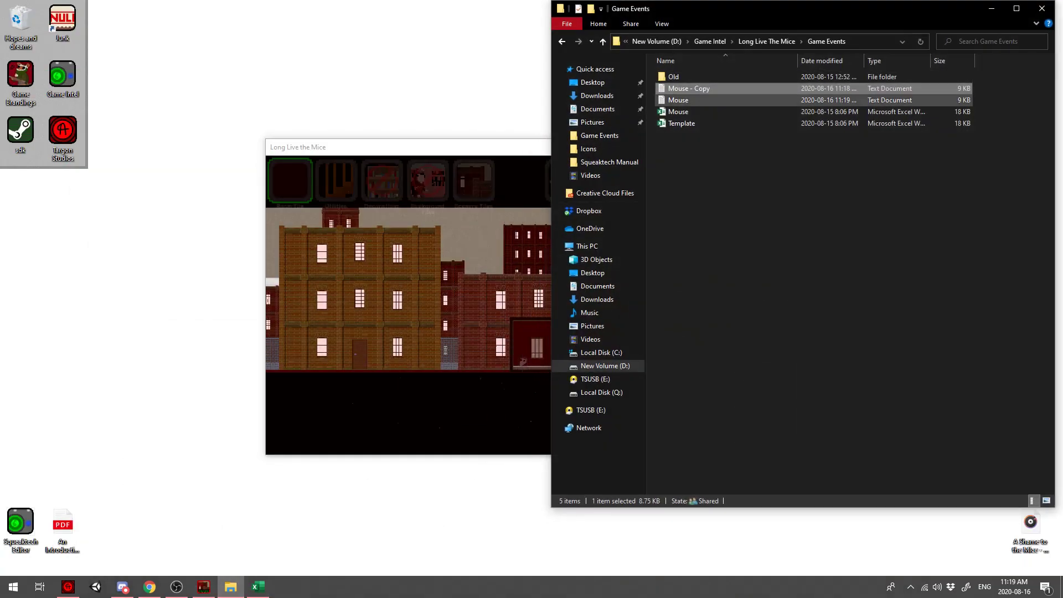
{"action": "left_click", "coordinate": [678, 89]}
{"action": "key", "text": "ctrl+c"}
{"action": "key", "text": "ctrl+v"}
- Switch to the game editor, reload the updated script on the placed mouse, and close its configuration
{"action": "left_click", "coordinate": [478, 148]}
{"action": "left_click", "coordinate": [611, 181]}
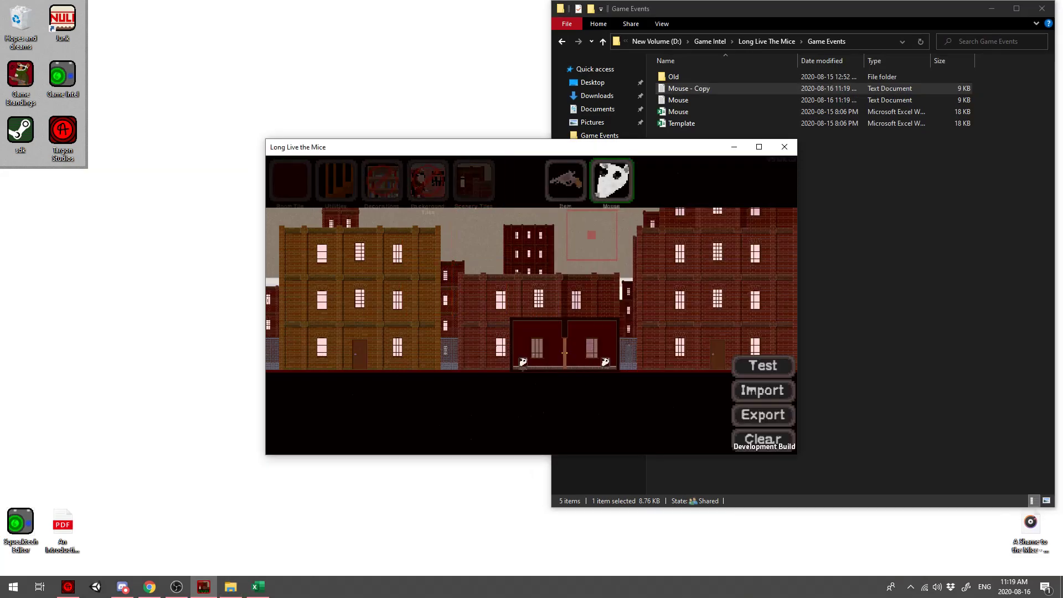
{"action": "scroll", "coordinate": [540, 315], "scroll_direction": "up", "scroll_amount": 7}
{"action": "key", "text": "s"}
{"action": "scroll", "coordinate": [540, 315], "scroll_direction": "down", "scroll_amount": 1}
{"action": "left_click", "coordinate": [504, 337]}
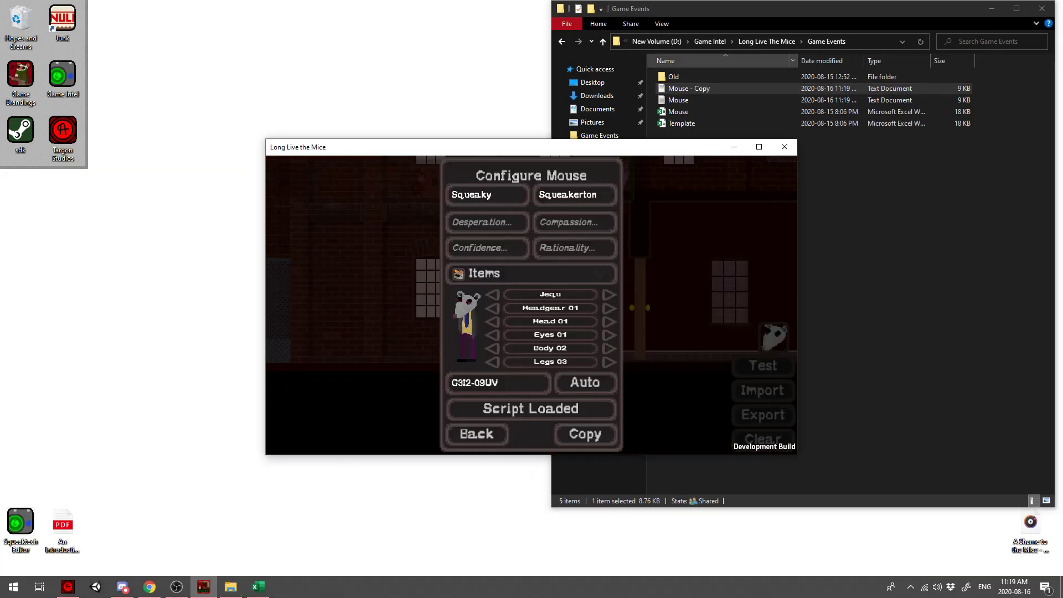
{"action": "left_click", "coordinate": [531, 409]}
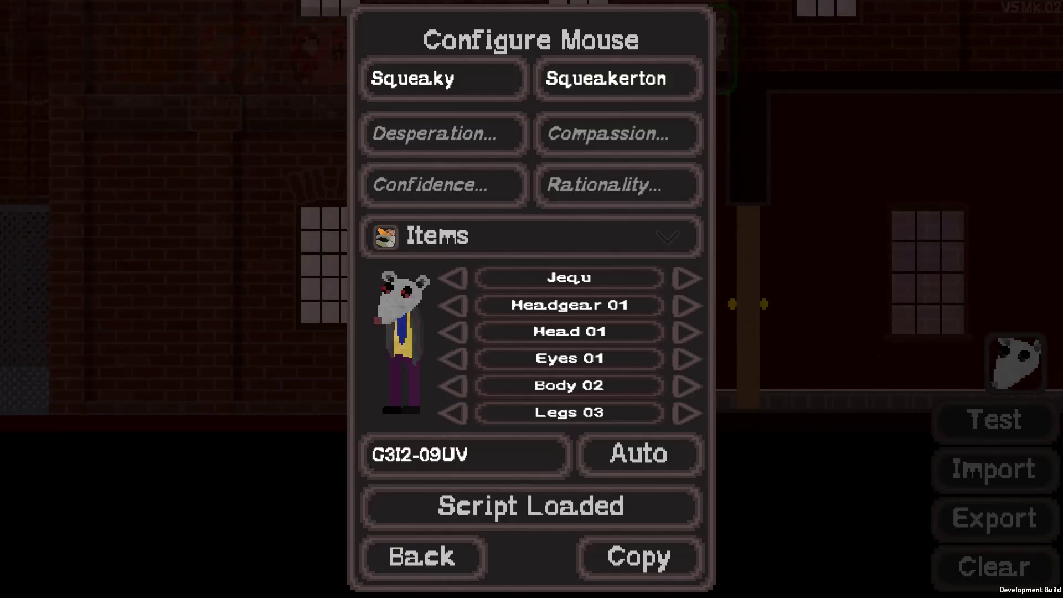
{"action": "left_click", "coordinate": [421, 556]}
- Test the map by talking to the scripted mouse and asking "How are you doing?", then return to the editor
{"action": "left_click", "coordinate": [995, 422]}
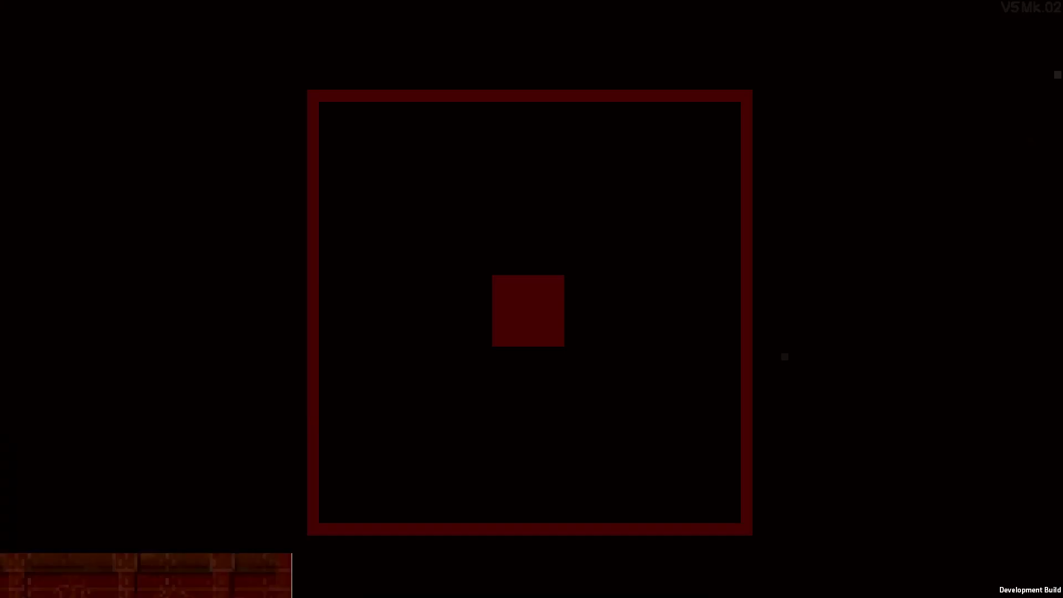
{"action": "key", "text": "a"}
{"action": "key", "text": "a"}
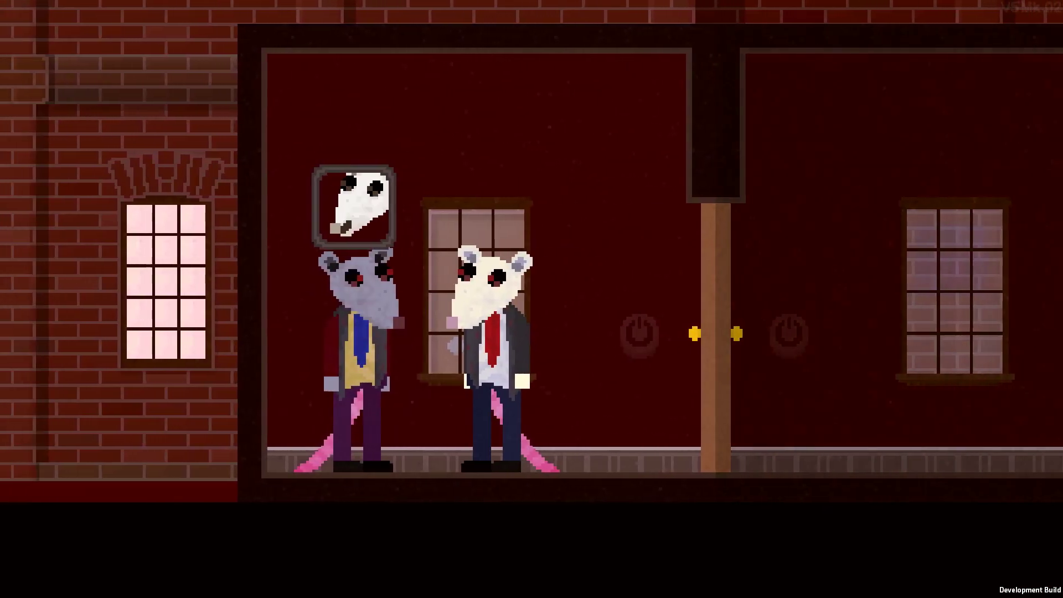
{"action": "key", "text": "e"}
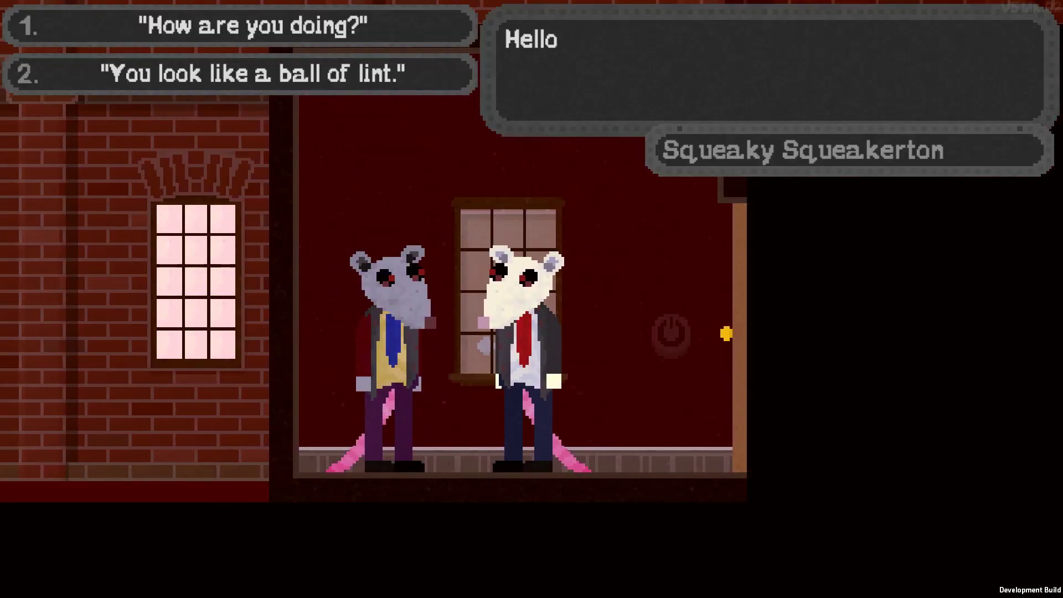
{"action": "key", "text": "d"}
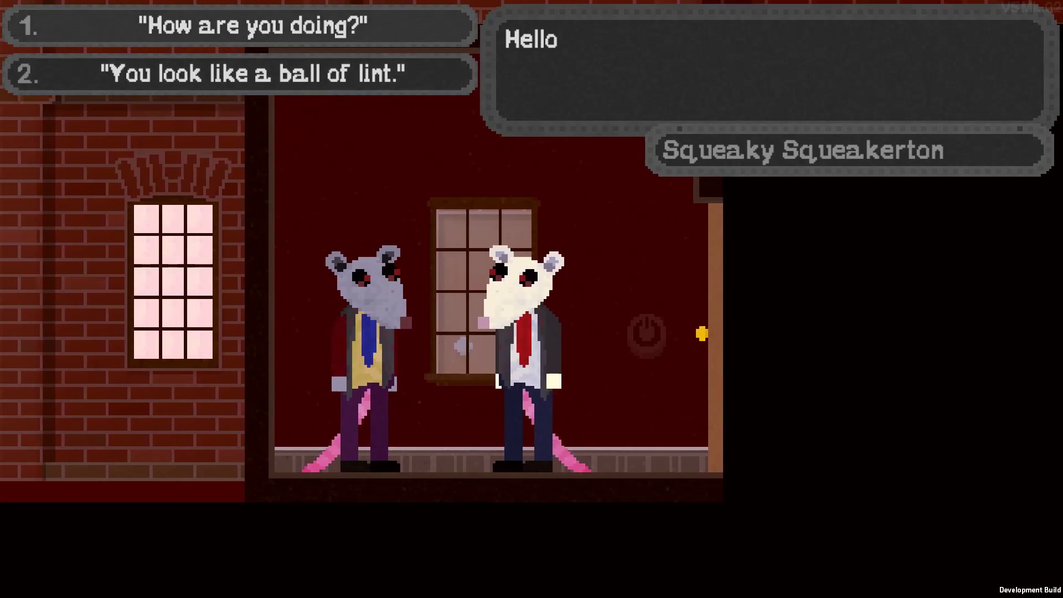
{"action": "key", "text": "1"}
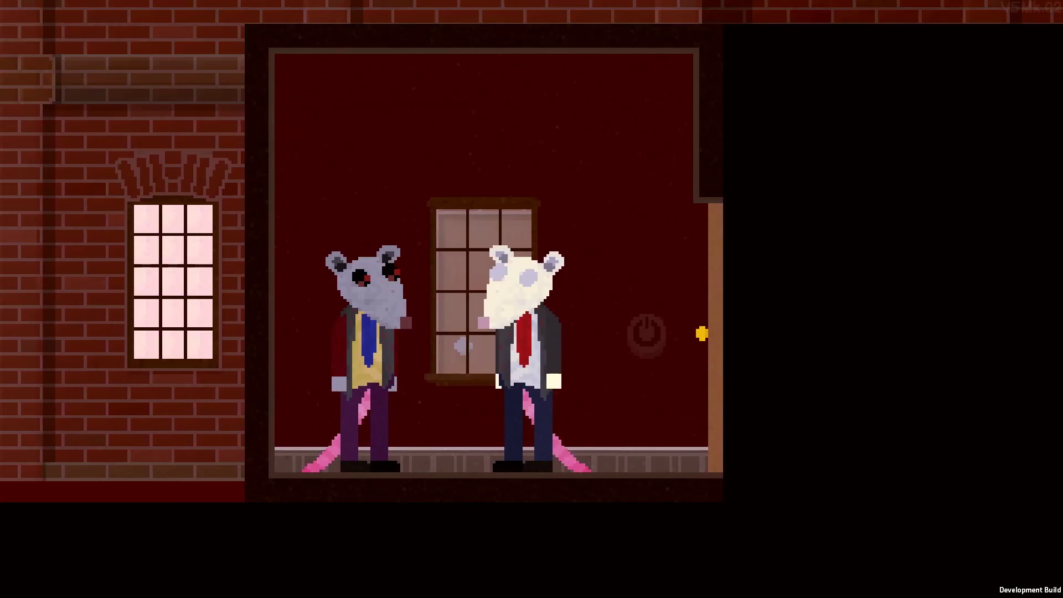
{"action": "key", "text": "a"}
{"action": "key", "text": "Escape"}
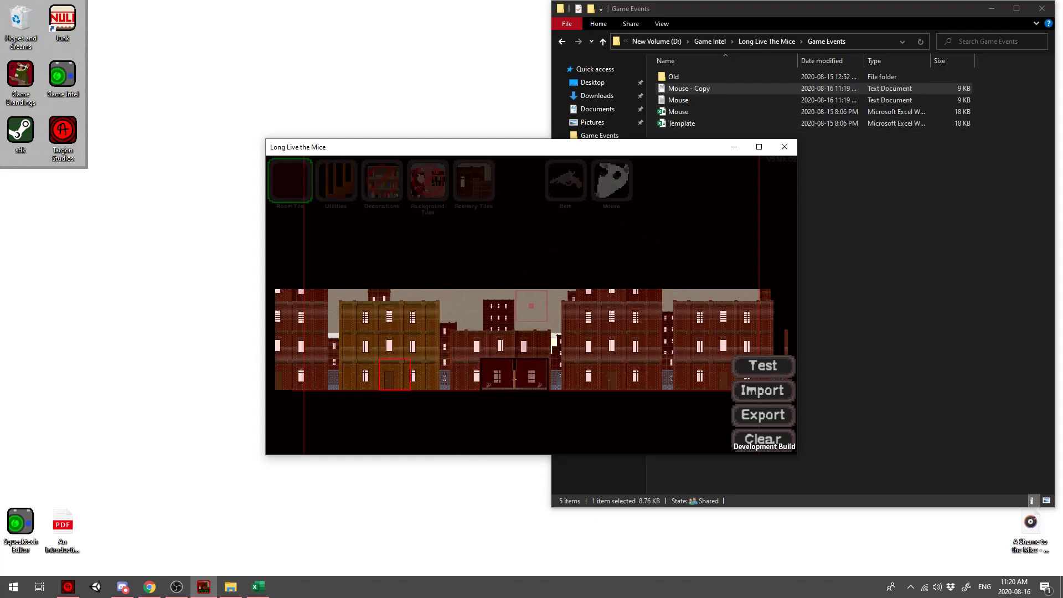
- Switch back to the Mouse workbook and examine the first question and its command cell in the Questions row
{"action": "left_click", "coordinate": [257, 586]}
{"action": "scroll", "coordinate": [561, 359], "scroll_direction": "down", "scroll_amount": 6}
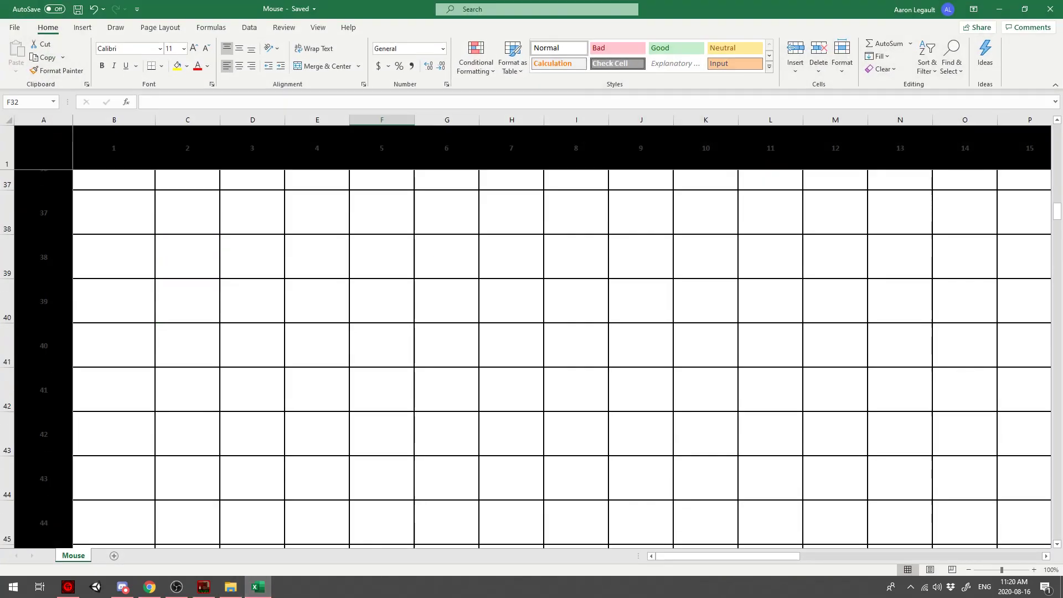
{"action": "left_click", "coordinate": [187, 325]}
{"action": "left_click_drag", "start_coordinate": [188, 325], "coordinate": [252, 325]}
{"action": "left_click", "coordinate": [253, 326]}
{"action": "left_click_drag", "start_coordinate": [187, 325], "coordinate": [249, 326]}
{"action": "scroll", "coordinate": [526, 359], "scroll_direction": "up", "scroll_amount": 2}
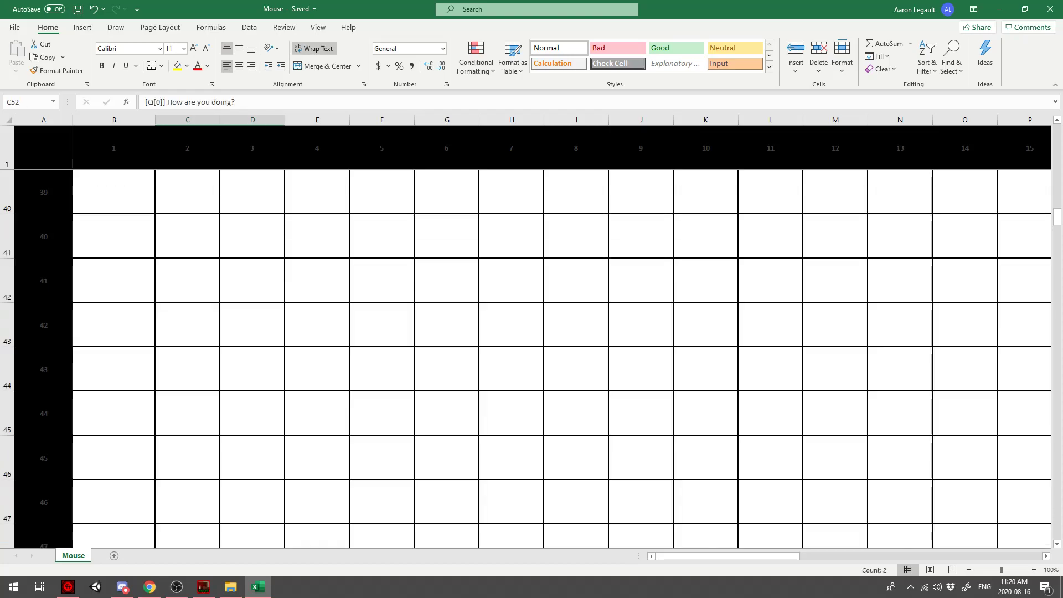
{"action": "scroll", "coordinate": [526, 360], "scroll_direction": "down", "scroll_amount": 1}
{"action": "left_click", "coordinate": [188, 457]}
{"action": "left_click", "coordinate": [252, 458]}
{"action": "left_click_drag", "start_coordinate": [187, 458], "coordinate": [252, 458]}
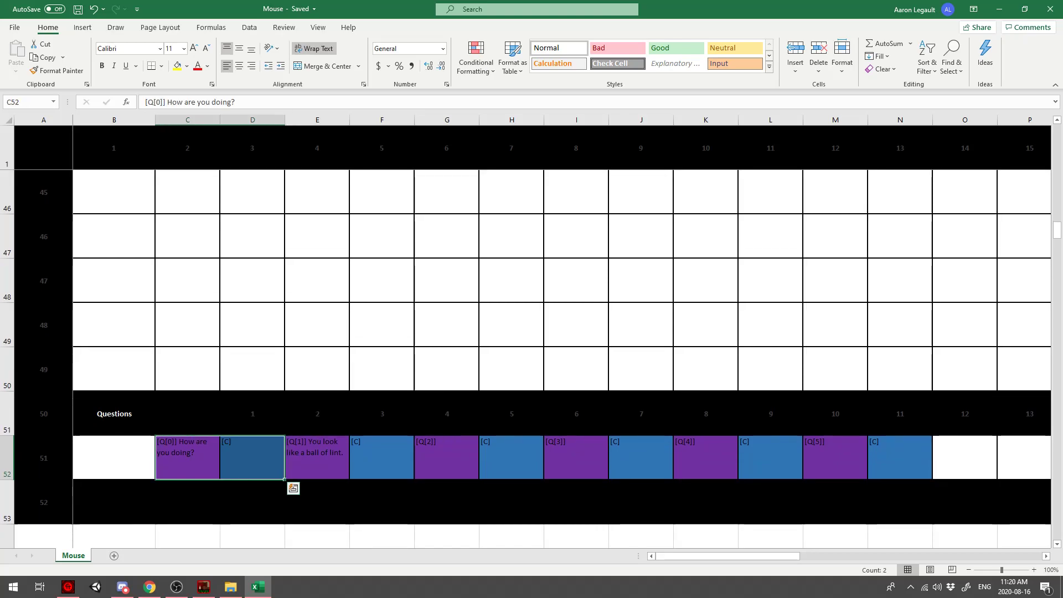
{"action": "left_click", "coordinate": [252, 458]}
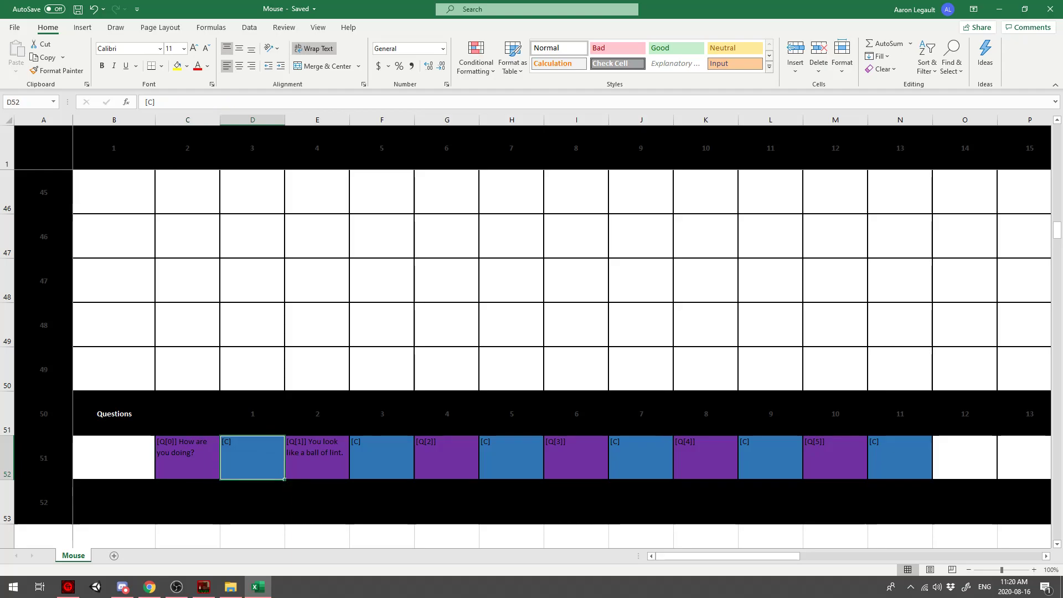
- Copy the [S] Hello cell from G33 into cells I31, I33 and I35
{"action": "scroll", "coordinate": [562, 354], "scroll_direction": "up", "scroll_amount": 7}
{"action": "scroll", "coordinate": [562, 354], "scroll_direction": "down", "scroll_amount": 1}
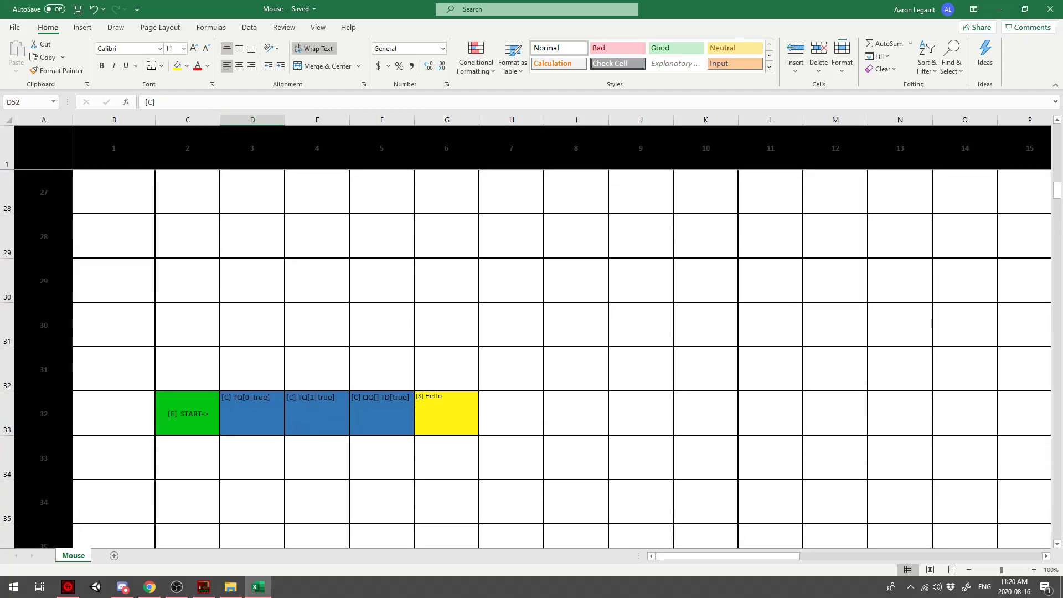
{"action": "left_click", "coordinate": [446, 413]}
{"action": "double_click", "coordinate": [400, 413]}
{"action": "key", "text": "Tab"}
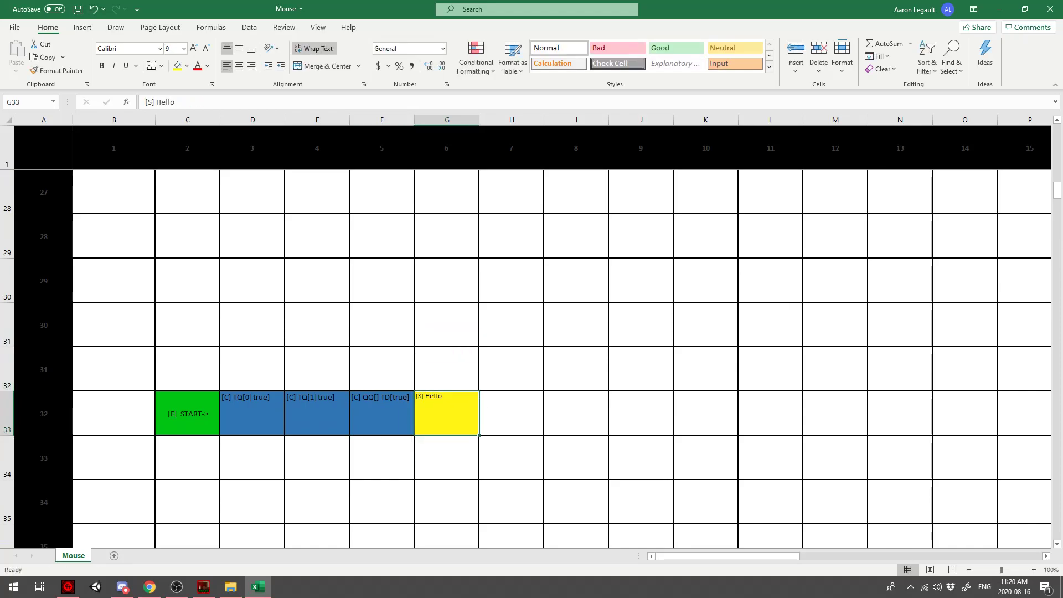
{"action": "key", "text": "ctrl+c"}
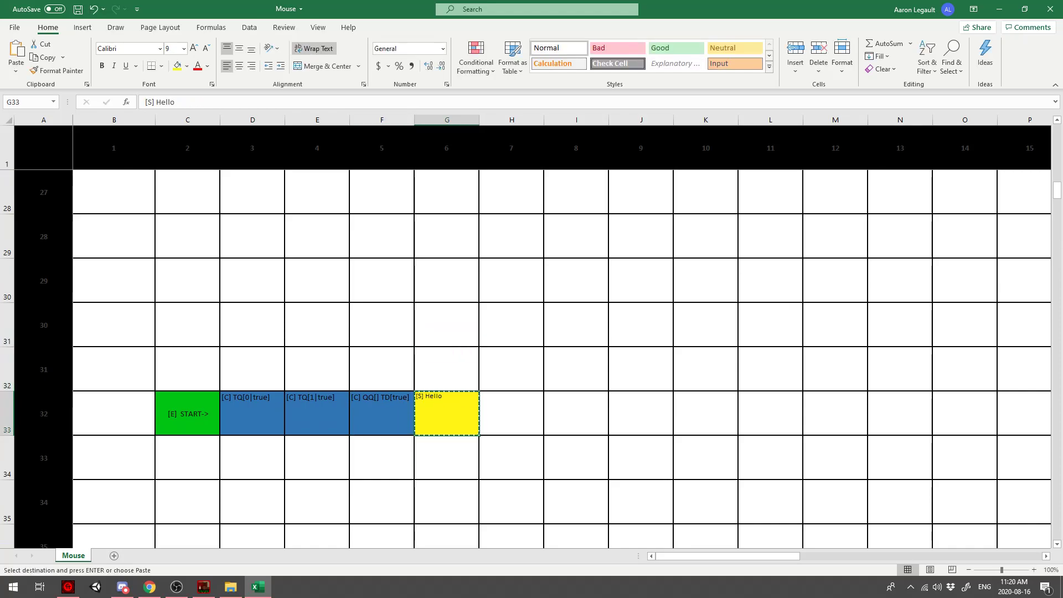
{"action": "left_click", "coordinate": [511, 325]}
{"action": "left_click", "coordinate": [576, 325]}
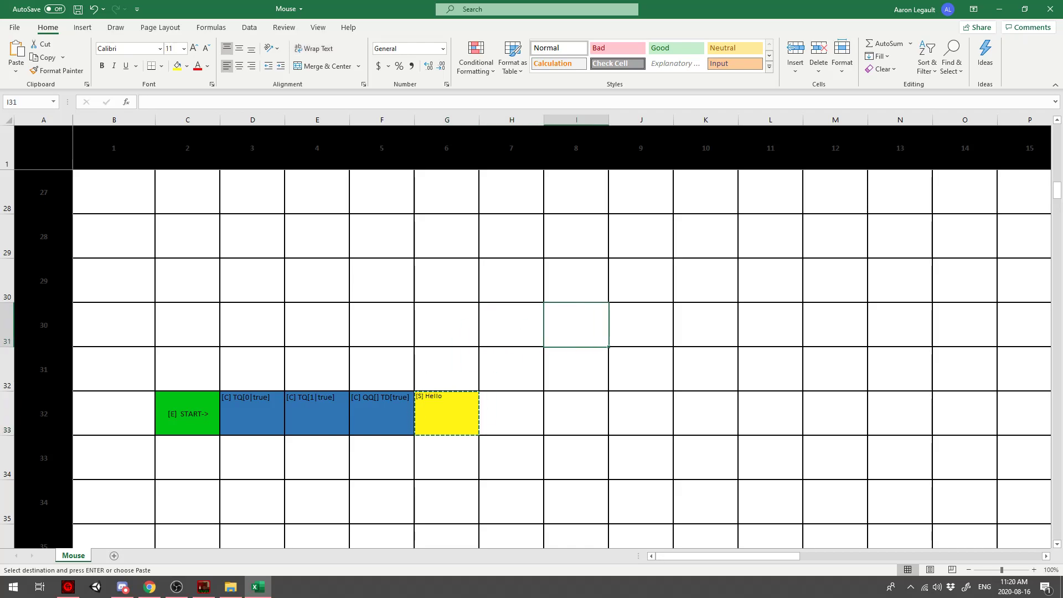
{"action": "key", "text": "ctrl+v"}
{"action": "left_click", "coordinate": [577, 414]}
{"action": "key", "text": "ctrl+v"}
{"action": "left_click", "coordinate": [576, 502]}
{"action": "key", "text": "ctrl+v"}
- Replace the Hello cell in G33 with a copy of the TQ[1|true] command cell, trimmed to just [C]
{"action": "left_click", "coordinate": [447, 369]}
{"action": "key", "text": "ctrl+c"}
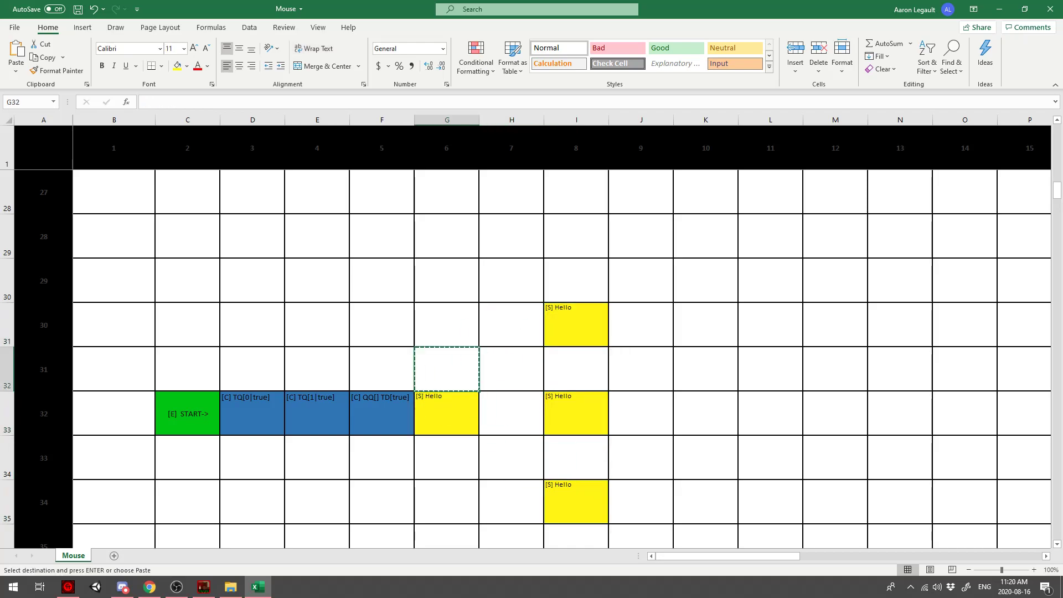
{"action": "left_click", "coordinate": [446, 414]}
{"action": "key", "text": "ctrl+v"}
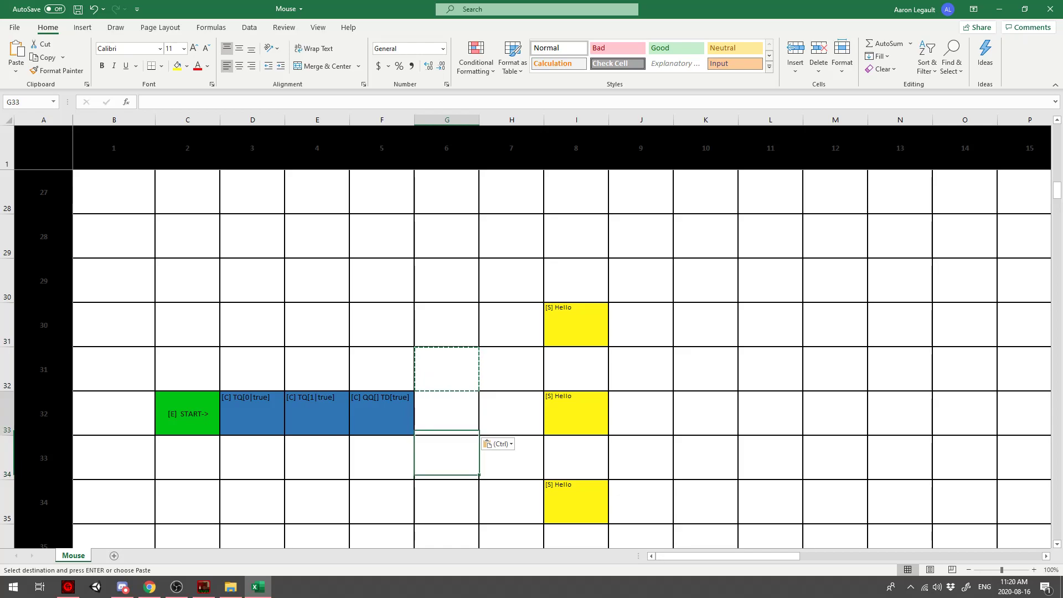
{"action": "left_click", "coordinate": [317, 414]}
{"action": "key", "text": "ctrl+c"}
{"action": "left_click", "coordinate": [447, 413]}
{"action": "key", "text": "ctrl+v"}
{"action": "double_click", "coordinate": [447, 414]}
{"action": "left_click_drag", "start_coordinate": [465, 398], "coordinate": [432, 397]}
{"action": "key", "text": "BackSpace"}
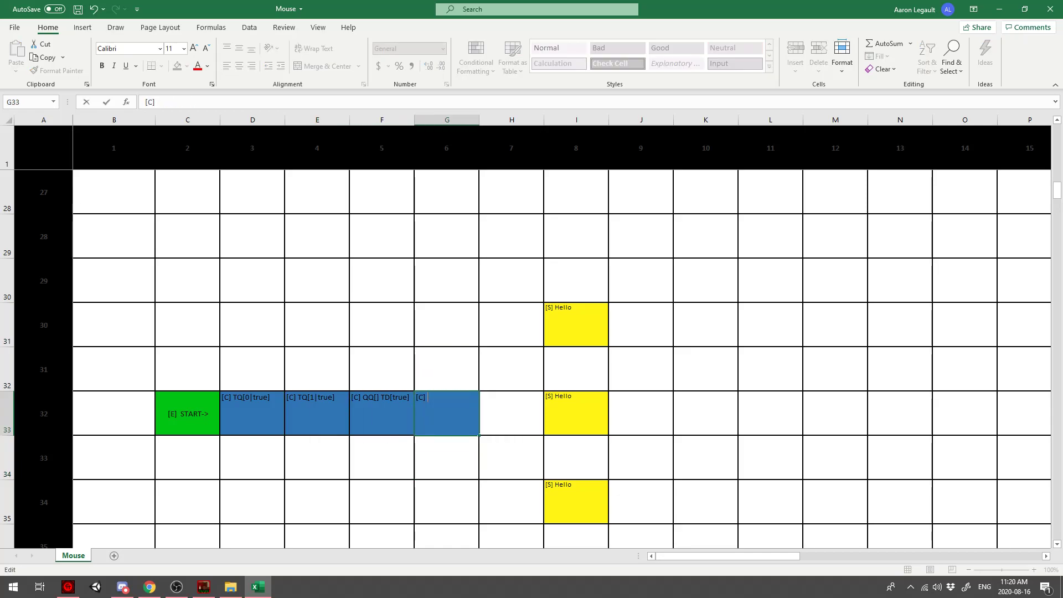
- Change the three copied speech lines to "Hello.", "Do you need something?" and "What is it?" from top to bottom
{"action": "left_click", "coordinate": [571, 396]}
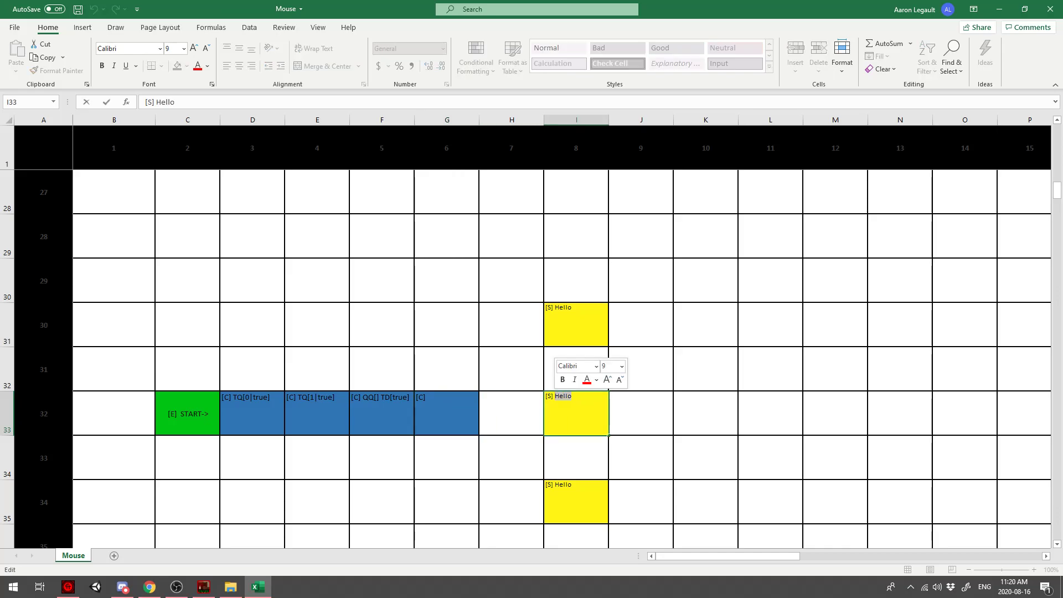
{"action": "double_click", "coordinate": [572, 308]}
{"action": "key", "text": "Return"}
{"action": "double_click", "coordinate": [585, 396]}
{"action": "left_click_drag", "start_coordinate": [585, 397], "coordinate": [556, 396]}
{"action": "type", "text": "Do"}
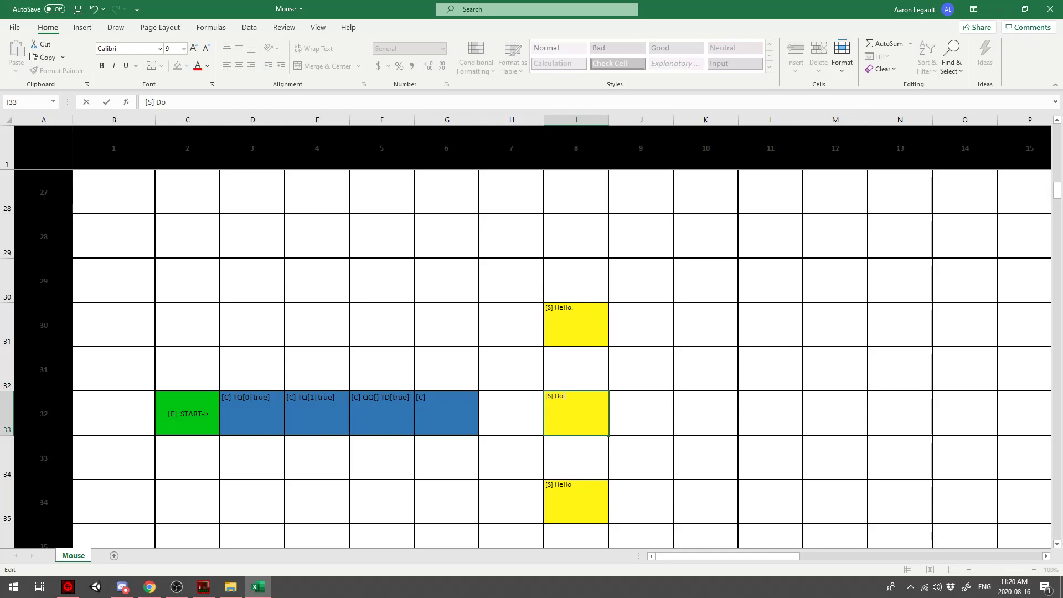
{"action": "type", "text": " you need something?"}
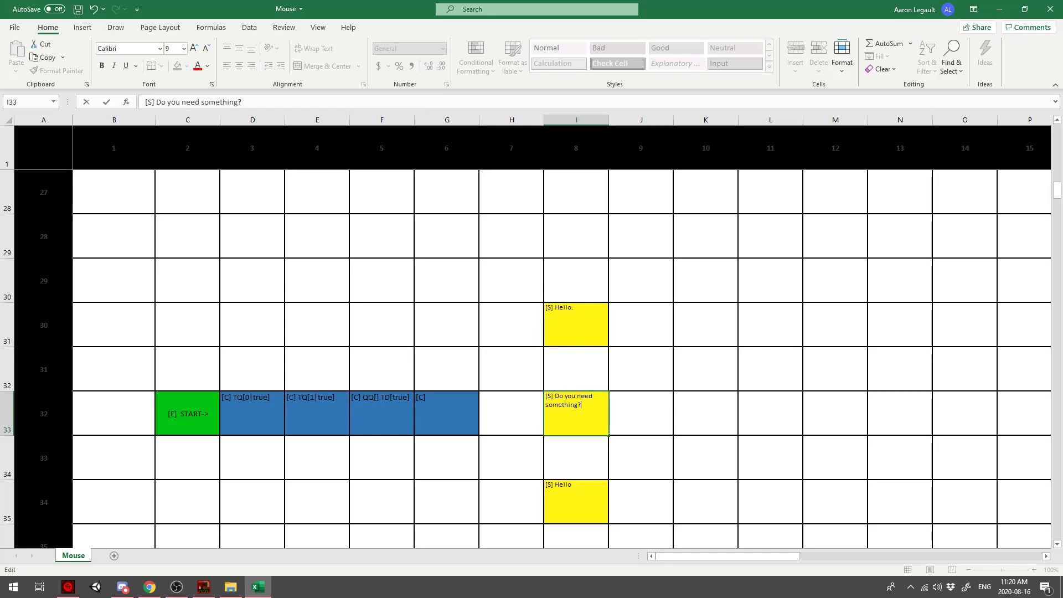
{"action": "double_click", "coordinate": [568, 485]}
{"action": "type", "text": "W"}
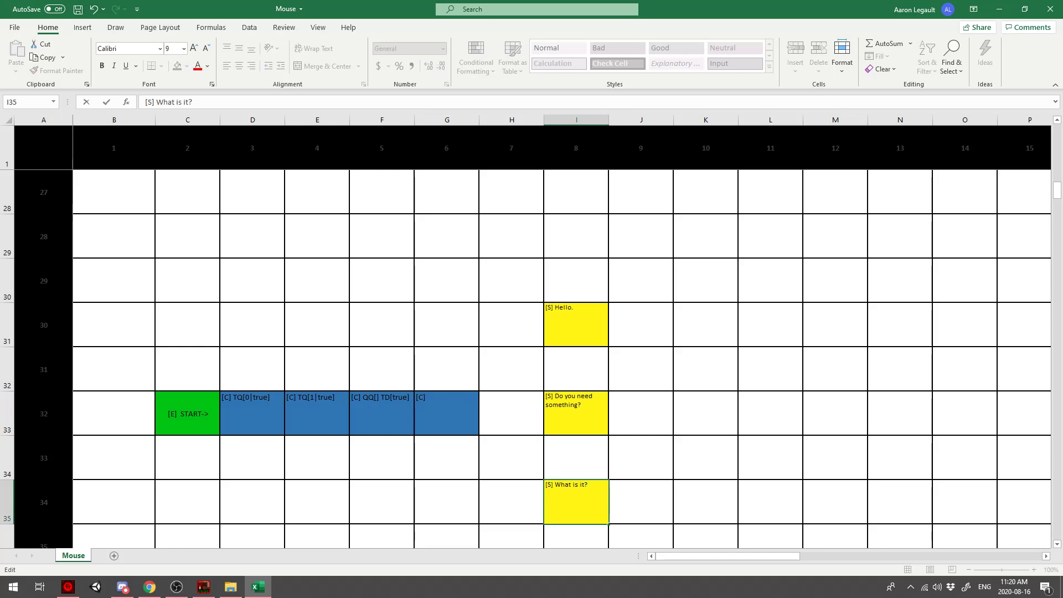
- Enter an empty JL[|] command after the [C] prefix in cell G33
{"action": "double_click", "coordinate": [446, 446]}
{"action": "double_click", "coordinate": [446, 416]}
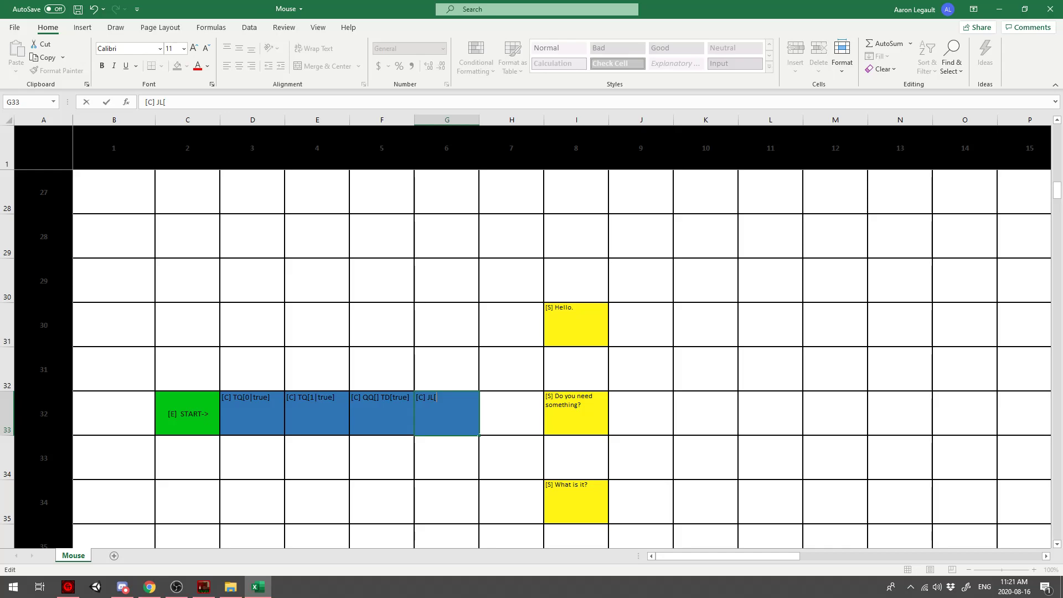
{"action": "scroll", "coordinate": [446, 277], "scroll_direction": "down", "scroll_amount": 1}
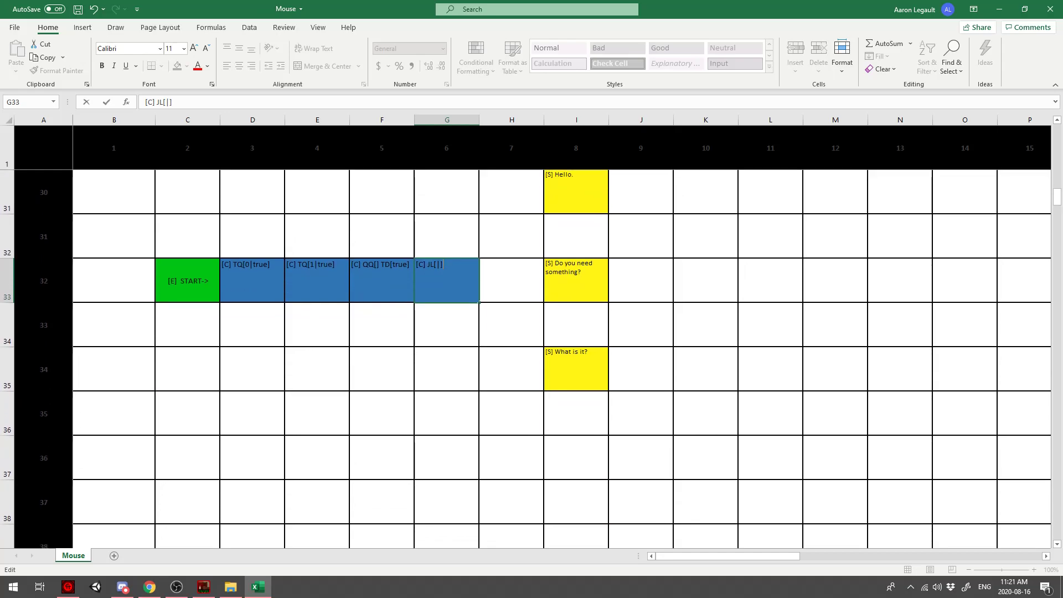
{"action": "left_click", "coordinate": [446, 237]}
{"action": "scroll", "coordinate": [446, 237], "scroll_direction": "up", "scroll_amount": 1}
{"action": "double_click", "coordinate": [505, 288]}
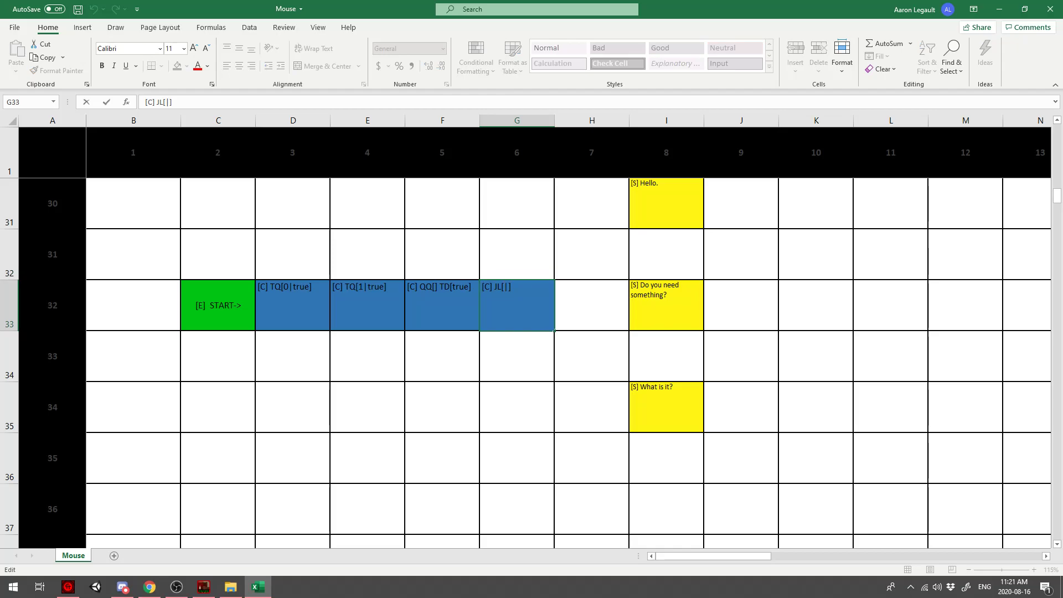
- Fill in the jump command in G33 as JL[8|30], targeting the "Hello." speech cell in column 8, row 30
{"action": "scroll", "coordinate": [505, 289], "scroll_direction": "up", "scroll_amount": 1}
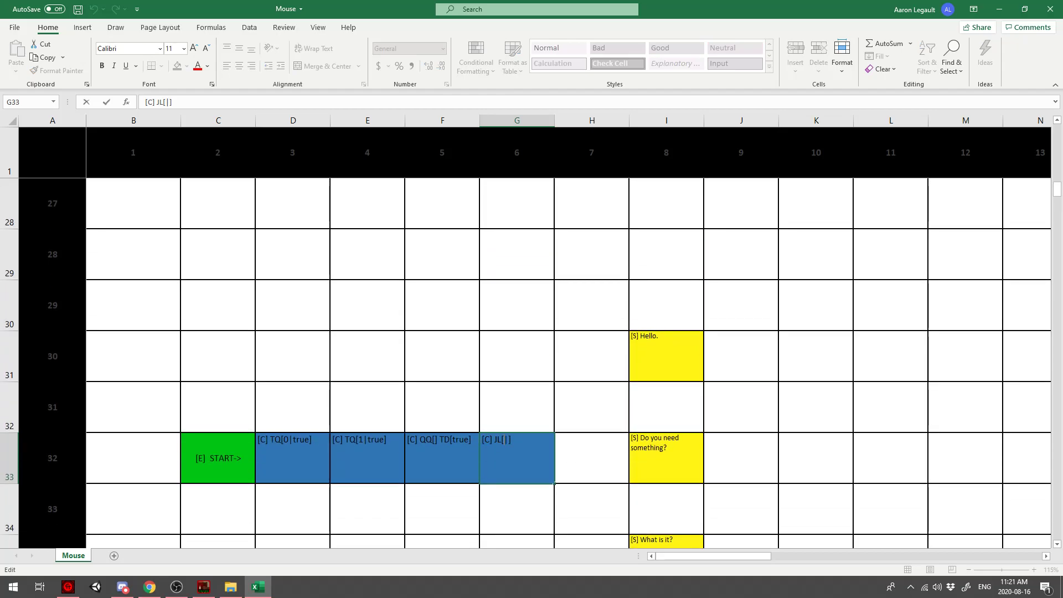
{"action": "mouse_move", "coordinate": [712, 556]}
{"action": "left_mouse_down"}
{"action": "mouse_move", "coordinate": [736, 556]}
{"action": "mouse_move", "coordinate": [713, 555]}
{"action": "left_mouse_up"}
{"action": "left_click_drag", "start_coordinate": [1057, 190], "coordinate": [1056, 190]}
{"action": "scroll", "coordinate": [666, 332], "scroll_direction": "down", "scroll_amount": 1}
{"action": "scroll", "coordinate": [666, 332], "scroll_direction": "up", "scroll_amount": 1}
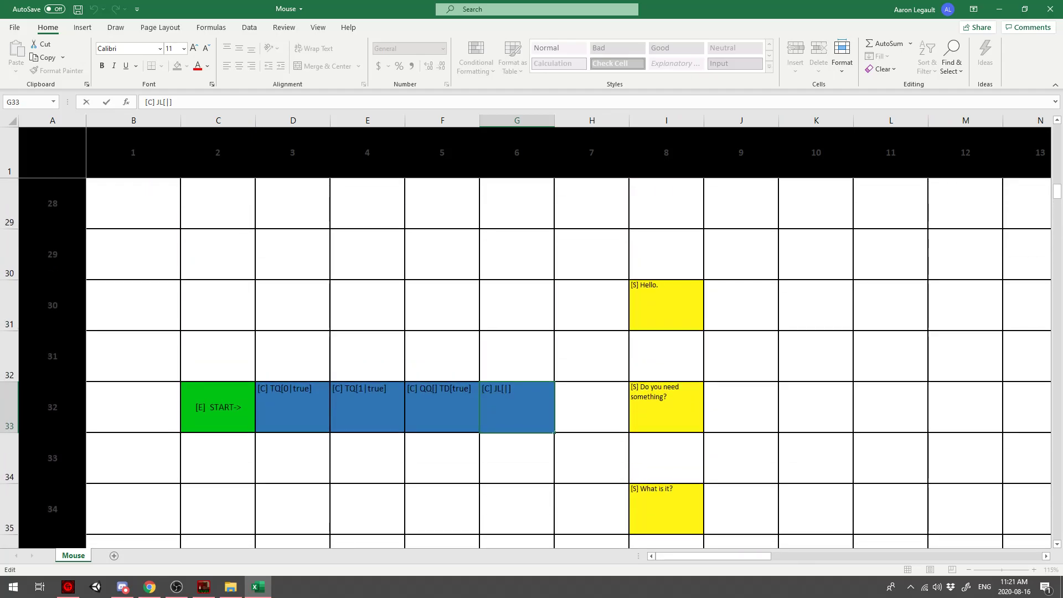
{"action": "double_click", "coordinate": [666, 305]}
{"action": "left_click", "coordinate": [591, 305]}
{"action": "left_click", "coordinate": [667, 305]}
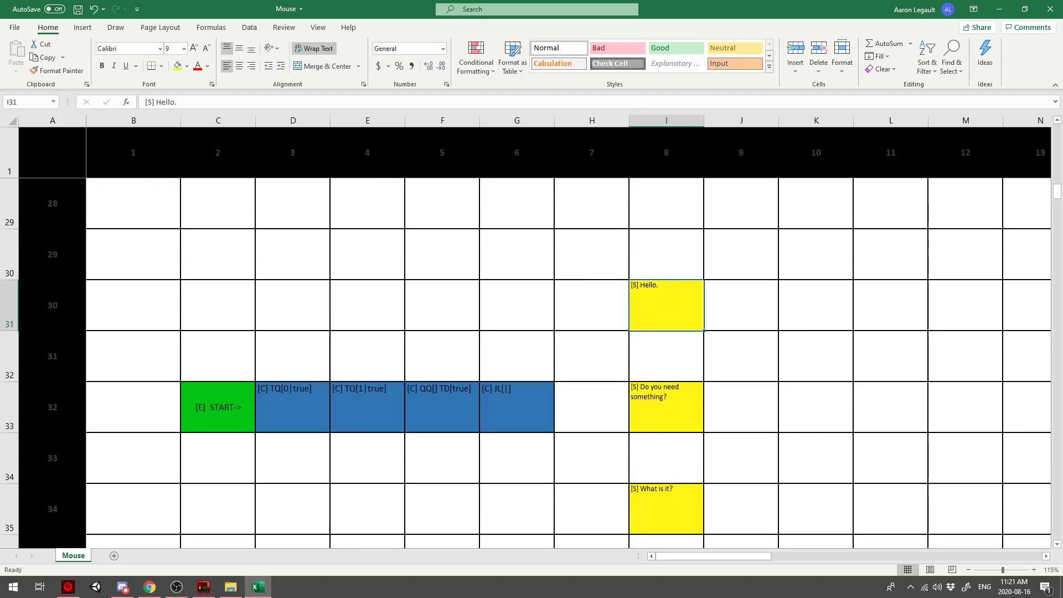
{"action": "double_click", "coordinate": [516, 407]}
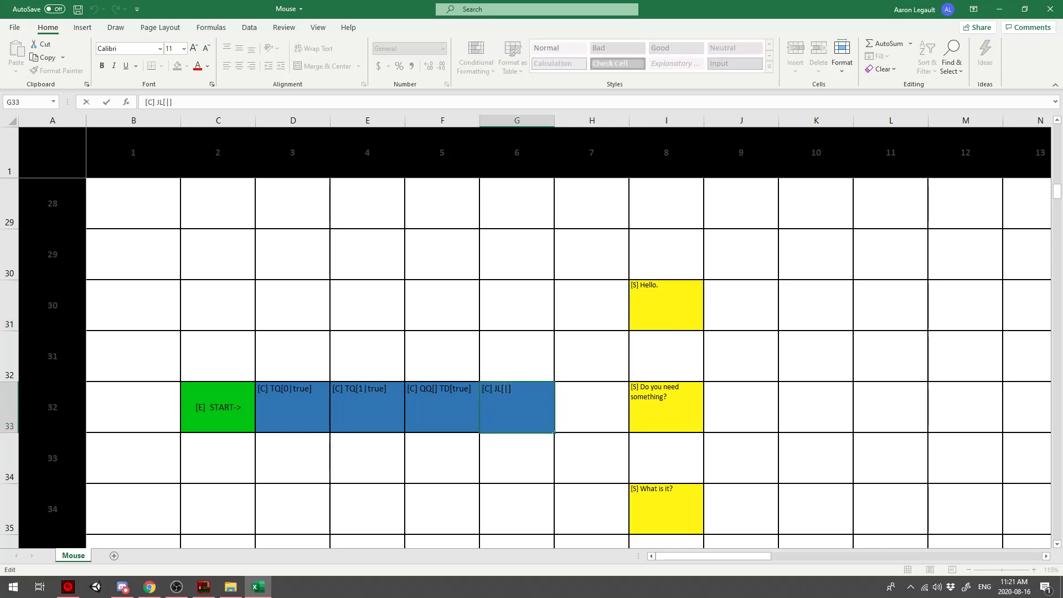
{"action": "left_click_drag", "start_coordinate": [667, 203], "coordinate": [667, 302]}
{"action": "double_click", "coordinate": [506, 391]}
{"action": "type", "text": "8"}
{"action": "left_click_drag", "start_coordinate": [133, 305], "coordinate": [669, 307]}
{"action": "double_click", "coordinate": [514, 390]}
{"action": "type", "text": "30"}
{"action": "left_click", "coordinate": [592, 356]}
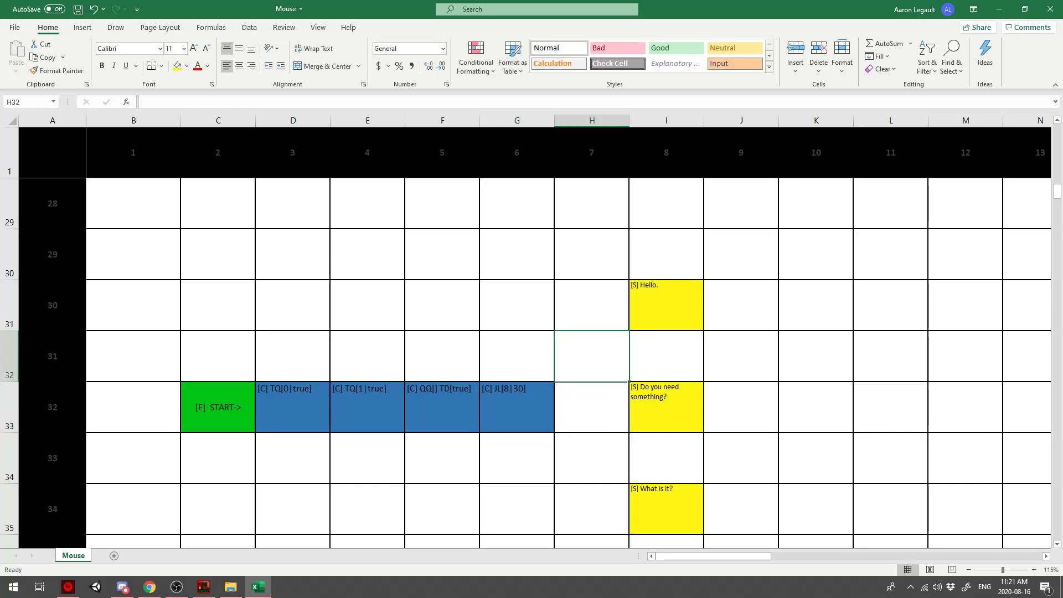
- Trace the script flow from START through the row 33 command cells to the three speech cells in column I
{"action": "left_click_drag", "start_coordinate": [218, 407], "coordinate": [299, 407]}
{"action": "left_click", "coordinate": [293, 407]}
{"action": "left_click_drag", "start_coordinate": [292, 363], "coordinate": [293, 404]}
{"action": "left_click_drag", "start_coordinate": [367, 363], "coordinate": [368, 404]}
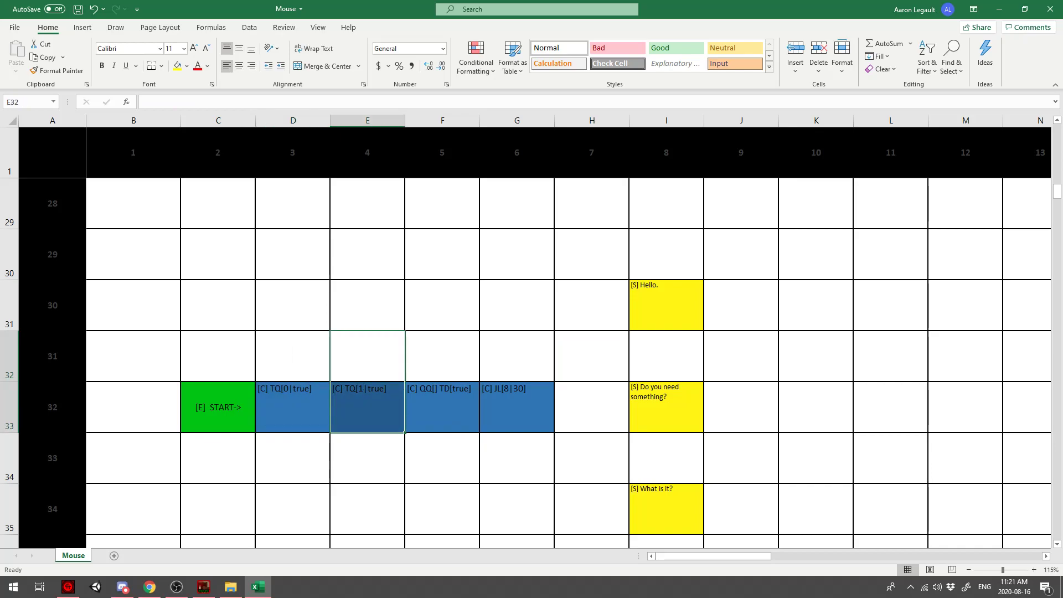
{"action": "left_click_drag", "start_coordinate": [442, 362], "coordinate": [443, 404]}
{"action": "left_click_drag", "start_coordinate": [517, 362], "coordinate": [517, 404]}
{"action": "left_click", "coordinate": [517, 407]}
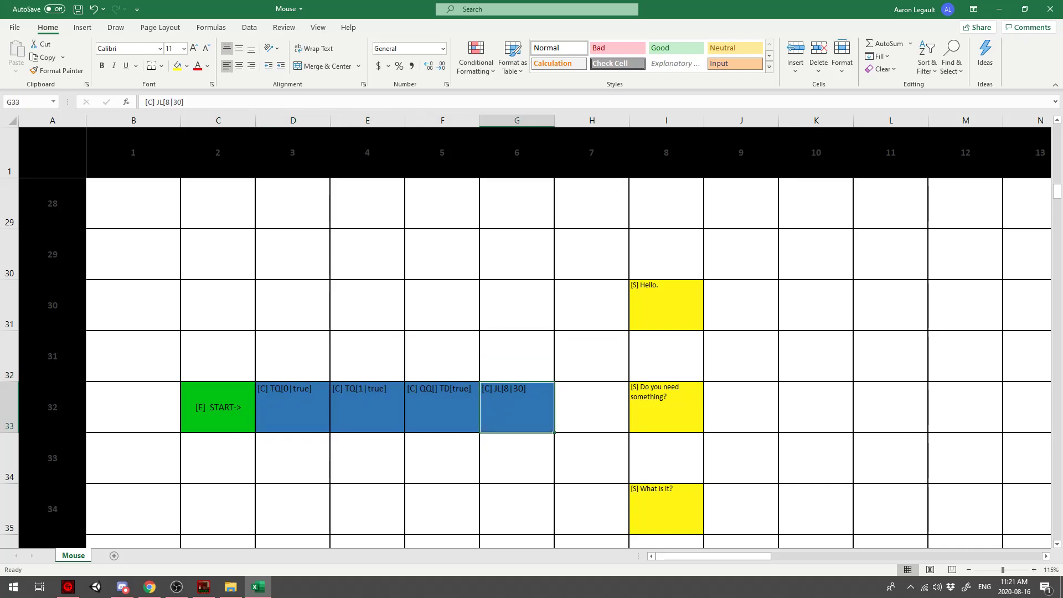
{"action": "left_click", "coordinate": [666, 305]}
{"action": "left_click", "coordinate": [517, 407]}
{"action": "left_click", "coordinate": [667, 306]}
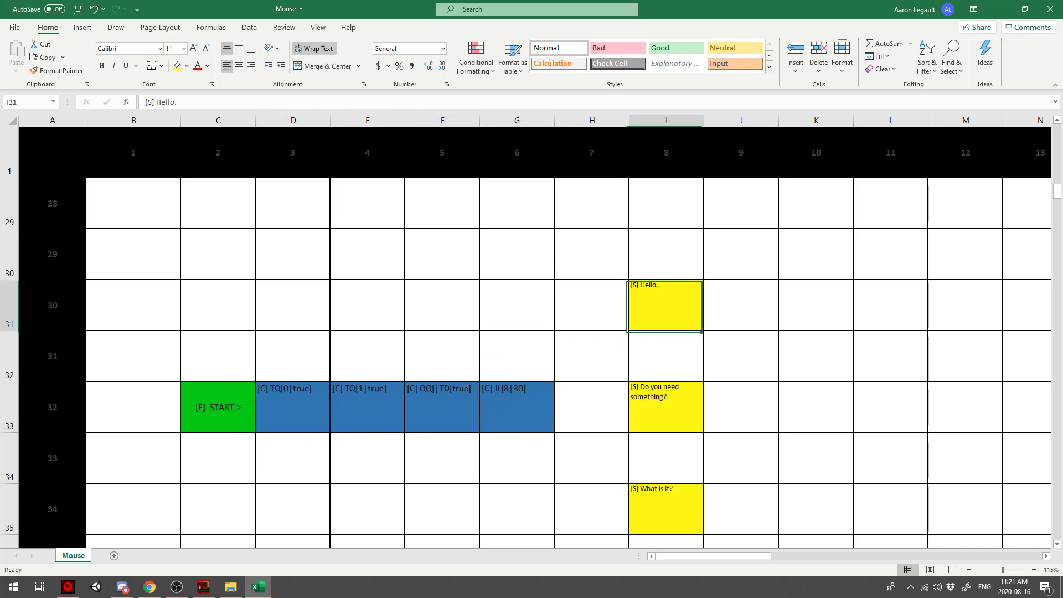
{"action": "double_click", "coordinate": [520, 401]}
{"action": "left_click_drag", "start_coordinate": [528, 389], "coordinate": [495, 389]}
{"action": "left_click", "coordinate": [666, 305]}
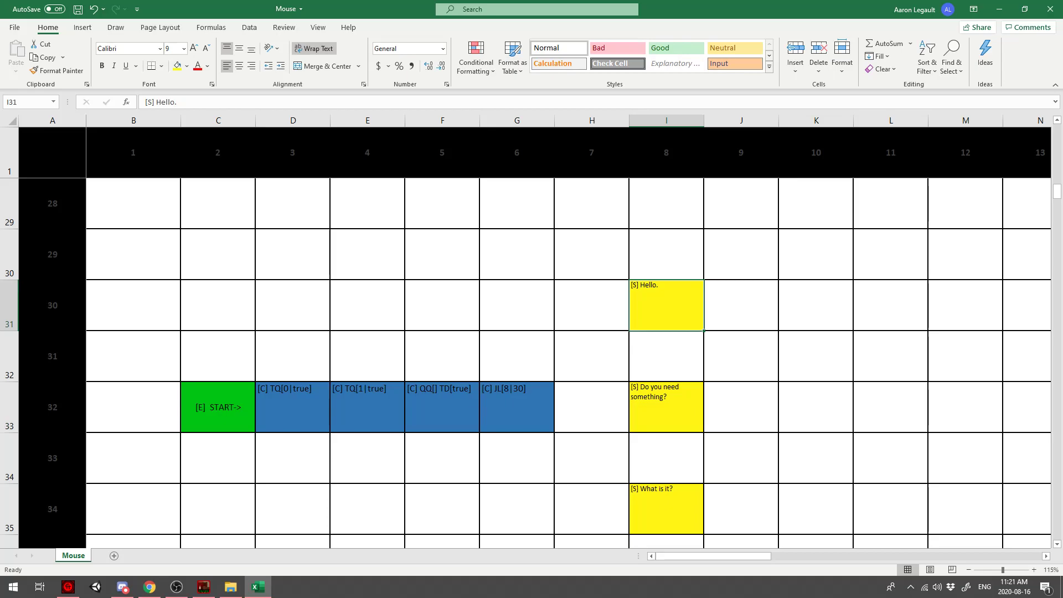
{"action": "double_click", "coordinate": [516, 404]}
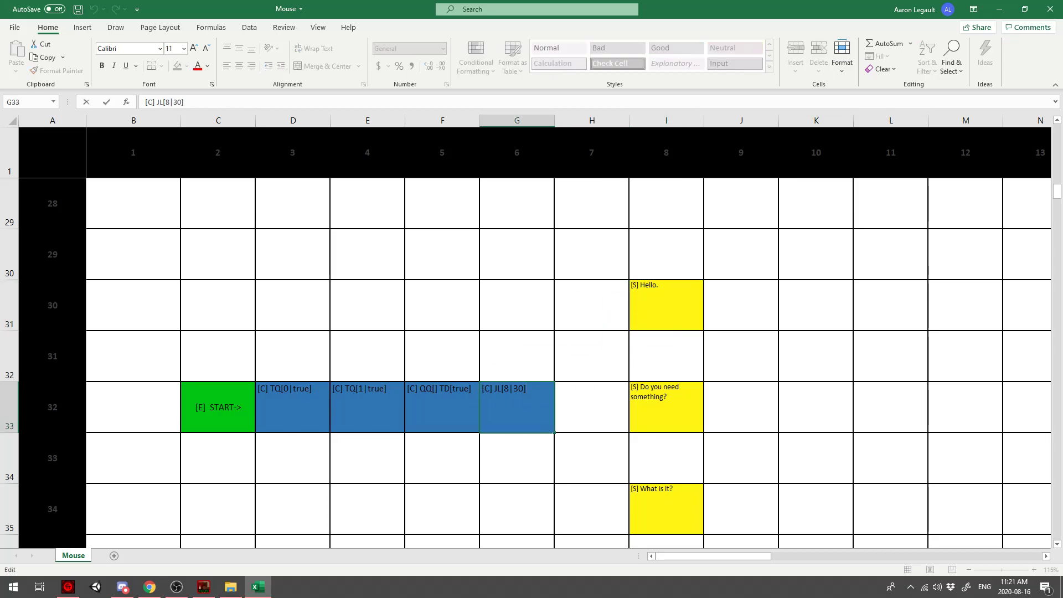
{"action": "left_click", "coordinate": [667, 306]}
{"action": "left_click", "coordinate": [667, 407]}
{"action": "left_click", "coordinate": [666, 509]}
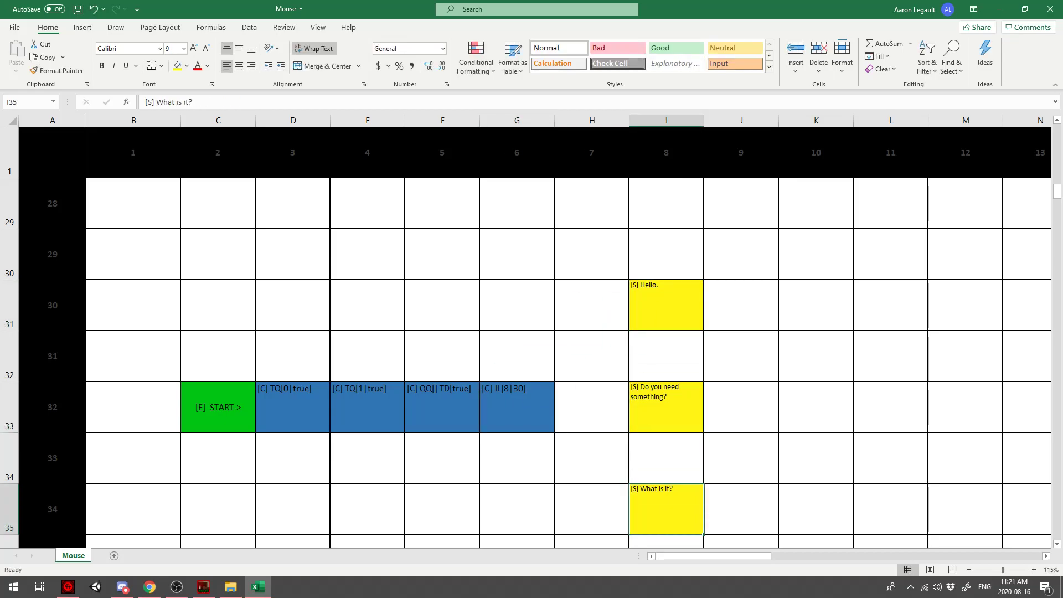
- Copy the JL command cell from G33 into G31 and trim the copy to just [C]
{"action": "left_click", "coordinate": [516, 407]}
{"action": "key", "text": "ctrl+c"}
{"action": "left_click", "coordinate": [516, 305]}
{"action": "key", "text": "ctrl+v"}
{"action": "double_click", "coordinate": [521, 299]}
{"action": "left_click_drag", "start_coordinate": [527, 287], "coordinate": [494, 287]}
{"action": "key", "text": "BackSpace"}
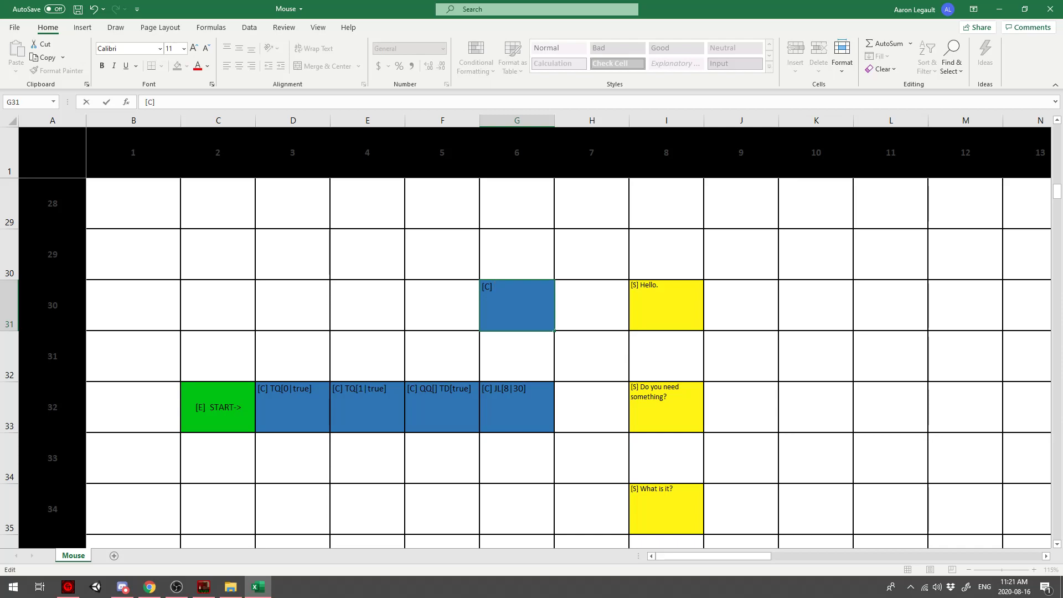
- Enter an RD[30|32] command after the [C] prefix in cell G31
{"action": "type", "text": "RD[]"}
{"action": "left_click", "coordinate": [517, 260]}
{"action": "double_click", "coordinate": [535, 287]}
{"action": "left_click_drag", "start_coordinate": [536, 288], "coordinate": [506, 287]}
{"action": "left_click", "coordinate": [494, 287]}
{"action": "left_click", "coordinate": [505, 287]}
{"action": "left_click_drag", "start_coordinate": [522, 286], "coordinate": [533, 287]}
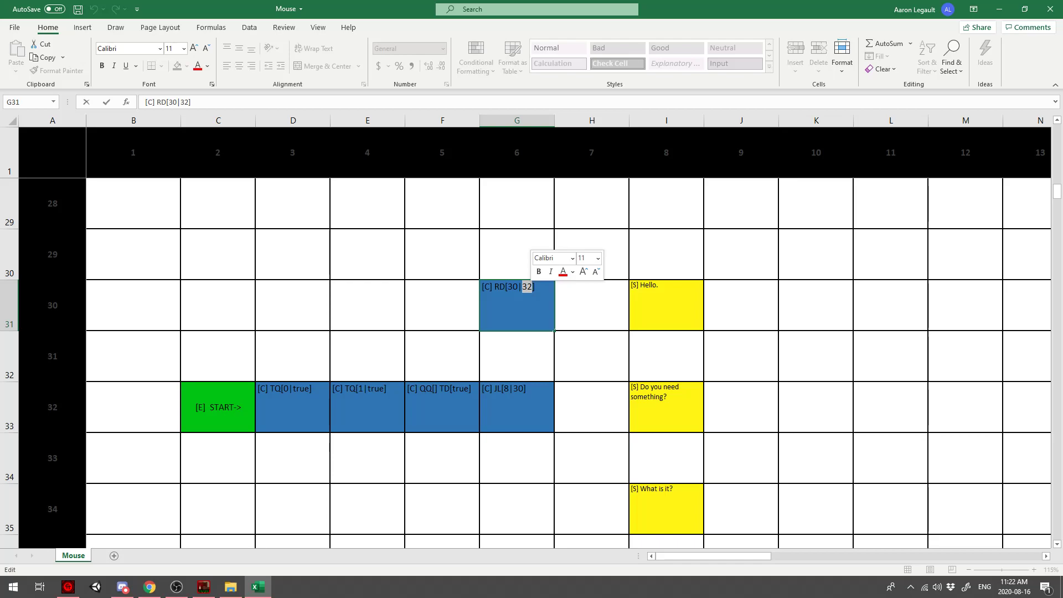
- Add 34 as a third argument so the command in G31 reads RD[30|32|34]
{"action": "left_click", "coordinate": [533, 287]}
{"action": "double_click", "coordinate": [512, 287]}
{"action": "left_click", "coordinate": [513, 287]}
{"action": "double_click", "coordinate": [498, 287]}
{"action": "left_click", "coordinate": [498, 287]}
{"action": "double_click", "coordinate": [512, 286]}
{"action": "left_click", "coordinate": [527, 286]}
{"action": "double_click", "coordinate": [527, 286]}
{"action": "left_click", "coordinate": [527, 286]}
{"action": "left_click_drag", "start_coordinate": [532, 286], "coordinate": [518, 286]}
{"action": "left_click", "coordinate": [533, 287]}
{"action": "key", "text": "ctrl+v"}
{"action": "double_click", "coordinate": [541, 287]}
{"action": "type", "text": "34"}
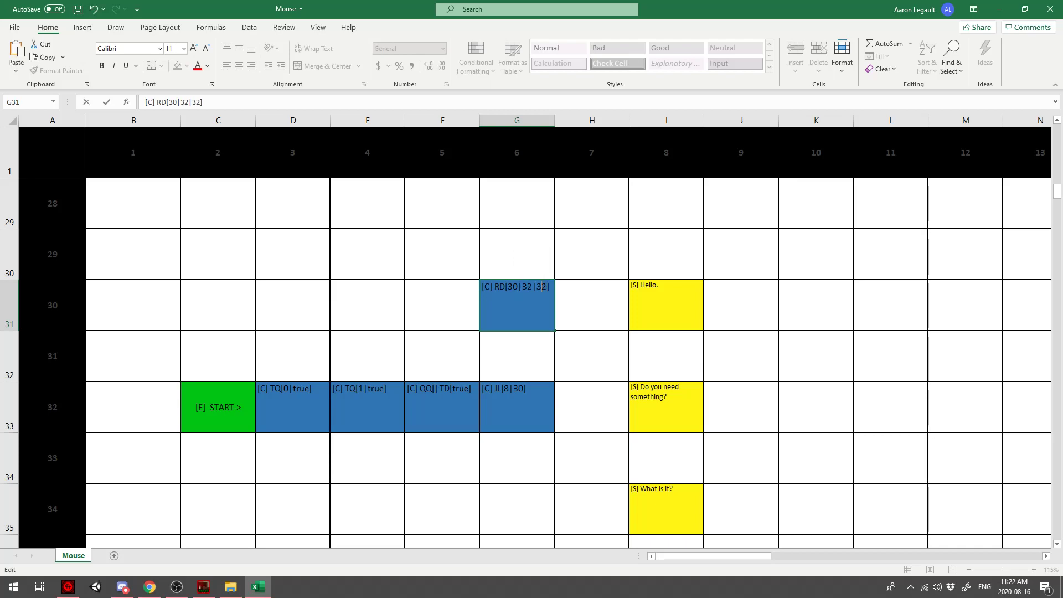
{"action": "key", "text": "shift+Return"}
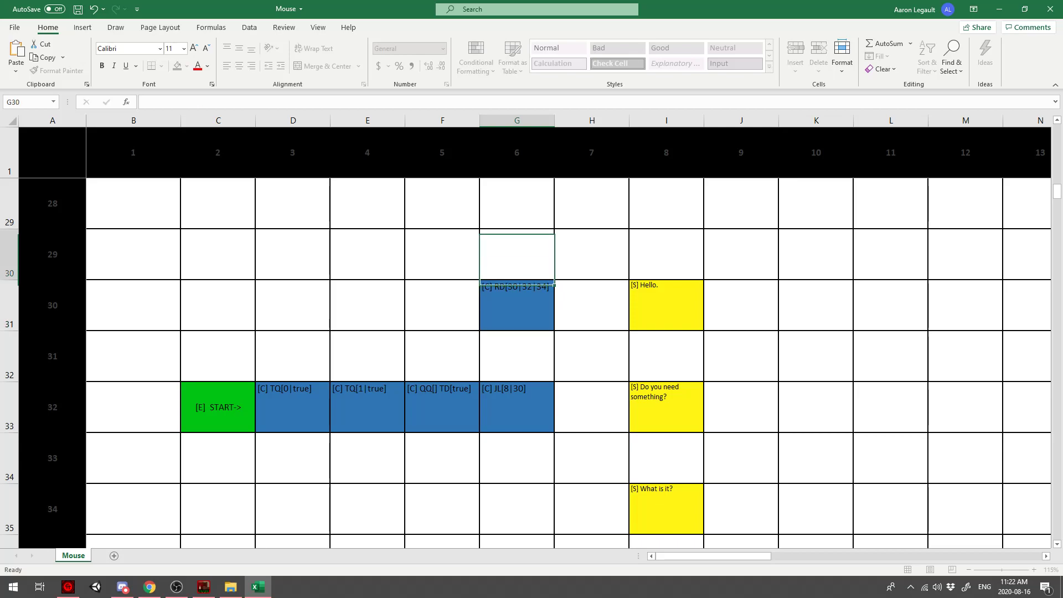
- Move the RD[30|32|34] command from G31 into G33, replacing the row argument to give JL[8|RD[30|32|34]]
{"action": "left_click_drag", "start_coordinate": [133, 304], "coordinate": [666, 304]}
{"action": "left_click_drag", "start_coordinate": [133, 406], "coordinate": [666, 407]}
{"action": "left_click", "coordinate": [666, 407]}
{"action": "left_click_drag", "start_coordinate": [133, 509], "coordinate": [665, 509]}
{"action": "double_click", "coordinate": [542, 293]}
{"action": "left_click_drag", "start_coordinate": [494, 286], "coordinate": [550, 286]}
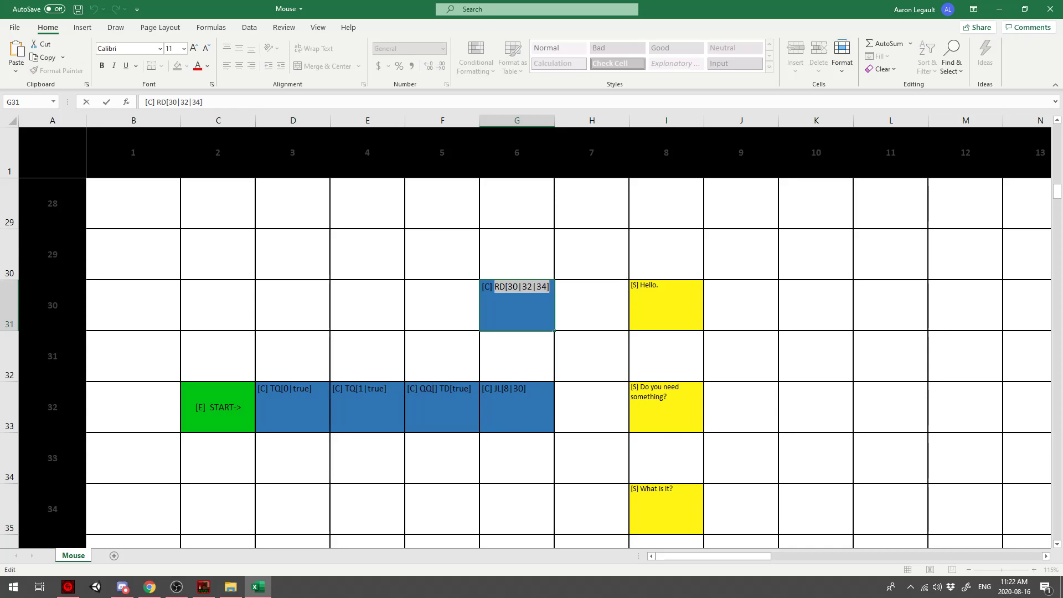
{"action": "key", "text": "ctrl+x"}
{"action": "double_click", "coordinate": [523, 391]}
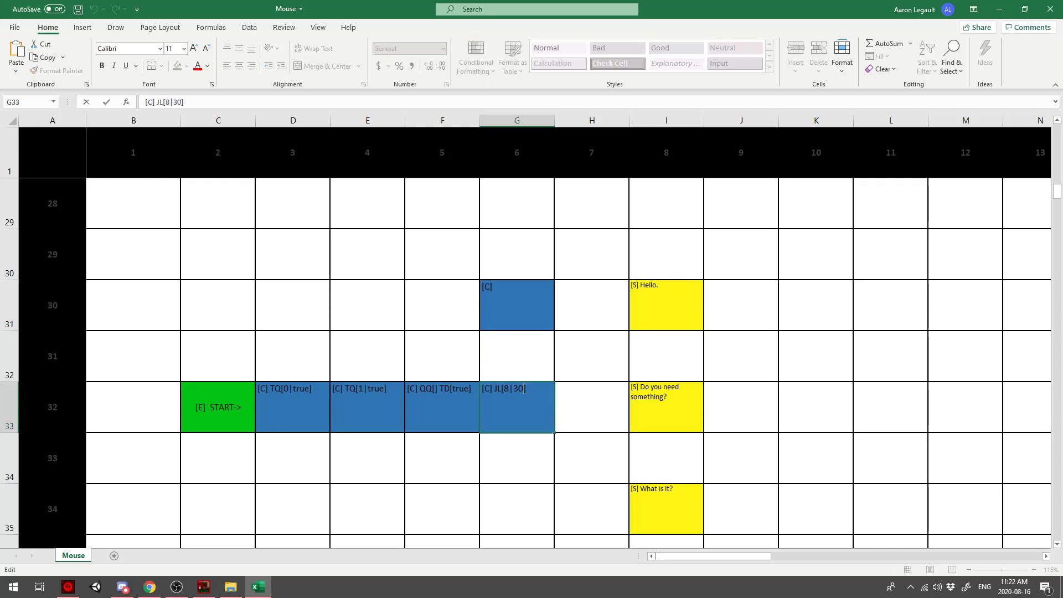
{"action": "key", "text": "BackSpace"}
{"action": "key", "text": "ctrl+v"}
{"action": "double_click", "coordinate": [498, 389]}
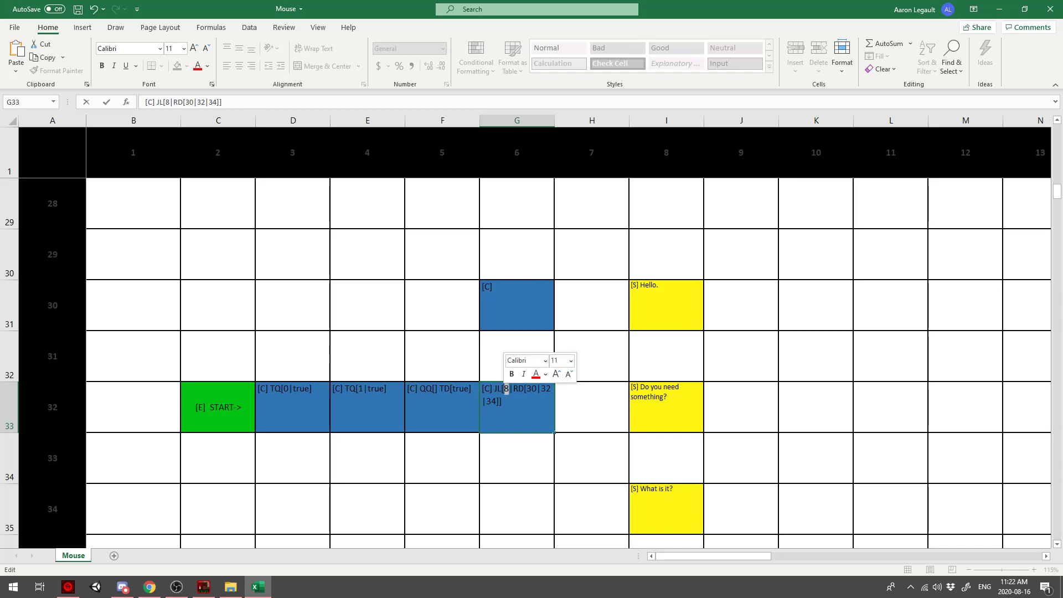
{"action": "left_click_drag", "start_coordinate": [666, 203], "coordinate": [666, 510]}
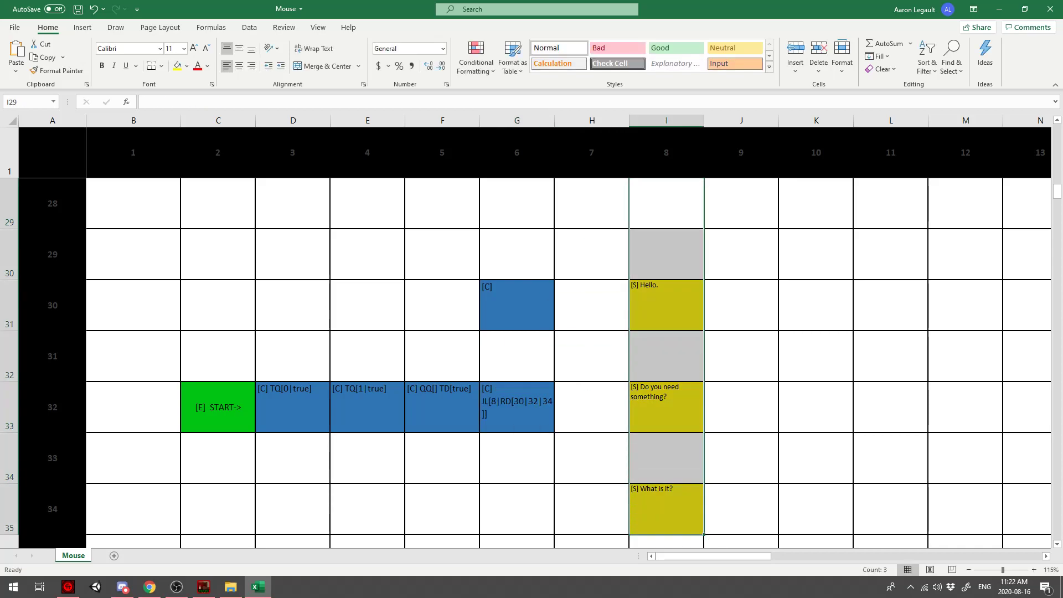
{"action": "double_click", "coordinate": [516, 407]}
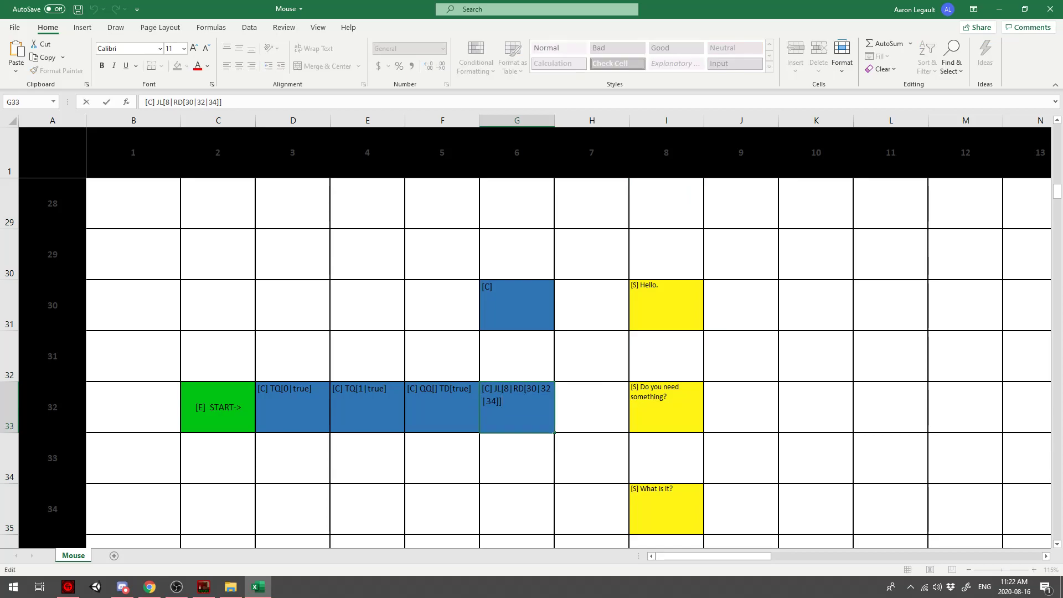
{"action": "left_click_drag", "start_coordinate": [513, 388], "coordinate": [546, 388]}
{"action": "key", "text": "shift+Return"}
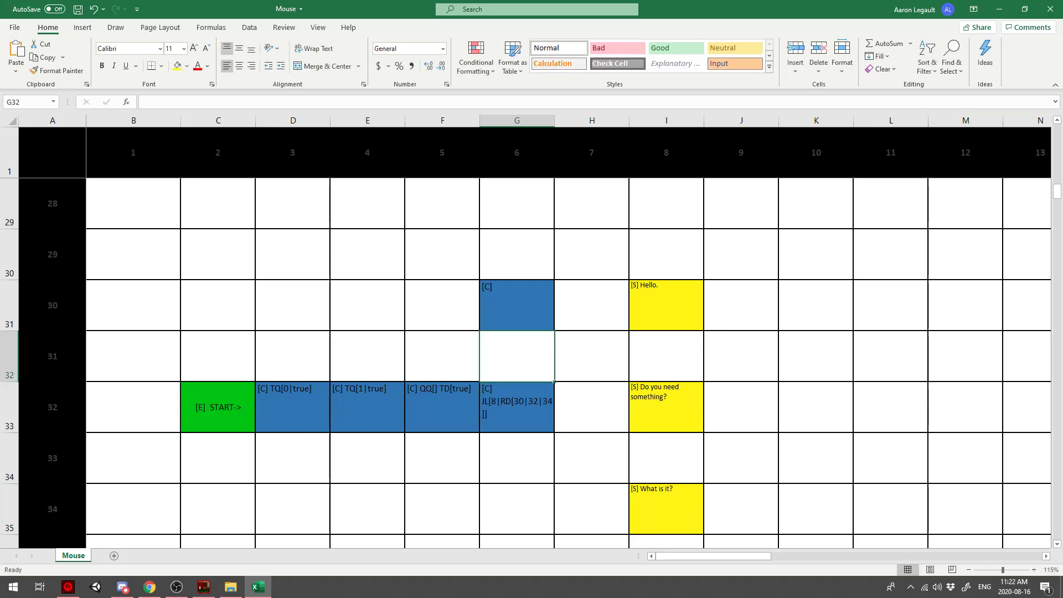
- Clear the leftover [C] cell G31 by pasting the blank cell G32 over it
{"action": "key", "text": "ctrl+c"}
{"action": "key", "text": "Up"}
{"action": "key", "text": "ctrl+v"}
- Copy the TQ[1|true] command cell from E33 into J31, J33 and J35, beside the three speech cells
{"action": "key", "text": "Right"}
{"action": "key", "text": "Right"}
{"action": "key", "text": "shift+Down"}
{"action": "key", "text": "shift+Down"}
{"action": "key", "text": "shift+Down"}
{"action": "key", "text": "shift+Down"}
{"action": "key", "text": "shift+Up"}
{"action": "key", "text": "shift+Up"}
{"action": "key", "text": "shift+Up"}
{"action": "key", "text": "shift+Down"}
{"action": "key", "text": "shift+Down"}
{"action": "key", "text": "Down"}
{"action": "key", "text": "Down"}
{"action": "key", "text": "Left"}
{"action": "key", "text": "Left"}
{"action": "key", "text": "Left"}
{"action": "key", "text": "Left"}
{"action": "key", "text": "ctrl+c"}
{"action": "key", "text": "Right"}
{"action": "key", "text": "Right"}
{"action": "key", "text": "Right"}
{"action": "key", "text": "Right"}
{"action": "key", "text": "Right"}
{"action": "key", "text": "Up"}
{"action": "key", "text": "Up"}
{"action": "key", "text": "ctrl+v"}
{"action": "key", "text": "Down"}
{"action": "key", "text": "Down"}
{"action": "key", "text": "ctrl+v"}
{"action": "key", "text": "Down"}
{"action": "key", "text": "Down"}
{"action": "key", "text": "ctrl+v"}
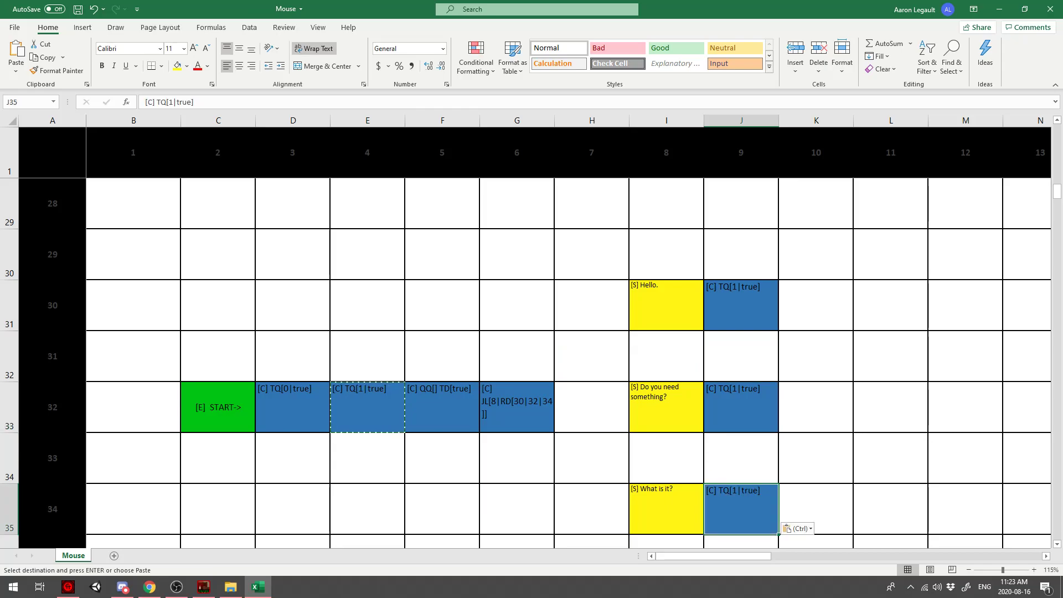
- Trim the copied commands in J35, J33 and J31 to just [C]
{"action": "key", "text": "F2"}
{"action": "key", "text": "shift+Left"}
{"action": "key", "text": "shift+Left"}
{"action": "key", "text": "shift+Left"}
{"action": "key", "text": "shift+Left"}
{"action": "key", "text": "shift+Left"}
{"action": "key", "text": "shift+Left"}
{"action": "key", "text": "shift+Left"}
{"action": "key", "text": "shift+Left"}
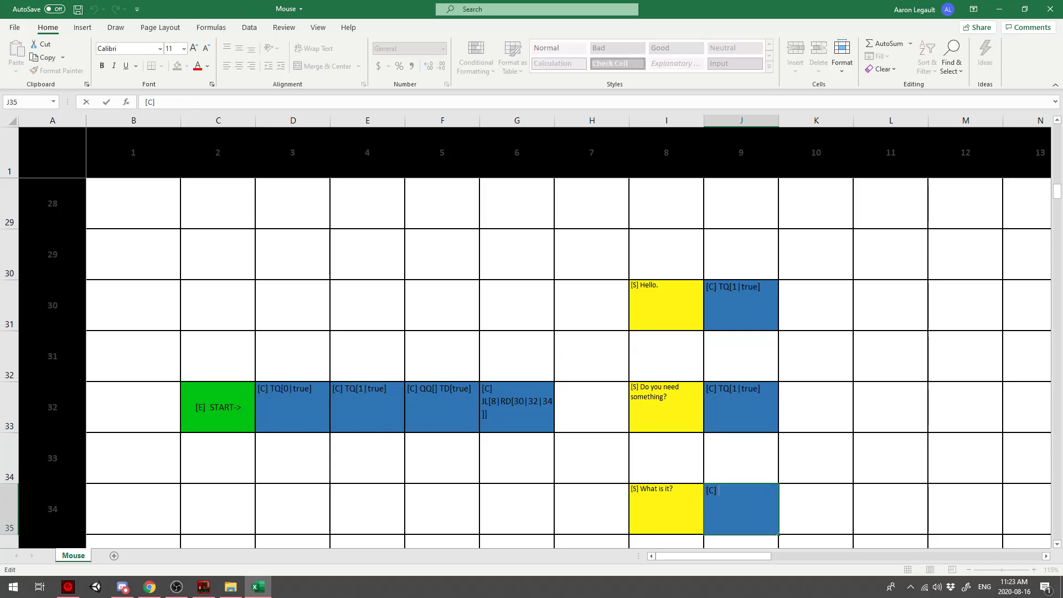
{"action": "double_click", "coordinate": [763, 389]}
{"action": "left_click_drag", "start_coordinate": [763, 389], "coordinate": [732, 389]}
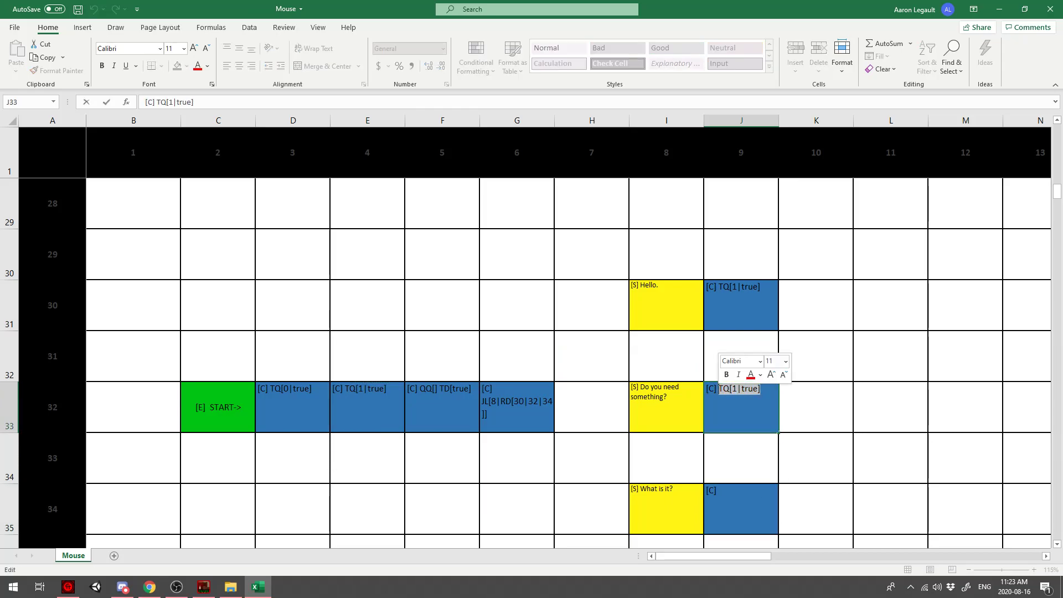
{"action": "key", "text": "BackSpace"}
{"action": "double_click", "coordinate": [764, 287]}
{"action": "key", "text": "BackSpace"}
{"action": "left_click", "coordinate": [740, 255]}
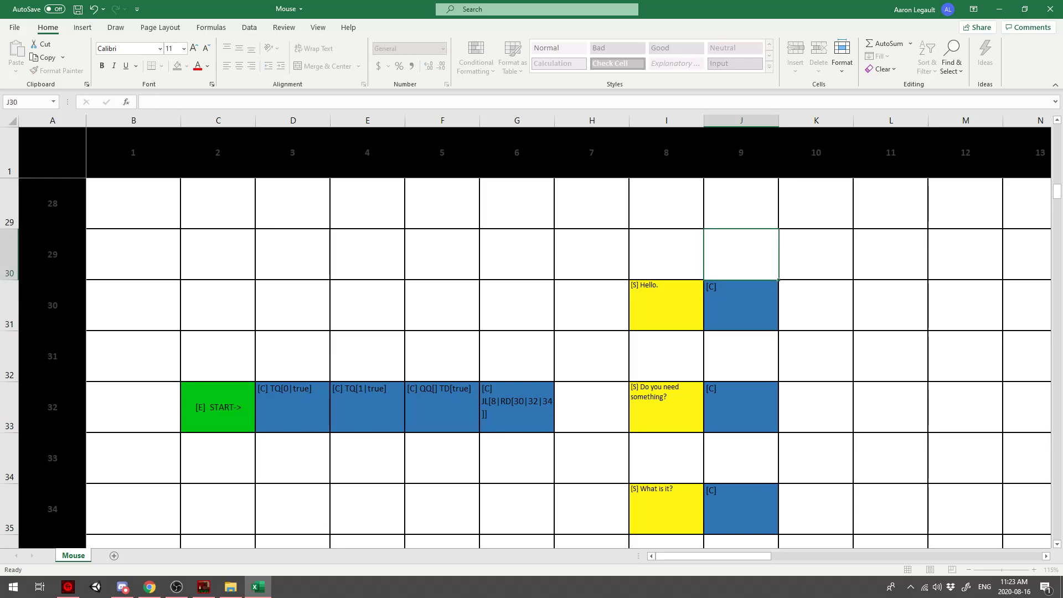
- Save the script, then switch to the Game Events folder and replace Mouse - Copy with a fresh copy of the Mouse text document
{"action": "key", "text": "ctrl+s"}
{"action": "left_click", "coordinate": [999, 9]}
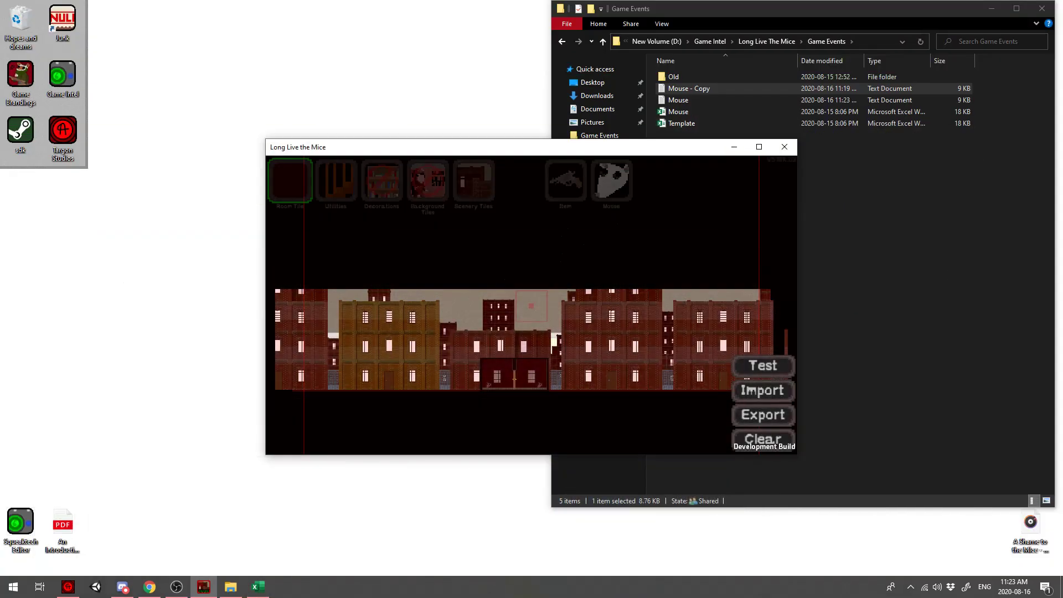
{"action": "left_click", "coordinate": [688, 88]}
{"action": "key", "text": "Delete"}
{"action": "left_click", "coordinate": [688, 100]}
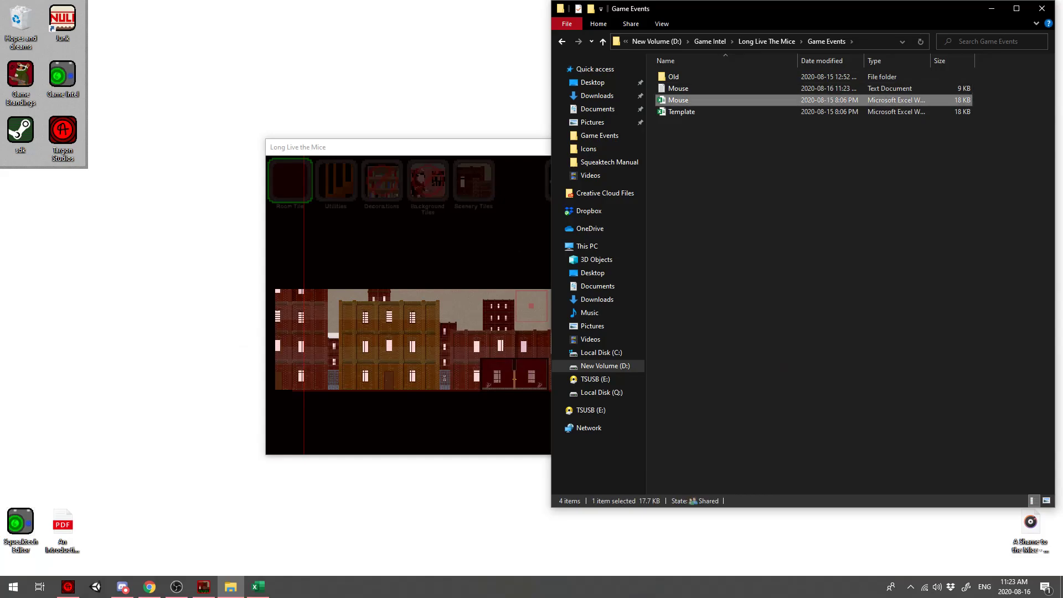
{"action": "left_click", "coordinate": [678, 89]}
{"action": "key", "text": "ctrl+c"}
{"action": "key", "text": "ctrl+v"}
- Switch to the Long Live the Mice editor and import the Mouse - Copy text file as the script of the mouse in the room
{"action": "left_click", "coordinate": [490, 149]}
{"action": "left_click", "coordinate": [565, 181]}
{"action": "left_click", "coordinate": [611, 181]}
{"action": "scroll", "coordinate": [531, 305], "scroll_direction": "up", "scroll_amount": 6}
{"action": "key", "text": "s"}
{"action": "key", "text": "a"}
{"action": "key", "text": "s"}
{"action": "key", "text": "a"}
{"action": "left_click", "coordinate": [448, 401]}
{"action": "left_click", "coordinate": [531, 408]}
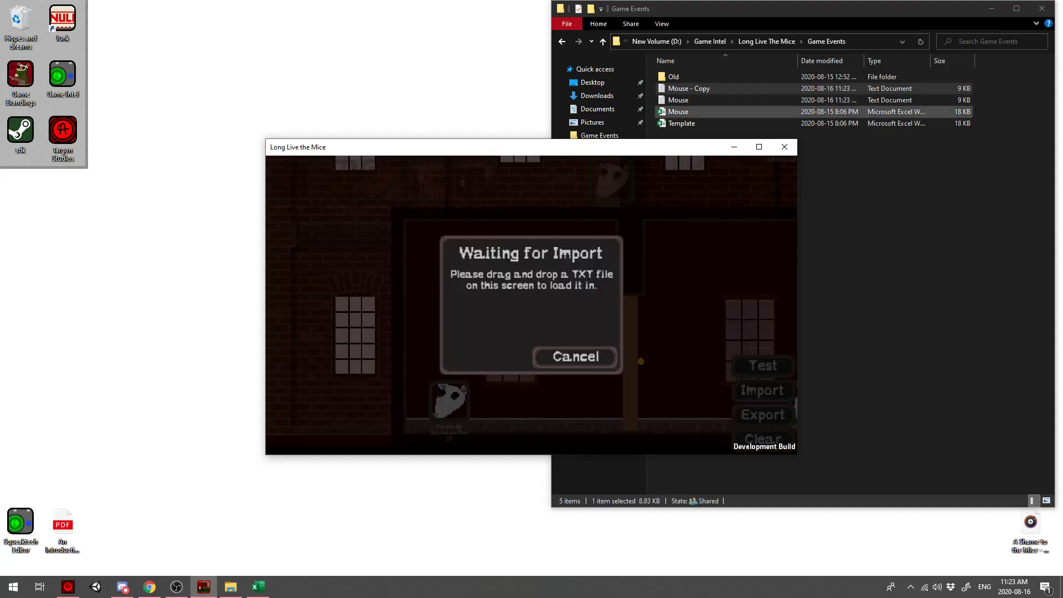
{"action": "left_click_drag", "start_coordinate": [689, 89], "coordinate": [545, 277]}
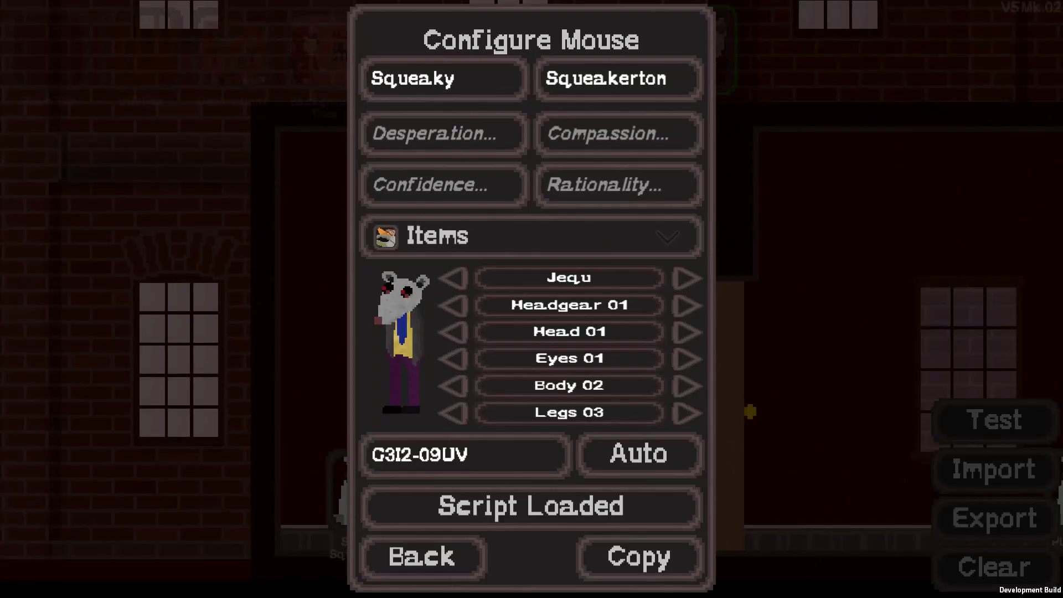
- Test the level by walking to the scripted mouse and talking to it, then return to the editor
{"action": "key", "text": "Escape"}
{"action": "left_click", "coordinate": [995, 420]}
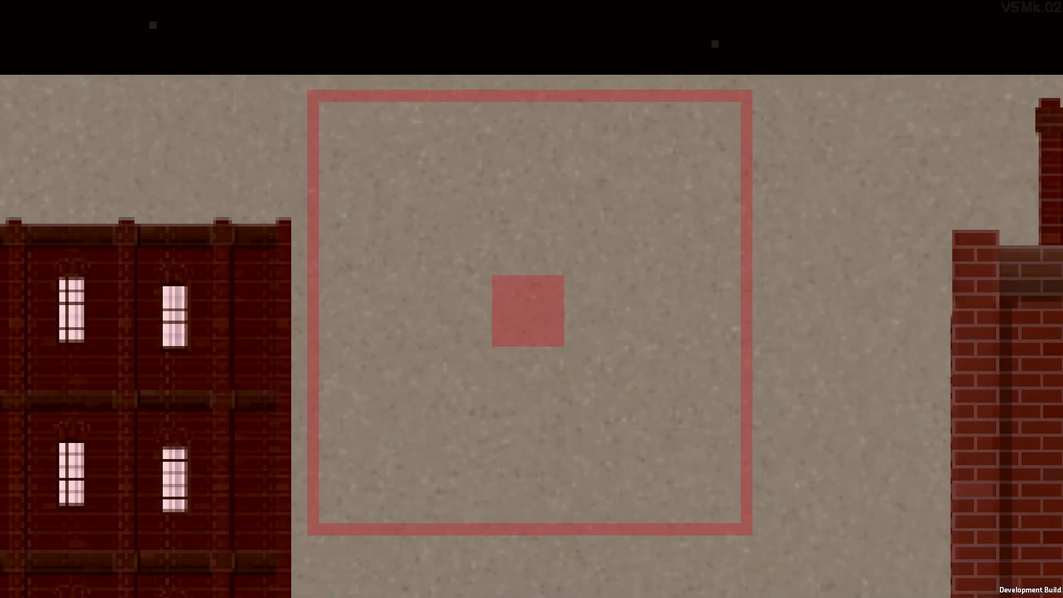
{"action": "key", "text": "a"}
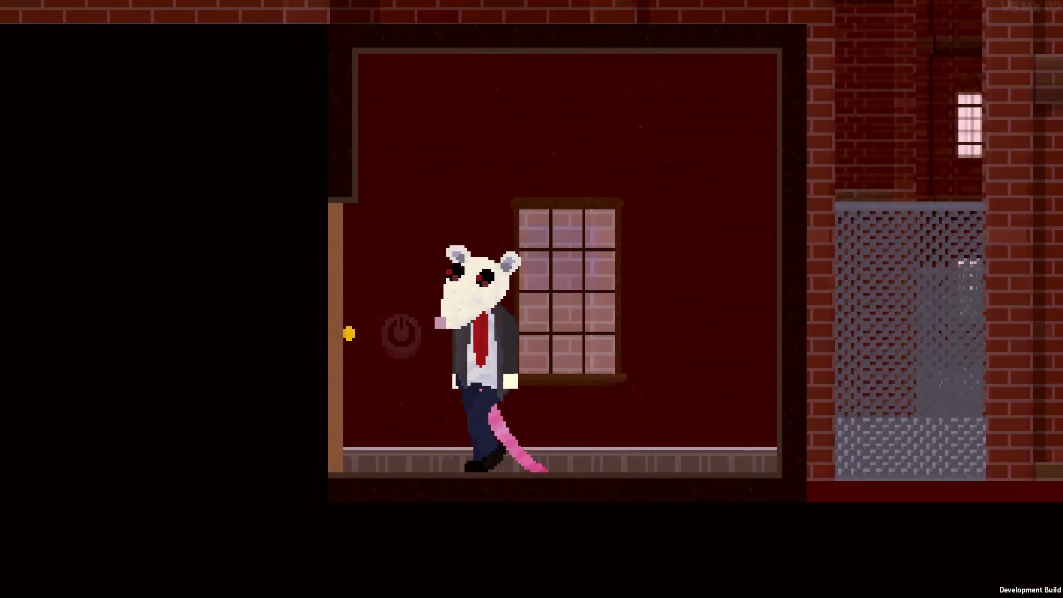
{"action": "key", "text": "a"}
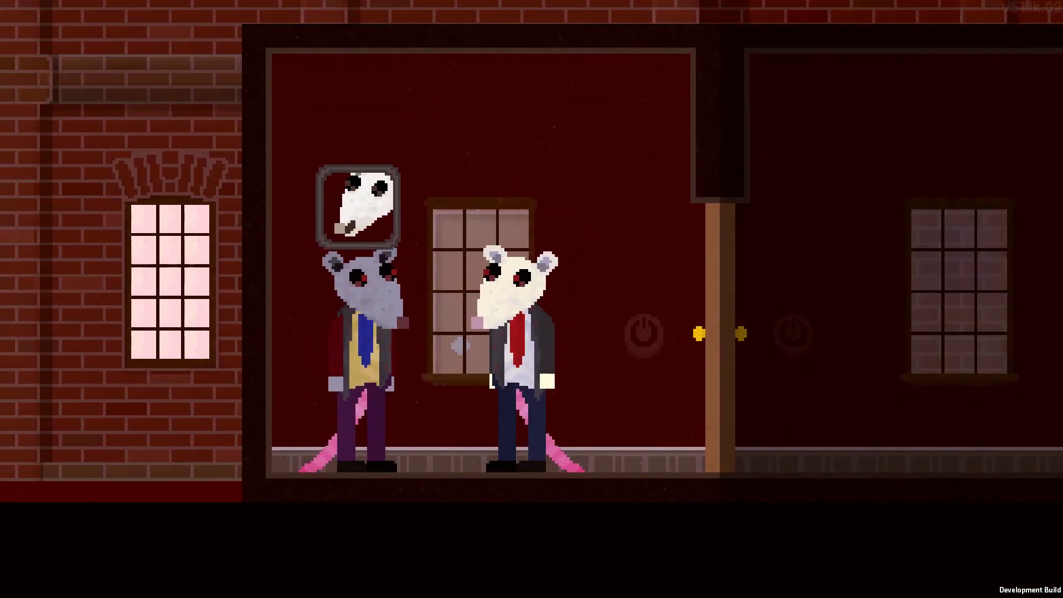
{"action": "key", "text": "e"}
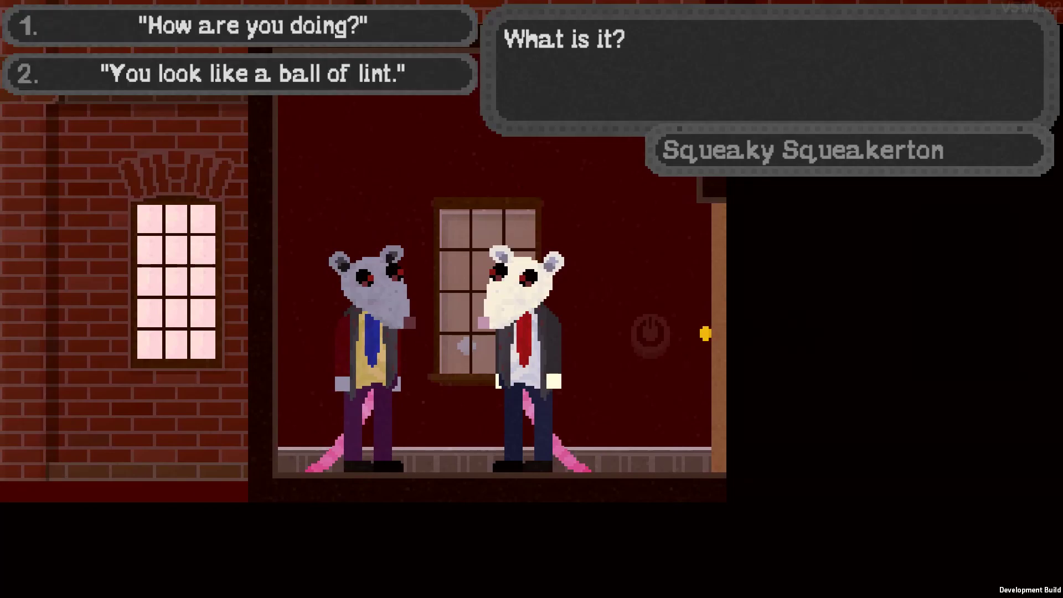
{"action": "key", "text": "d"}
{"action": "key", "text": "a"}
{"action": "key", "text": "Escape"}
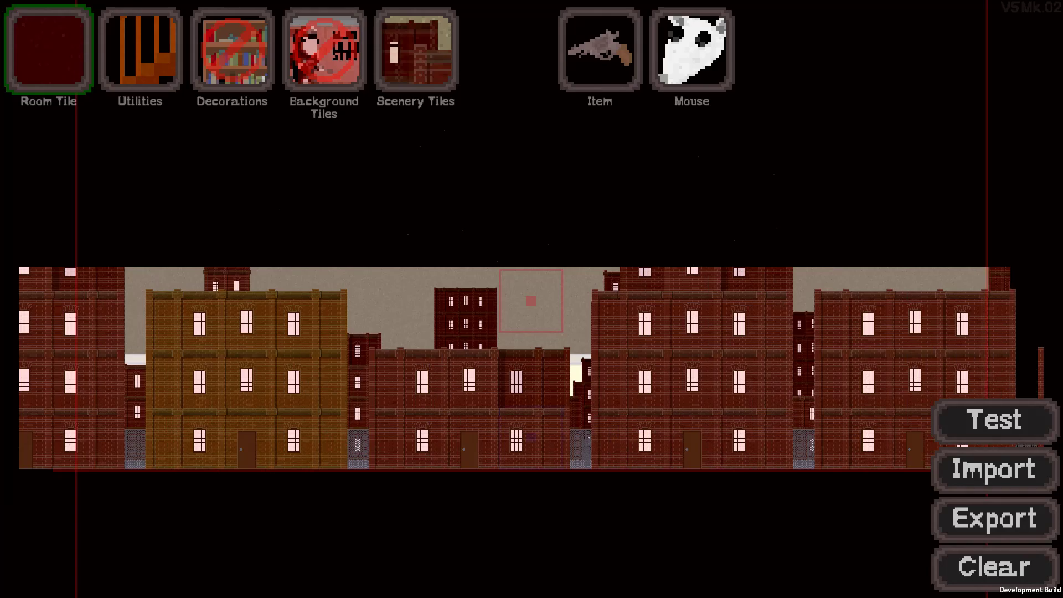
- Test the level again by walking to the scripted mouse and talking to it, then return to the editor
{"action": "left_click", "coordinate": [995, 422]}
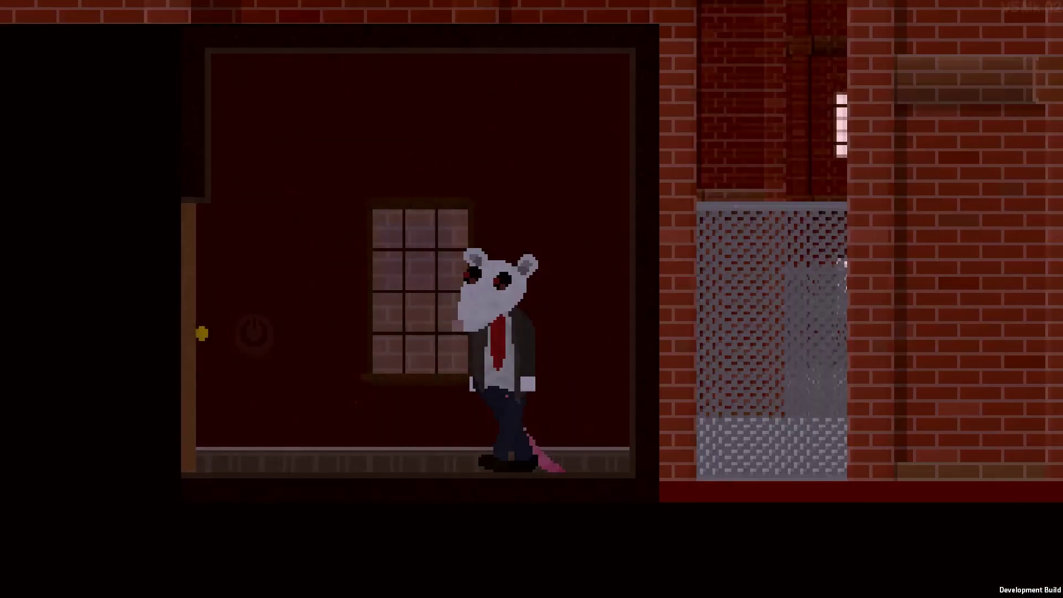
{"action": "key", "text": "a"}
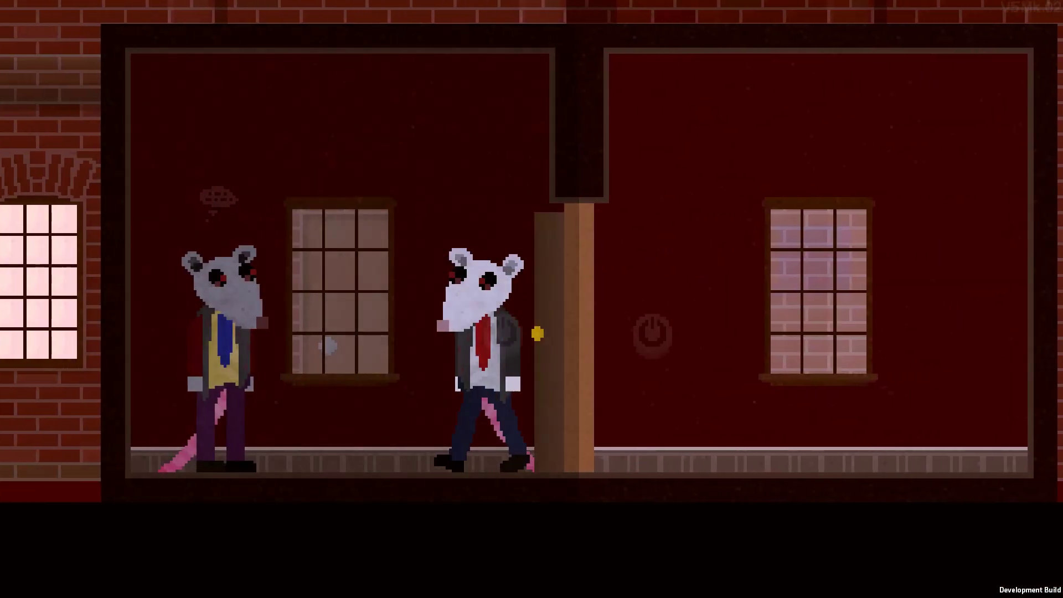
{"action": "key", "text": "e"}
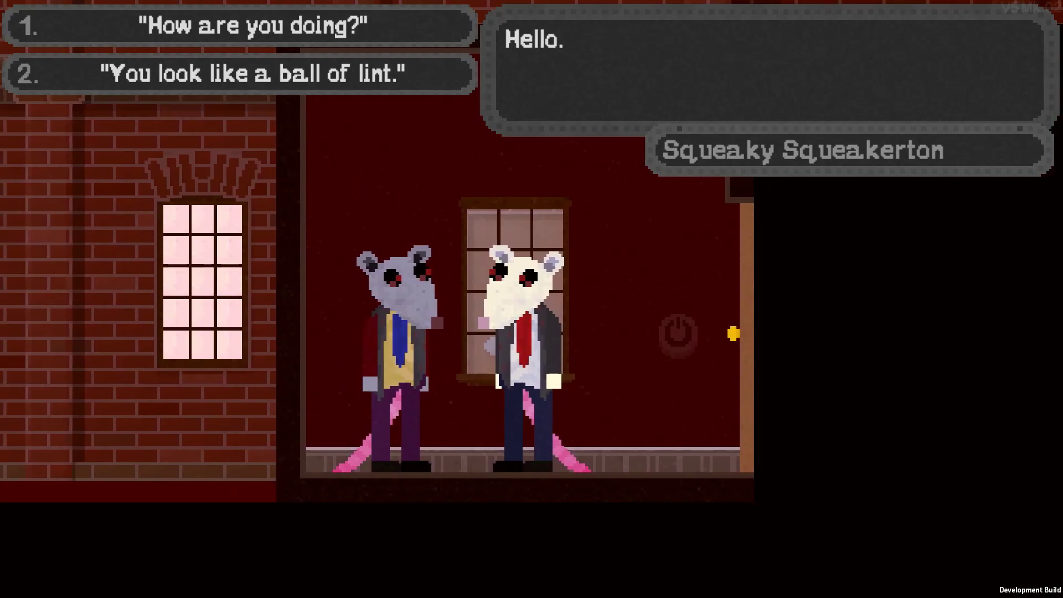
{"action": "key", "text": "Escape"}
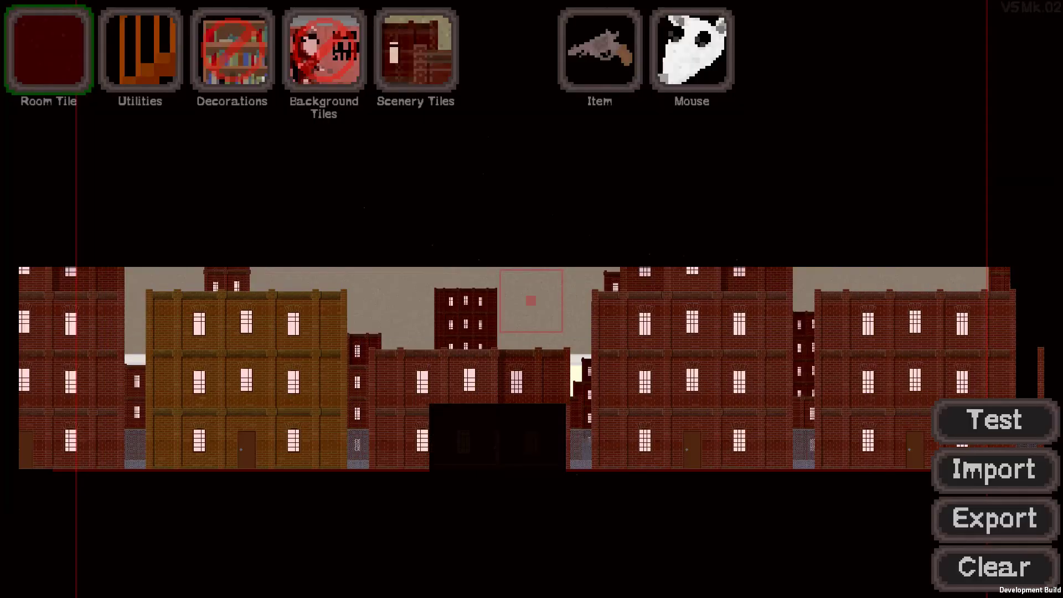
- Leave the full-screen level editor and switch to the Mouse script workbook in Excel
{"action": "key", "text": "alt+Return"}
{"action": "left_click", "coordinate": [885, 310]}
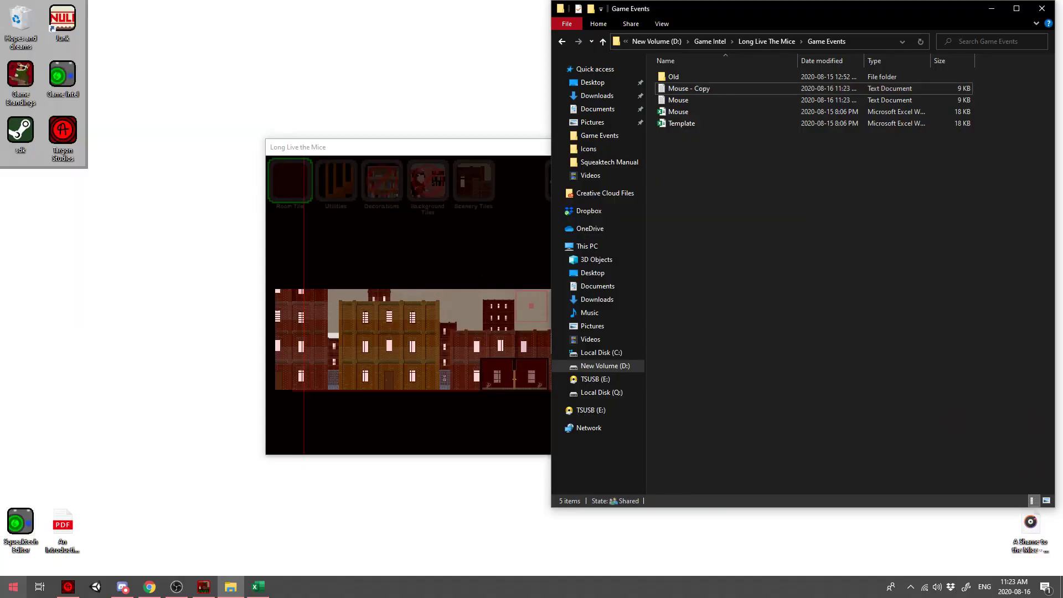
{"action": "left_click", "coordinate": [258, 586]}
{"action": "scroll", "coordinate": [531, 360], "scroll_direction": "down", "scroll_amount": 2}
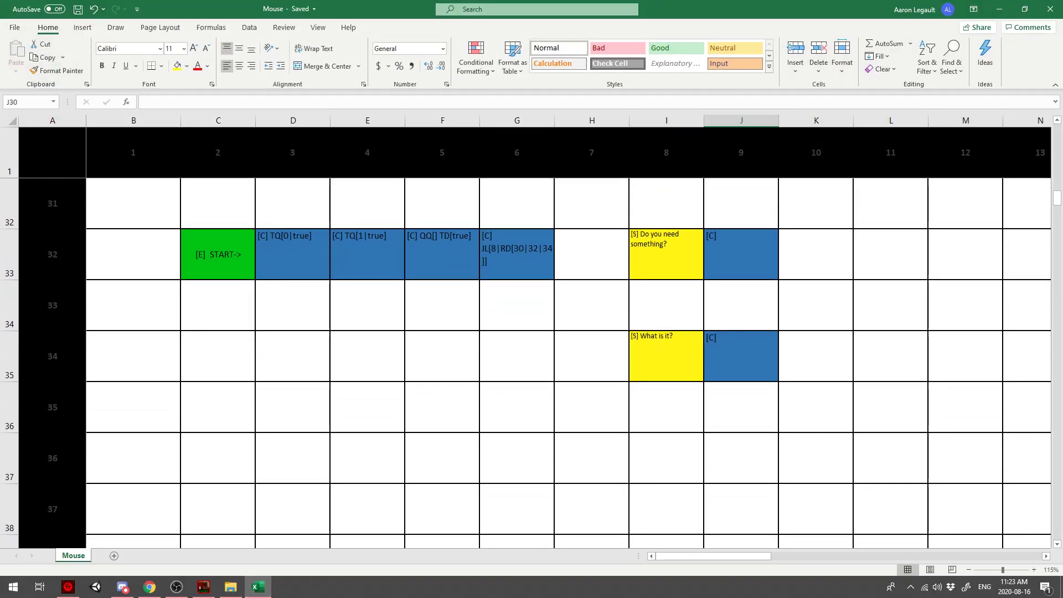
{"action": "left_click_drag", "start_coordinate": [664, 354], "coordinate": [739, 354]}
{"action": "key", "text": "ctrl+c"}
{"action": "left_click", "coordinate": [664, 459]}
{"action": "key", "text": "ctrl+v"}
{"action": "scroll", "coordinate": [664, 459], "scroll_direction": "down", "scroll_amount": 2}
{"action": "scroll", "coordinate": [666, 407], "scroll_direction": "up", "scroll_amount": 1}
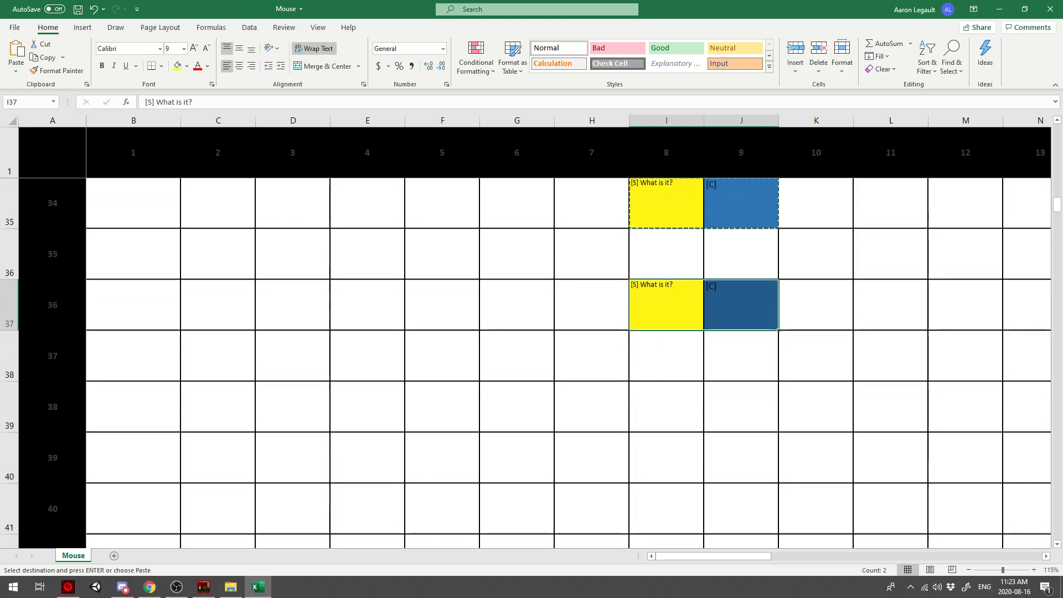
{"action": "left_click", "coordinate": [666, 407]}
{"action": "key", "text": "ctrl+v"}
{"action": "key", "text": "ctrl+z"}
{"action": "key", "text": "ctrl+z"}
- Examine the random jump command in G33 and the empty [C] command beside the first question in D52
{"action": "left_click", "coordinate": [666, 356]}
{"action": "scroll", "coordinate": [666, 356], "scroll_direction": "up", "scroll_amount": 2}
{"action": "left_click", "coordinate": [666, 356]}
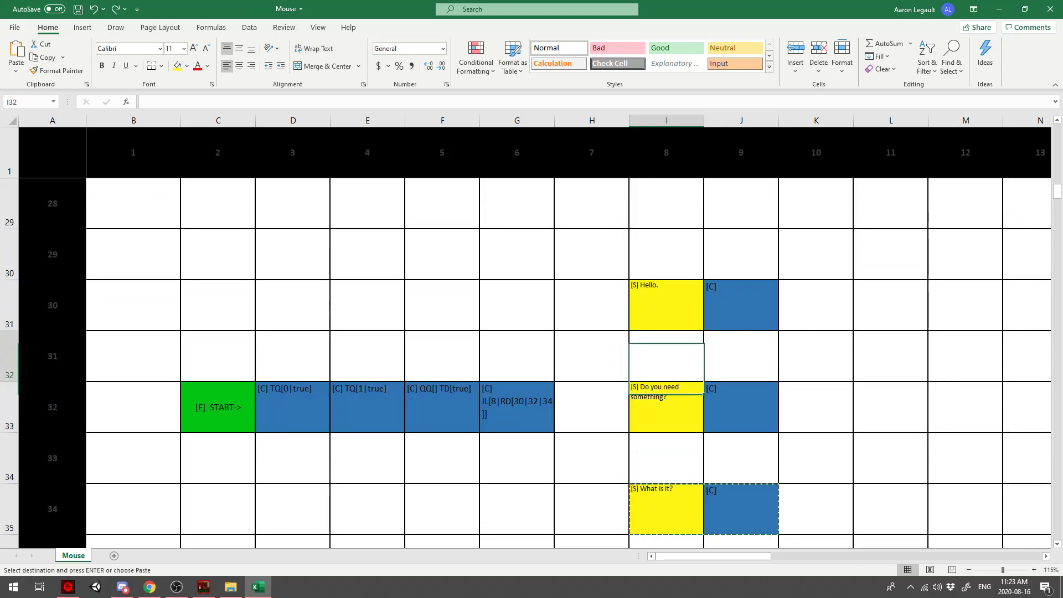
{"action": "double_click", "coordinate": [666, 356]}
{"action": "left_click", "coordinate": [741, 356]}
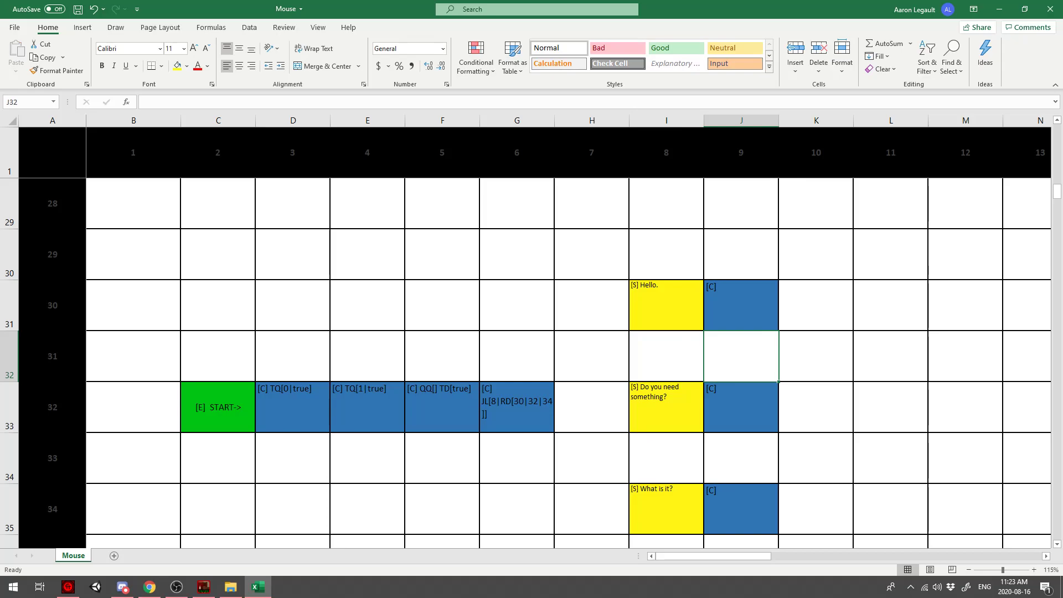
{"action": "scroll", "coordinate": [531, 362], "scroll_direction": "down", "scroll_amount": 7}
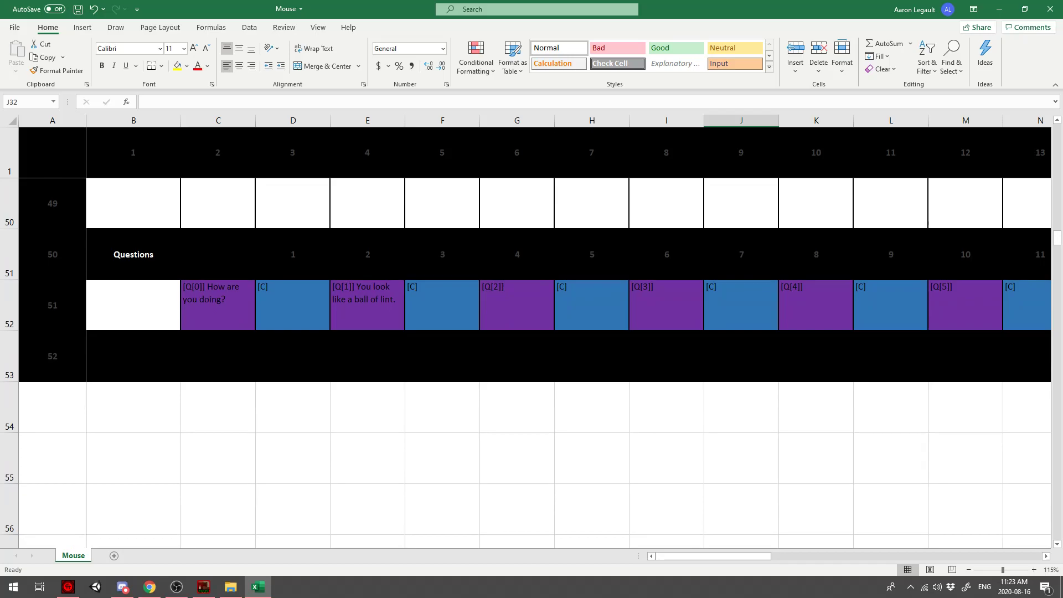
{"action": "left_click", "coordinate": [293, 306]}
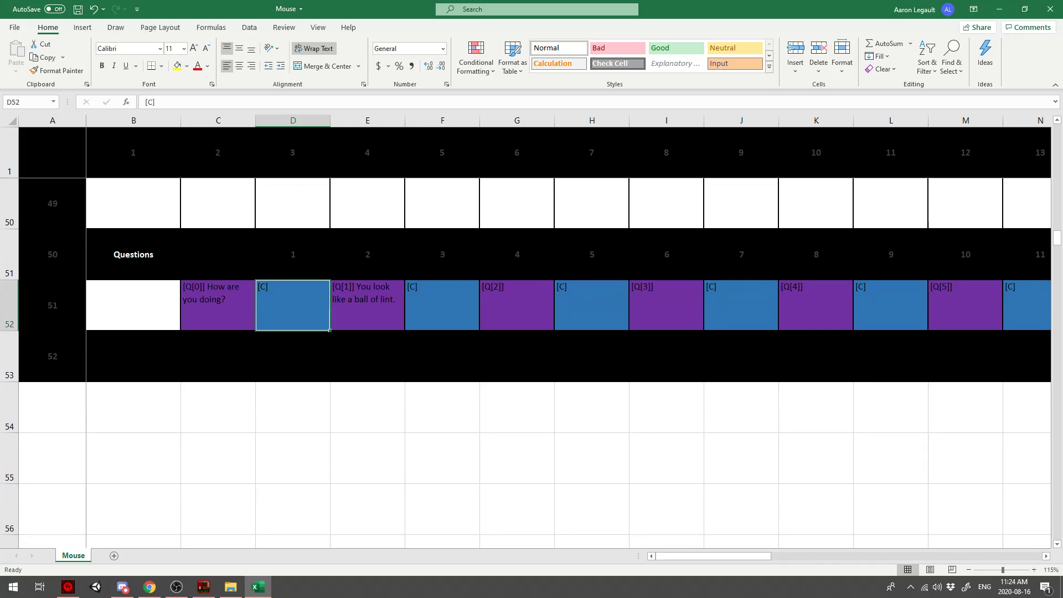
{"action": "scroll", "coordinate": [531, 363], "scroll_direction": "up", "scroll_amount": 7}
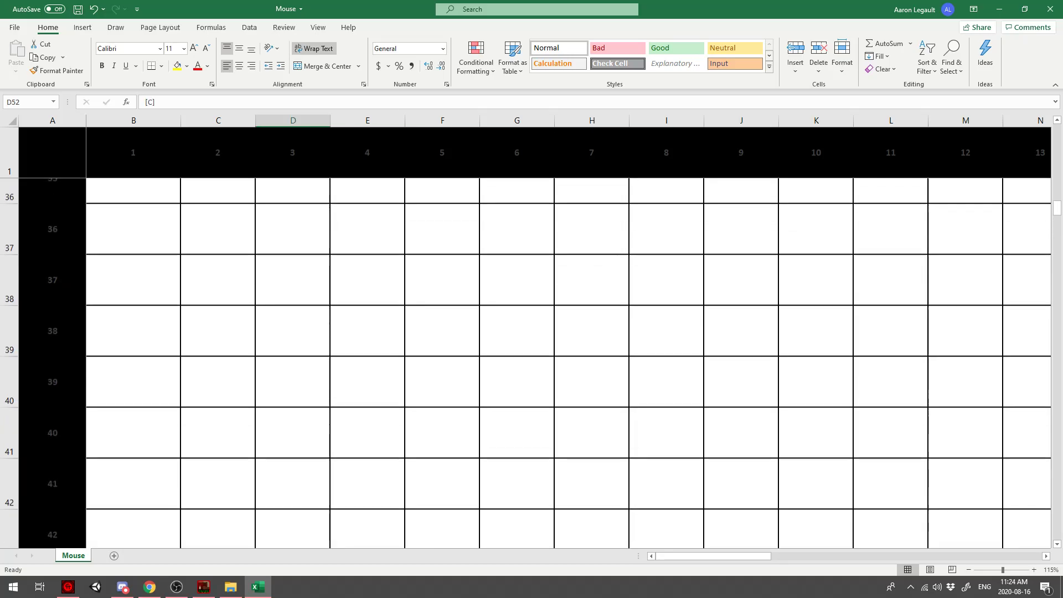
{"action": "left_click", "coordinate": [516, 407]}
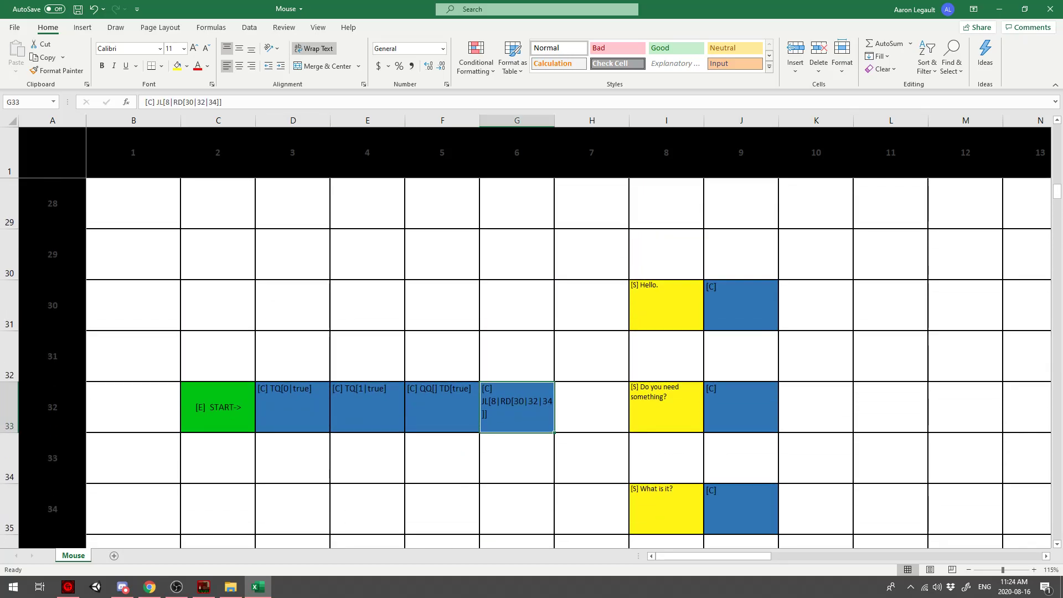
{"action": "double_click", "coordinate": [517, 407]}
{"action": "left_click_drag", "start_coordinate": [505, 402], "coordinate": [494, 389]}
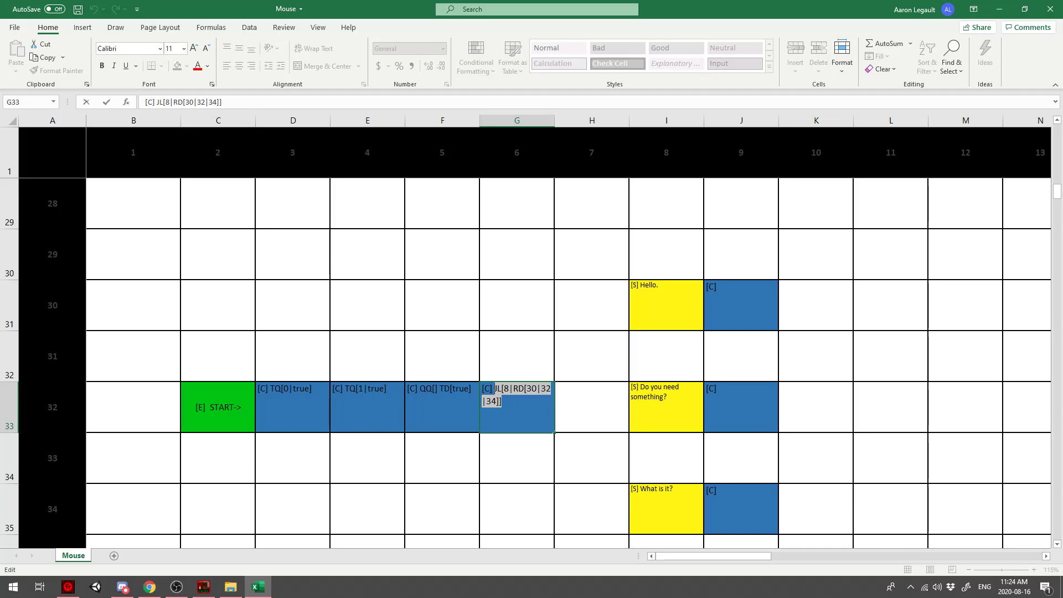
{"action": "scroll", "coordinate": [532, 360], "scroll_direction": "down", "scroll_amount": 7}
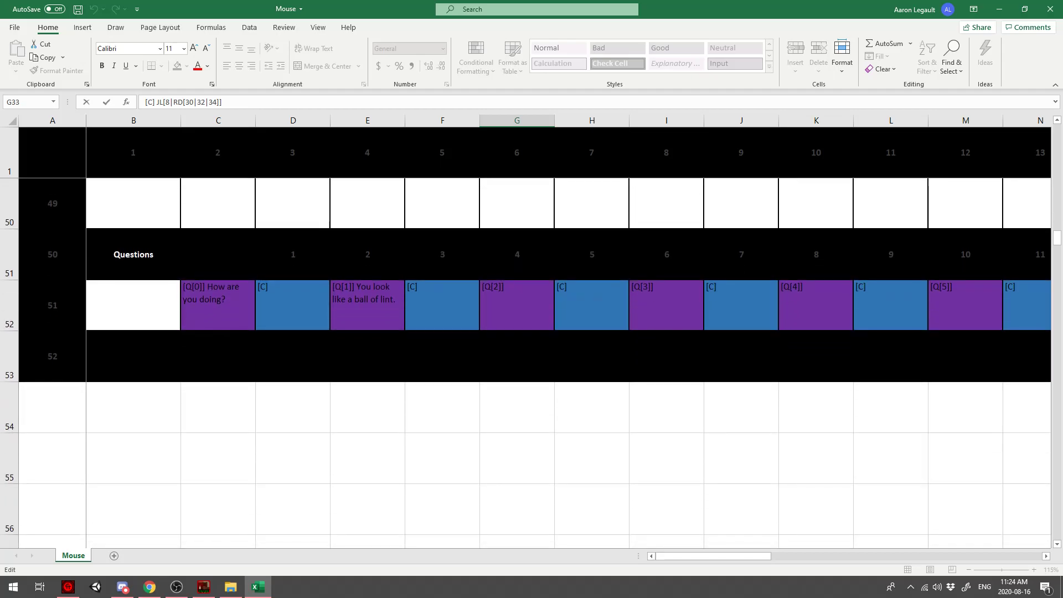
{"action": "double_click", "coordinate": [292, 305]}
{"action": "scroll", "coordinate": [531, 360], "scroll_direction": "up", "scroll_amount": 7}
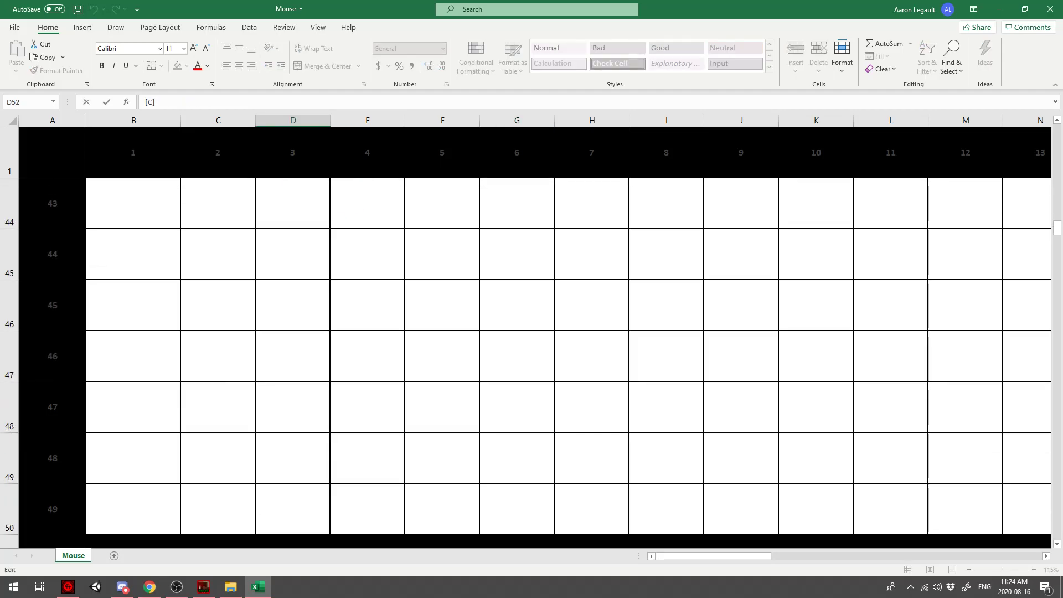
- Copy the dialogue and command pair I35:J35 to I37 and change the I37 text to "[S] I'm good, thank you for asking!"
{"action": "left_click_drag", "start_coordinate": [666, 509], "coordinate": [742, 509]}
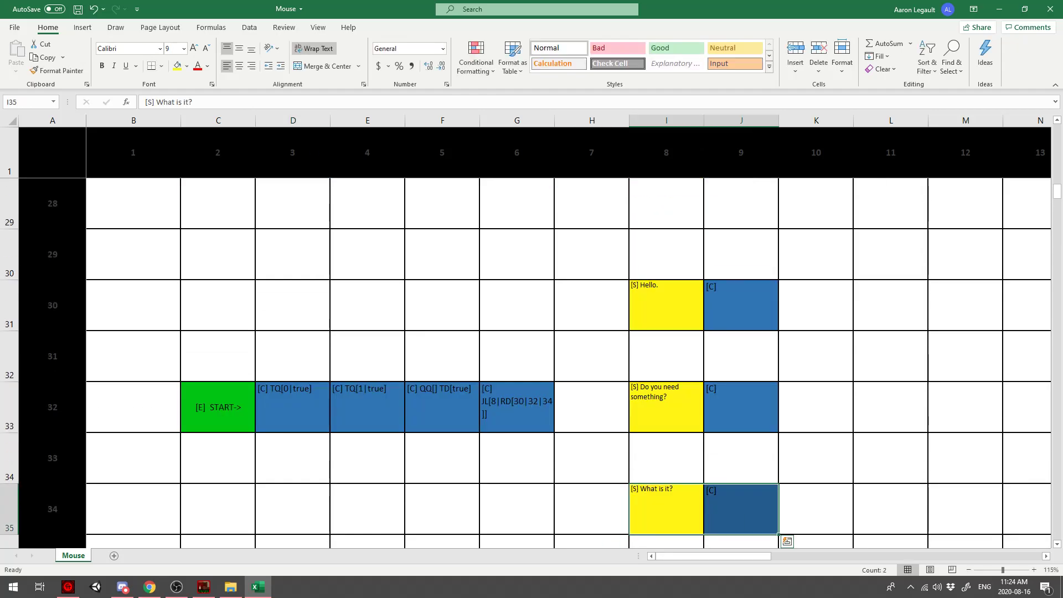
{"action": "key", "text": "ctrl+c"}
{"action": "scroll", "coordinate": [742, 509], "scroll_direction": "down", "scroll_amount": 2}
{"action": "left_click", "coordinate": [666, 305]}
{"action": "key", "text": "ctrl+v"}
{"action": "double_click", "coordinate": [677, 272]}
{"action": "double_click", "coordinate": [676, 286]}
{"action": "left_click_drag", "start_coordinate": [675, 286], "coordinate": [640, 285]}
{"action": "type", "text": "I"}
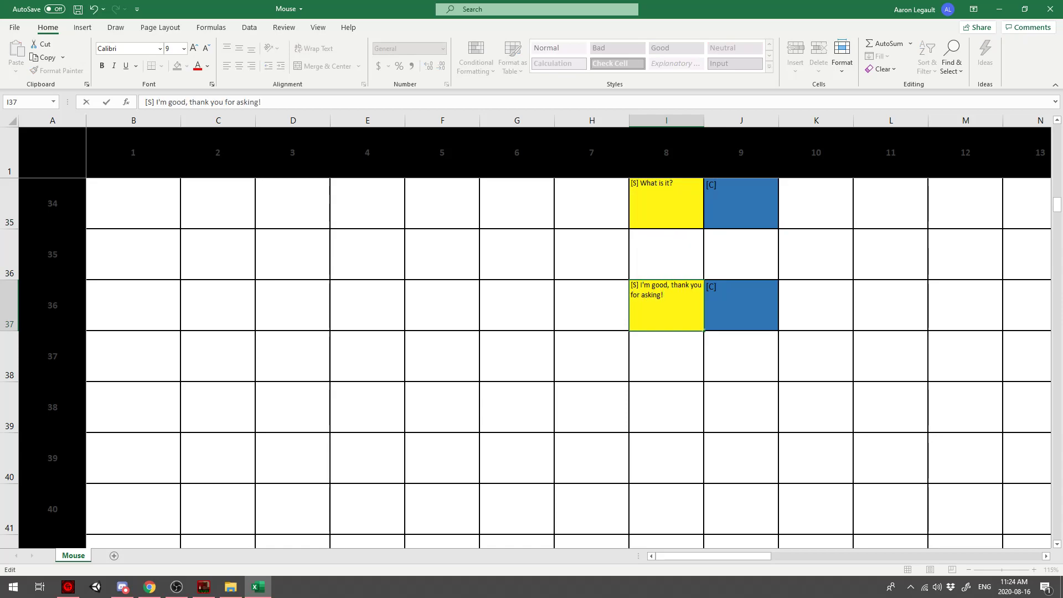
{"action": "scroll", "coordinate": [666, 332], "scroll_direction": "down", "scroll_amount": 2}
{"action": "scroll", "coordinate": [667, 332], "scroll_direction": "up", "scroll_amount": 2}
{"action": "left_click", "coordinate": [741, 305]}
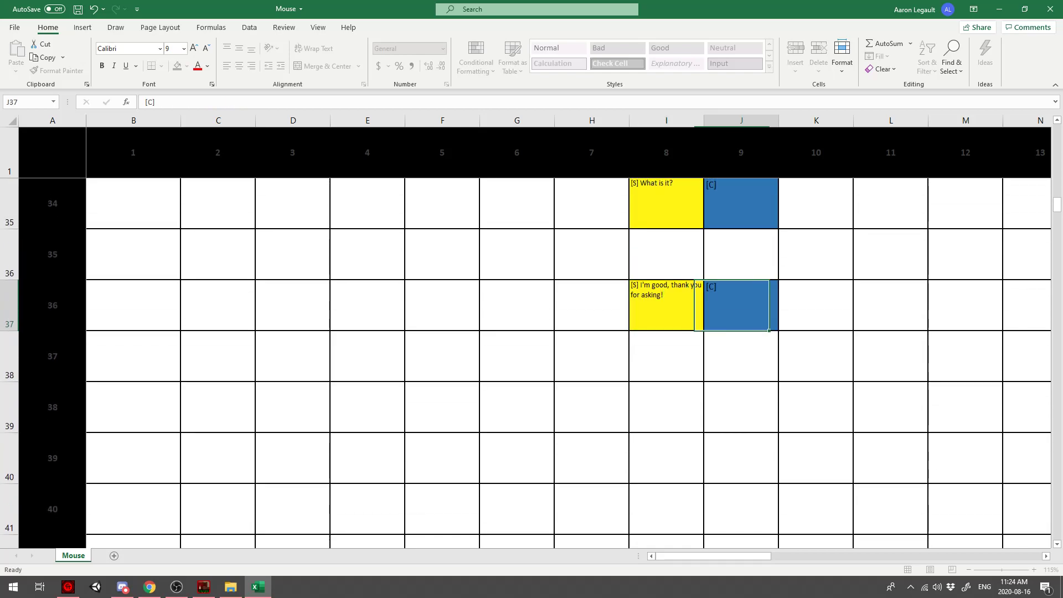
{"action": "left_click_drag", "start_coordinate": [666, 305], "coordinate": [741, 305]}
{"action": "key", "text": "ctrl+c"}
{"action": "left_click", "coordinate": [741, 305]}
{"action": "key", "text": "ctrl+v"}
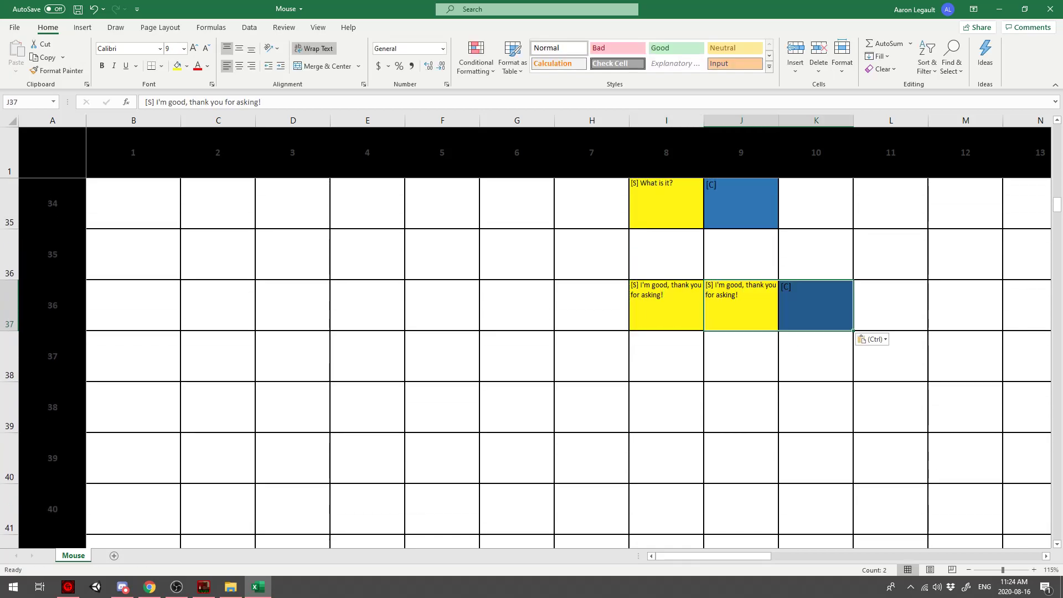
{"action": "key", "text": "ctrl+z"}
{"action": "left_click", "coordinate": [666, 356]}
{"action": "double_click", "coordinate": [741, 356]}
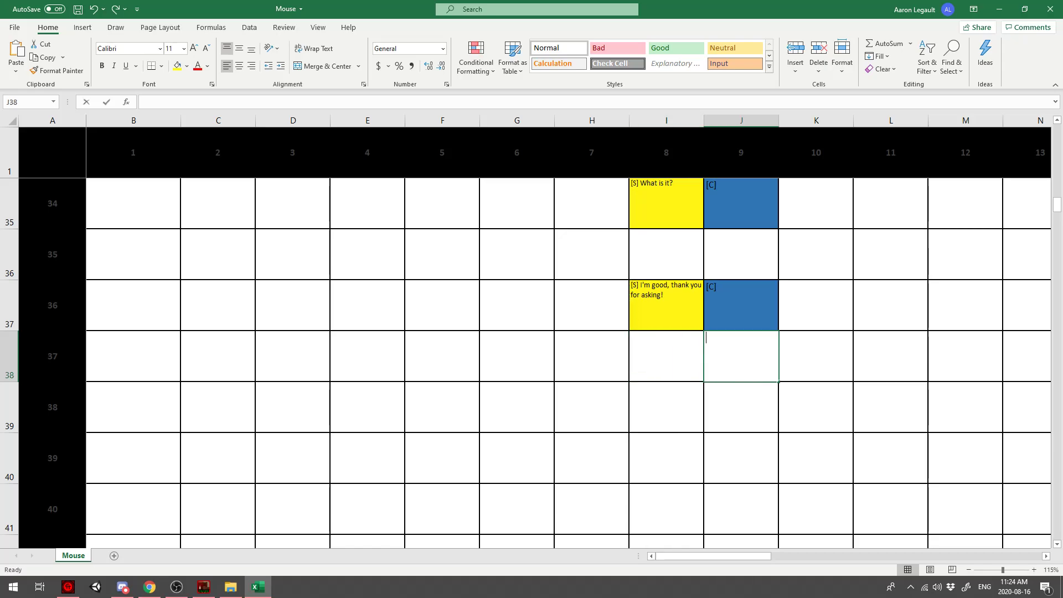
- Check the script column and row numbers of the reply in I37 against the black grid headers
{"action": "left_click_drag", "start_coordinate": [666, 305], "coordinate": [742, 305]}
{"action": "scroll", "coordinate": [531, 332], "scroll_direction": "down", "scroll_amount": 5}
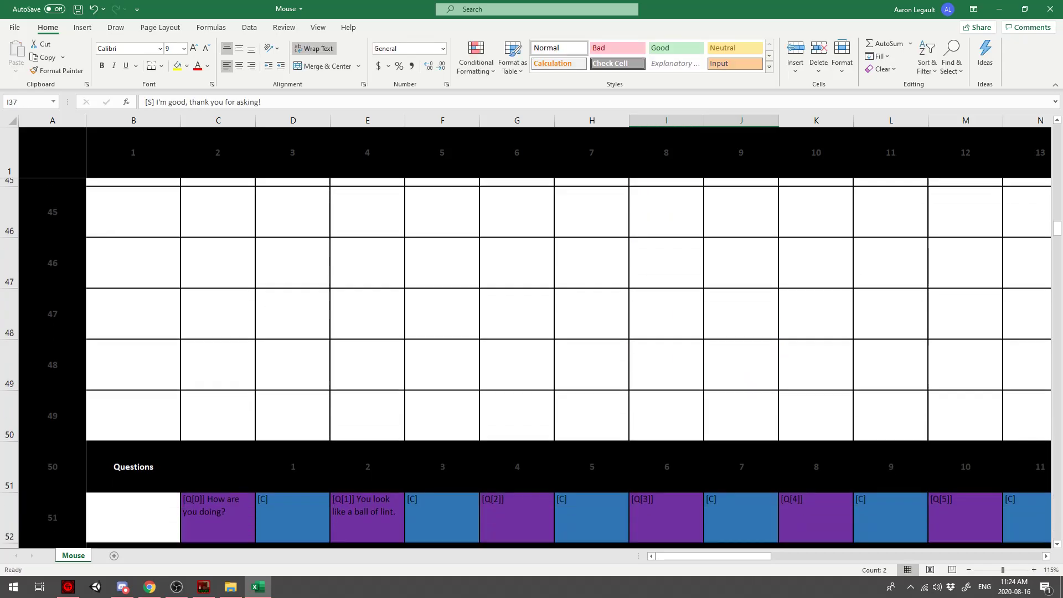
{"action": "double_click", "coordinate": [293, 305]}
{"action": "scroll", "coordinate": [293, 305], "scroll_direction": "up", "scroll_amount": 6}
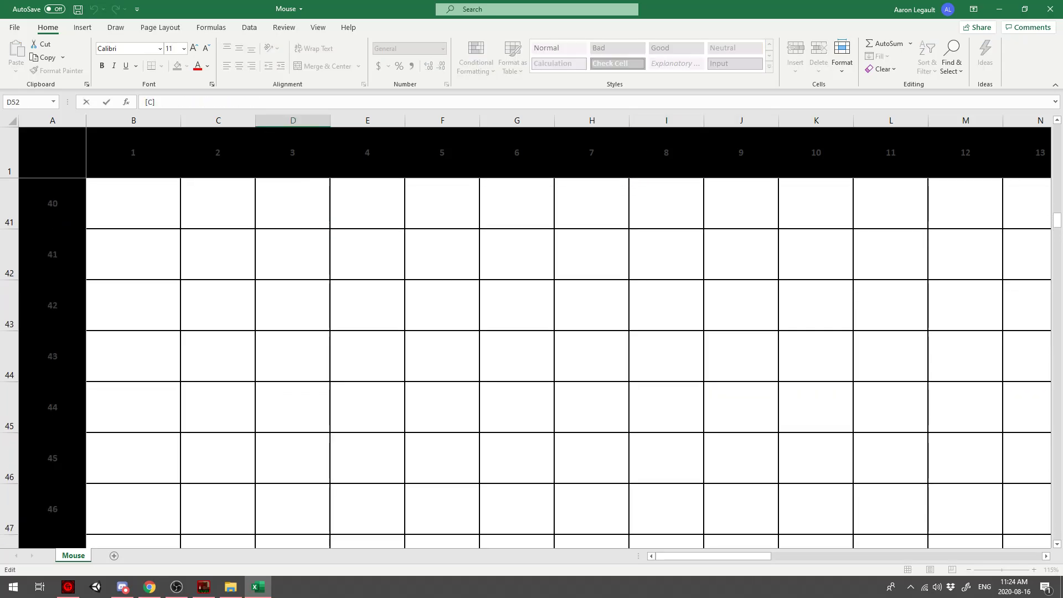
{"action": "left_click", "coordinate": [666, 457]}
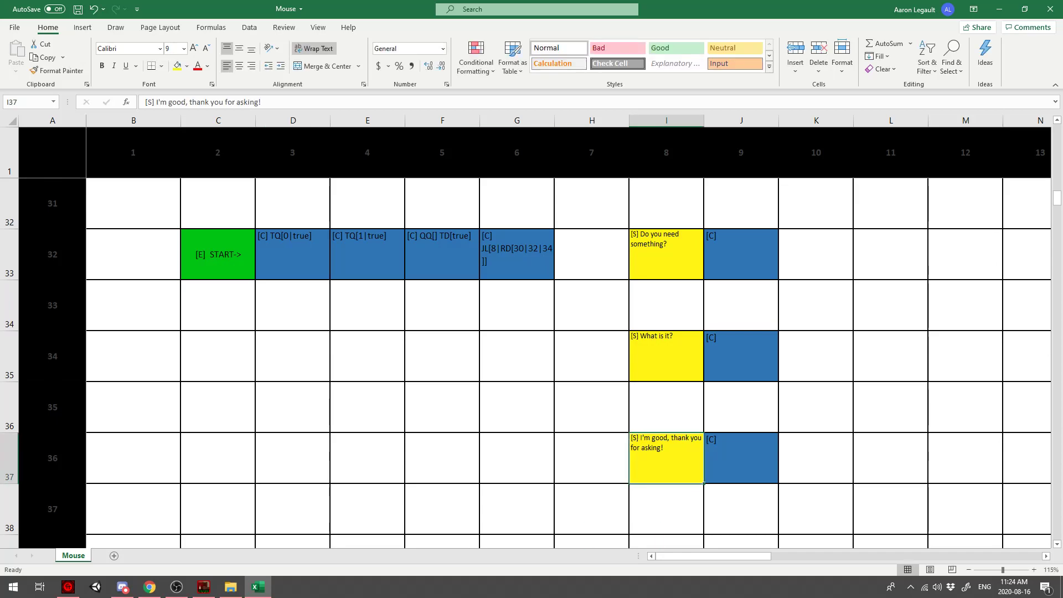
{"action": "left_click_drag", "start_coordinate": [666, 254], "coordinate": [666, 458]}
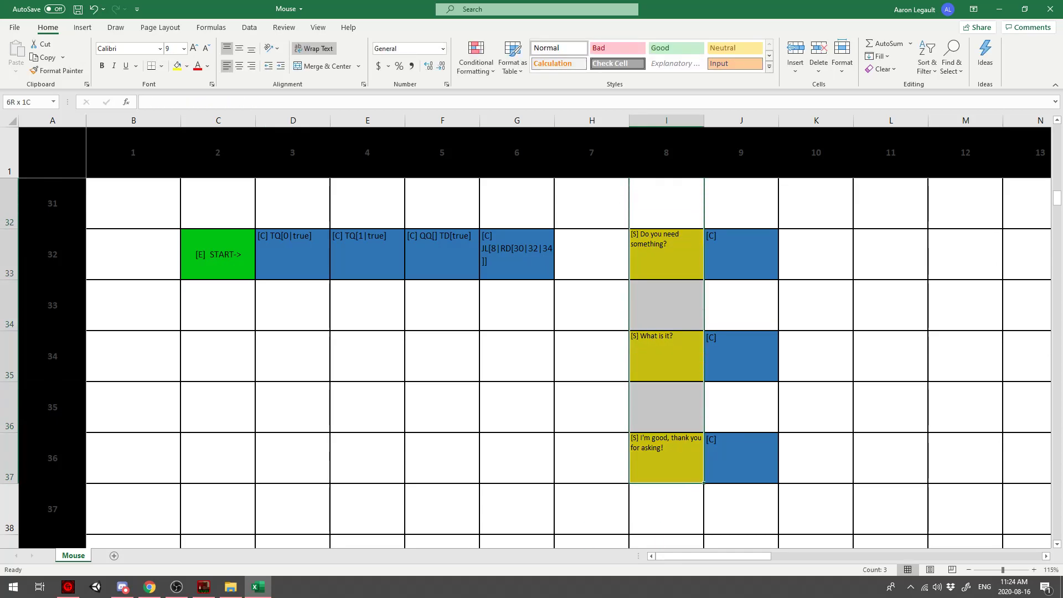
{"action": "left_click_drag", "start_coordinate": [133, 457], "coordinate": [665, 458]}
{"action": "left_click", "coordinate": [666, 457]}
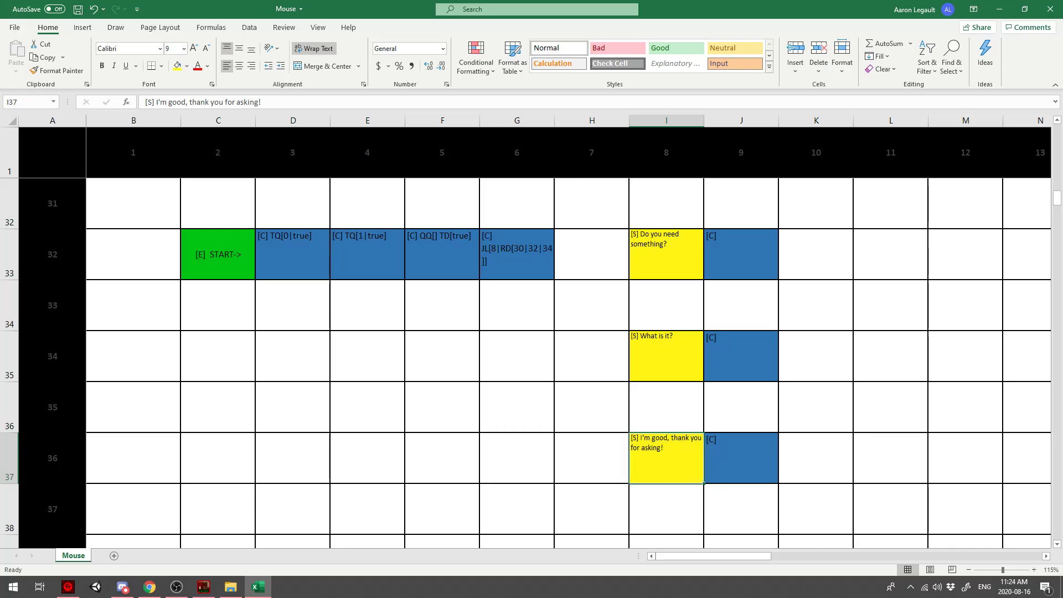
- Set the command beside the "How are you doing?" question in D52 to [C] JL[8|36]
{"action": "scroll", "coordinate": [535, 363], "scroll_direction": "down", "scroll_amount": 8}
{"action": "scroll", "coordinate": [535, 363], "scroll_direction": "up", "scroll_amount": 3}
{"action": "left_click", "coordinate": [293, 458]}
{"action": "key", "text": "F2"}
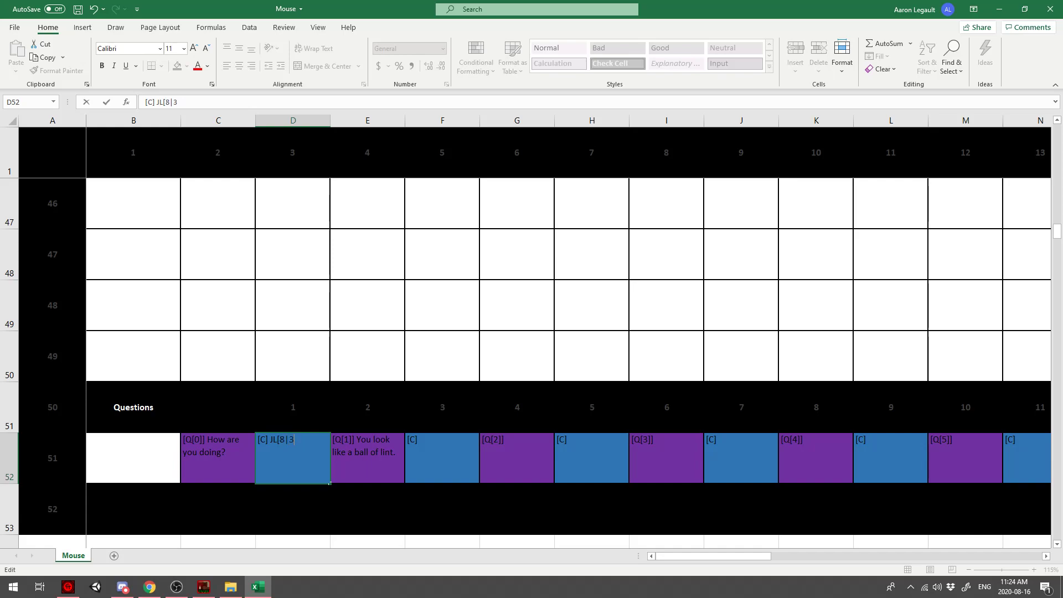
{"action": "left_click", "coordinate": [293, 356]}
{"action": "left_click_drag", "start_coordinate": [218, 458], "coordinate": [293, 457]}
- Copy the reply pair I37:J37 to I39 and change the I39 text to "[S] I'm going to kill you!!!"
{"action": "scroll", "coordinate": [568, 362], "scroll_direction": "up", "scroll_amount": 4}
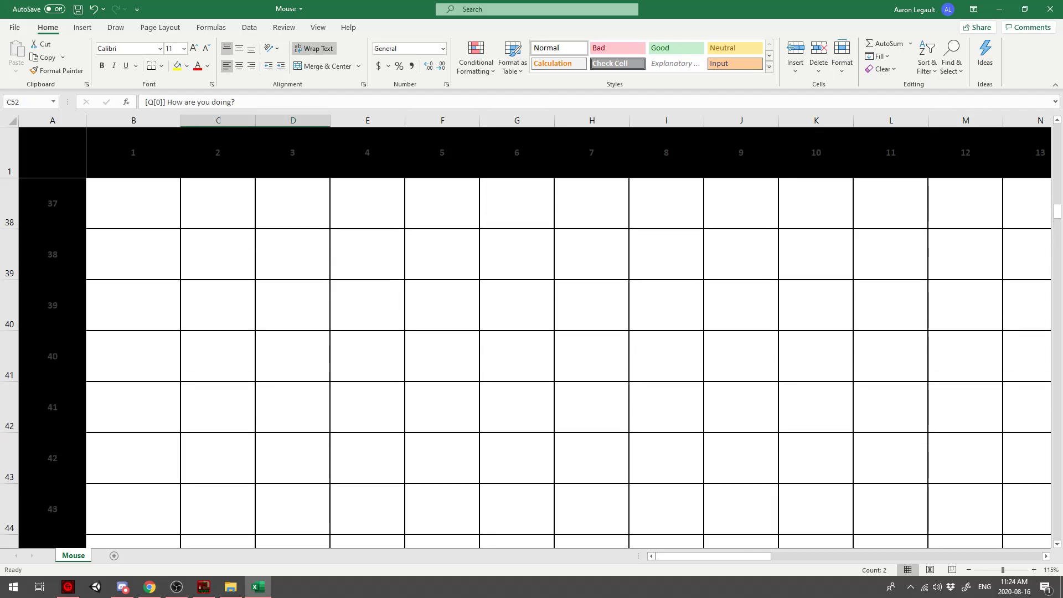
{"action": "left_click", "coordinate": [741, 305]}
{"action": "left_click_drag", "start_coordinate": [666, 305], "coordinate": [741, 305]}
{"action": "key", "text": "ctrl+c"}
{"action": "left_click", "coordinate": [666, 407]}
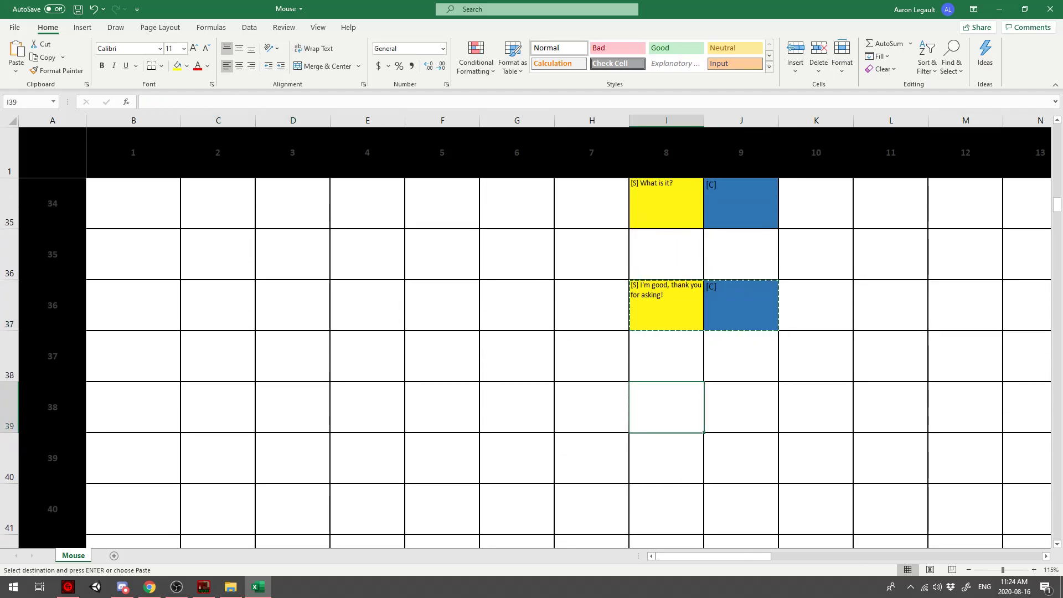
{"action": "key", "text": "ctrl+v"}
{"action": "double_click", "coordinate": [673, 402]}
{"action": "left_click_drag", "start_coordinate": [672, 398], "coordinate": [642, 387]}
{"action": "left_click", "coordinate": [662, 396]}
{"action": "key", "text": "BackSpace"}
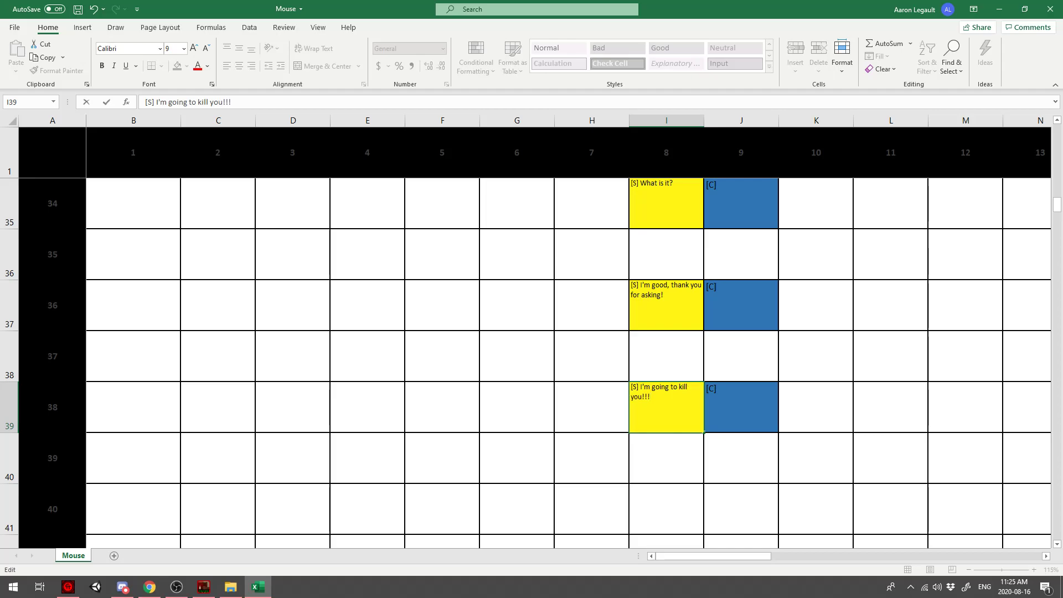
- Copy the jump command from D52 to F52, beside the "You look like a ball of lint." question
{"action": "scroll", "coordinate": [568, 362], "scroll_direction": "down", "scroll_amount": 4}
{"action": "left_click", "coordinate": [293, 458]}
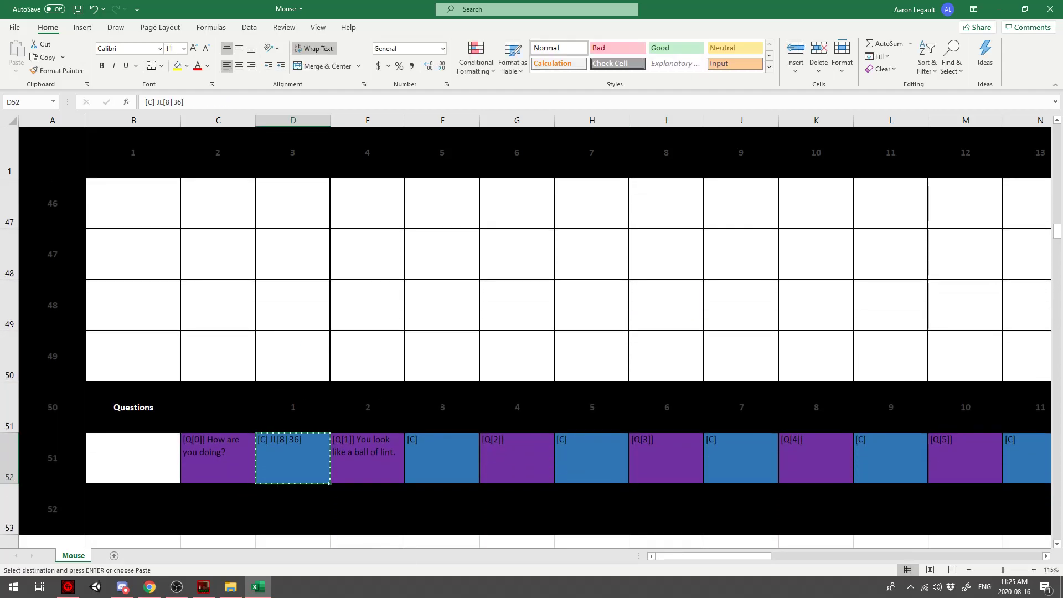
{"action": "key", "text": "ctrl+c"}
{"action": "left_click", "coordinate": [442, 458]}
{"action": "key", "text": "ctrl+v"}
- Change the jump command in F52 to [C] JL[8|38] to match the second reply's row, and save the workbook
{"action": "double_click", "coordinate": [444, 440]}
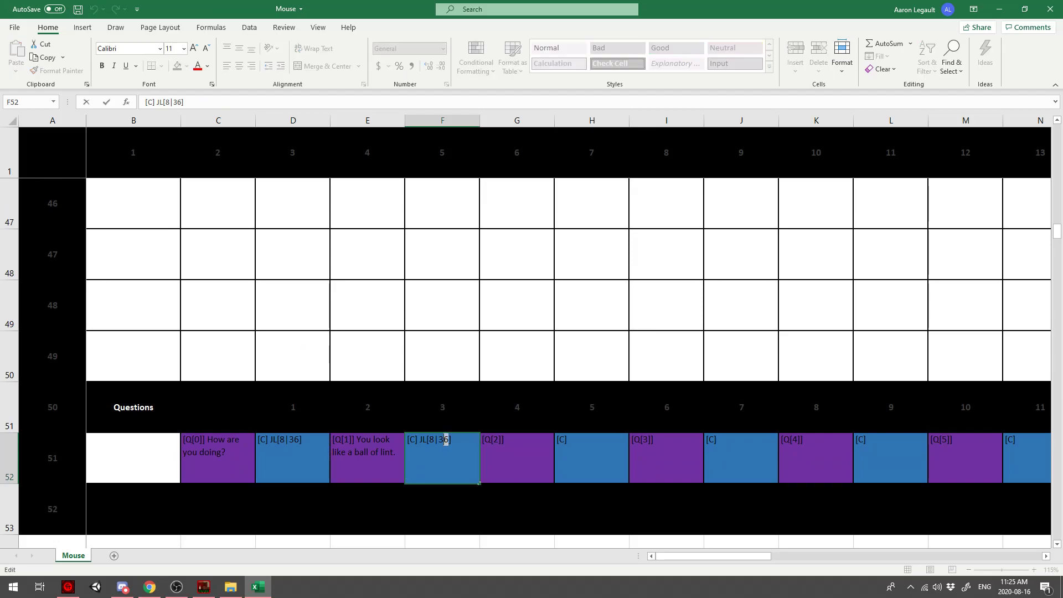
{"action": "scroll", "coordinate": [446, 439], "scroll_direction": "up", "scroll_amount": 4}
{"action": "left_click_drag", "start_coordinate": [666, 205], "coordinate": [666, 408]}
{"action": "left_click_drag", "start_coordinate": [134, 408], "coordinate": [666, 408]}
{"action": "scroll", "coordinate": [665, 408], "scroll_direction": "down", "scroll_amount": 3}
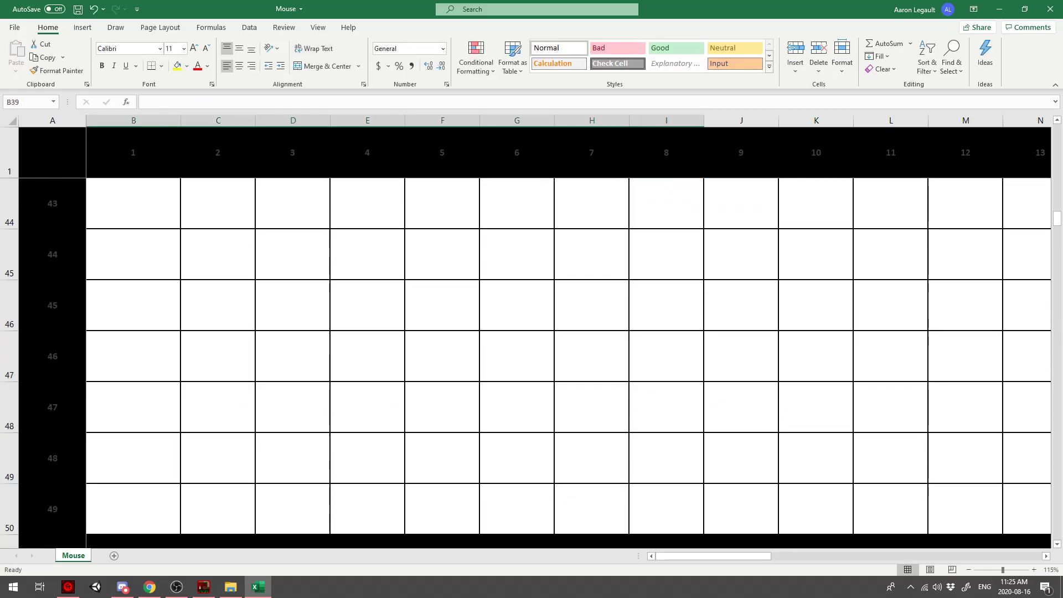
{"action": "scroll", "coordinate": [666, 408], "scroll_direction": "down", "scroll_amount": 2}
{"action": "double_click", "coordinate": [449, 305]}
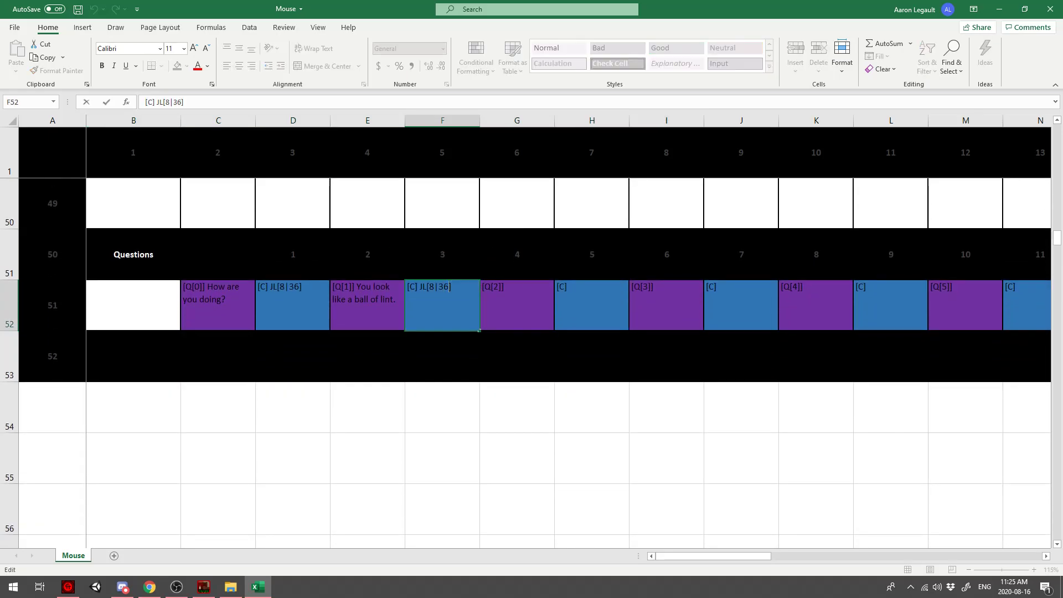
{"action": "left_click", "coordinate": [443, 204]}
{"action": "key", "text": "ctrl+s"}
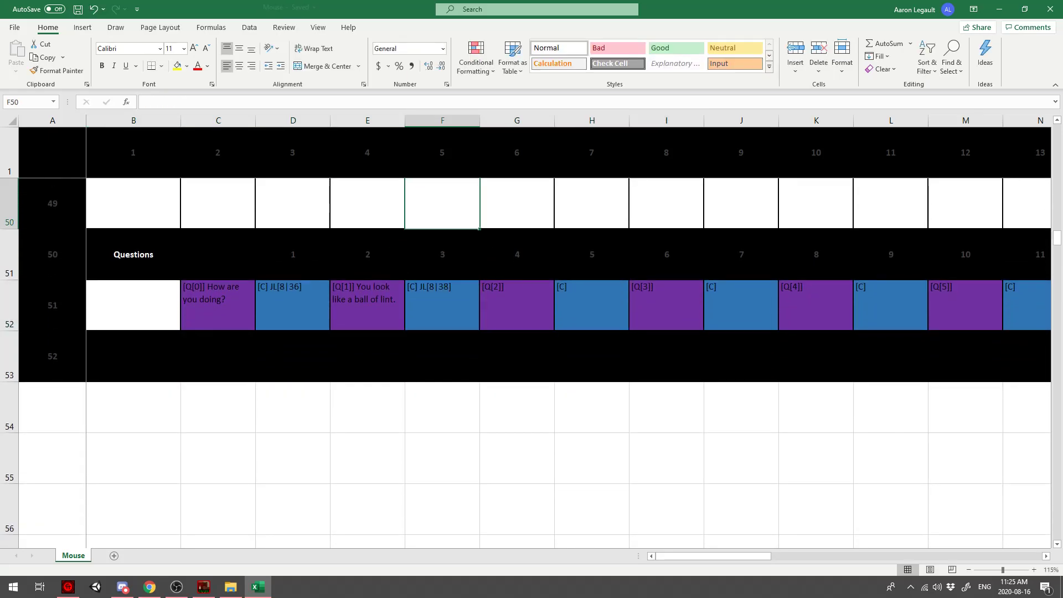
- Replace the outdated Mouse - Copy text file in the Game Events folder with the newly saved script
{"action": "scroll", "coordinate": [535, 362], "scroll_direction": "up", "scroll_amount": 6}
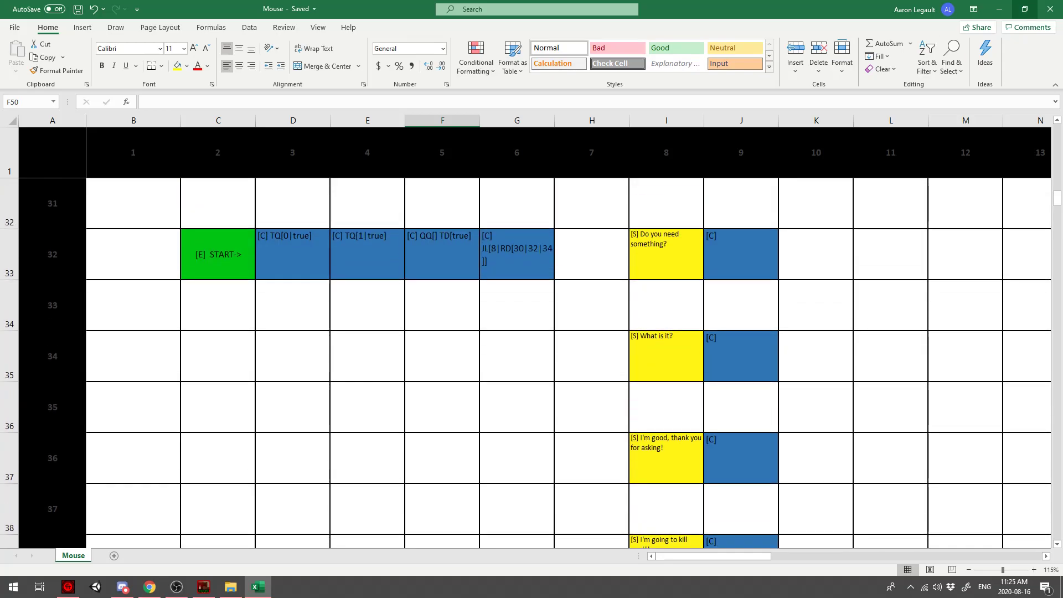
{"action": "left_click", "coordinate": [999, 8]}
{"action": "left_click", "coordinate": [720, 88]}
{"action": "key", "text": "Delete"}
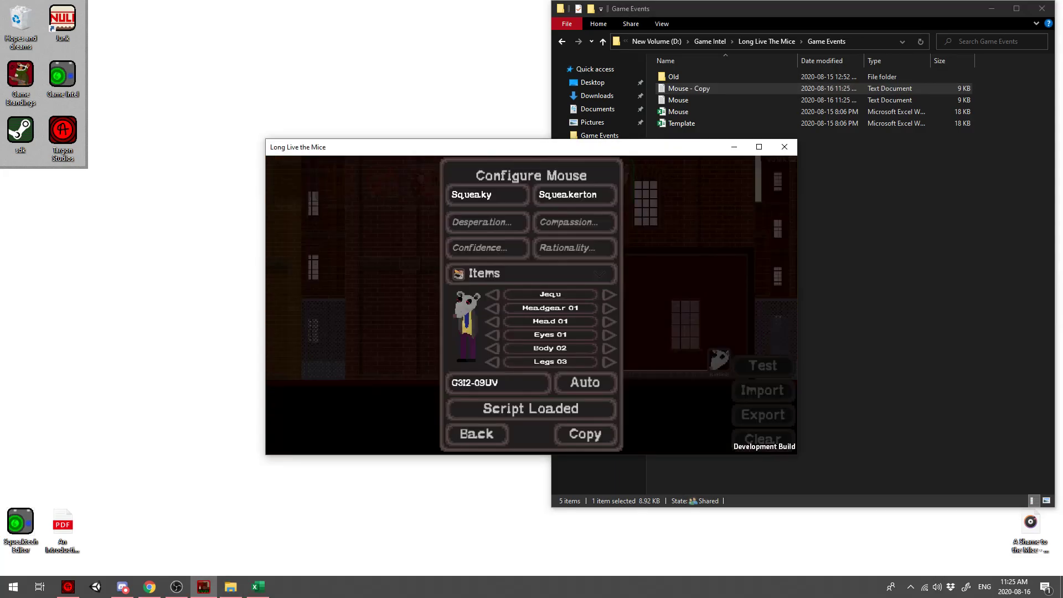
- Return to the Long Live the Mice editor, close the mouse configuration, and start a level test
{"action": "left_click", "coordinate": [762, 390]}
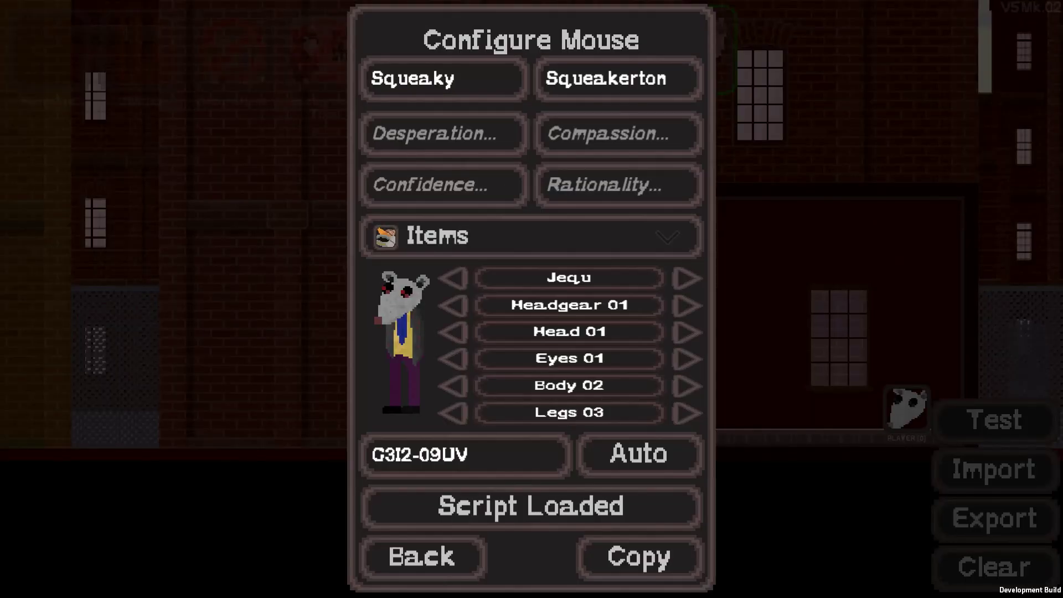
{"action": "left_click", "coordinate": [422, 556]}
{"action": "left_click", "coordinate": [995, 419]}
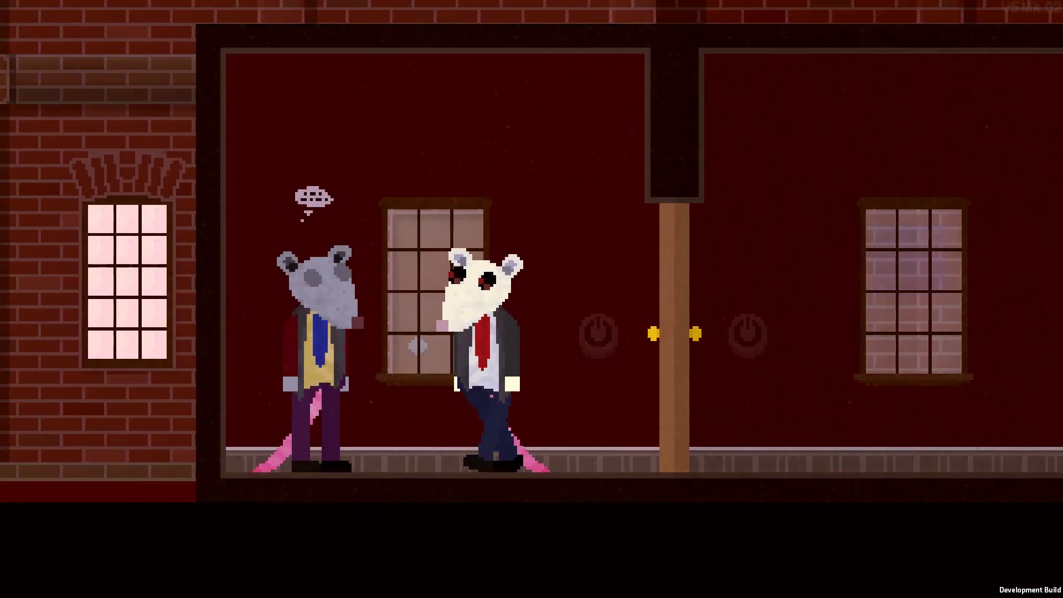
- Talk to the mouse in the test level, ask "How are you doing?", dismiss its reply, and exit the test
{"action": "key", "text": "e"}
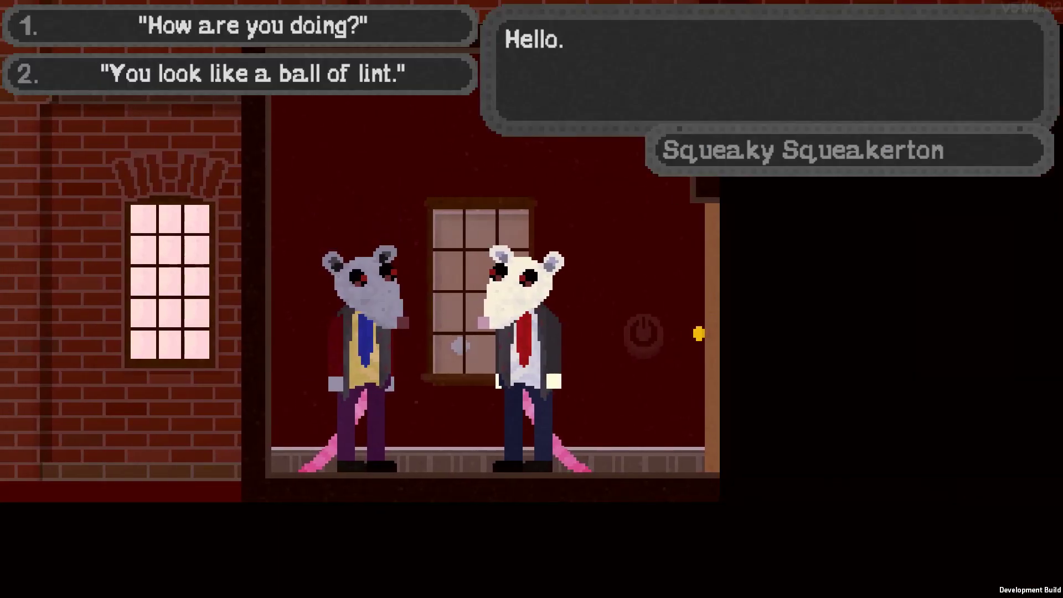
{"action": "key", "text": "1"}
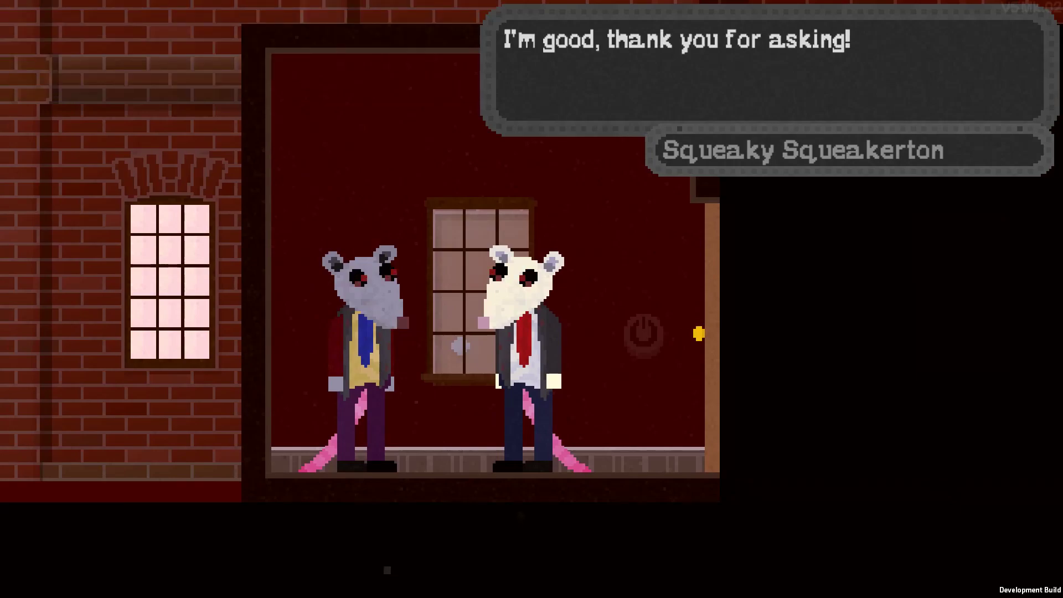
{"action": "key", "text": "space"}
{"action": "key", "text": "a"}
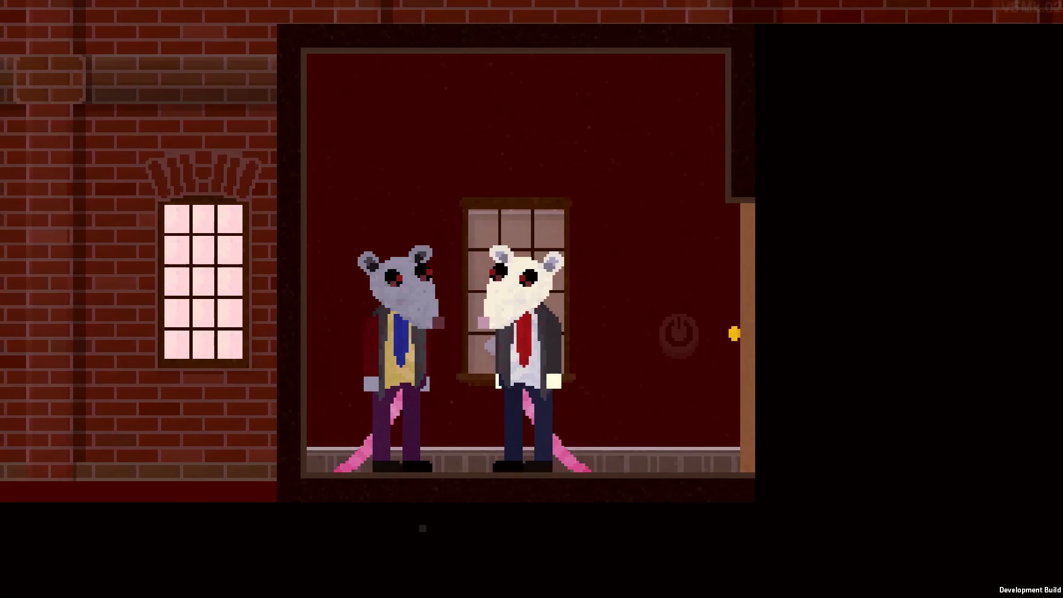
{"action": "key", "text": "Escape"}
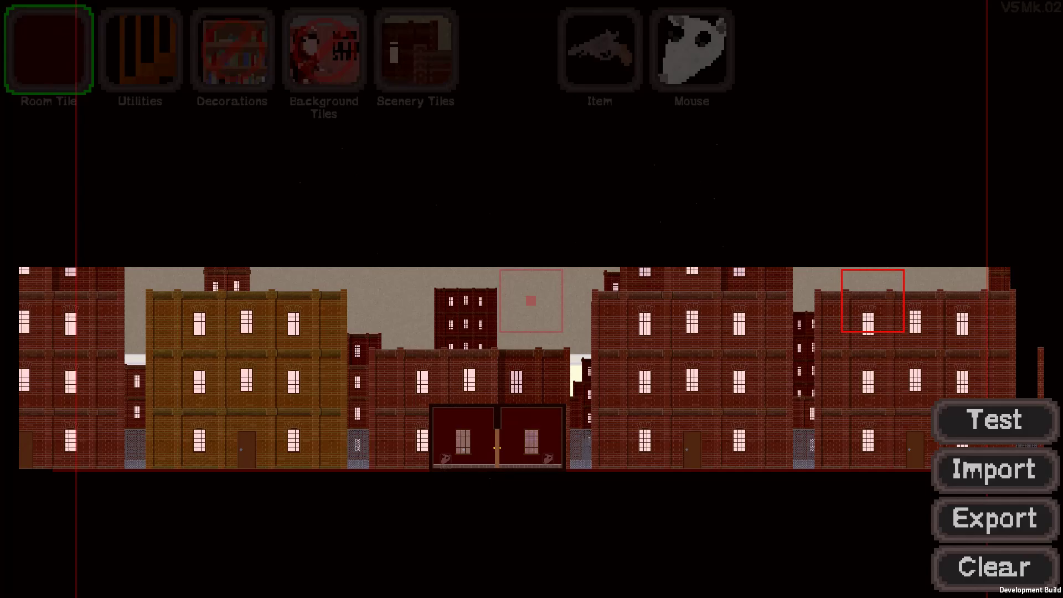
- Run the level test again, say "You look like a ball of lint." to the mouse, and exit after its reply
{"action": "left_click", "coordinate": [994, 421]}
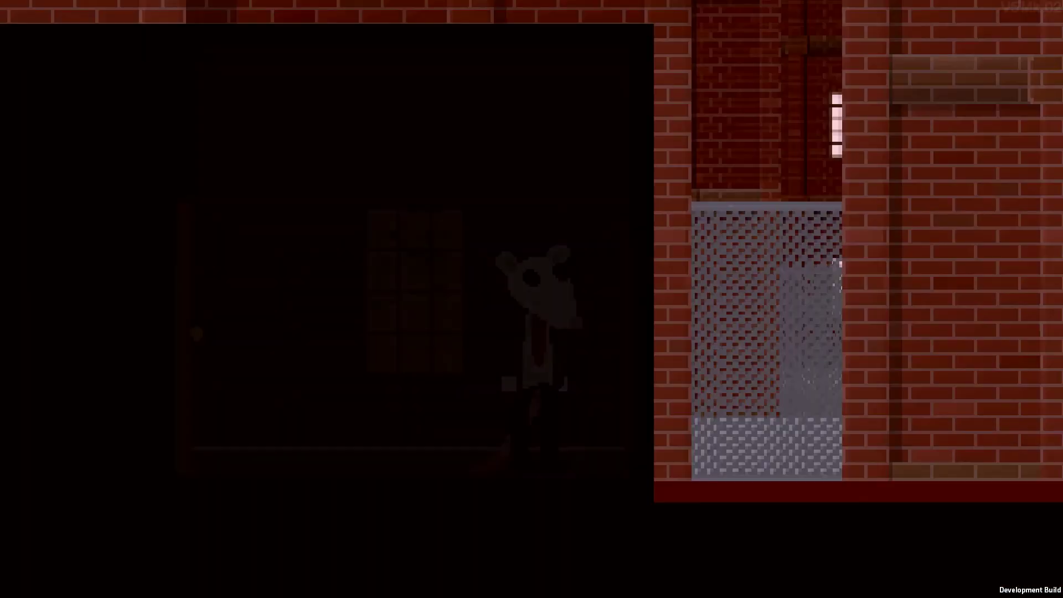
{"action": "key", "text": "a"}
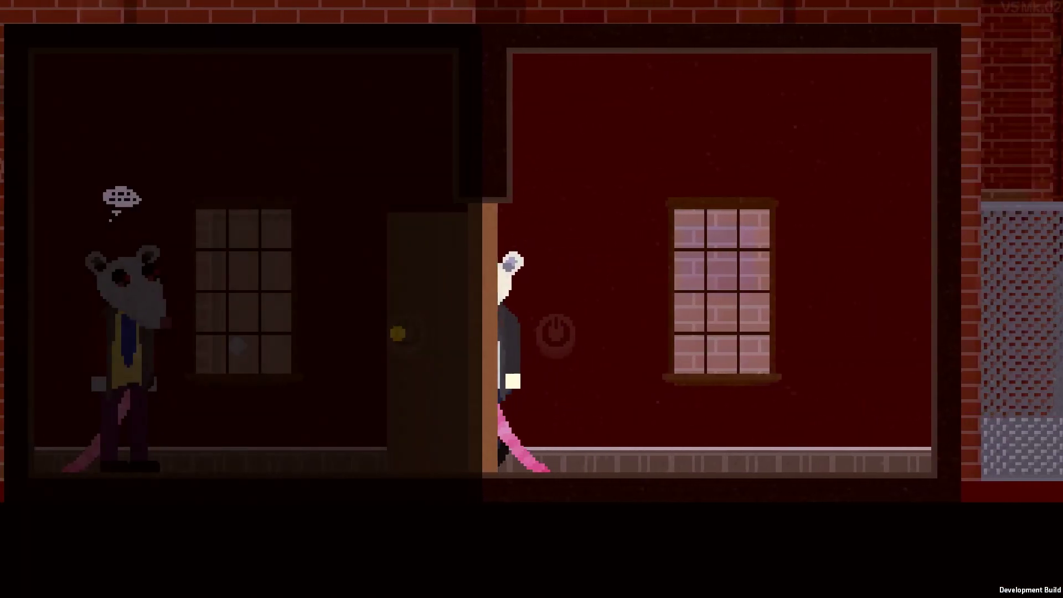
{"action": "key", "text": "e"}
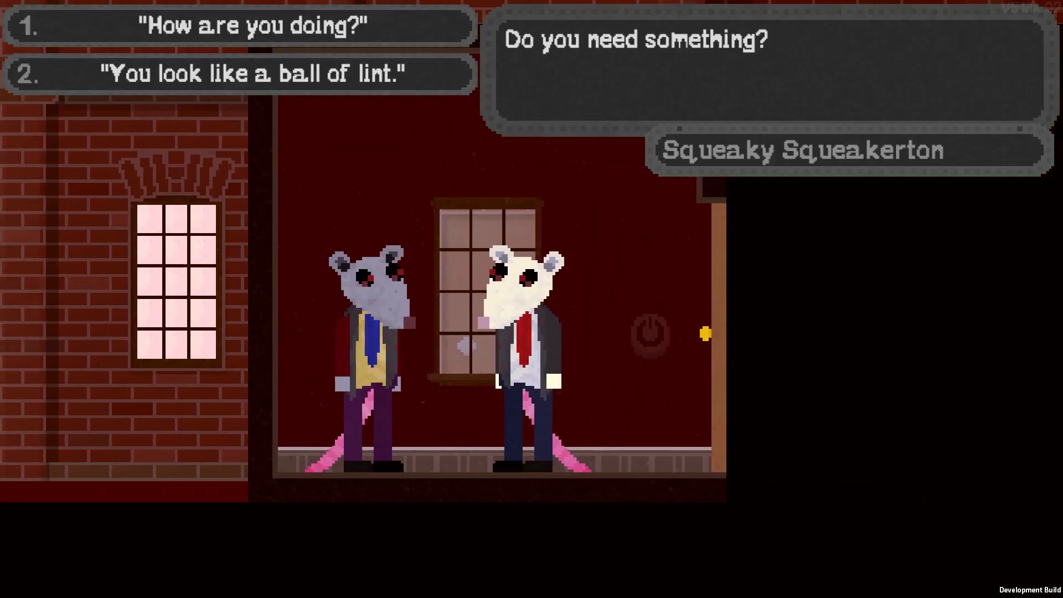
{"action": "key", "text": "2"}
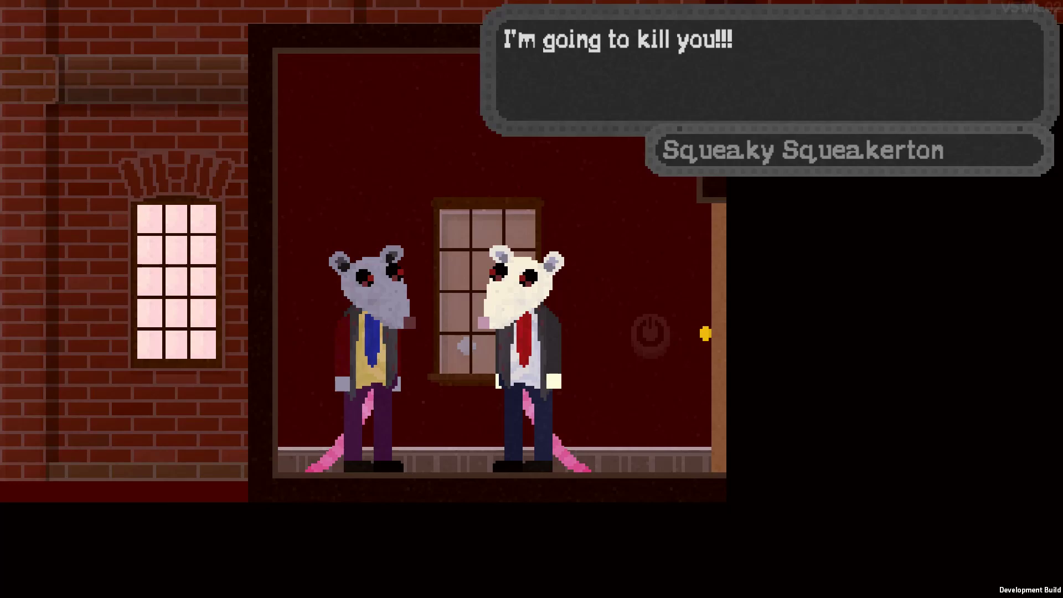
{"action": "key", "text": "Escape"}
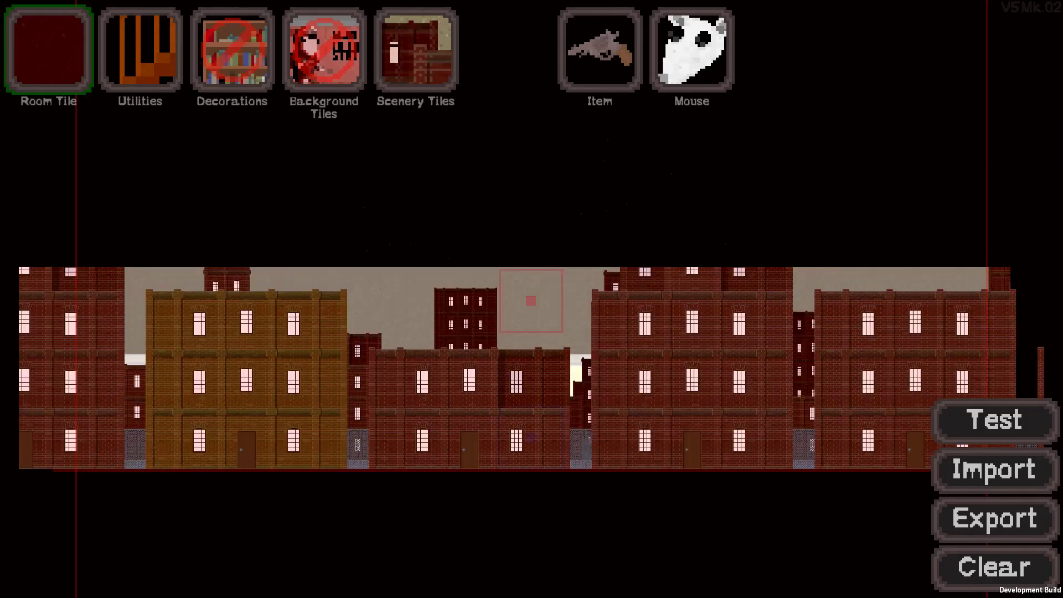
- Switch back to the Excel Mouse workbook and review the start row and the speech cells in column I
{"action": "key", "text": "alt+Return"}
{"action": "left_click", "coordinate": [258, 587]}
{"action": "scroll", "coordinate": [531, 360], "scroll_direction": "down", "scroll_amount": 5}
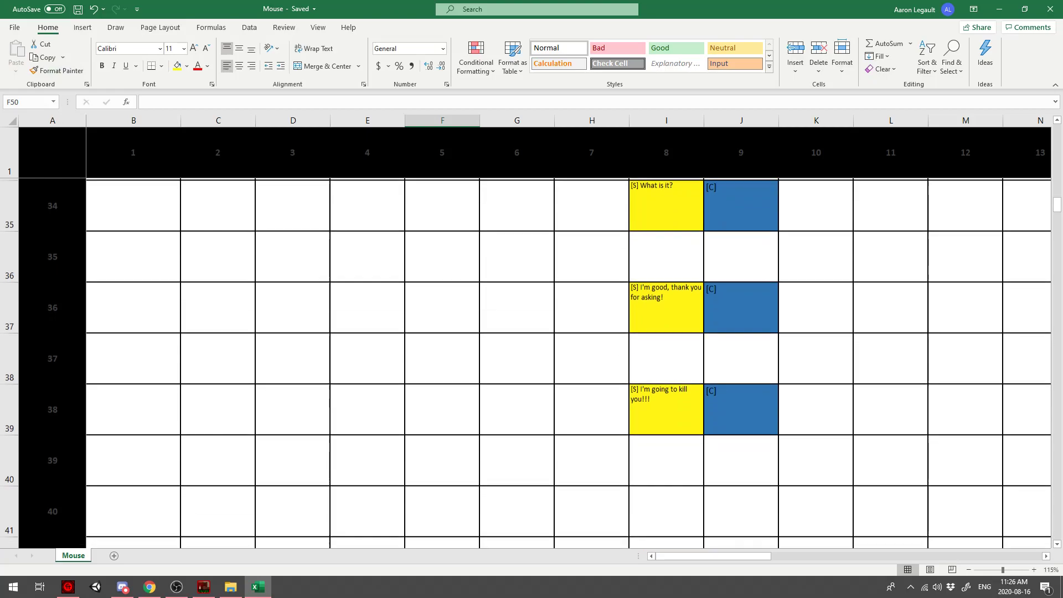
{"action": "scroll", "coordinate": [531, 360], "scroll_direction": "up", "scroll_amount": 2}
{"action": "scroll", "coordinate": [531, 360], "scroll_direction": "down", "scroll_amount": 2}
{"action": "scroll", "coordinate": [531, 360], "scroll_direction": "up", "scroll_amount": 5}
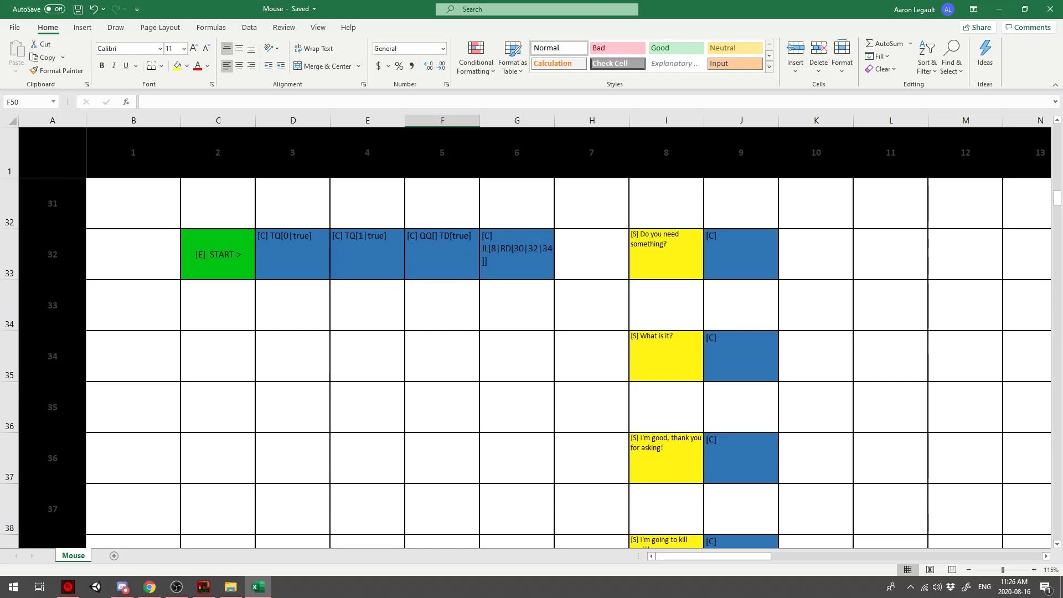
- Begin a jump command in cell J33 by entering "[C] JL["
{"action": "double_click", "coordinate": [741, 253]}
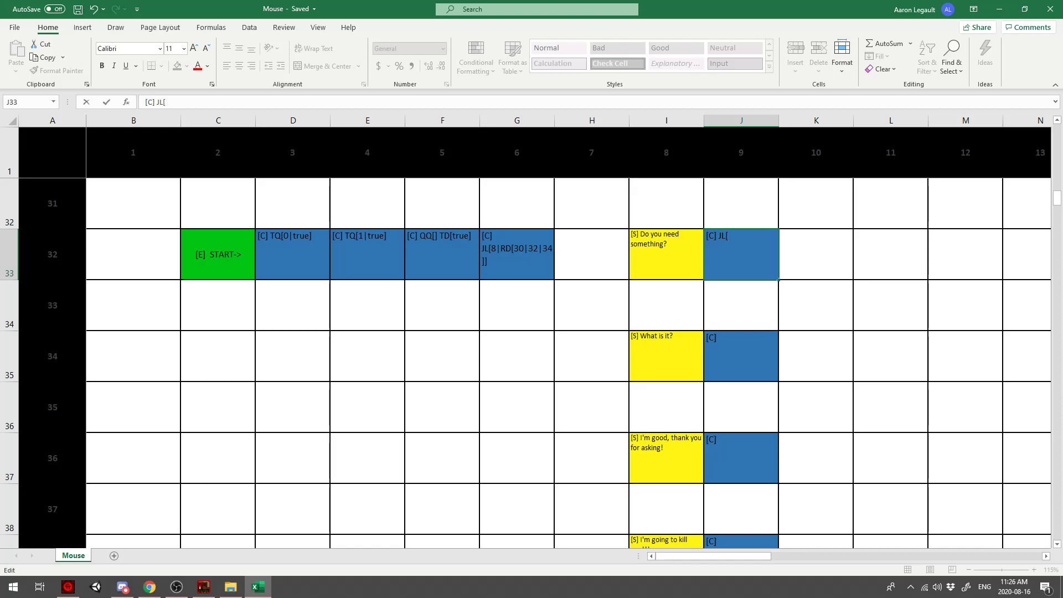
{"action": "left_click_drag", "start_coordinate": [293, 255], "coordinate": [517, 255]}
{"action": "left_click", "coordinate": [517, 255]}
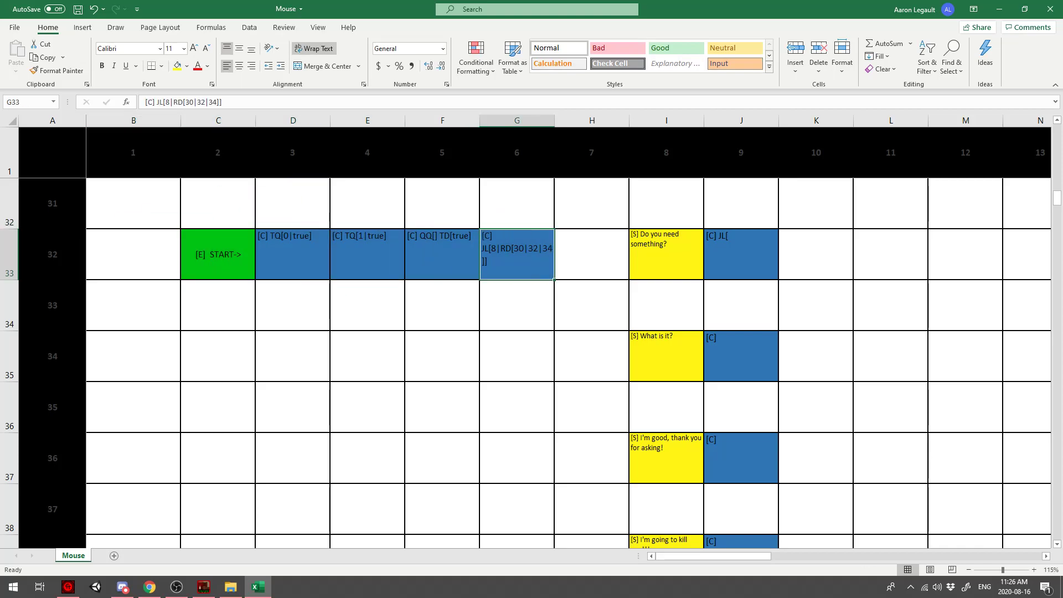
- Examine the command chain from C33 through G33 and the spoken lines with their command cells in columns I and J
{"action": "left_click", "coordinate": [592, 255]}
{"action": "left_click_drag", "start_coordinate": [218, 254], "coordinate": [517, 255]}
{"action": "left_click", "coordinate": [517, 254]}
{"action": "key", "text": "F2"}
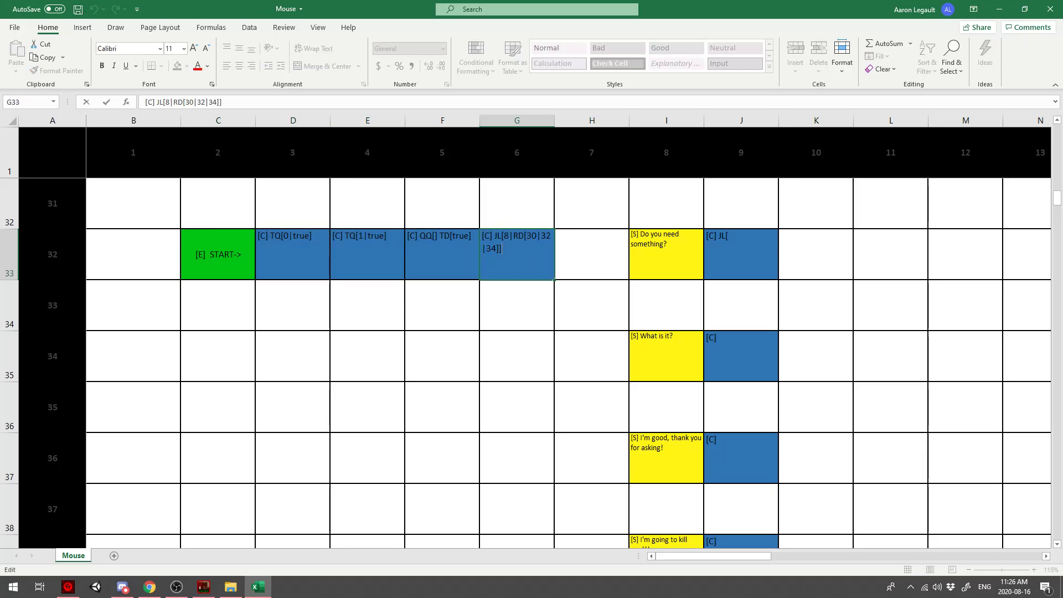
{"action": "left_click", "coordinate": [591, 255]}
{"action": "left_click_drag", "start_coordinate": [592, 214], "coordinate": [592, 243]}
{"action": "left_click", "coordinate": [442, 213]}
{"action": "left_click", "coordinate": [218, 254]}
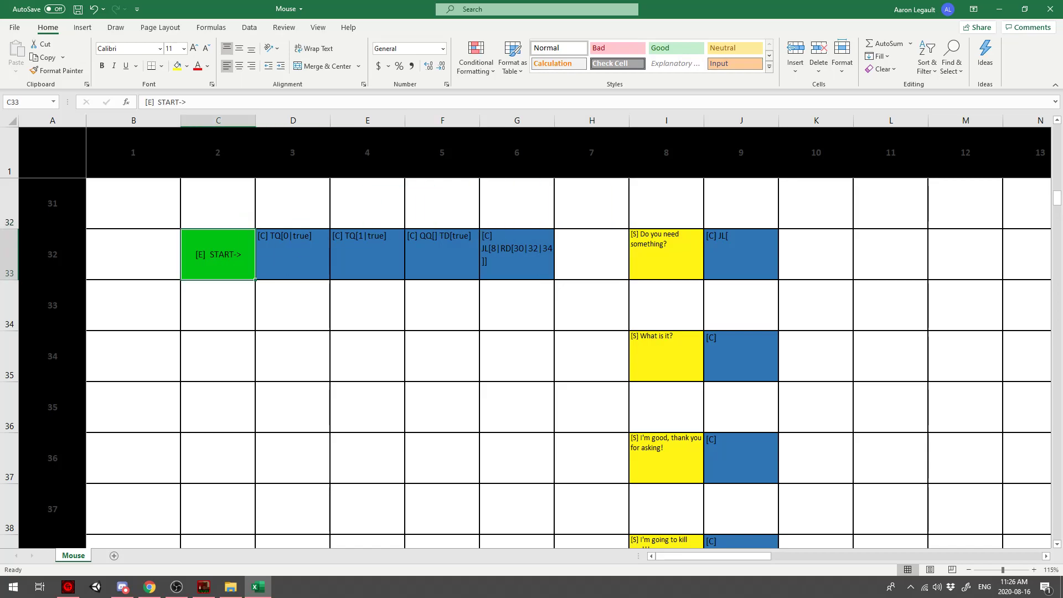
{"action": "left_click_drag", "start_coordinate": [218, 255], "coordinate": [517, 254]}
{"action": "left_click", "coordinate": [517, 254]}
{"action": "left_click_drag", "start_coordinate": [666, 255], "coordinate": [666, 459]}
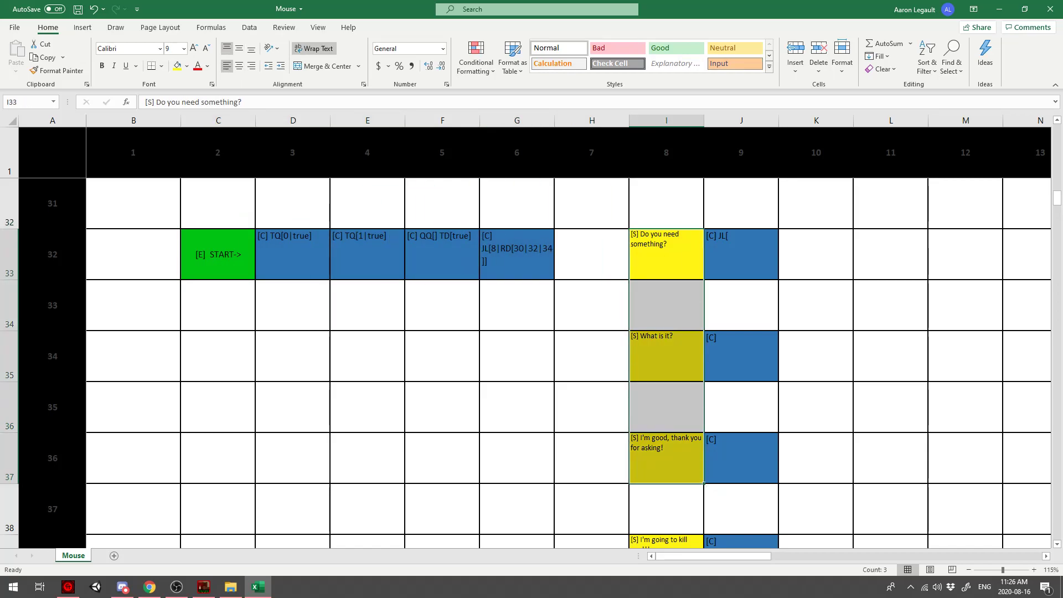
{"action": "left_click", "coordinate": [741, 255]}
{"action": "left_click_drag", "start_coordinate": [666, 254], "coordinate": [741, 255]}
{"action": "left_click", "coordinate": [816, 255]}
{"action": "left_click_drag", "start_coordinate": [816, 213], "coordinate": [816, 249]}
{"action": "left_click", "coordinate": [816, 254]}
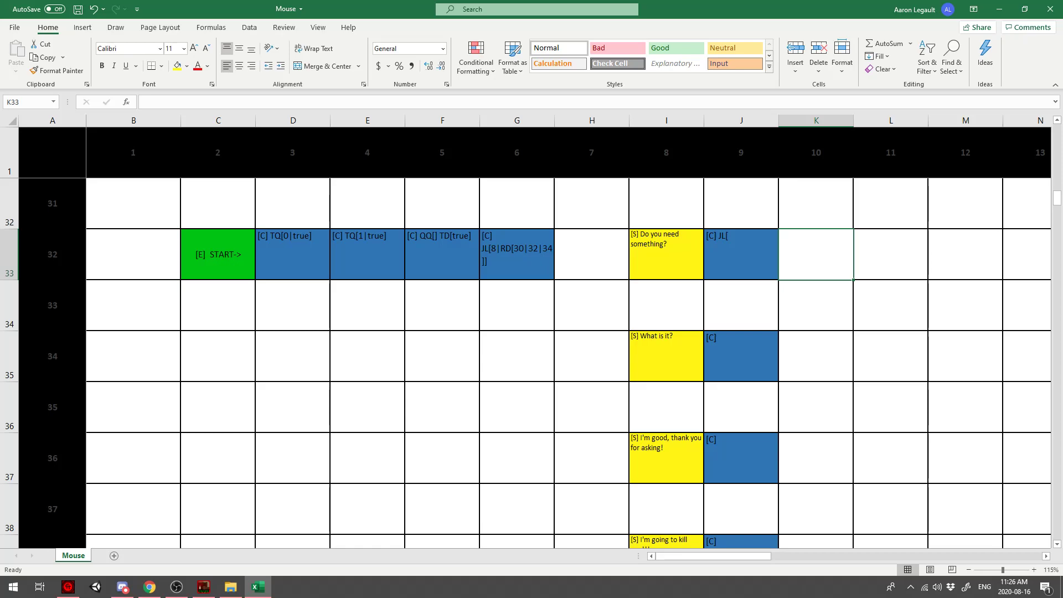
{"action": "double_click", "coordinate": [741, 255]}
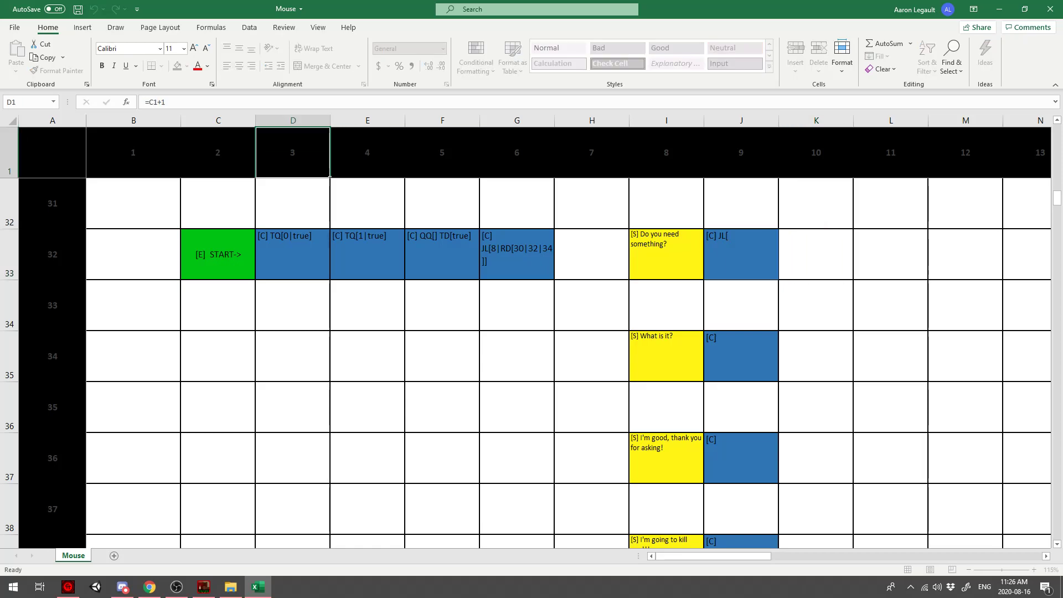
{"action": "type", "text": "+"}
{"action": "key", "text": "shift+Down"}
{"action": "scroll", "coordinate": [532, 332], "scroll_direction": "down", "scroll_amount": 11}
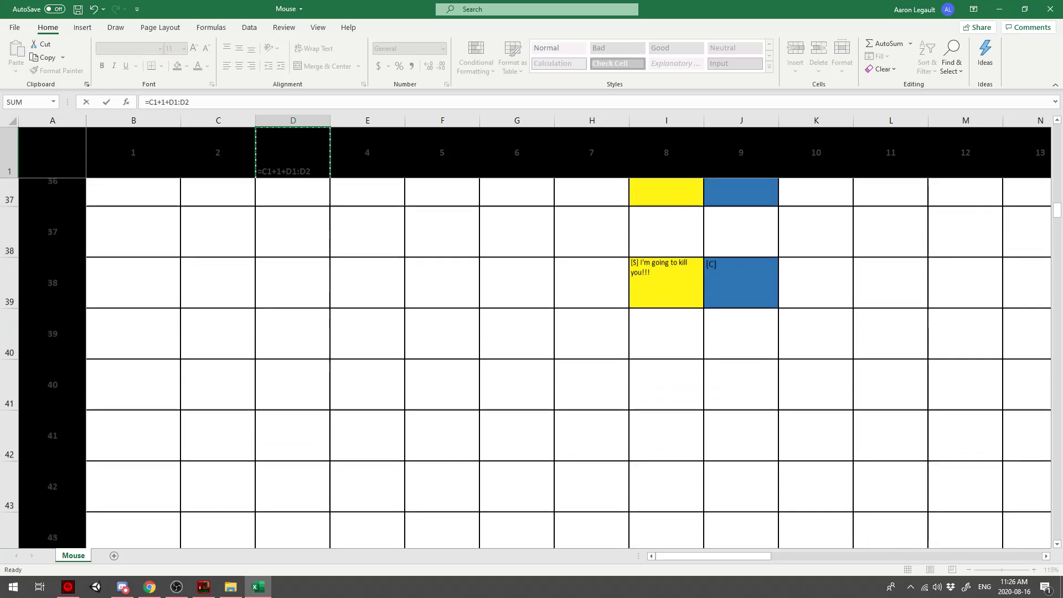
{"action": "scroll", "coordinate": [531, 332], "scroll_direction": "up", "scroll_amount": 3}
{"action": "left_click", "coordinate": [293, 254]}
{"action": "left_click_drag", "start_coordinate": [292, 255], "coordinate": [293, 407]}
{"action": "left_click", "coordinate": [741, 305]}
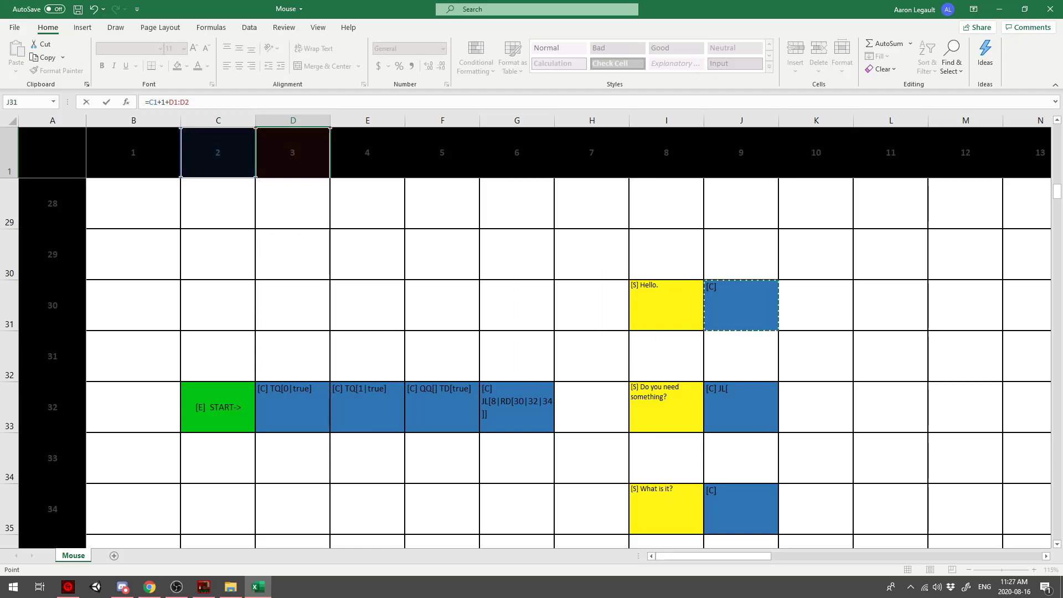
{"action": "key", "text": "Escape"}
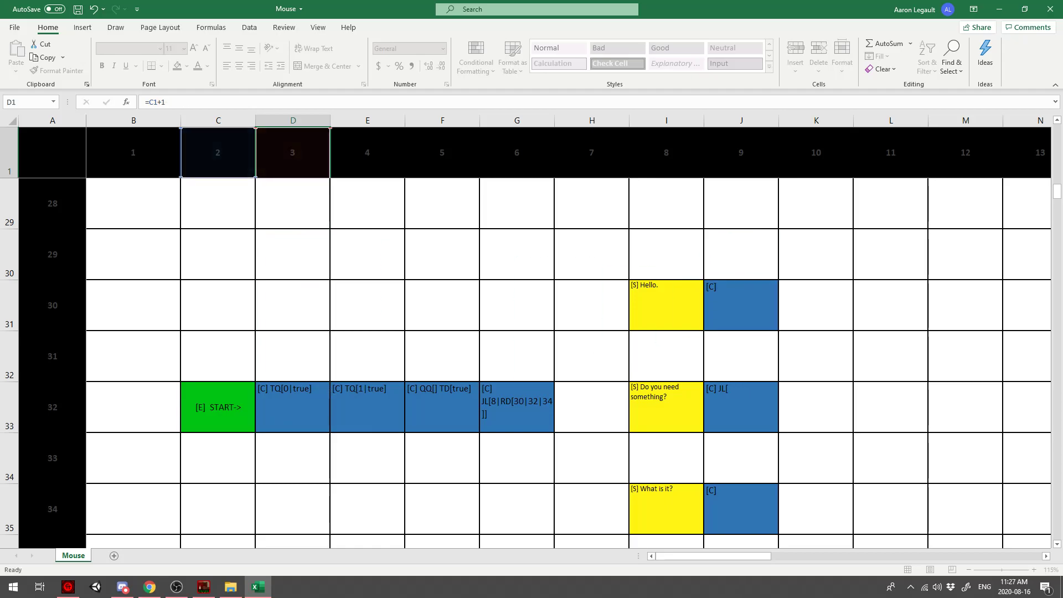
- Complete the command beside the "Hello." line in J31 as "[C] JL[3|32]"
{"action": "double_click", "coordinate": [742, 305]}
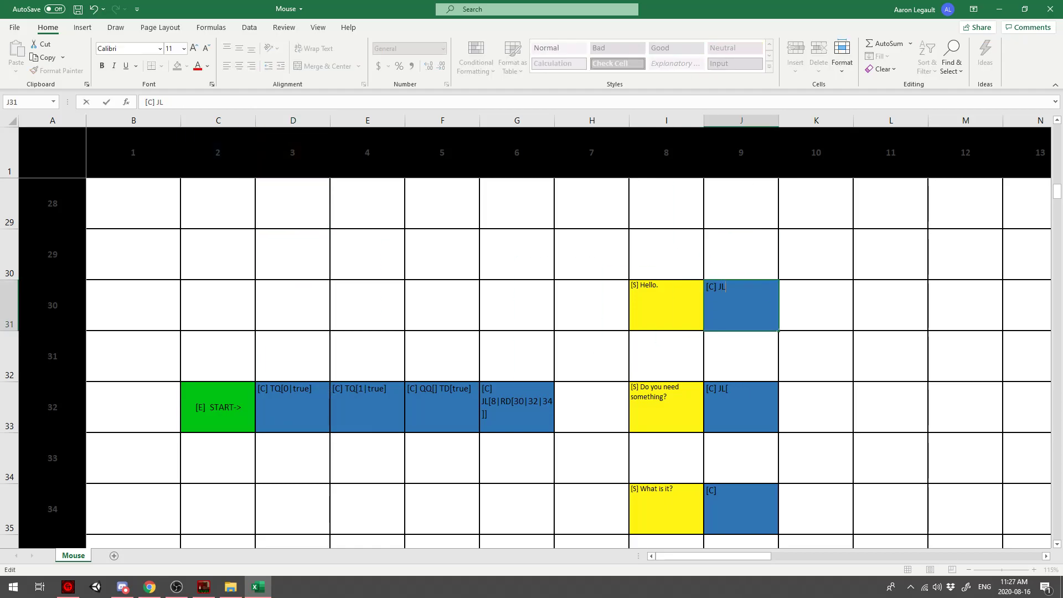
{"action": "type", "text": "3"}
{"action": "key", "text": "ctrl+Return"}
- Copy the J31 jump command into J33 and J35, beside the "Do you need something?" and "What is it?" lines
{"action": "key", "text": "ctrl+c"}
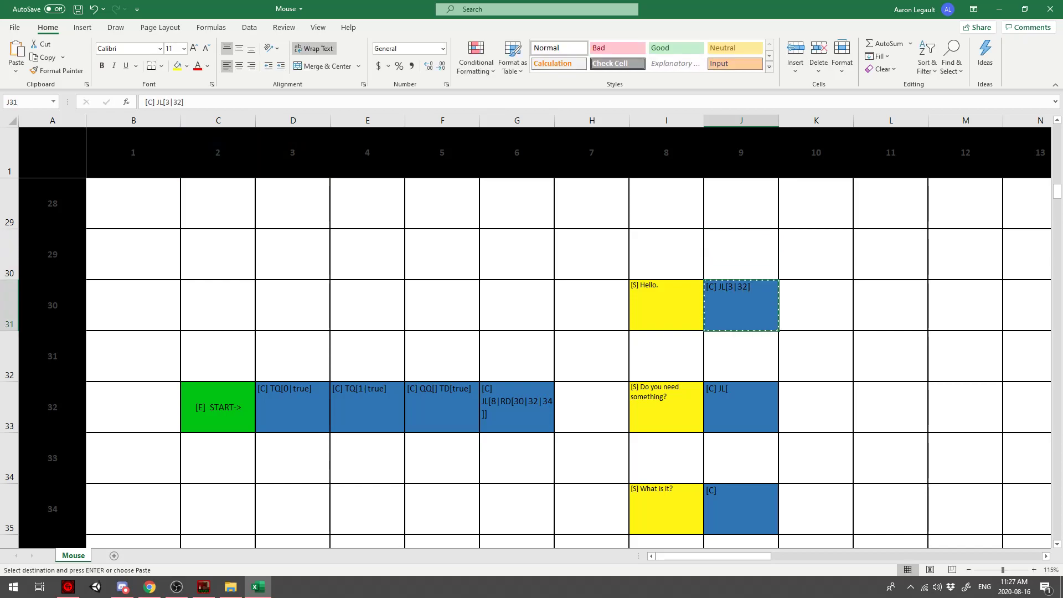
{"action": "key", "text": "Down"}
{"action": "key", "text": "Down"}
{"action": "key", "text": "ctrl+v"}
{"action": "key", "text": "Down"}
{"action": "key", "text": "Down"}
{"action": "key", "text": "ctrl+v"}
{"action": "key", "text": "Up"}
{"action": "key", "text": "Up"}
{"action": "key", "text": "Right"}
{"action": "left_click", "coordinate": [741, 355]}
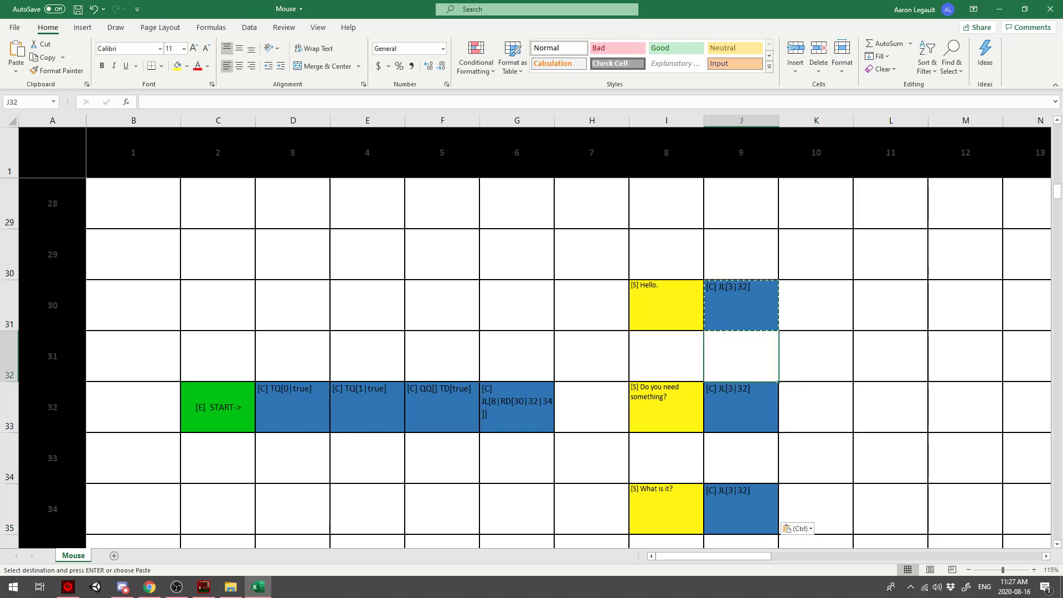
- Check the jump commands in column J against their target cell D33, and save the Mouse workbook
{"action": "left_click_drag", "start_coordinate": [741, 407], "coordinate": [293, 407]}
{"action": "left_click", "coordinate": [517, 305]}
{"action": "left_click_drag", "start_coordinate": [741, 305], "coordinate": [293, 305]}
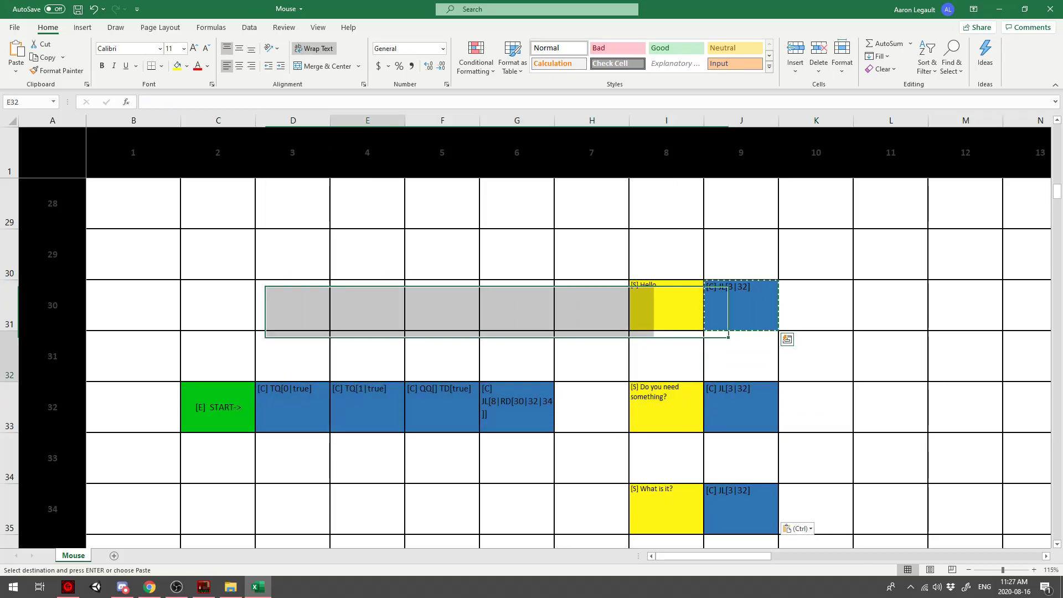
{"action": "left_click", "coordinate": [367, 356]}
{"action": "scroll", "coordinate": [367, 356], "scroll_direction": "down", "scroll_amount": 1}
{"action": "left_click", "coordinate": [741, 254]}
{"action": "scroll", "coordinate": [741, 254], "scroll_direction": "up", "scroll_amount": 1}
{"action": "left_click", "coordinate": [816, 305]}
{"action": "key", "text": "ctrl+s"}
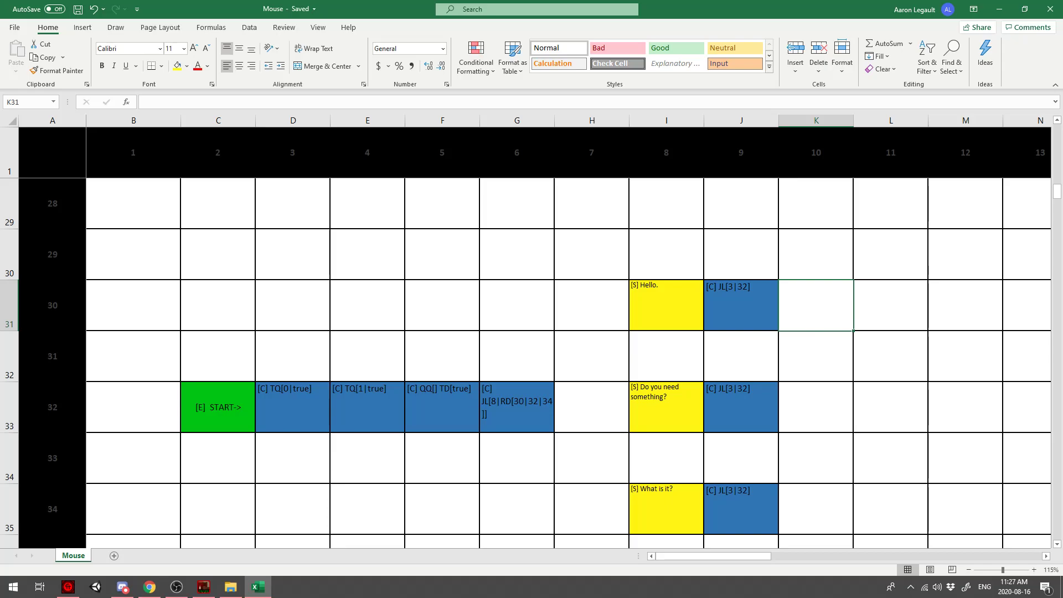
- Switch to Long Live the Mice and import the "Mouse - Copy" text file for the mouse in the room
{"action": "left_click", "coordinate": [999, 8]}
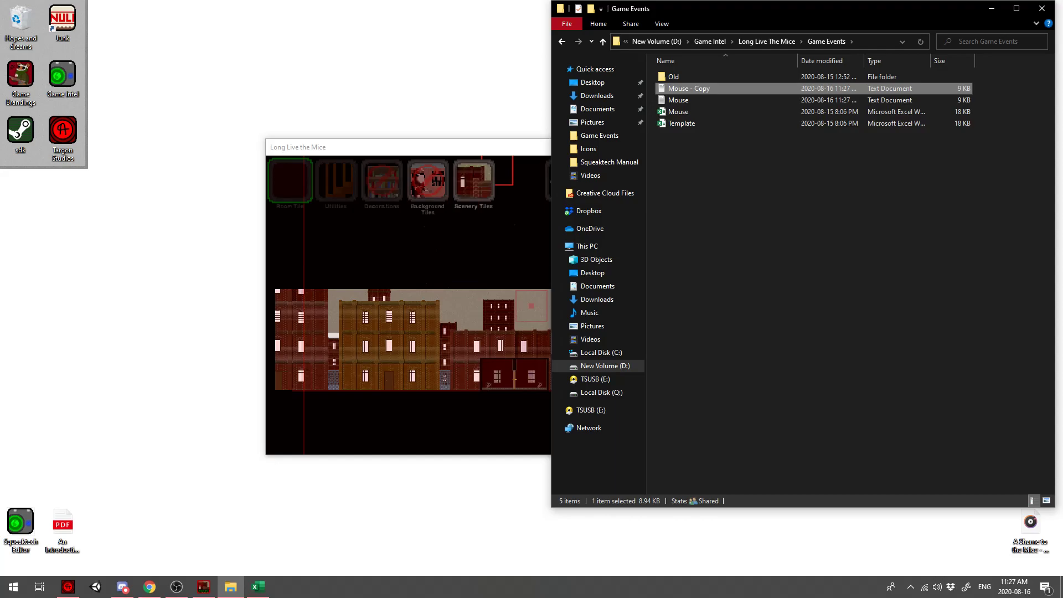
{"action": "left_click", "coordinate": [497, 147]}
{"action": "scroll", "coordinate": [488, 377], "scroll_direction": "up", "scroll_amount": 8}
{"action": "left_click", "coordinate": [611, 181]}
{"action": "left_click", "coordinate": [464, 302]}
{"action": "left_click", "coordinate": [532, 408]}
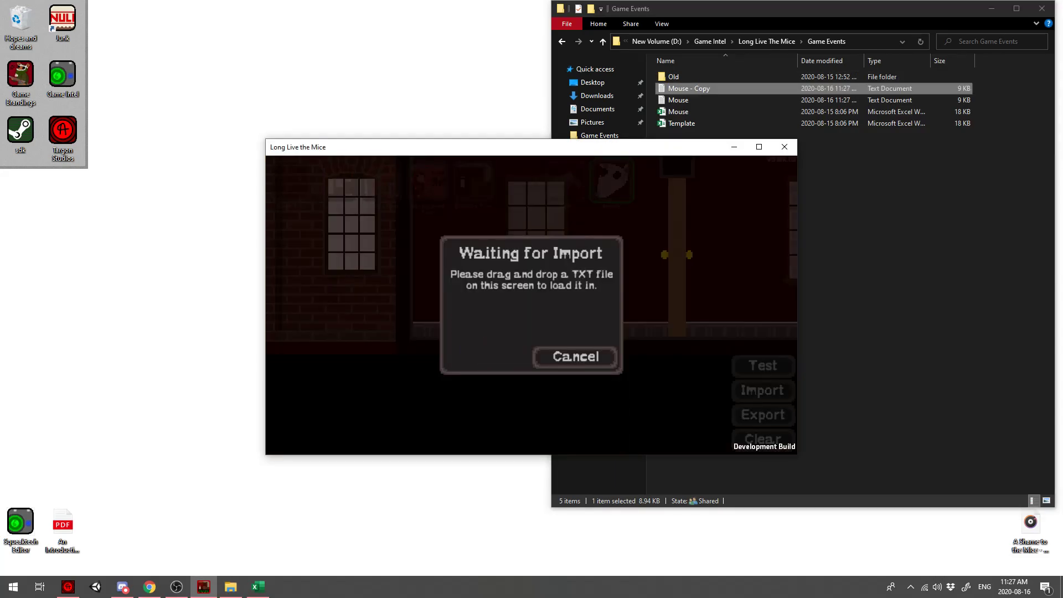
{"action": "left_click_drag", "start_coordinate": [688, 89], "coordinate": [611, 185]}
- Test the level in full screen, approach Squeaky Squeakerton and talk to check the random dialogue lines, and end the test
{"action": "key", "text": "alt+Return"}
{"action": "left_click", "coordinate": [422, 557]}
{"action": "left_click", "coordinate": [995, 421]}
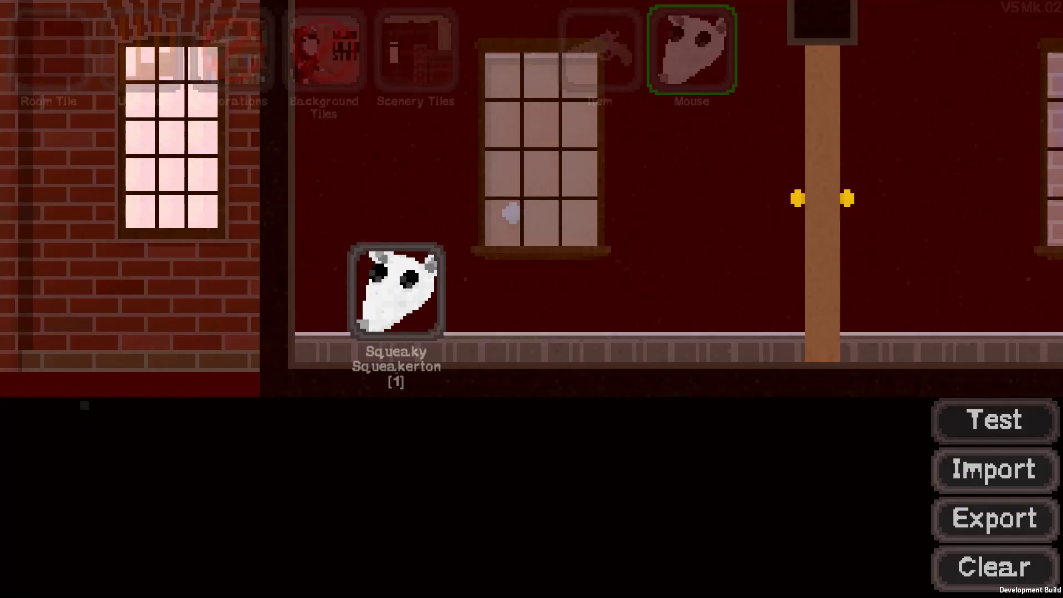
{"action": "key", "text": "Left"}
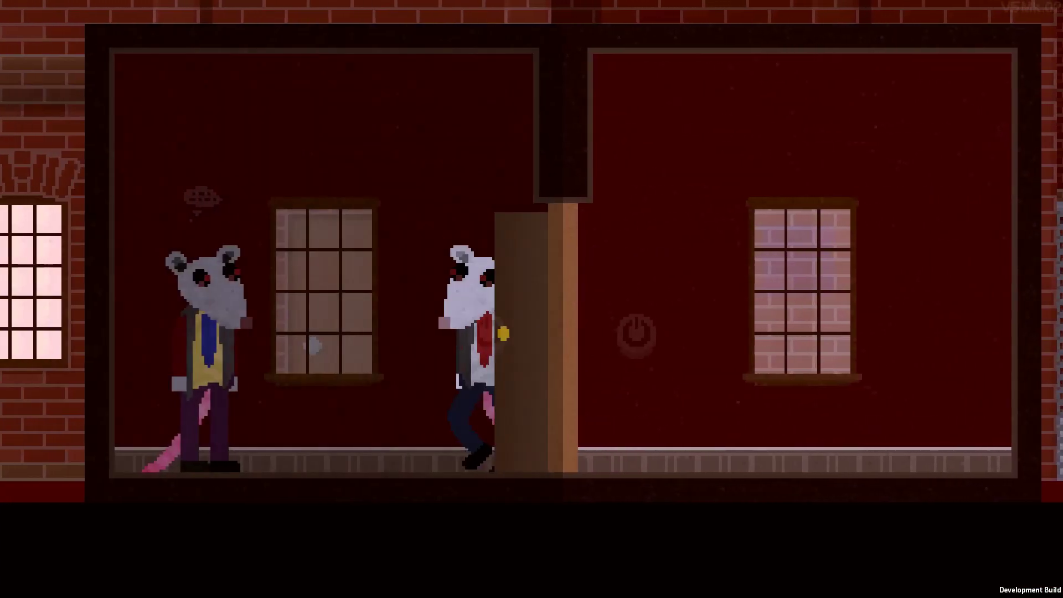
{"action": "key", "text": "e"}
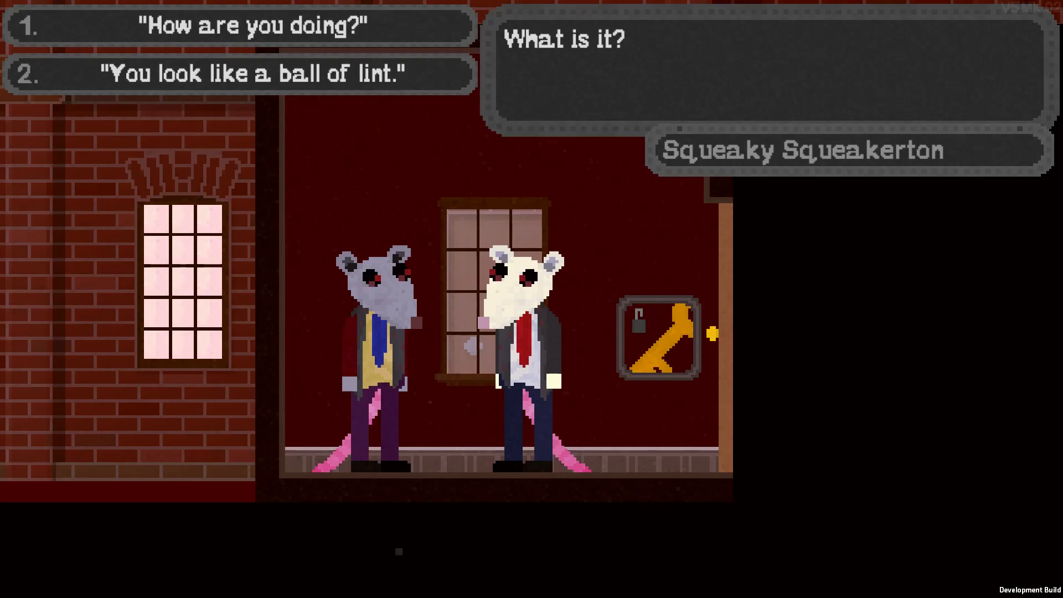
{"action": "key", "text": "d"}
{"action": "key", "text": "a"}
{"action": "key", "text": "d"}
{"action": "key", "text": "a"}
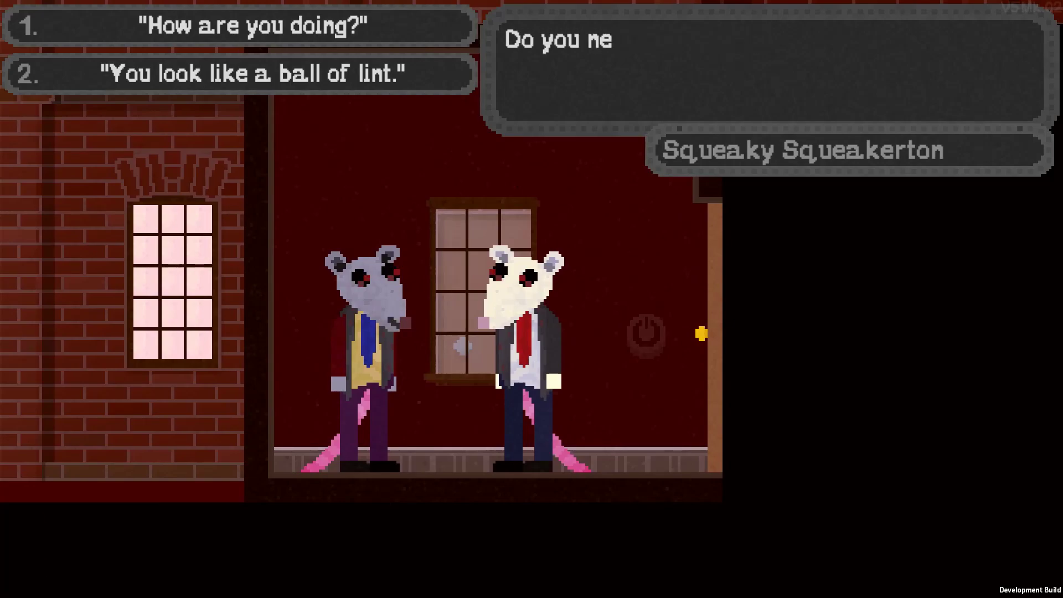
{"action": "key", "text": "Escape"}
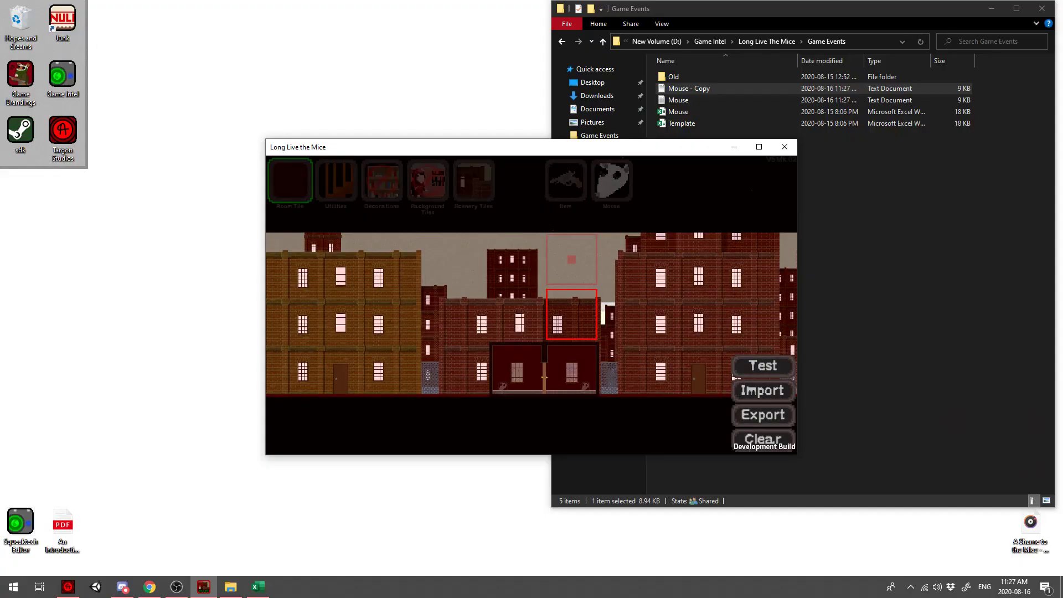
- Switch to Excel and change the command in J31 from a JL to an SB command, reading "[C] SB[3|32]"
{"action": "left_click", "coordinate": [258, 587]}
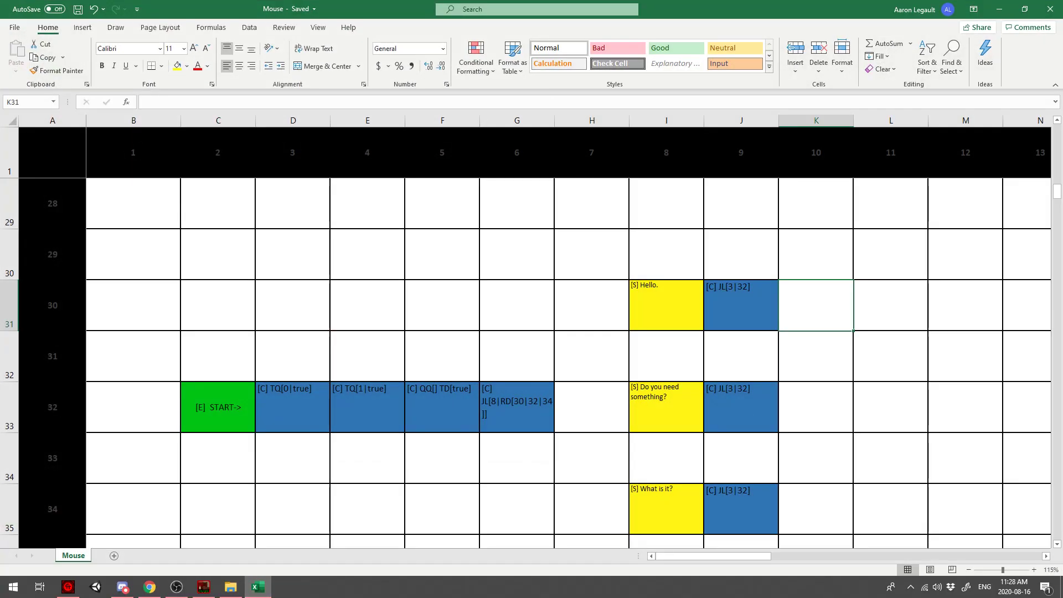
{"action": "key", "text": "Left"}
{"action": "key", "text": "F2"}
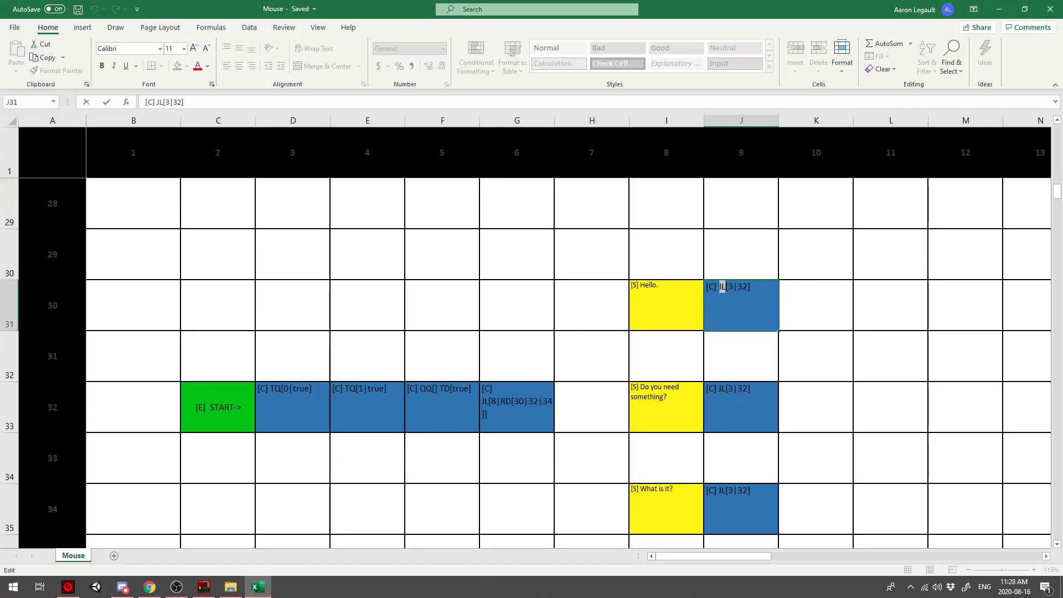
{"action": "type", "text": "SB"}
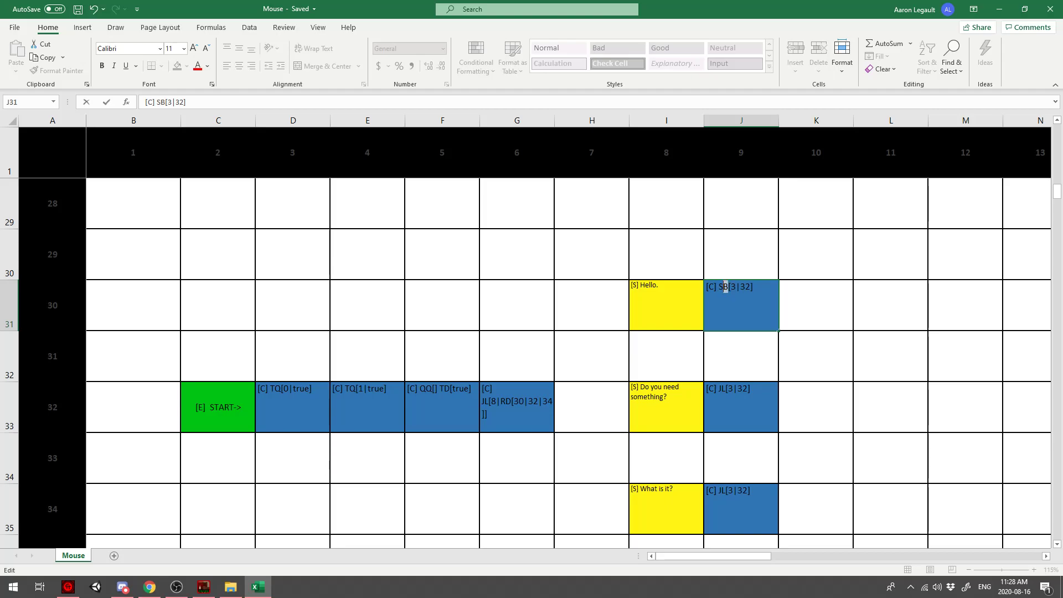
- Replace JL with SB in the commands in J33 and J35 so both read "[C] SB[3|32]"
{"action": "key", "text": "ctrl+c"}
{"action": "double_click", "coordinate": [726, 389]}
{"action": "left_click_drag", "start_coordinate": [726, 389], "coordinate": [719, 389]}
{"action": "key", "text": "ctrl+v"}
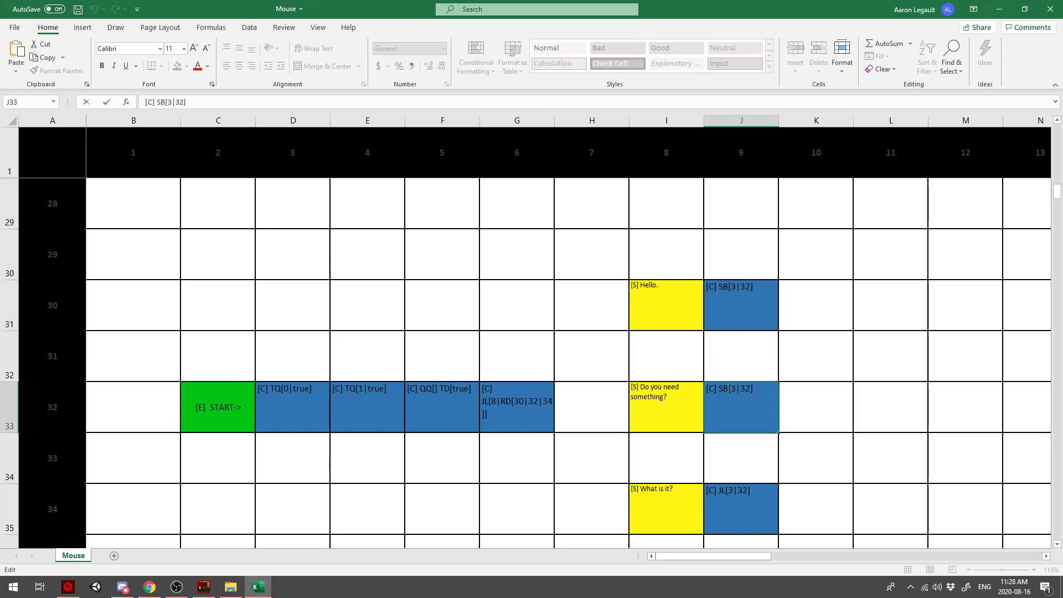
{"action": "double_click", "coordinate": [726, 491]}
{"action": "left_click_drag", "start_coordinate": [726, 491], "coordinate": [718, 491]}
{"action": "key", "text": "ctrl+v"}
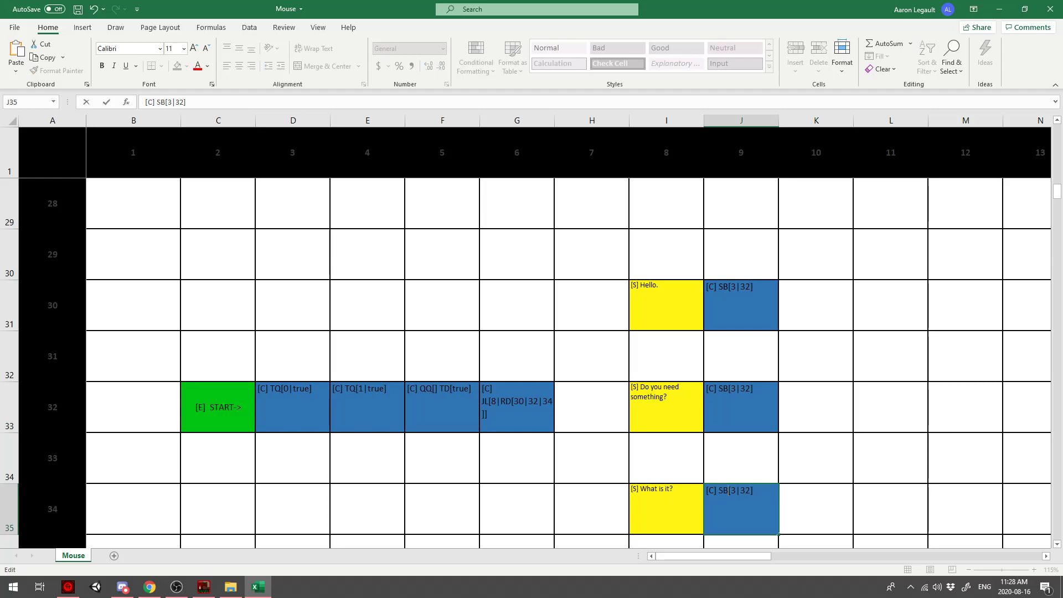
{"action": "double_click", "coordinate": [752, 286]}
{"action": "left_click", "coordinate": [592, 305]}
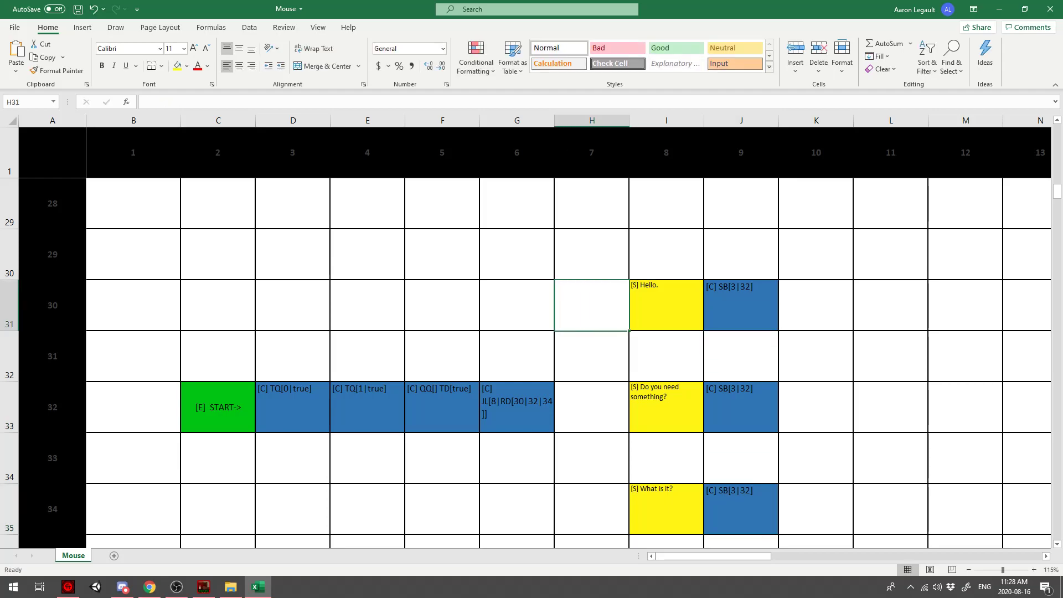
- Trace the command chain in D33:G33 and its link to the "Hello." line and command in I31:J31
{"action": "left_click_drag", "start_coordinate": [299, 407], "coordinate": [360, 406]}
{"action": "left_click", "coordinate": [299, 360]}
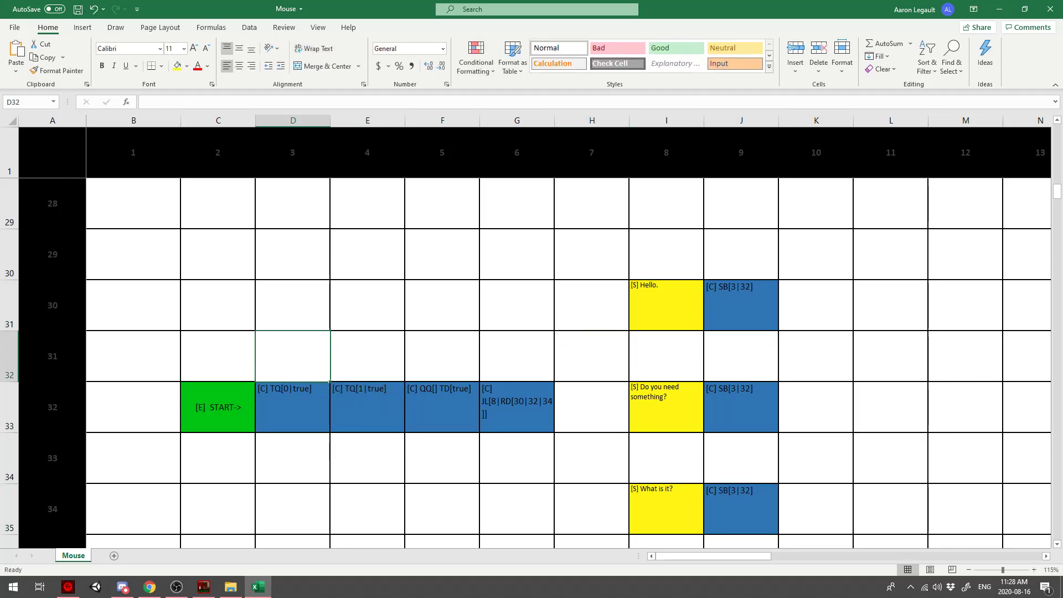
{"action": "left_click", "coordinate": [299, 407]}
{"action": "left_click", "coordinate": [362, 407]}
{"action": "left_click", "coordinate": [299, 407]}
{"action": "left_click_drag", "start_coordinate": [299, 407], "coordinate": [515, 407]}
{"action": "left_click_drag", "start_coordinate": [667, 305], "coordinate": [753, 287]}
{"action": "double_click", "coordinate": [739, 304]}
{"action": "left_click", "coordinate": [742, 304]}
{"action": "left_click_drag", "start_coordinate": [296, 406], "coordinate": [518, 406]}
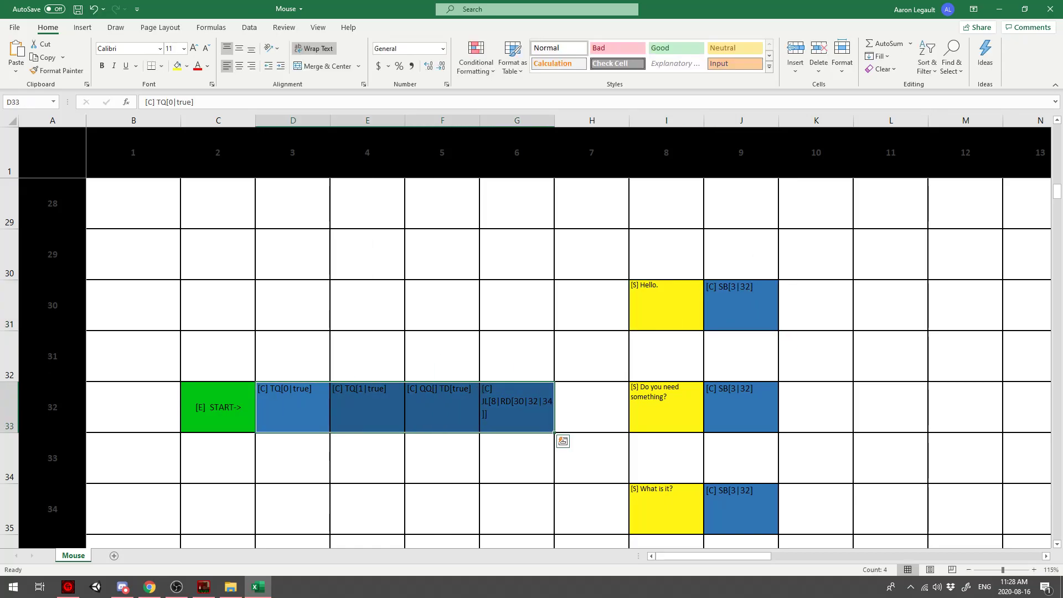
- Examine the SB command and its arguments in J31, comparing them with the target cell D33 and the commands following it
{"action": "double_click", "coordinate": [745, 299]}
{"action": "left_click_drag", "start_coordinate": [755, 288], "coordinate": [722, 287]}
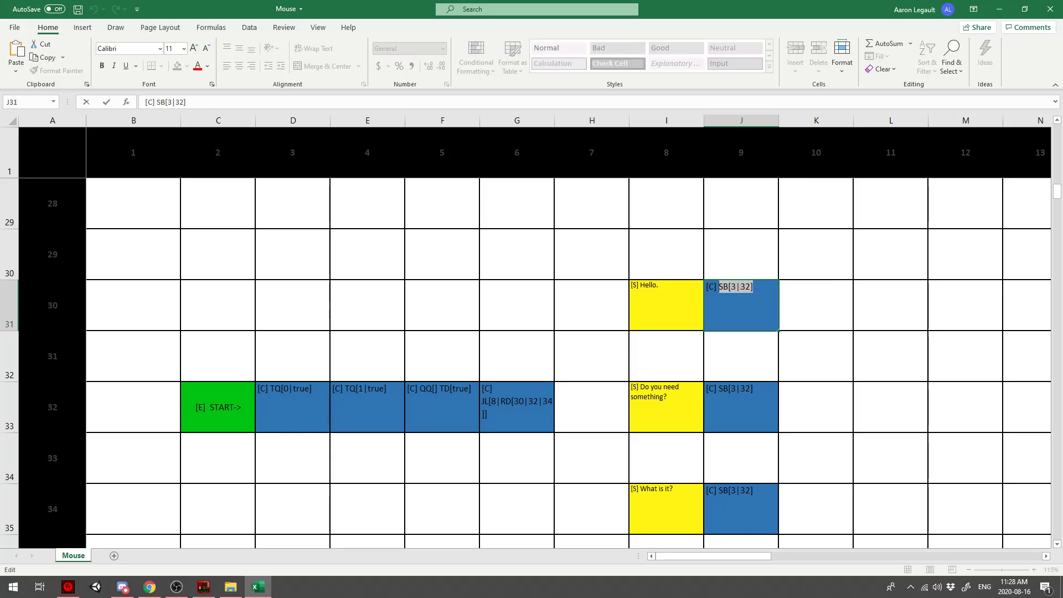
{"action": "key", "text": "Escape"}
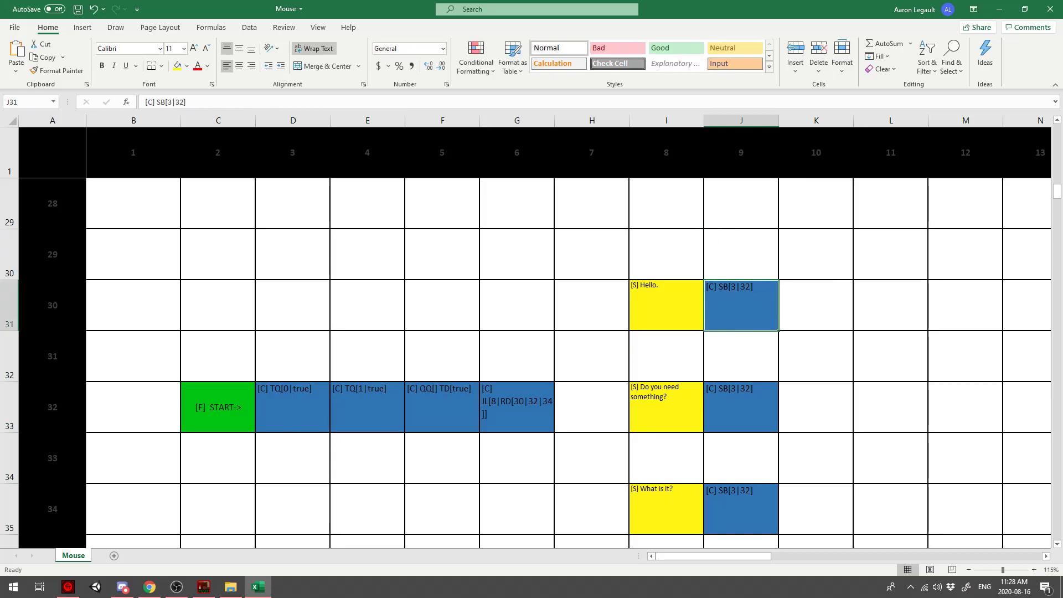
{"action": "double_click", "coordinate": [741, 299]}
{"action": "left_click_drag", "start_coordinate": [719, 287], "coordinate": [741, 287]}
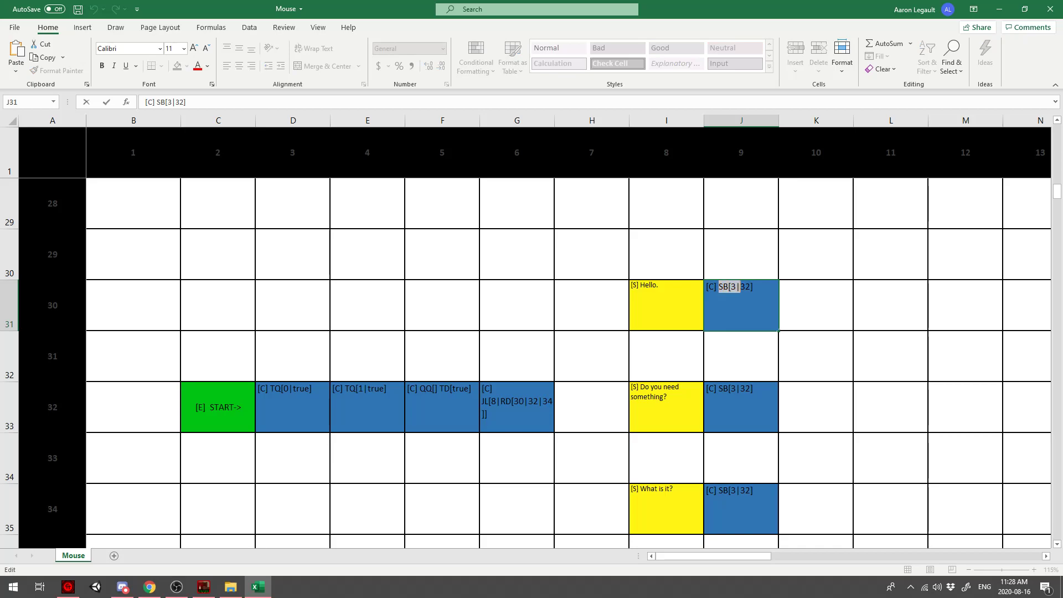
{"action": "left_click", "coordinate": [756, 287]}
{"action": "left_click_drag", "start_coordinate": [755, 288], "coordinate": [718, 287]}
{"action": "left_click", "coordinate": [292, 408]}
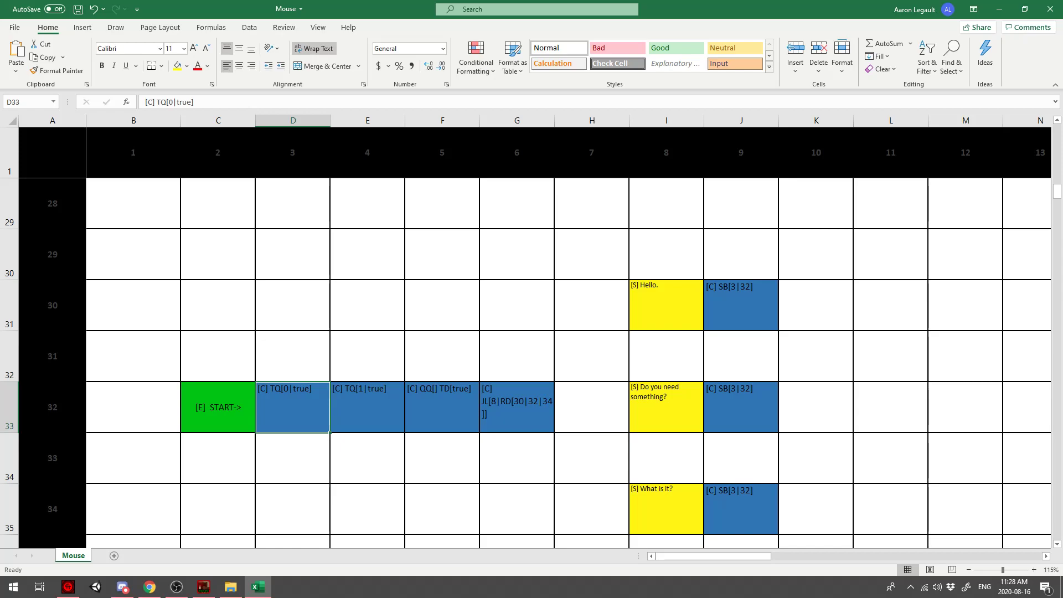
{"action": "left_click", "coordinate": [367, 360]}
{"action": "left_click_drag", "start_coordinate": [293, 407], "coordinate": [518, 404]}
{"action": "left_click", "coordinate": [516, 359]}
{"action": "double_click", "coordinate": [740, 305]}
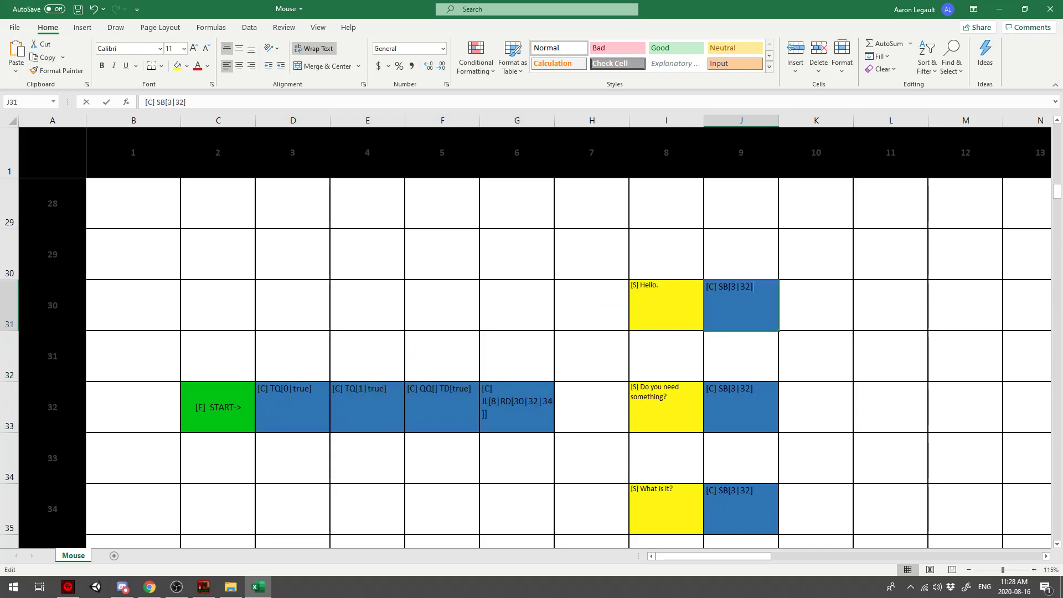
- Copy the "[C] SB[3|32]" command from J35 into J37 and J39, and save the workbook
{"action": "left_click", "coordinate": [741, 356]}
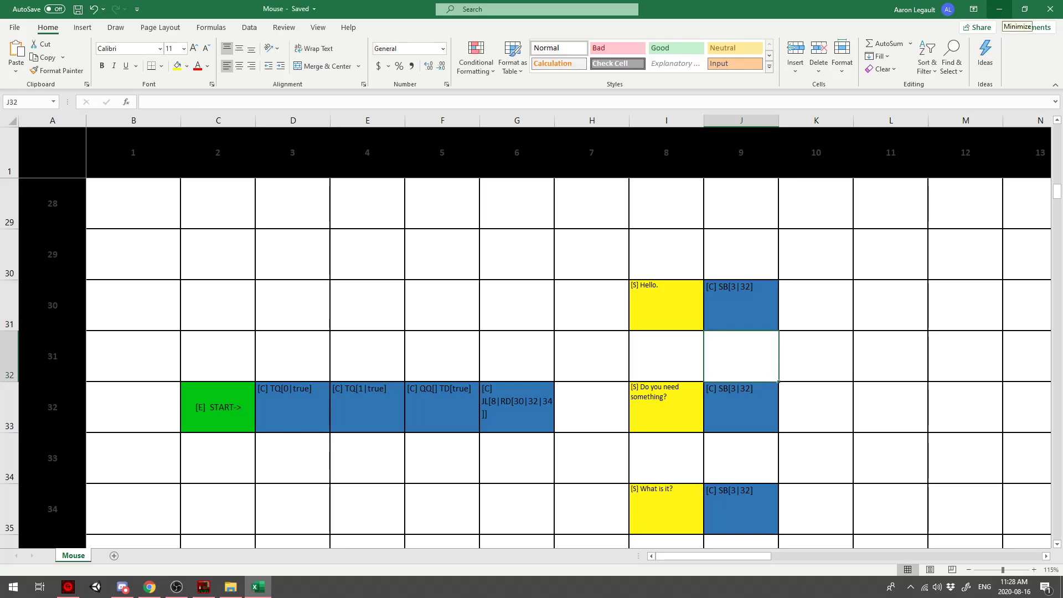
{"action": "scroll", "coordinate": [740, 305], "scroll_direction": "down", "scroll_amount": 6}
{"action": "left_click", "coordinate": [741, 203]}
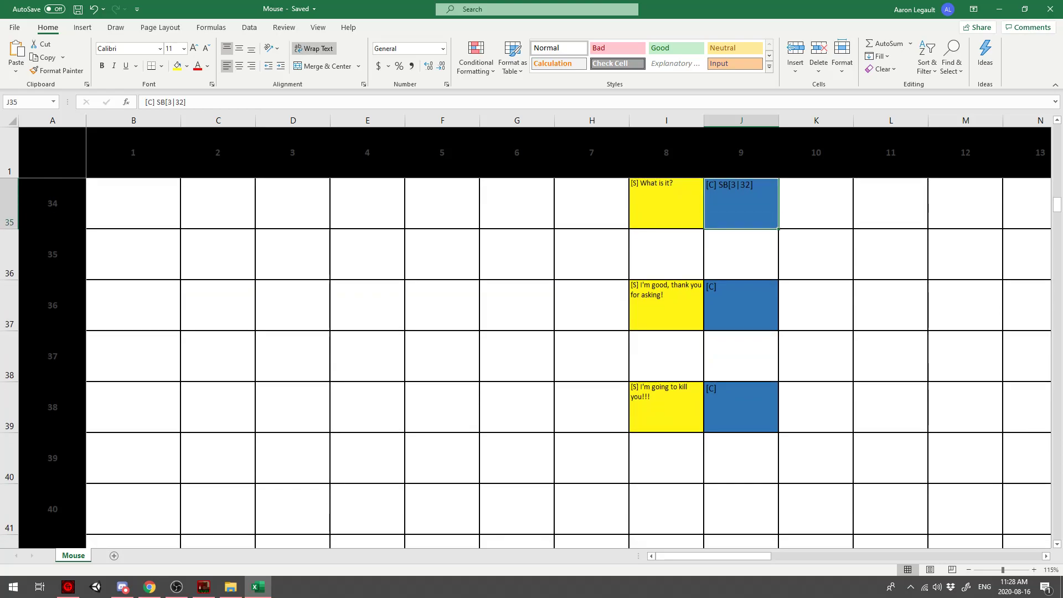
{"action": "key", "text": "ctrl+c"}
{"action": "left_click", "coordinate": [740, 305]}
{"action": "key", "text": "ctrl+v"}
{"action": "key", "text": "Down"}
{"action": "key", "text": "Down"}
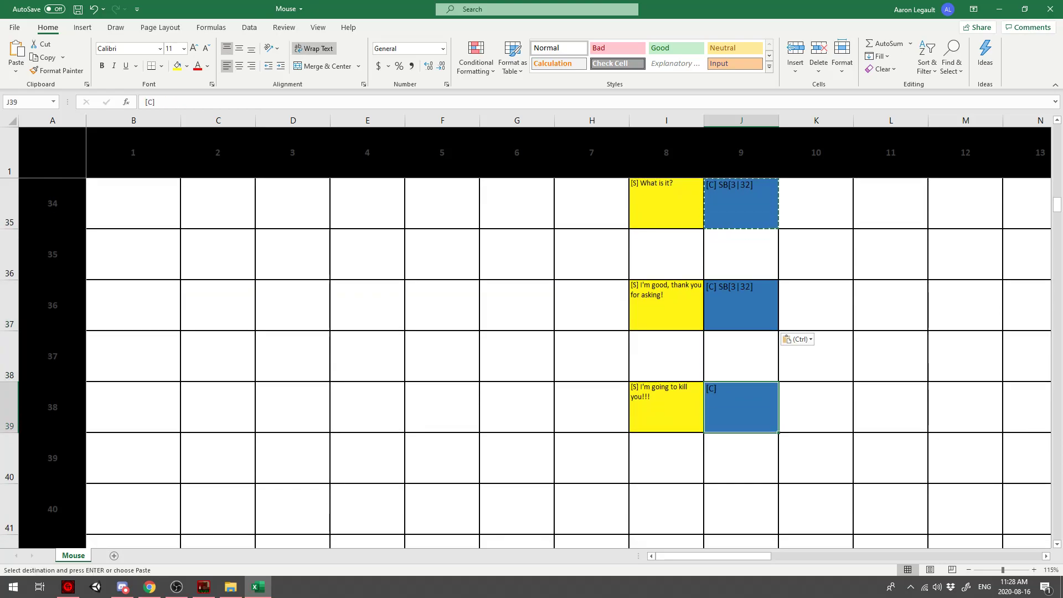
{"action": "key", "text": "ctrl+v"}
{"action": "key", "text": "Up"}
{"action": "key", "text": "ctrl+s"}
{"action": "scroll", "coordinate": [553, 332], "scroll_direction": "up", "scroll_amount": 3}
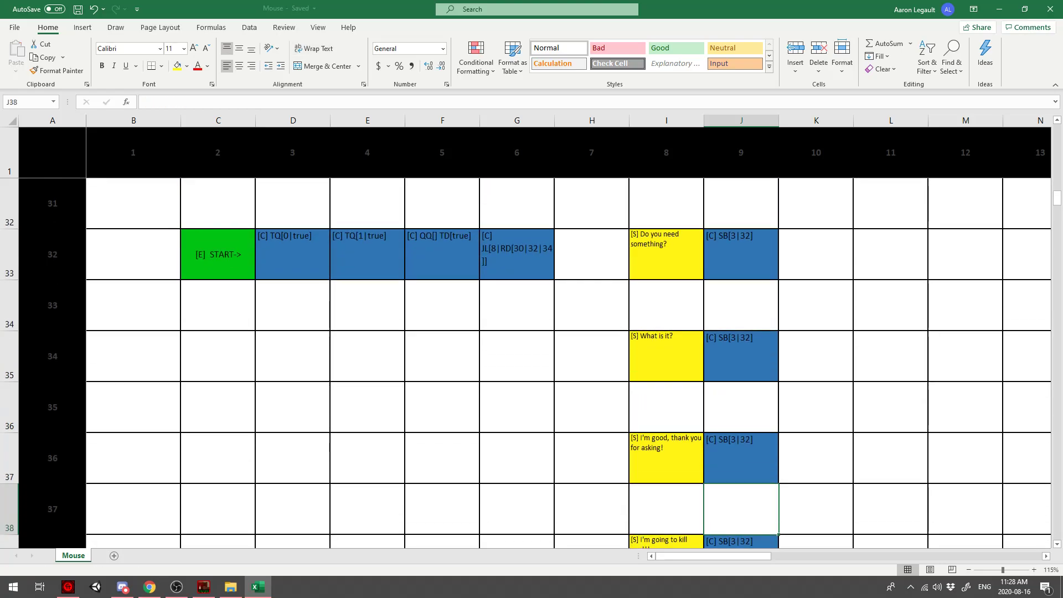
{"action": "scroll", "coordinate": [554, 332], "scroll_direction": "up", "scroll_amount": 3}
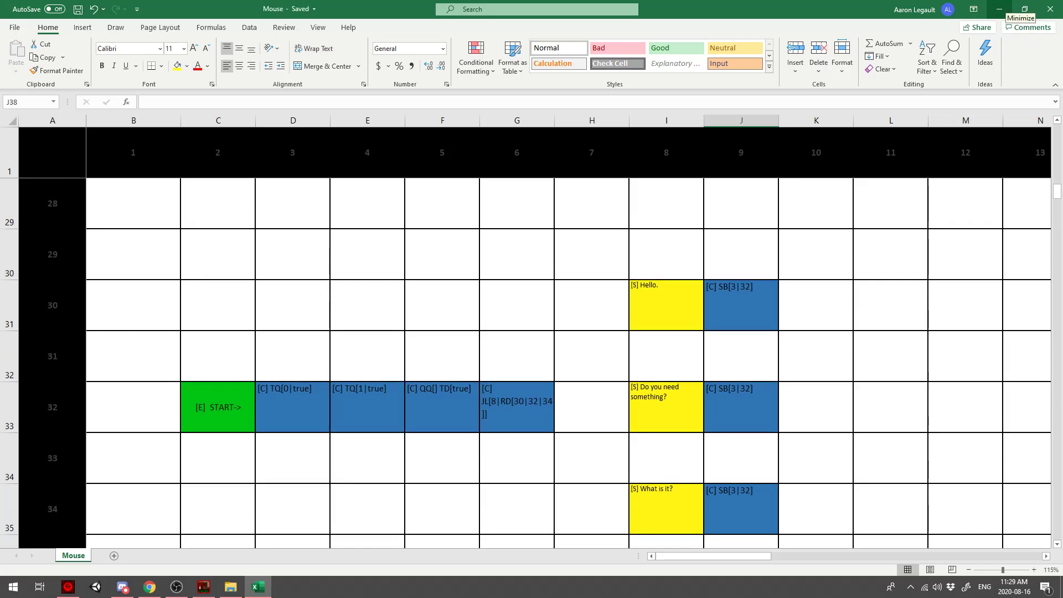
- Replace the "Mouse - Copy" text file in the Game Events folder with a fresh copy of the Mouse text file
{"action": "left_click", "coordinate": [999, 9]}
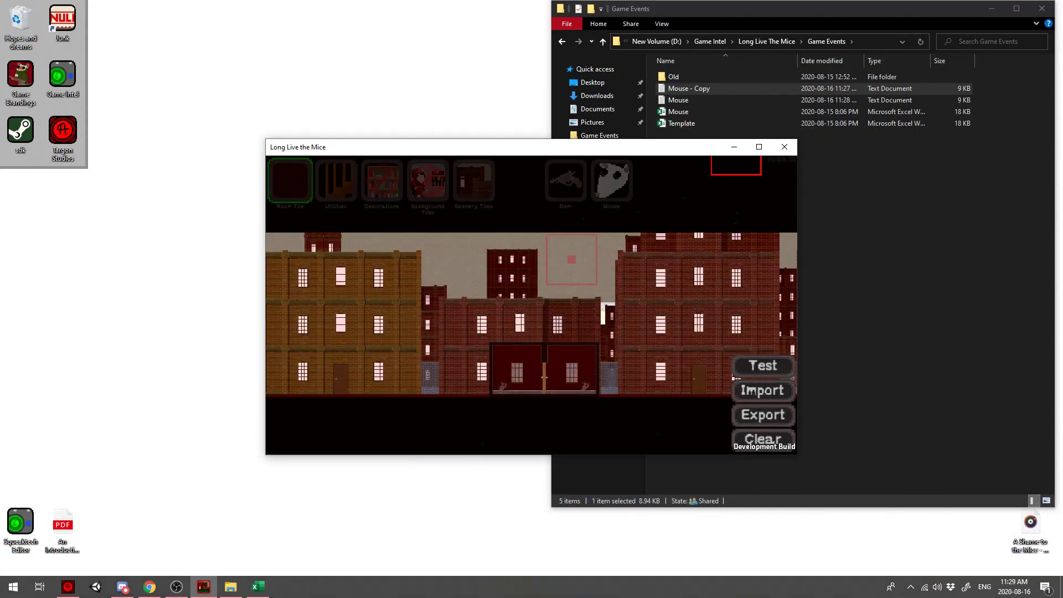
{"action": "left_click", "coordinate": [688, 88]}
{"action": "key", "text": "Delete"}
{"action": "left_click", "coordinate": [688, 89]}
{"action": "key", "text": "ctrl+c"}
{"action": "key", "text": "ctrl+v"}
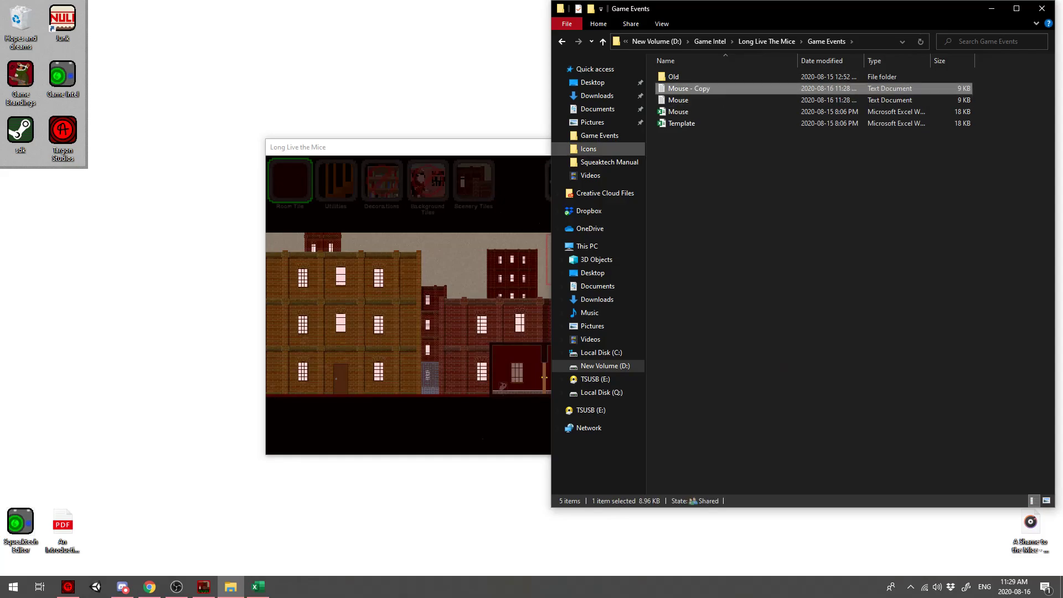
- Open the mouse's configuration in the Long Live the Mice level editor and load the "Mouse - Copy" file as its script
{"action": "left_click", "coordinate": [412, 149]}
{"action": "scroll", "coordinate": [434, 316], "scroll_direction": "up", "scroll_amount": 5}
{"action": "key", "text": "s"}
{"action": "left_click", "coordinate": [612, 181]}
{"action": "scroll", "coordinate": [486, 371], "scroll_direction": "down", "scroll_amount": 1}
{"action": "left_click", "coordinate": [486, 370]}
{"action": "left_click", "coordinate": [689, 88]}
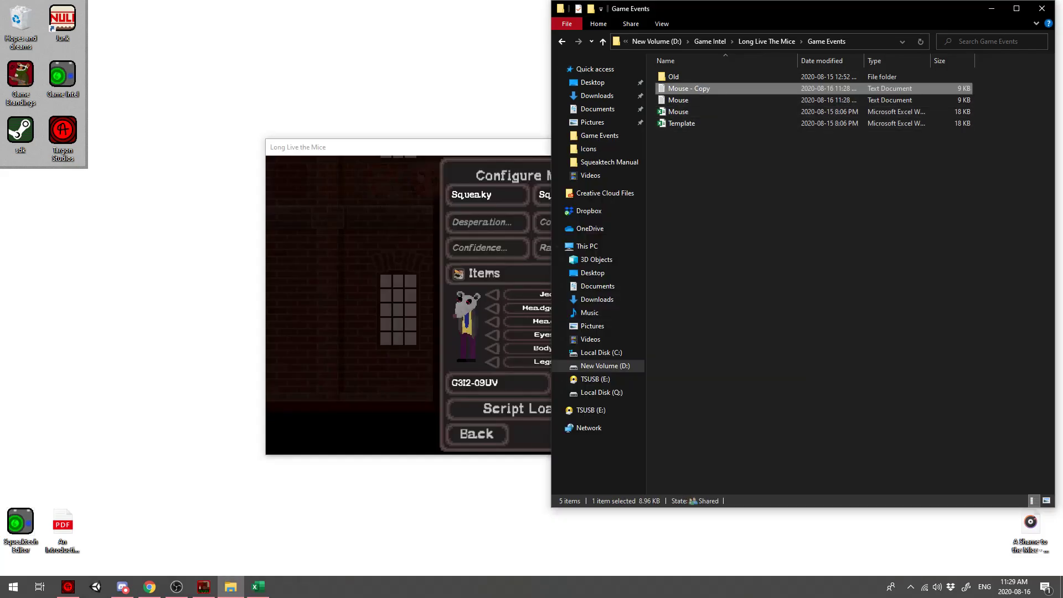
{"action": "left_click", "coordinate": [517, 408]}
{"action": "left_click_drag", "start_coordinate": [688, 89], "coordinate": [565, 244]}
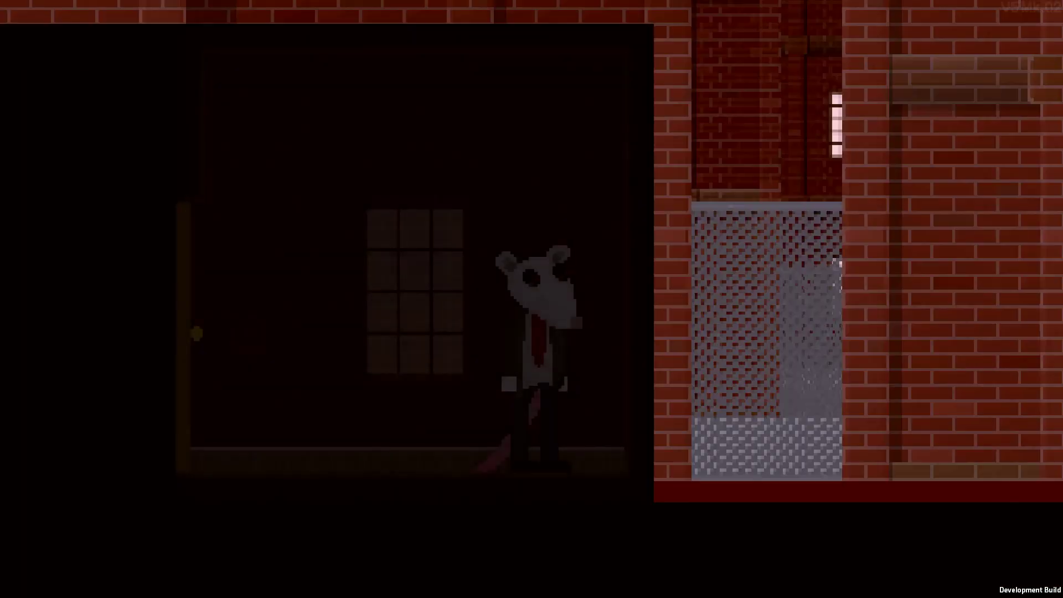
- Test the level by walking to the mouse in the neighbouring room, talking to it, and leaving and restarting the conversation
{"action": "key", "text": "a"}
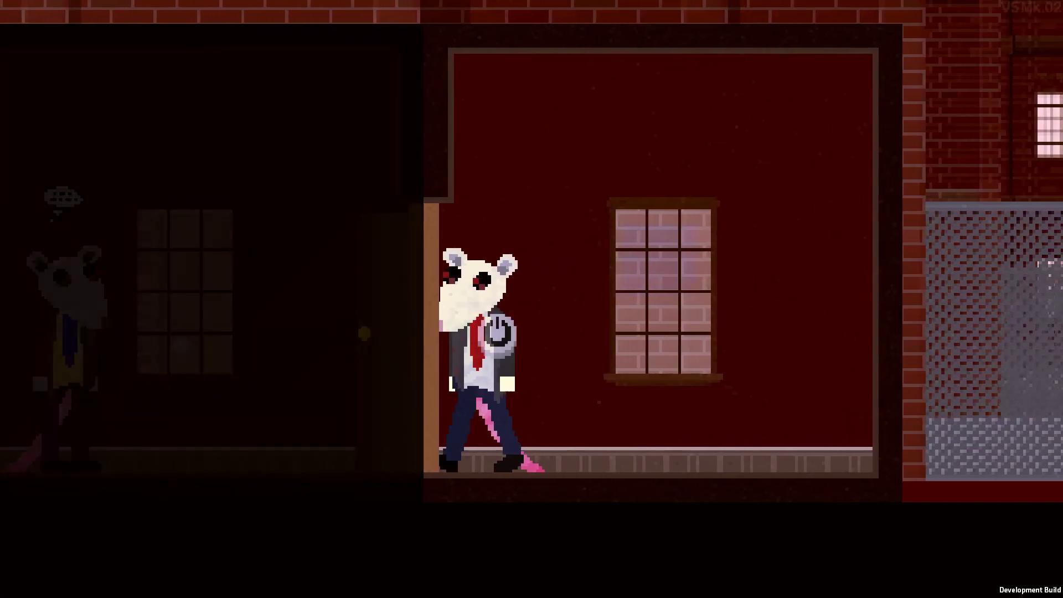
{"action": "key", "text": "e"}
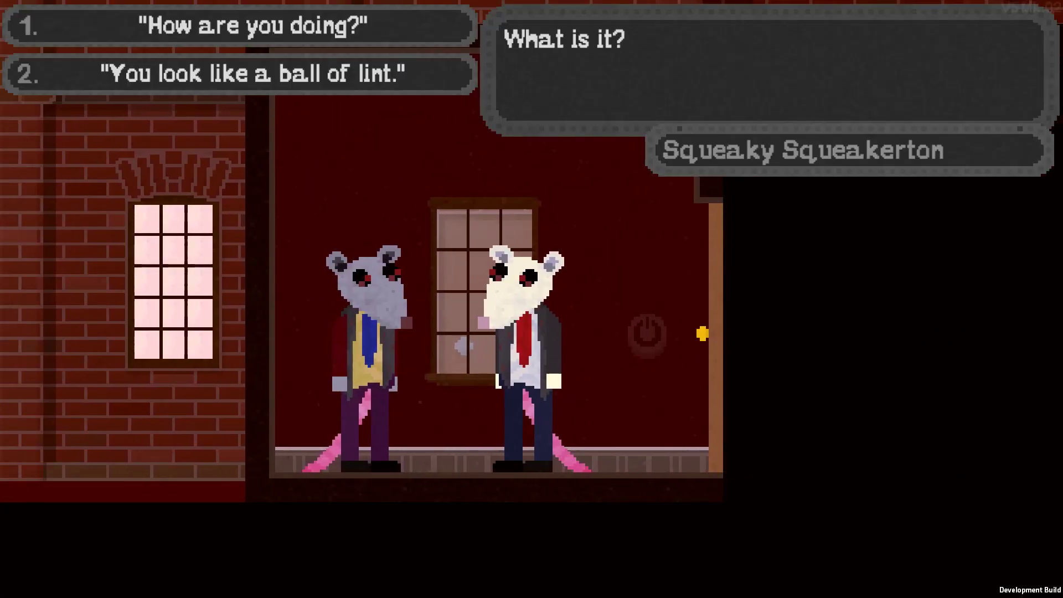
{"action": "key", "text": "Escape"}
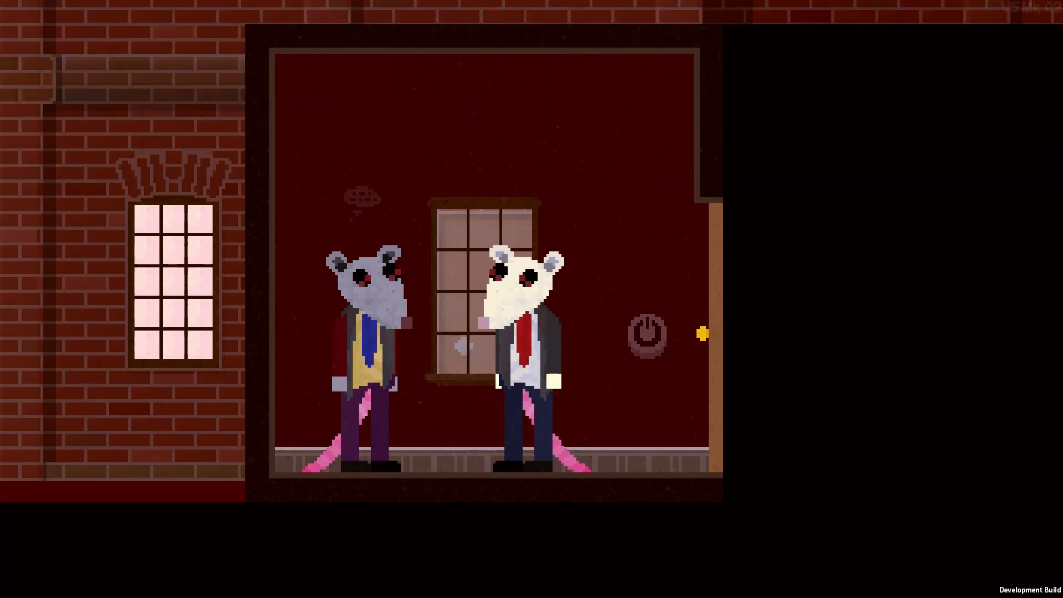
{"action": "key", "text": "d"}
{"action": "key", "text": "a"}
{"action": "key", "text": "e"}
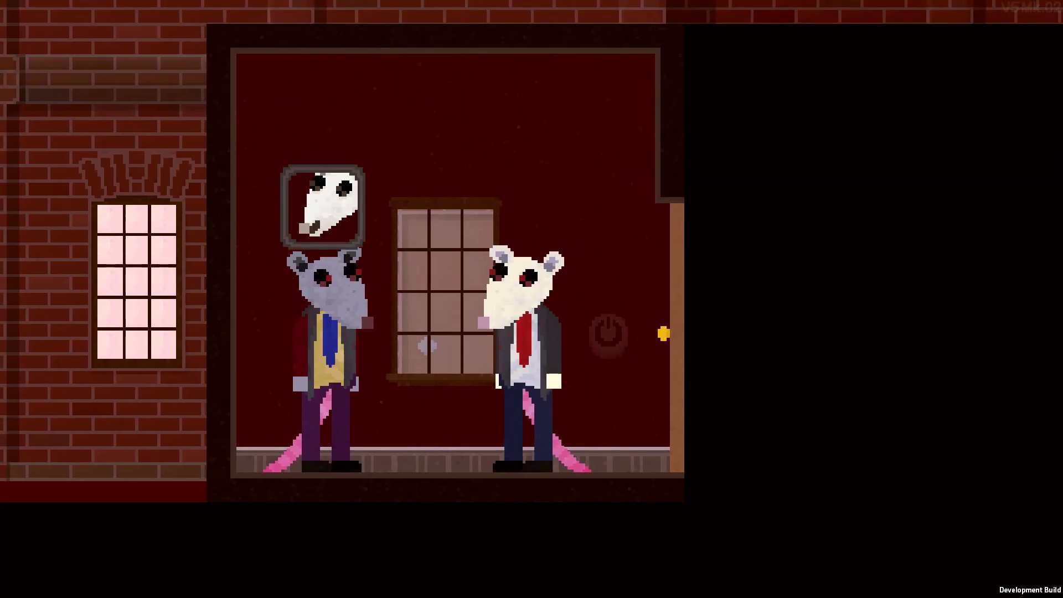
{"action": "key", "text": "d"}
{"action": "key", "text": "a"}
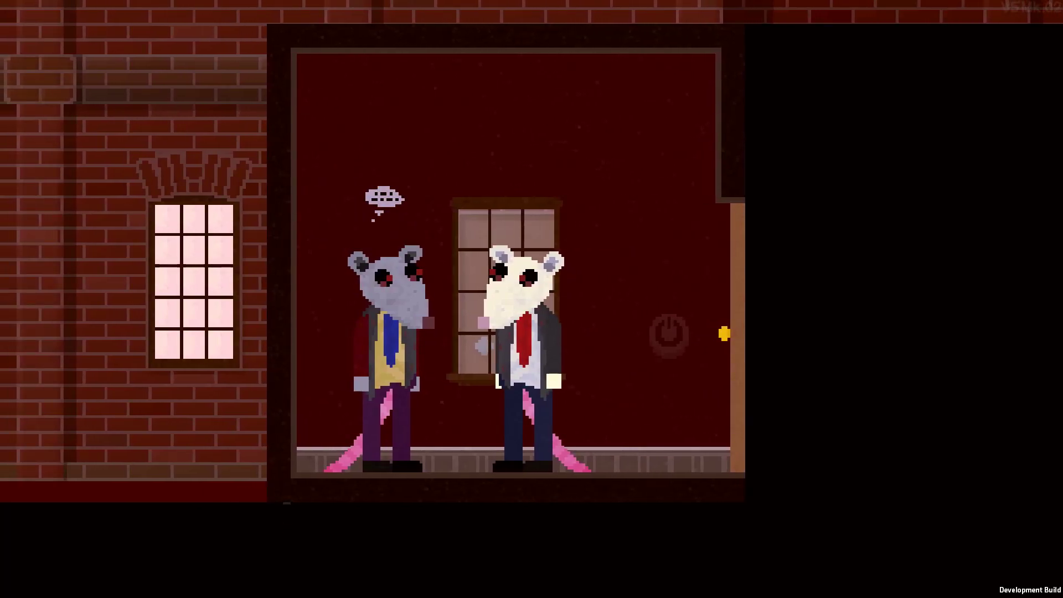
- Ask the mouse "How are you doing?", talk to it again to check its dialogue options, and return to the level editor
{"action": "key", "text": "e"}
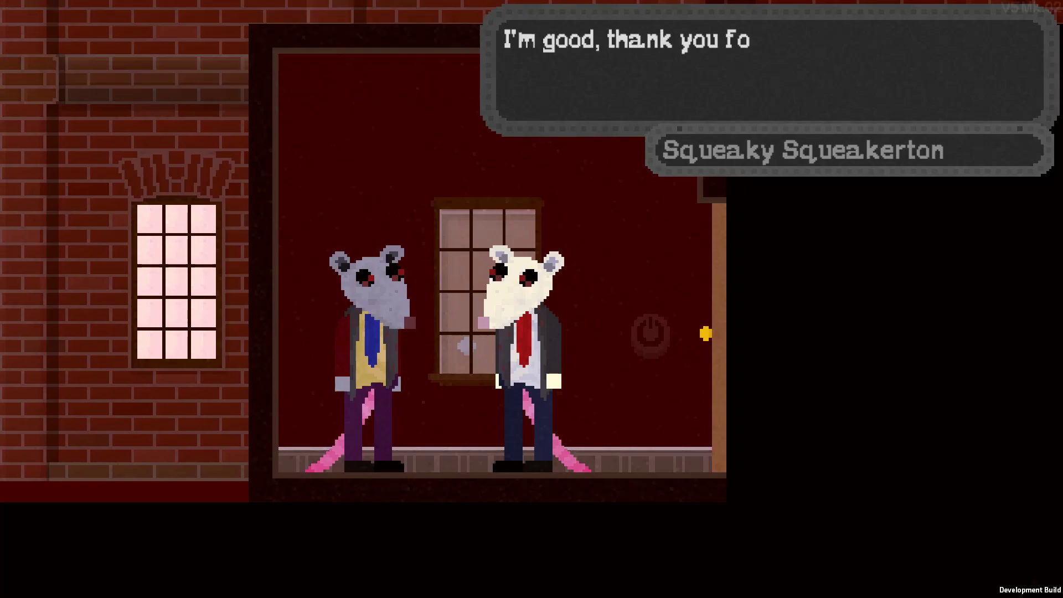
{"action": "key", "text": "e"}
{"action": "key", "text": "d"}
{"action": "key", "text": "a"}
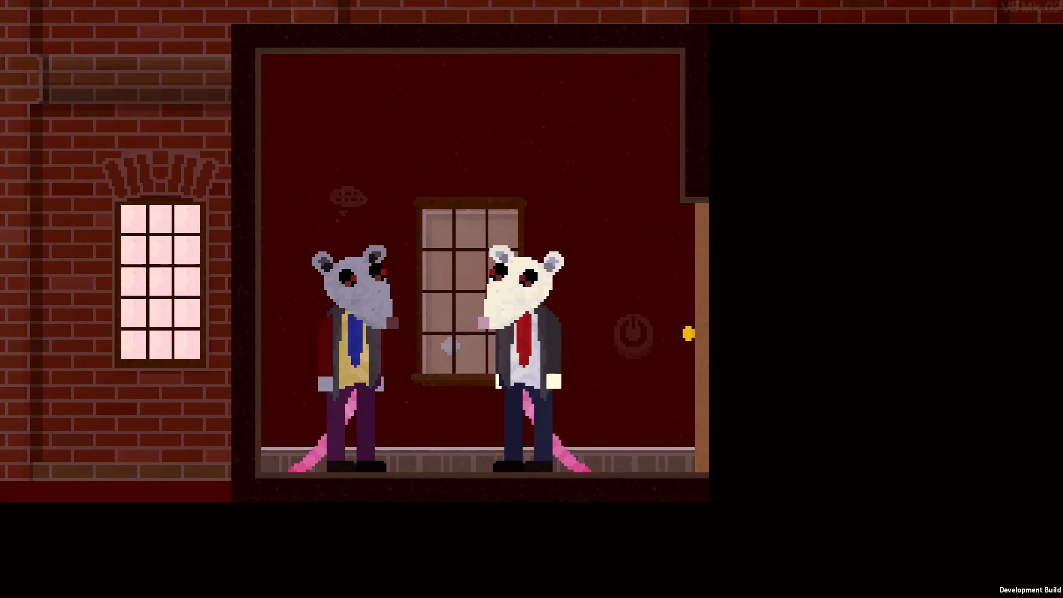
{"action": "key", "text": "a"}
{"action": "key", "text": "e"}
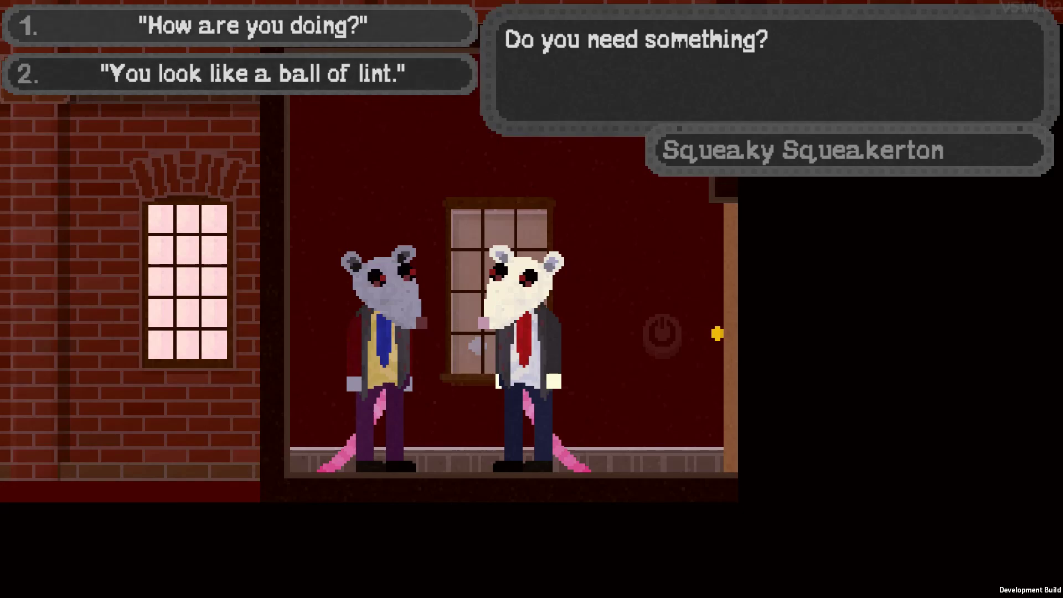
{"action": "key", "text": "Escape"}
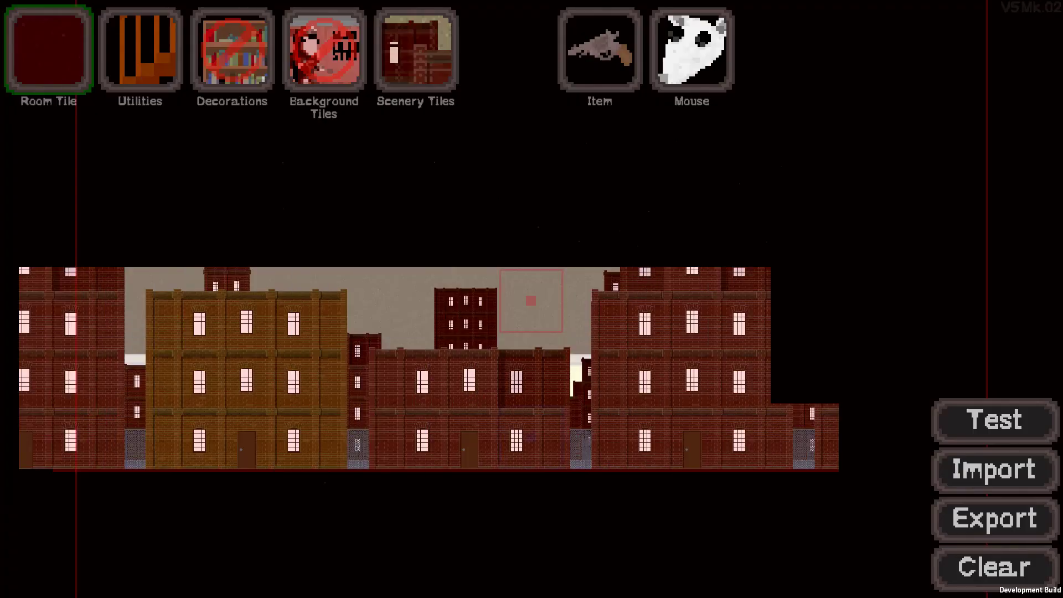
- Switch to Excel and append AQ[0|true] to the command in D52 so it reads "[C] JL[8|36] AQ[0|true]"
{"action": "key", "text": "alt+Return"}
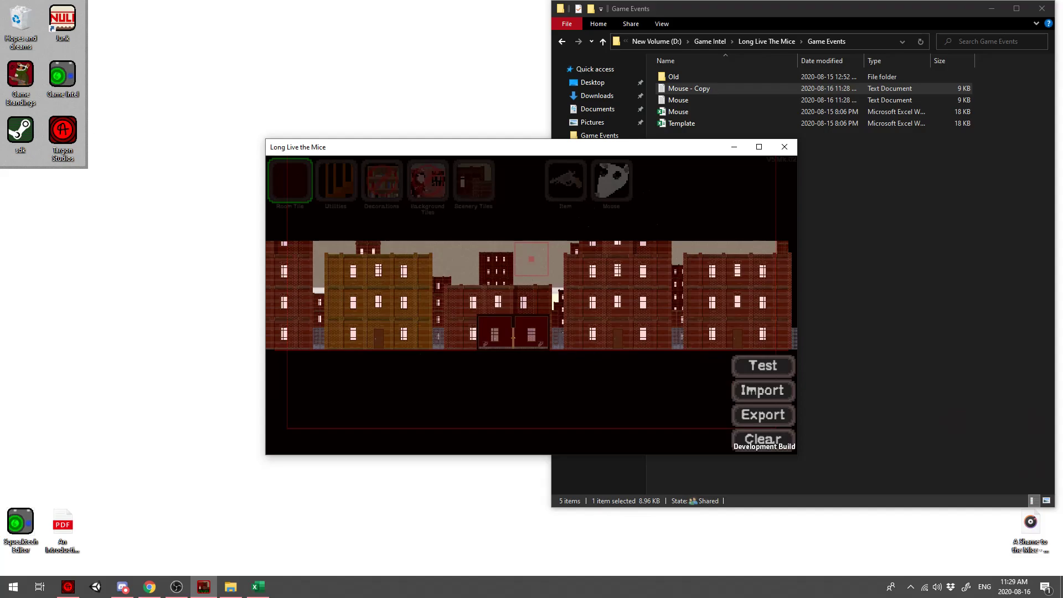
{"action": "left_click", "coordinate": [258, 587]}
{"action": "scroll", "coordinate": [569, 362], "scroll_direction": "down", "scroll_amount": 4}
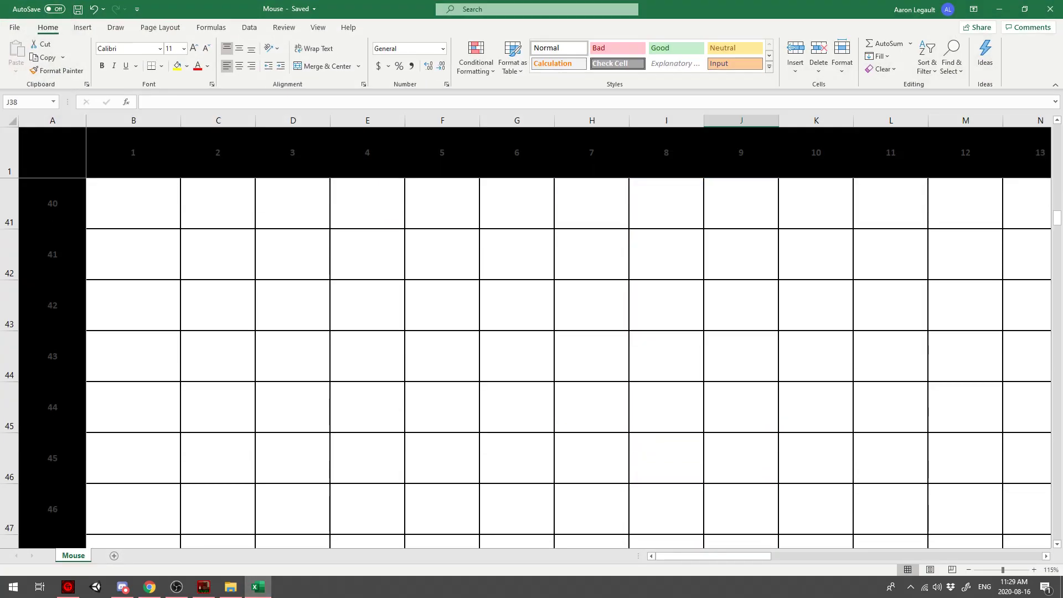
{"action": "scroll", "coordinate": [569, 363], "scroll_direction": "down", "scroll_amount": 2}
{"action": "double_click", "coordinate": [299, 459]}
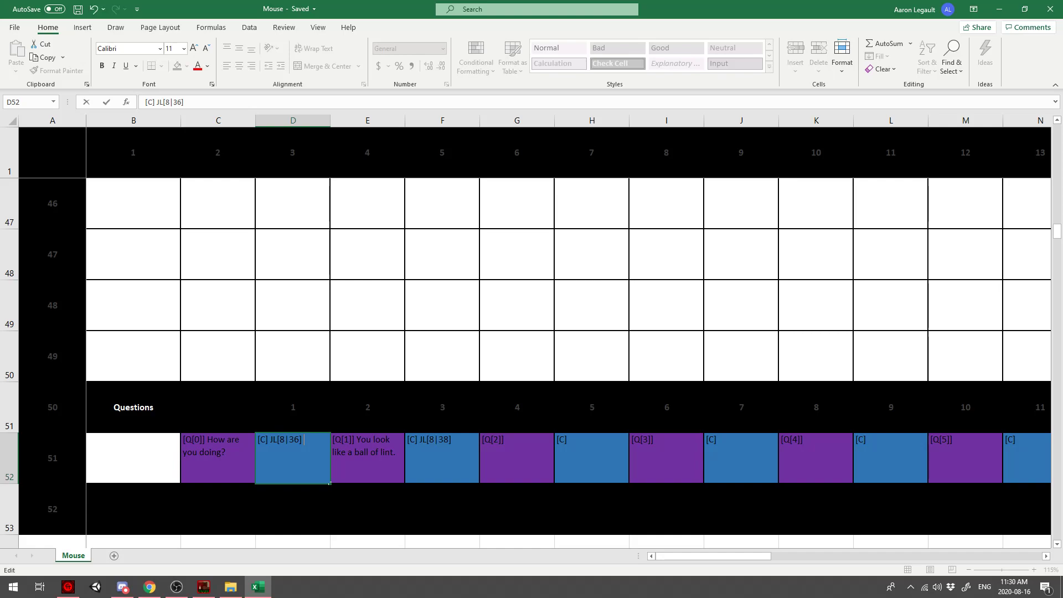
{"action": "type", "text": "AQ[]"}
{"action": "scroll", "coordinate": [532, 332], "scroll_direction": "up", "scroll_amount": 5}
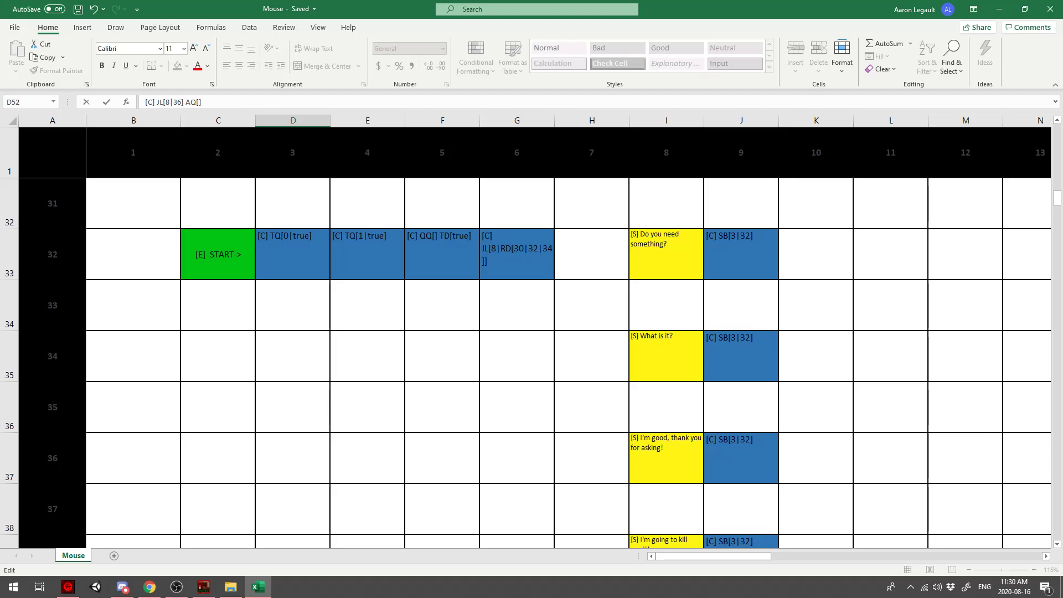
{"action": "scroll", "coordinate": [531, 332], "scroll_direction": "down", "scroll_amount": 6}
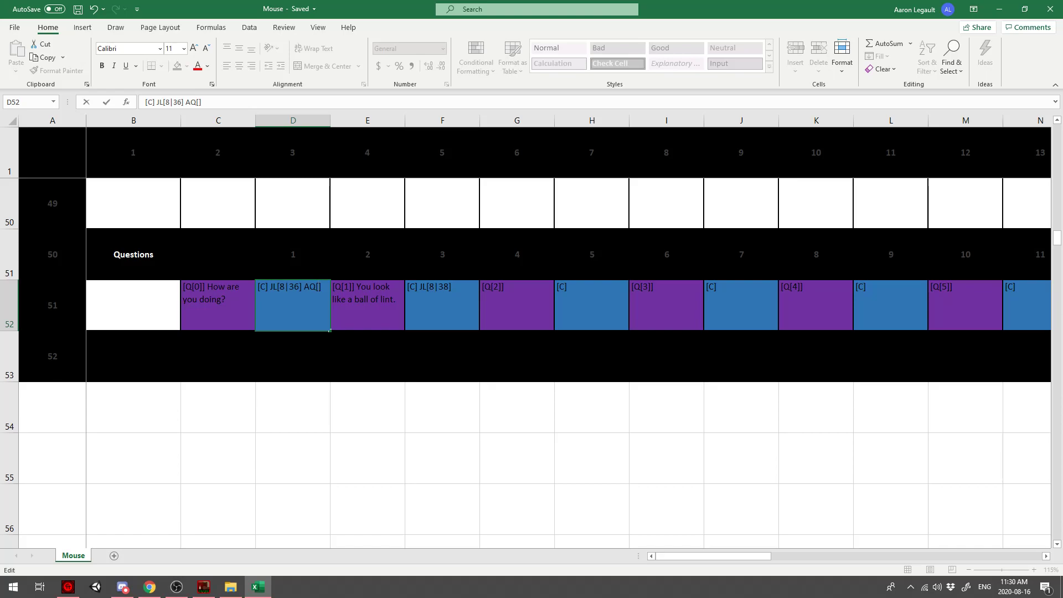
{"action": "type", "text": "|"}
- Reuse the AQ command in F52 with index 1 so it reads "[C] JL[8|38] AQ[1|true]", and save the workbook
{"action": "left_click_drag", "start_coordinate": [282, 300], "coordinate": [304, 287]}
{"action": "key", "text": "ctrl+c"}
{"action": "double_click", "coordinate": [458, 296]}
{"action": "key", "text": "ctrl+v"}
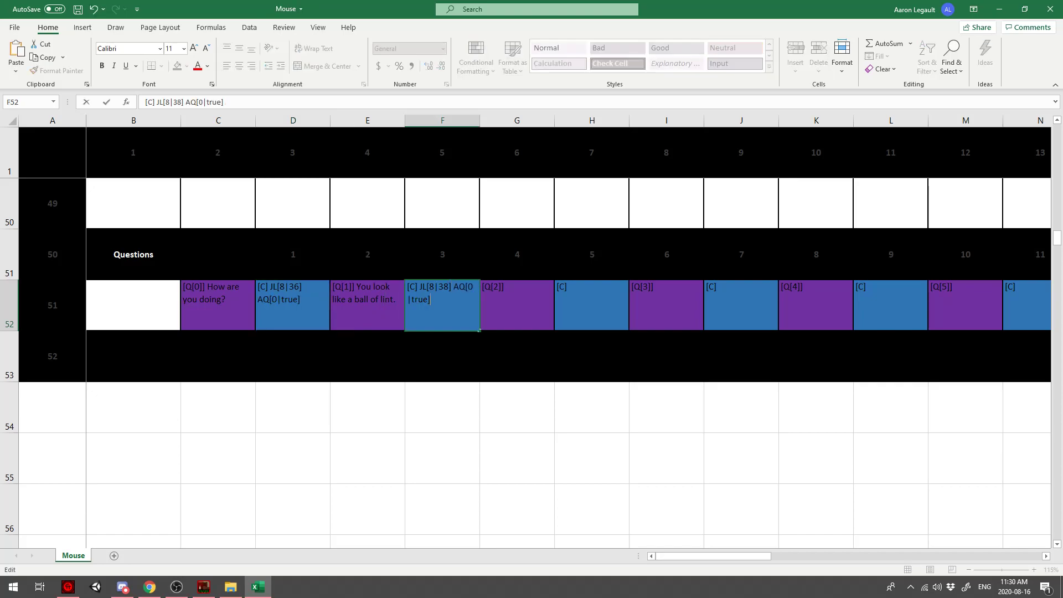
{"action": "key", "text": "ctrl+s"}
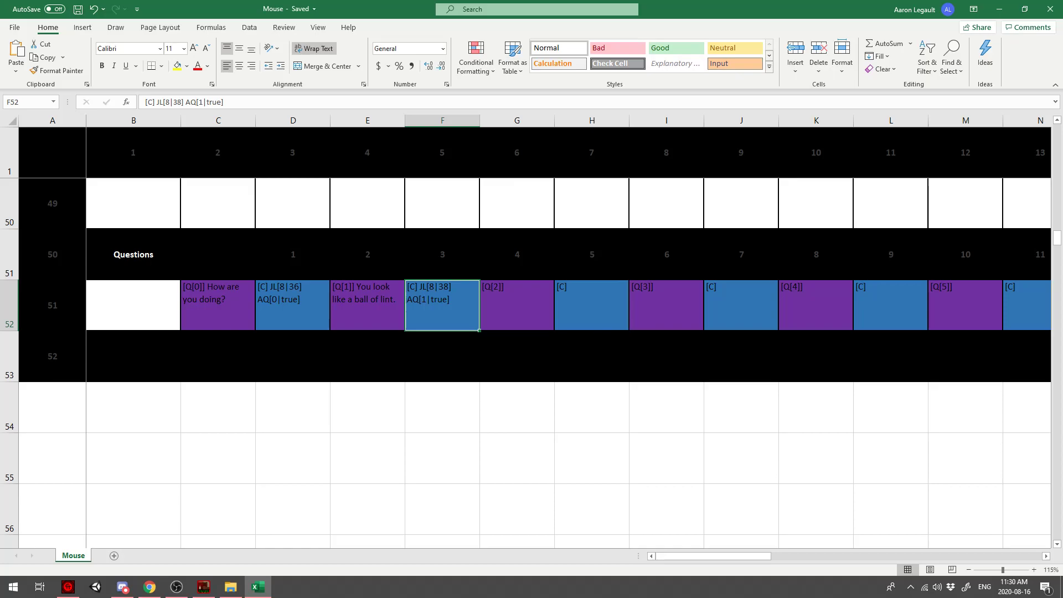
- Examine the QQ[] command in F33 and the dialogue lines and commands below it
{"action": "scroll", "coordinate": [532, 359], "scroll_direction": "up", "scroll_amount": 6}
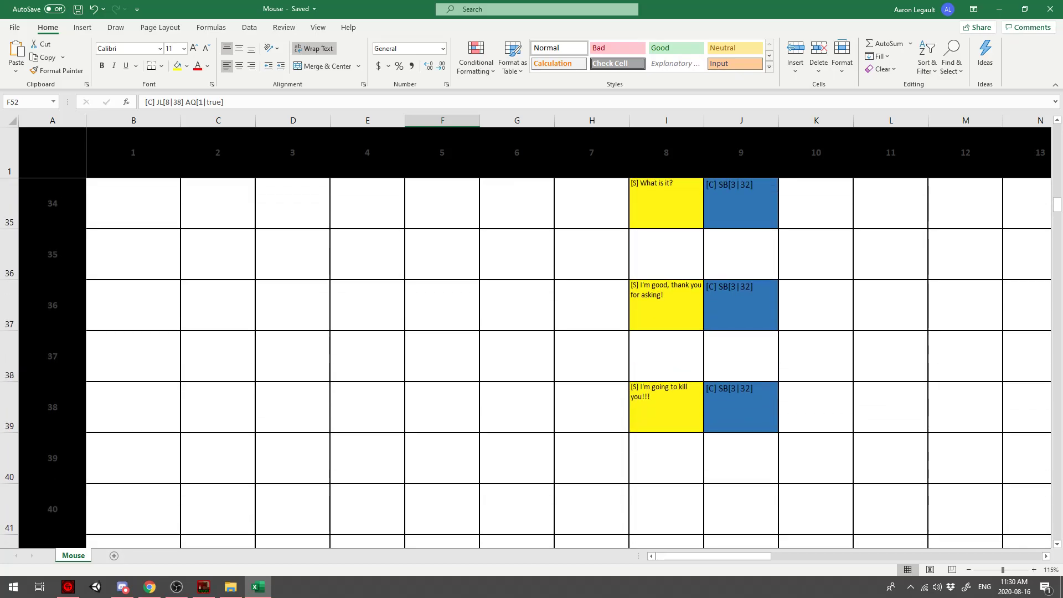
{"action": "left_click", "coordinate": [516, 254]}
{"action": "left_click", "coordinate": [441, 249]}
{"action": "double_click", "coordinate": [441, 243]}
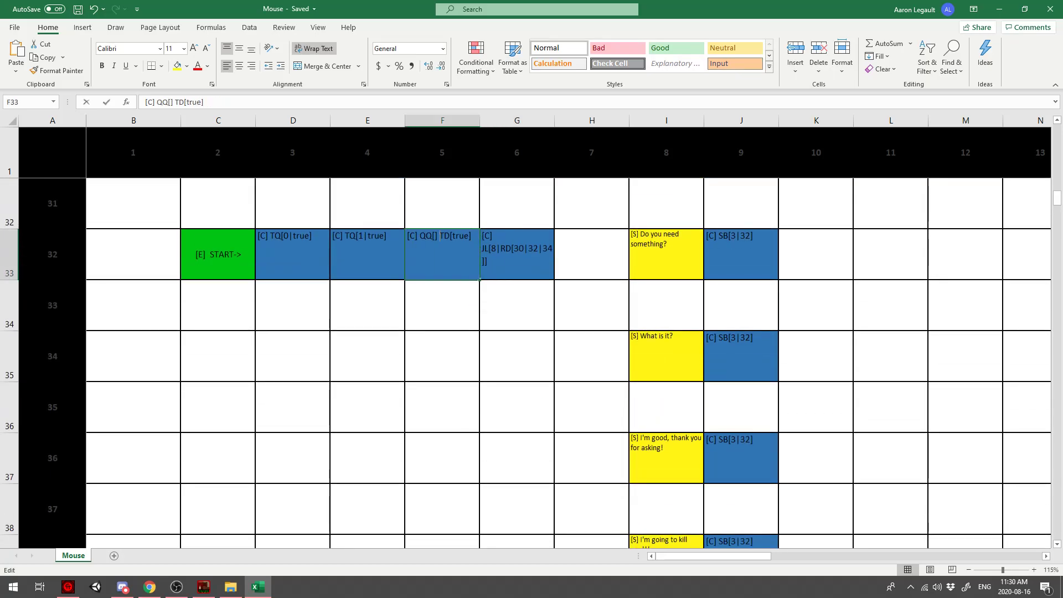
{"action": "left_click_drag", "start_coordinate": [437, 237], "coordinate": [420, 236]}
{"action": "scroll", "coordinate": [432, 238], "scroll_direction": "down", "scroll_amount": 4}
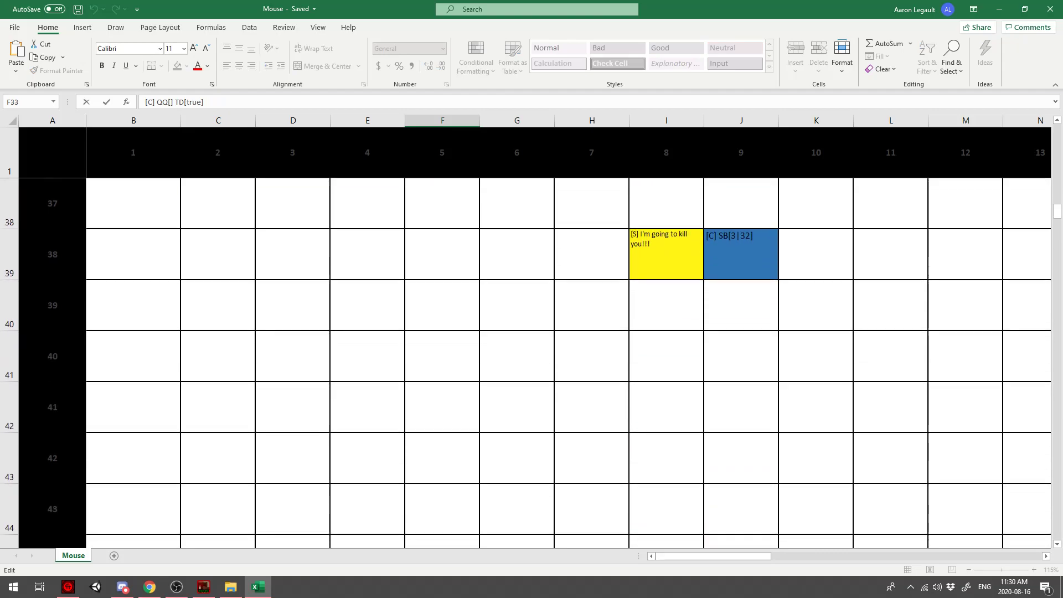
{"action": "scroll", "coordinate": [432, 354], "scroll_direction": "down", "scroll_amount": 1}
{"action": "scroll", "coordinate": [432, 355], "scroll_direction": "up", "scroll_amount": 5}
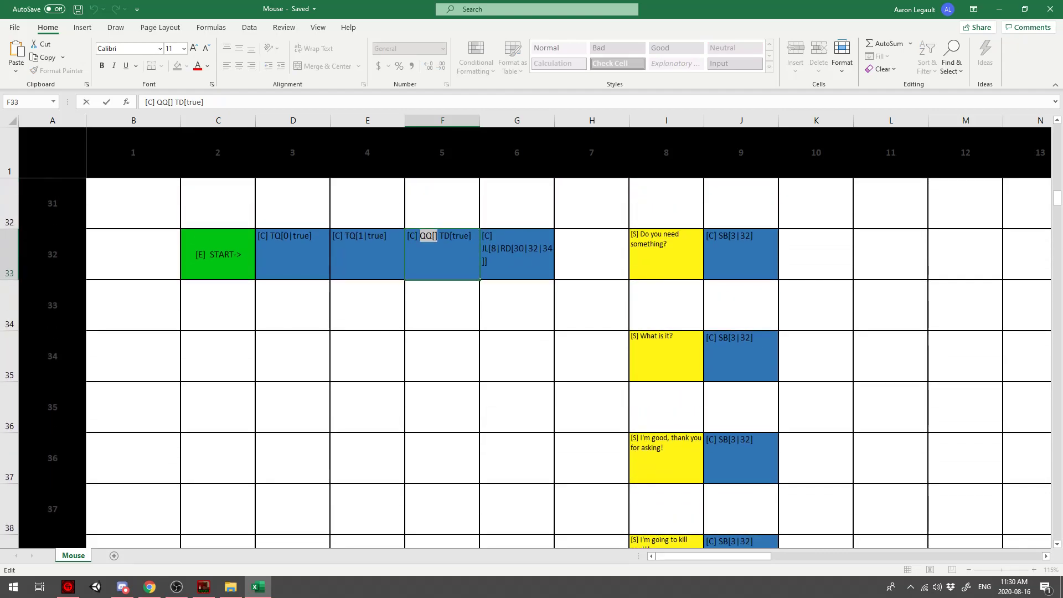
- Review the TQ commands in D33:E33 together with the QQ[] TD[true] command in F33
{"action": "left_click", "coordinate": [293, 254]}
{"action": "left_click_drag", "start_coordinate": [293, 255], "coordinate": [367, 254]}
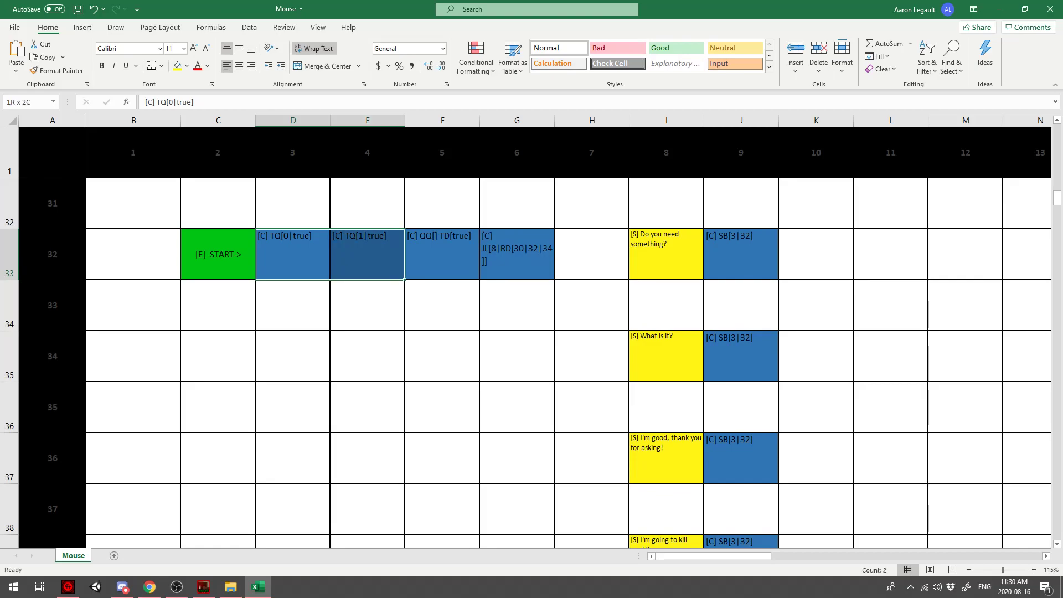
{"action": "left_click", "coordinate": [299, 213]}
{"action": "left_click_drag", "start_coordinate": [301, 255], "coordinate": [360, 254]}
{"action": "left_click", "coordinate": [442, 255]}
- Examine the AQ[0|true] part of the "How are you doing?" question's command in D52, and leave the cell unchanged
{"action": "scroll", "coordinate": [568, 362], "scroll_direction": "down", "scroll_amount": 1}
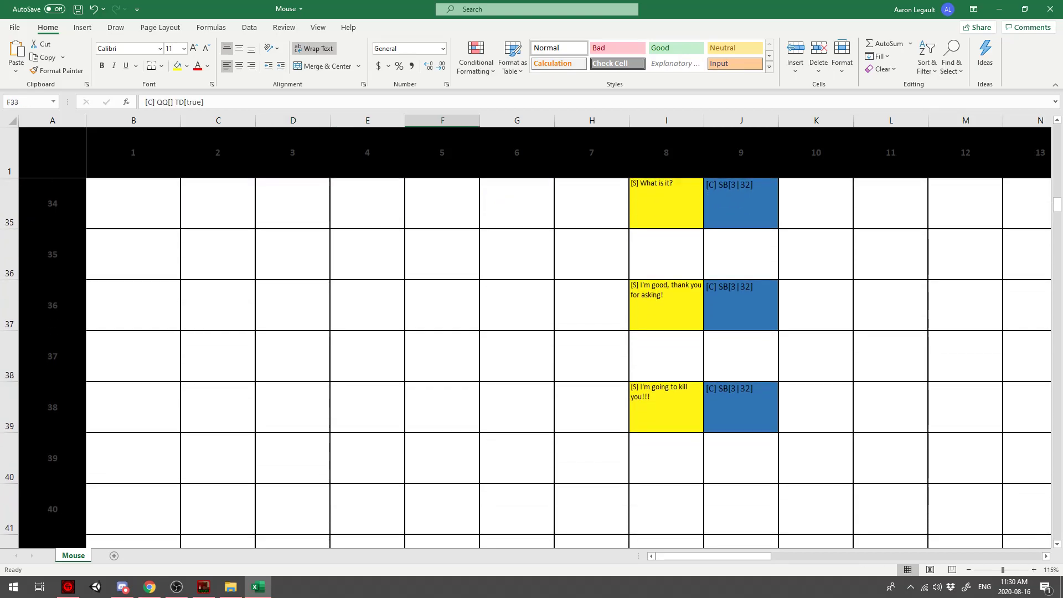
{"action": "scroll", "coordinate": [569, 362], "scroll_direction": "down", "scroll_amount": 5}
{"action": "double_click", "coordinate": [293, 310]}
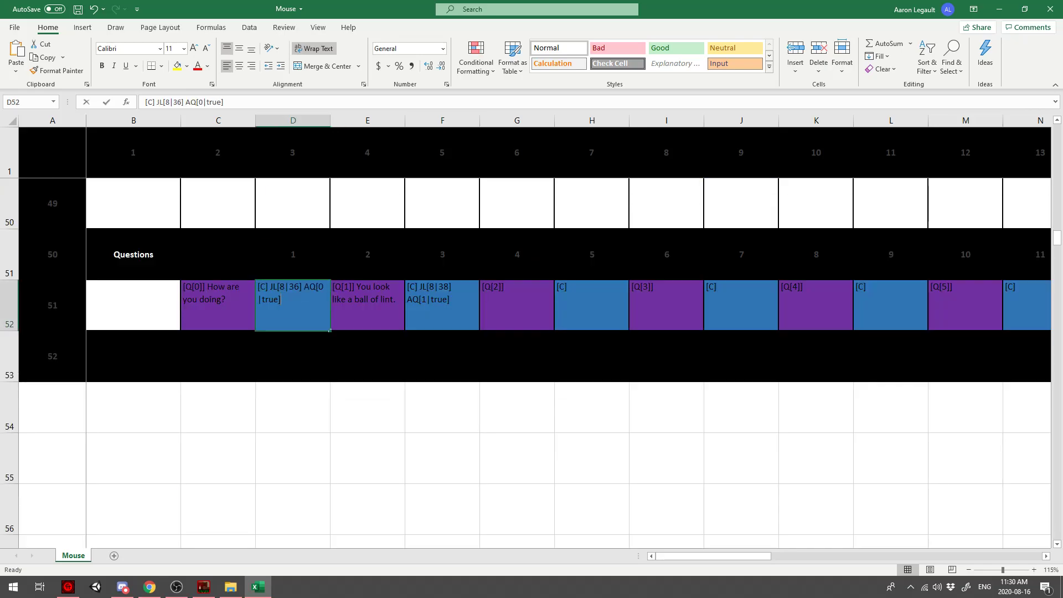
{"action": "key", "text": "shift+Left"}
{"action": "key", "text": "shift+Left"}
{"action": "key", "text": "shift+Left"}
{"action": "key", "text": "shift+Left"}
{"action": "key", "text": "shift+Left"}
{"action": "key", "text": "shift+Left"}
{"action": "key", "text": "shift+Left"}
{"action": "key", "text": "shift+Left"}
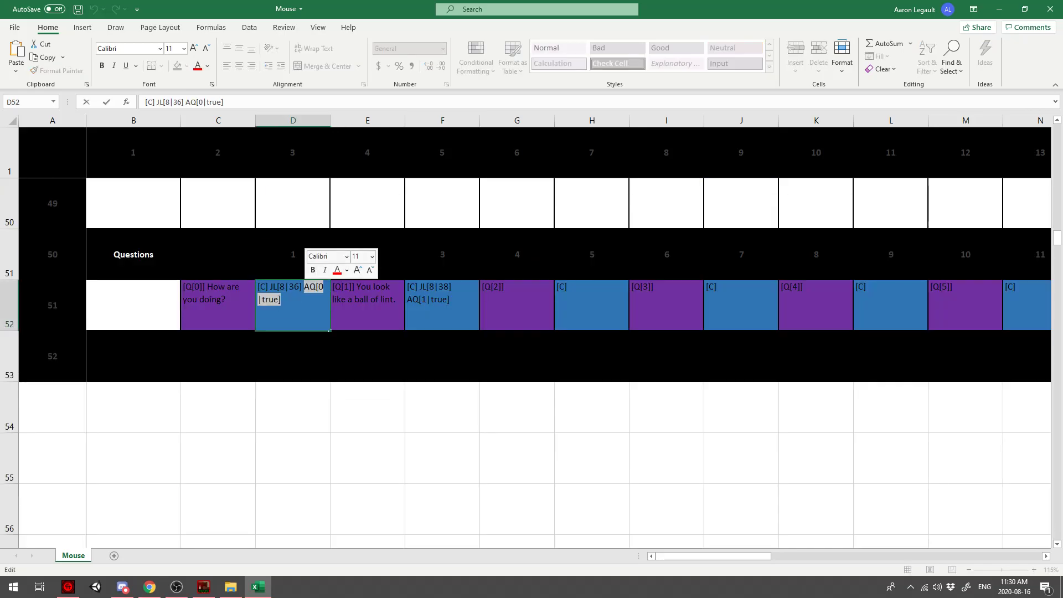
{"action": "scroll", "coordinate": [568, 362], "scroll_direction": "up", "scroll_amount": 5}
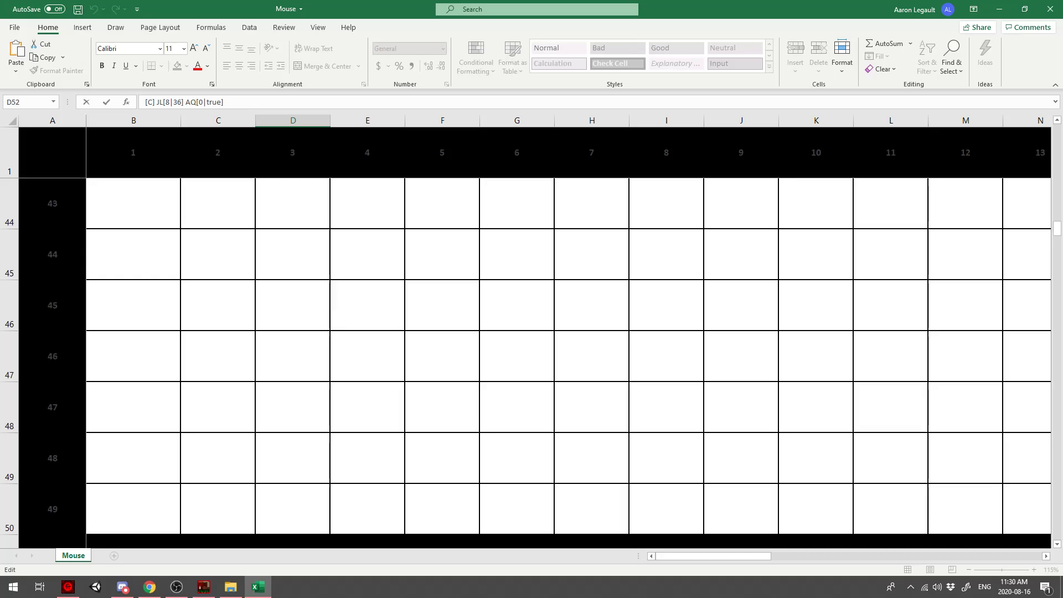
{"action": "left_click", "coordinate": [816, 252]}
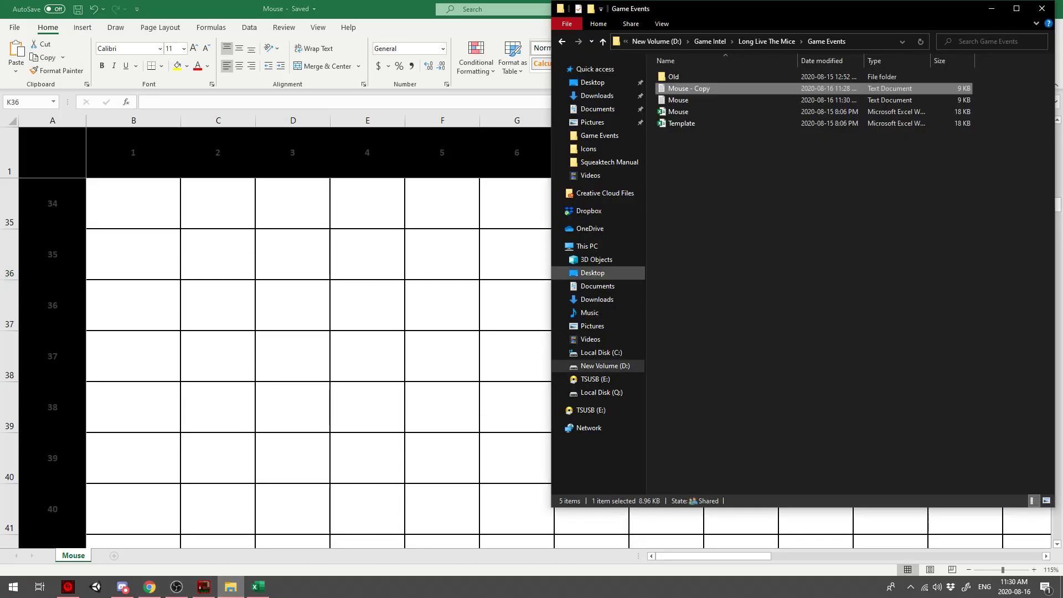
- Replace the Mouse - Copy text file with a fresh copy of the Mouse text file, and switch to Long Live the Mice
{"action": "left_click", "coordinate": [230, 587]}
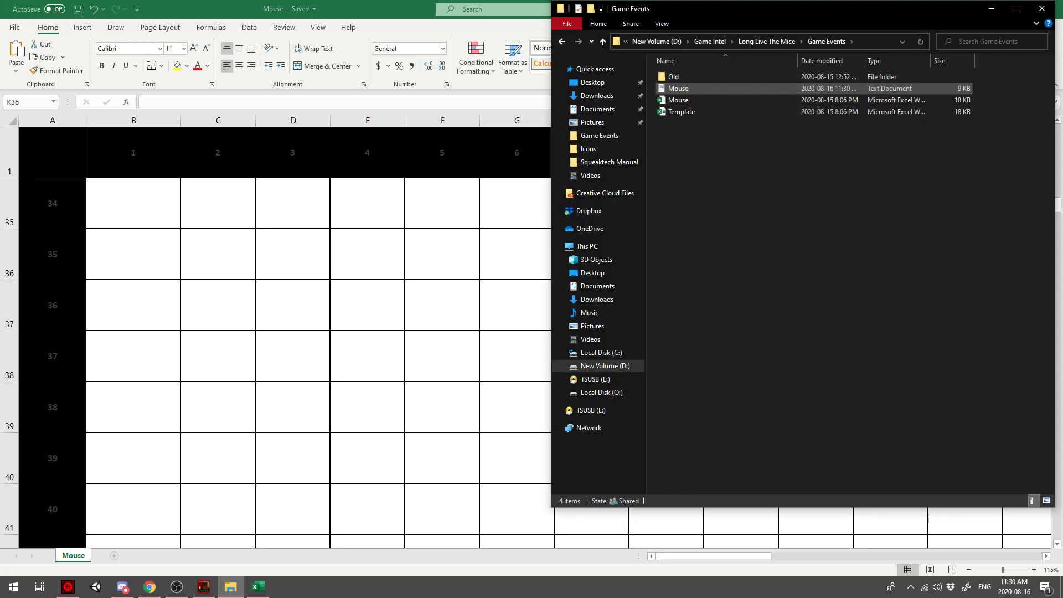
{"action": "left_click", "coordinate": [203, 587]}
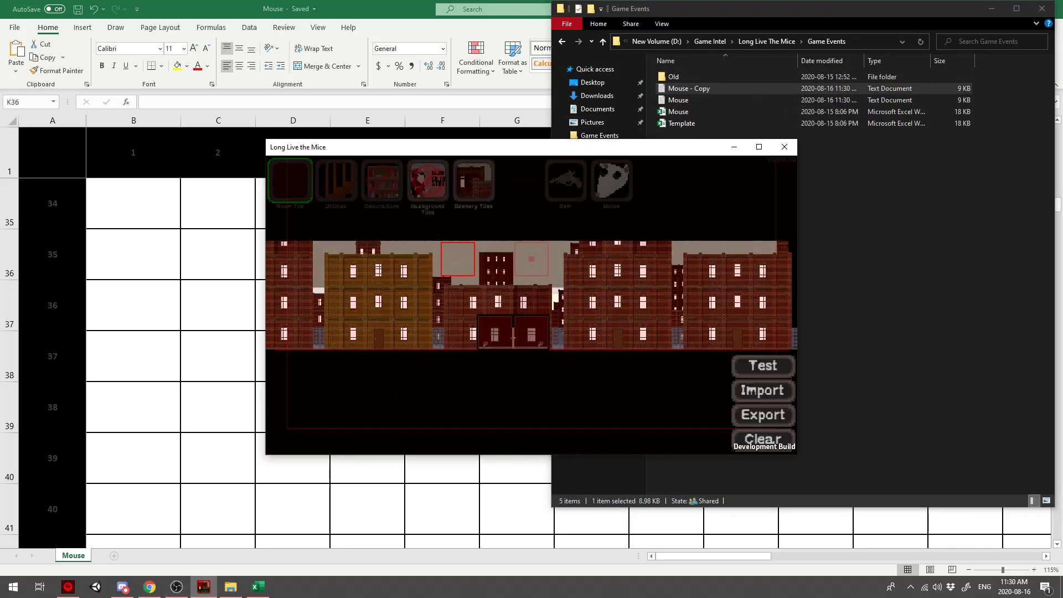
- Open the configuration of the mouse Squeaky Squeakerton in the level editor and reload its script
{"action": "scroll", "coordinate": [532, 305], "scroll_direction": "up", "scroll_amount": 5}
{"action": "key", "text": "s"}
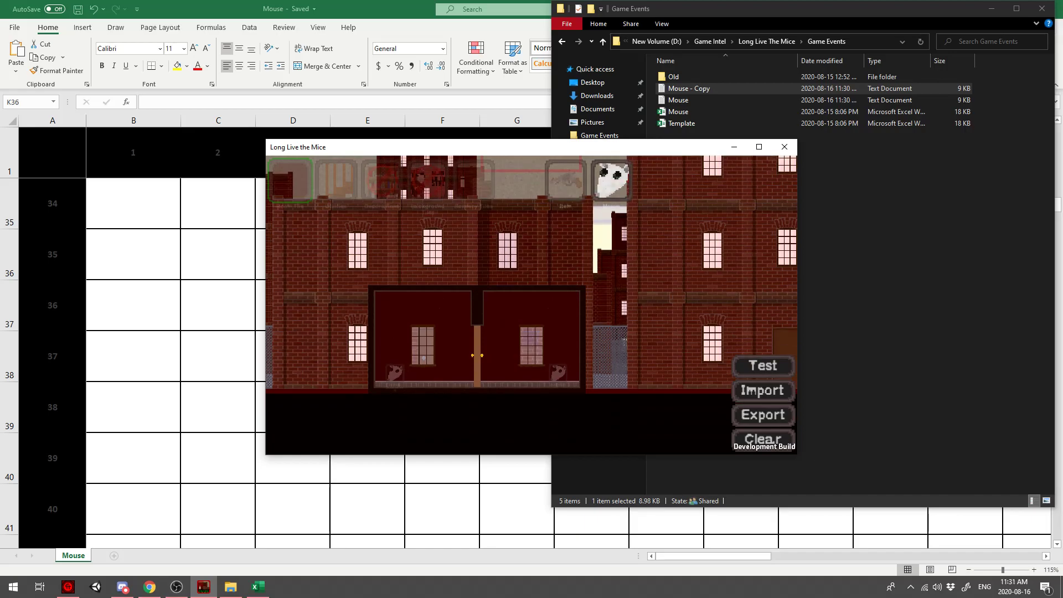
{"action": "left_click", "coordinate": [611, 181]}
{"action": "key", "text": "a"}
{"action": "scroll", "coordinate": [531, 305], "scroll_direction": "up", "scroll_amount": 3}
{"action": "mouse_move", "coordinate": [668, 327]}
{"action": "left_mouse_down"}
{"action": "mouse_move", "coordinate": [458, 326]}
{"action": "mouse_move", "coordinate": [476, 327]}
{"action": "left_mouse_up"}
{"action": "left_click", "coordinate": [380, 328]}
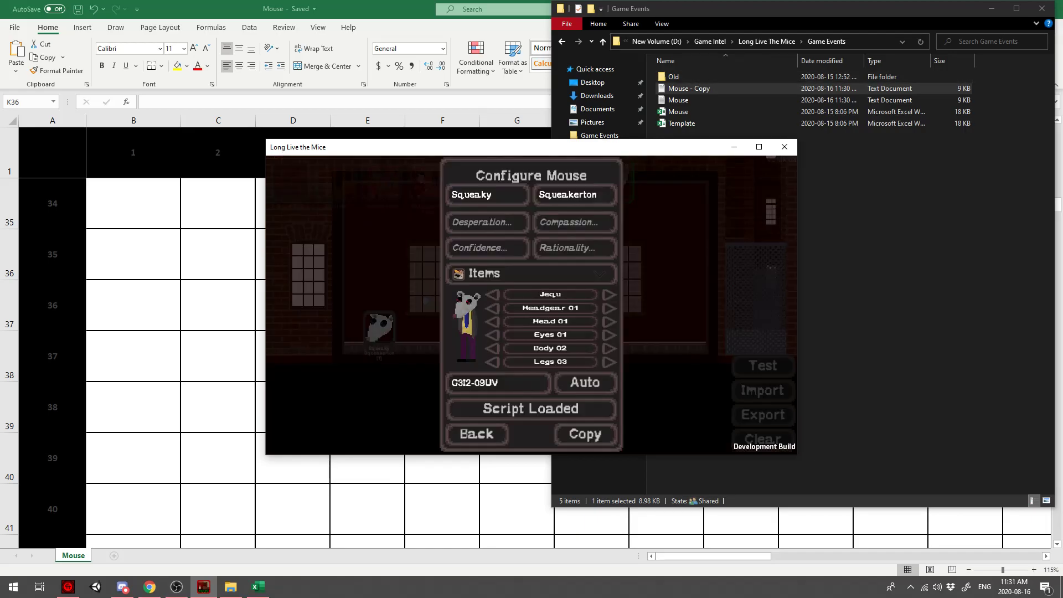
{"action": "left_click", "coordinate": [531, 408]}
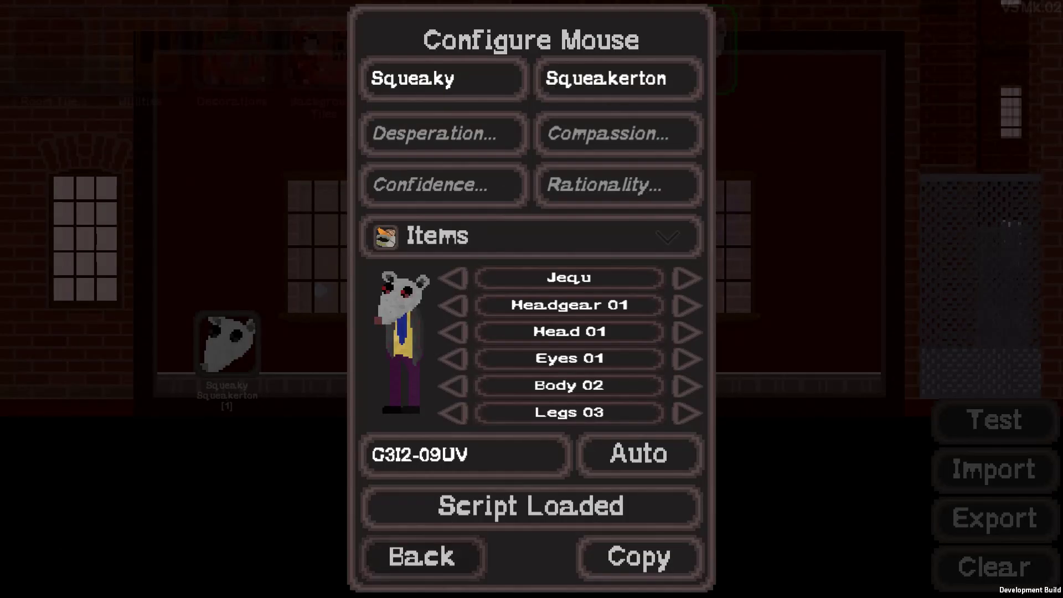
- Test the dialogue in-game by asking "How are you doing?", talking to the mouse again to check the remaining options, and leaving the test
{"action": "key", "text": "Escape"}
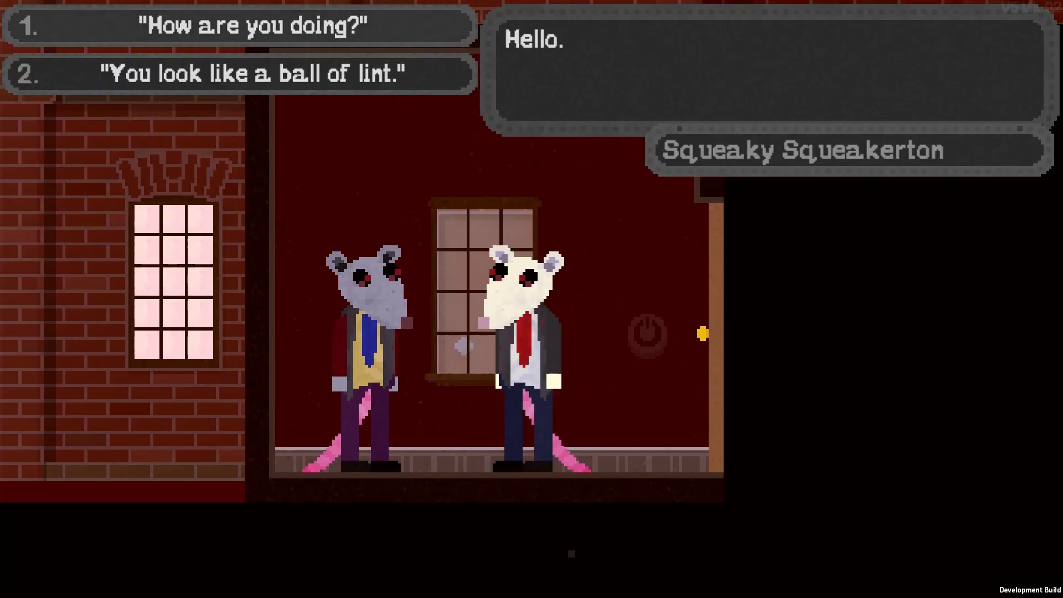
{"action": "key", "text": "1"}
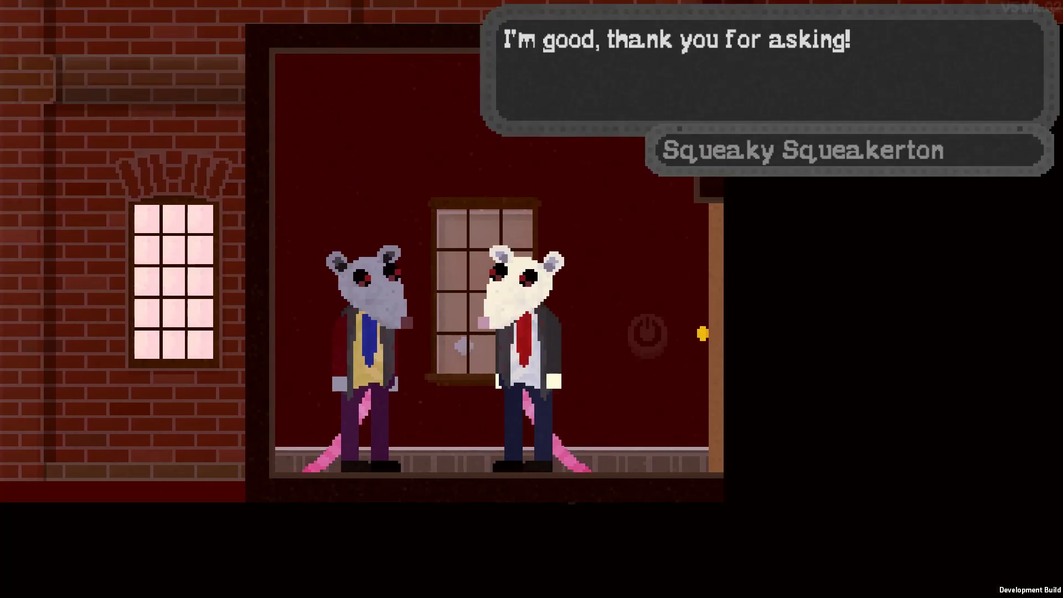
{"action": "key", "text": "space"}
{"action": "key", "text": "a"}
{"action": "key", "text": "e"}
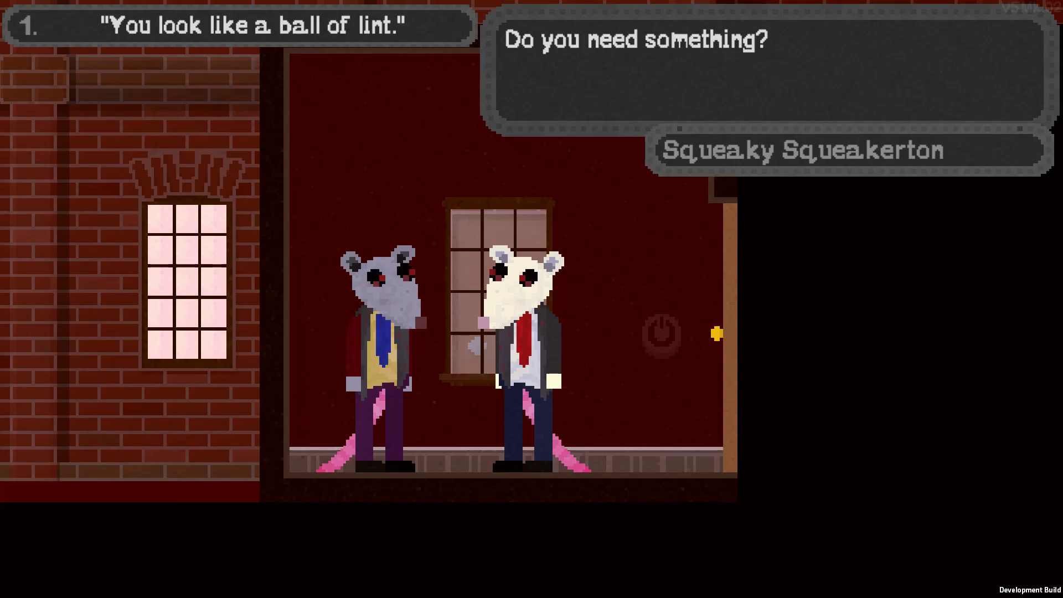
{"action": "key", "text": "d"}
{"action": "key", "text": "a"}
{"action": "key", "text": "d"}
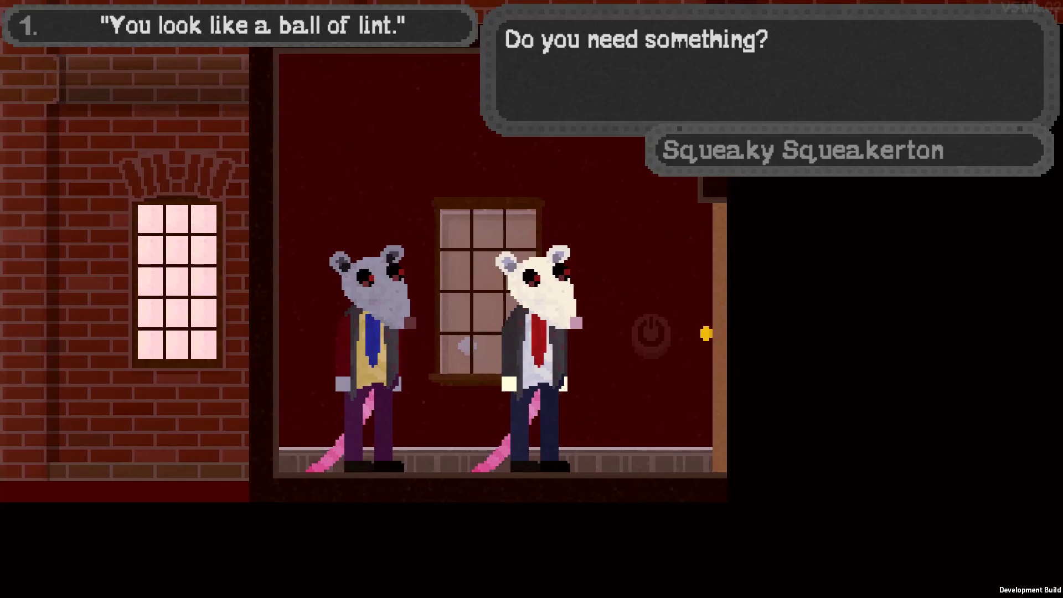
{"action": "key", "text": "a"}
{"action": "key", "text": "Escape"}
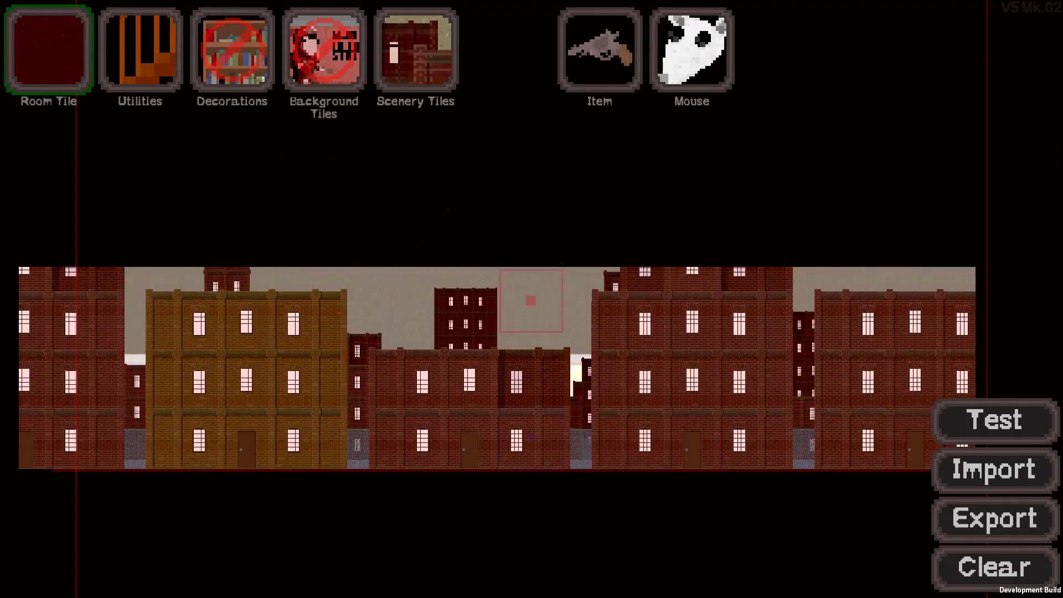
- Return the game from full screen to a window and switch to the Mouse workbook in Excel
{"action": "scroll", "coordinate": [532, 300], "scroll_direction": "up", "scroll_amount": 5}
{"action": "key", "text": "s"}
{"action": "key", "text": "a"}
{"action": "key", "text": "w"}
{"action": "key", "text": "d"}
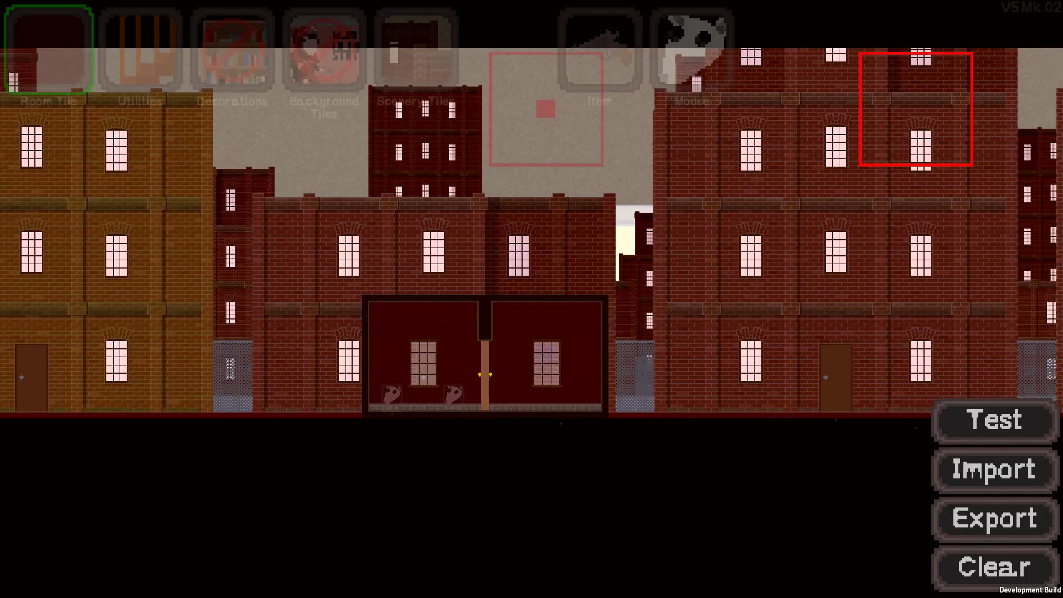
{"action": "key", "text": "alt+Return"}
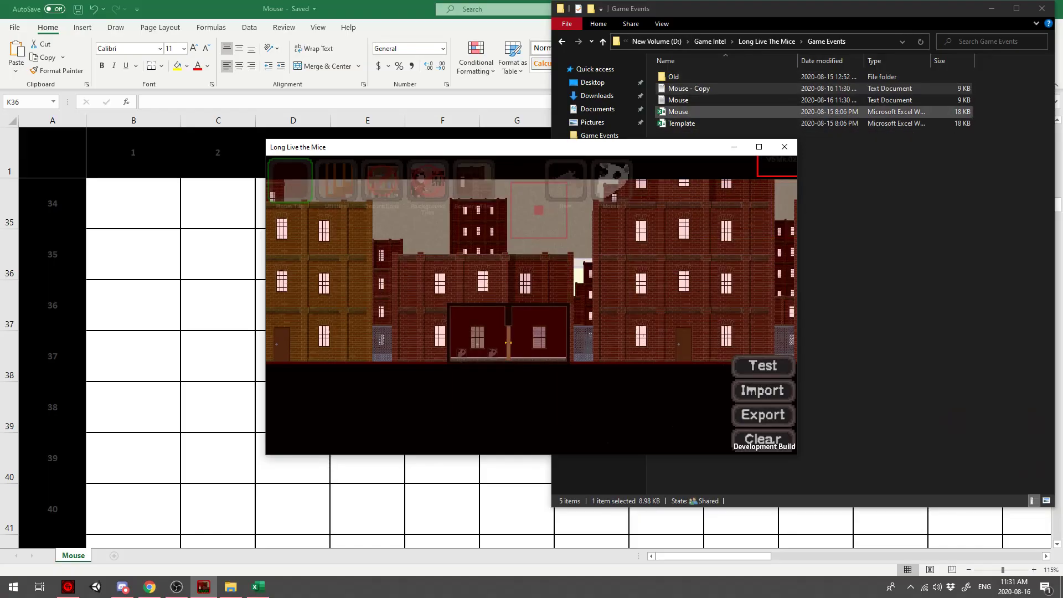
{"action": "left_click", "coordinate": [258, 586]}
- Copy the "I'm going to kill you!!!" line and its SB command in I39:J39
{"action": "scroll", "coordinate": [568, 363], "scroll_direction": "down", "scroll_amount": 1}
{"action": "scroll", "coordinate": [567, 360], "scroll_direction": "up", "scroll_amount": 1}
{"action": "left_click_drag", "start_coordinate": [664, 407], "coordinate": [736, 407]}
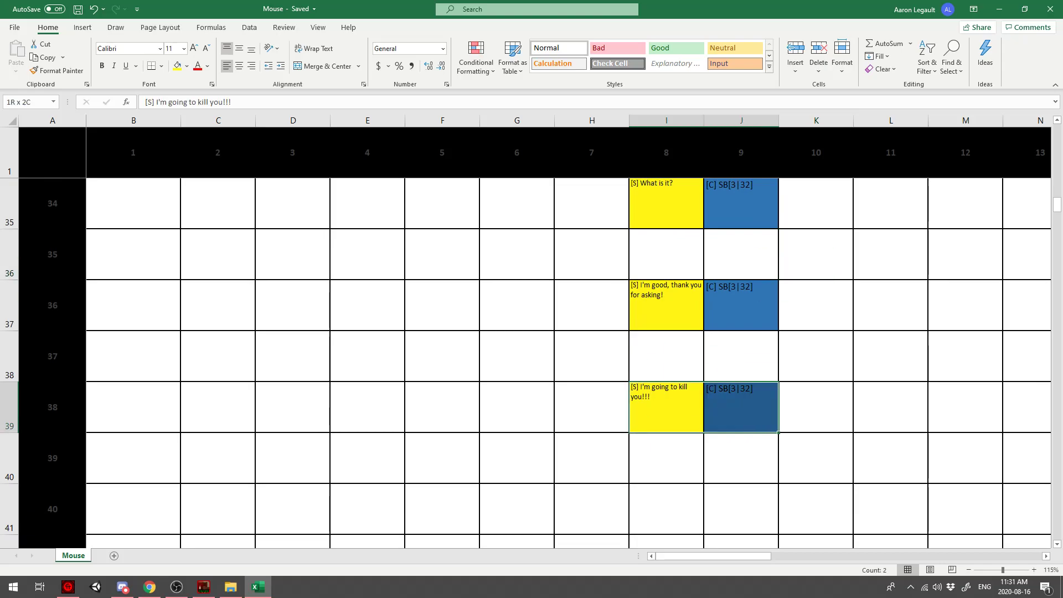
{"action": "key", "text": "ctrl+c"}
{"action": "left_click", "coordinate": [736, 406]}
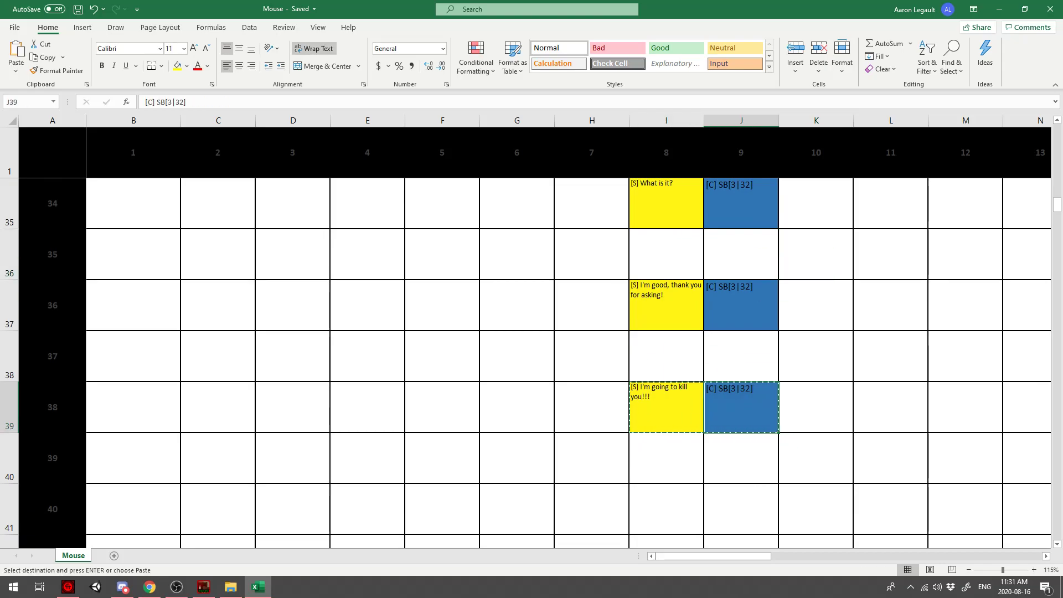
- Examine the "You look like a ball of lint." question in E52 and its JL and AQ command in F52
{"action": "left_click", "coordinate": [592, 356]}
{"action": "scroll", "coordinate": [591, 356], "scroll_direction": "down", "scroll_amount": 2}
{"action": "scroll", "coordinate": [592, 356], "scroll_direction": "down", "scroll_amount": 3}
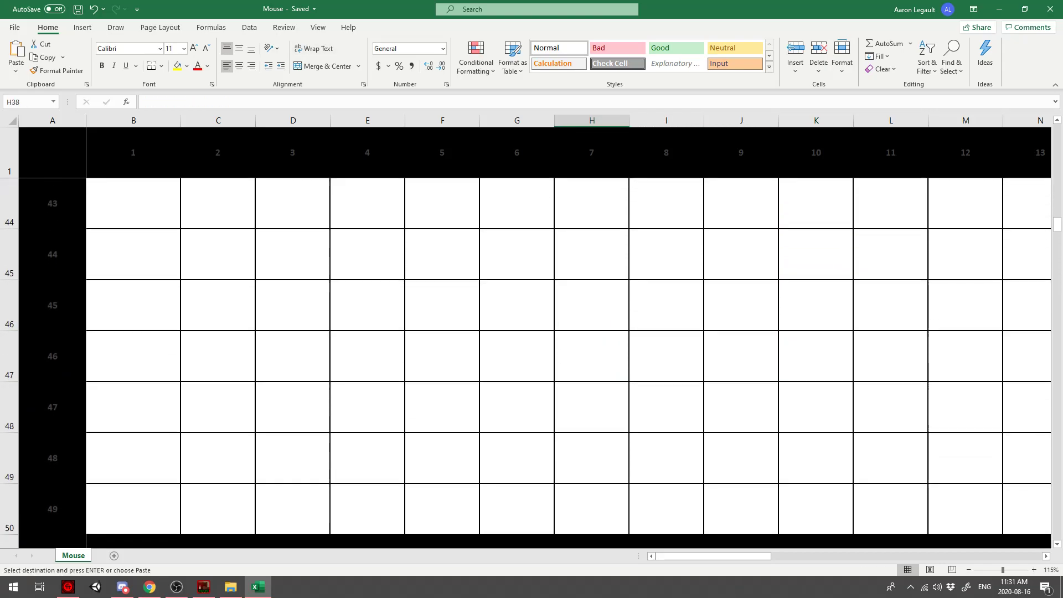
{"action": "left_click_drag", "start_coordinate": [368, 305], "coordinate": [443, 306]}
{"action": "left_click", "coordinate": [367, 305]}
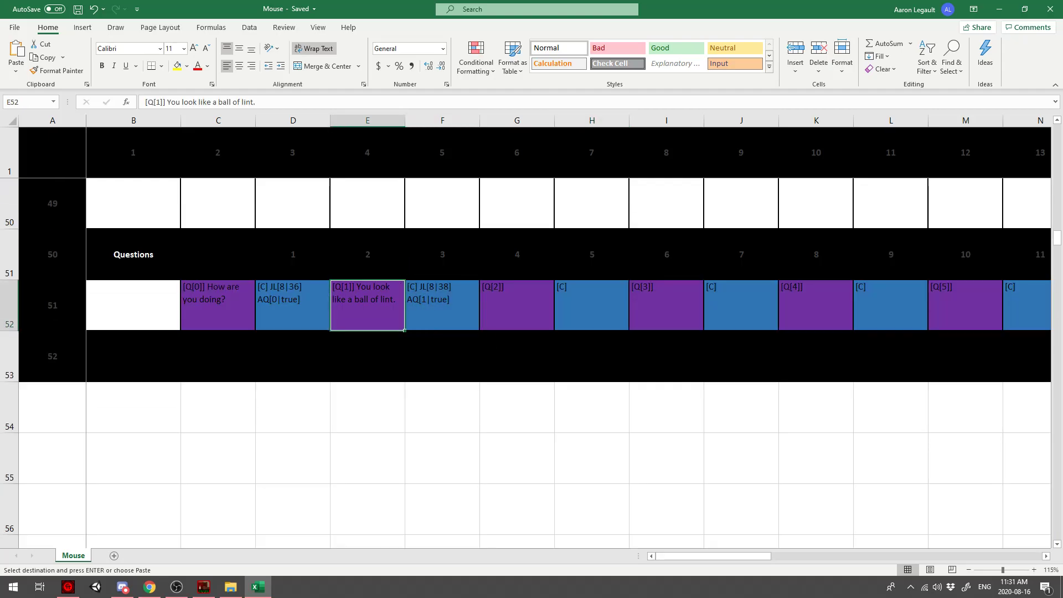
{"action": "left_click", "coordinate": [443, 306]}
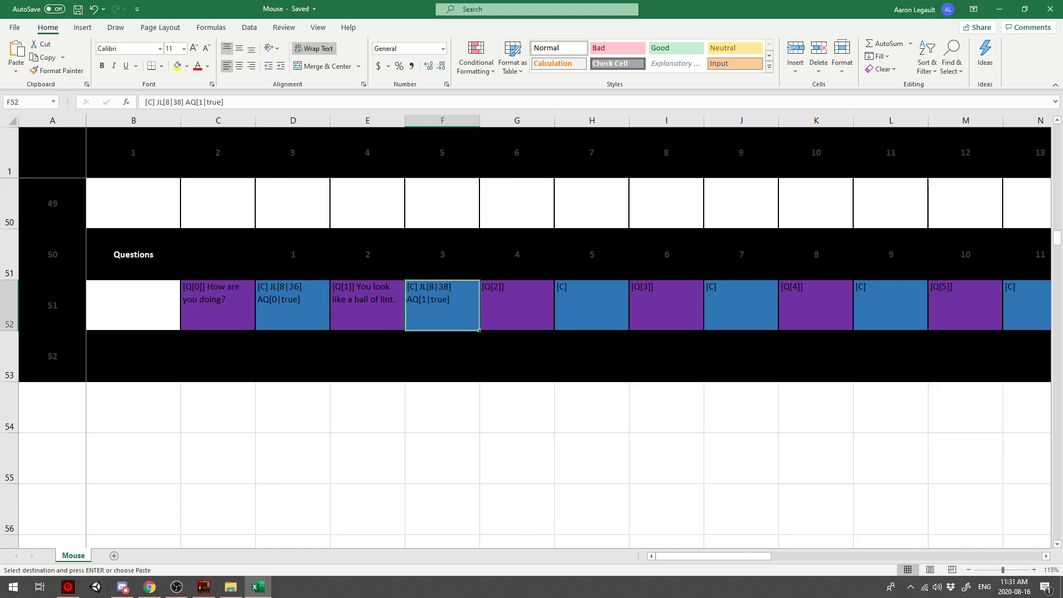
{"action": "scroll", "coordinate": [568, 356], "scroll_direction": "up", "scroll_amount": 5}
{"action": "left_click", "coordinate": [666, 366]}
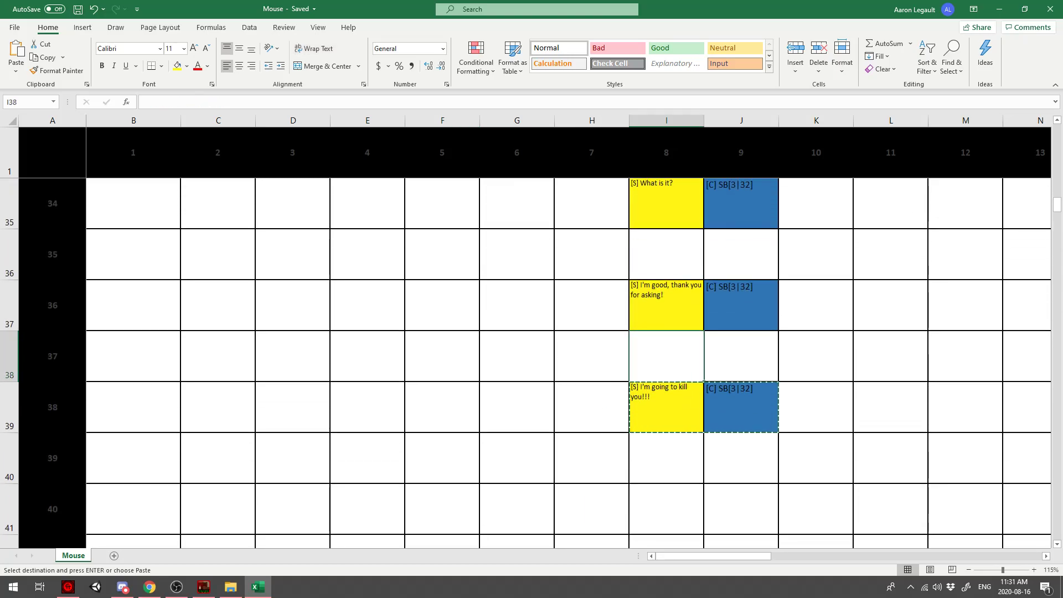
- Paste the copied line and SB command one column over, into J39:K39
{"action": "left_click", "coordinate": [667, 404]}
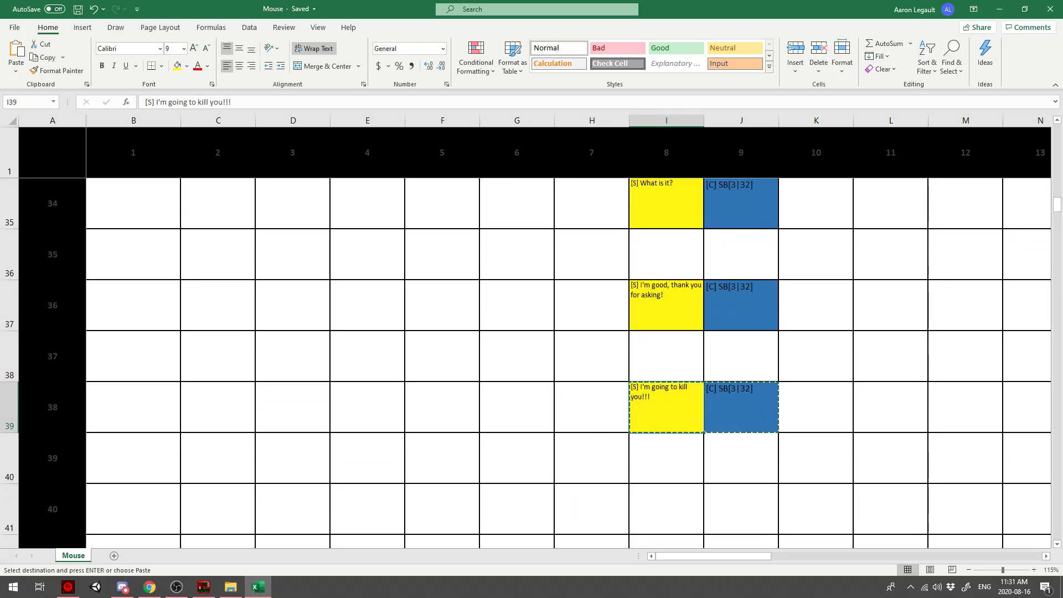
{"action": "left_click_drag", "start_coordinate": [667, 404], "coordinate": [752, 410]}
{"action": "key", "text": "Right"}
{"action": "key", "text": "ctrl+v"}
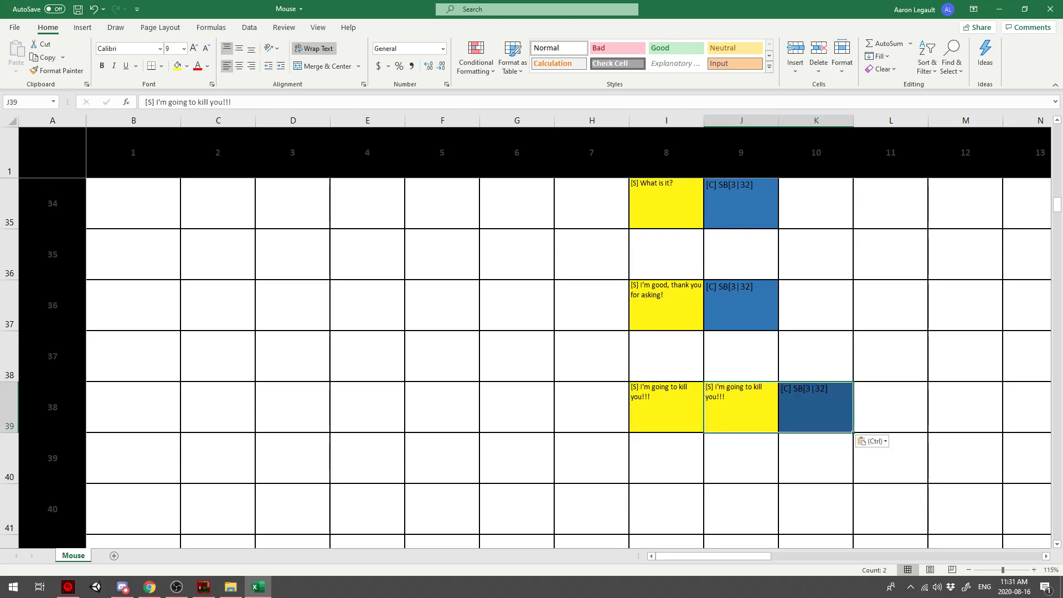
{"action": "key", "text": "Left"}
{"action": "double_click", "coordinate": [651, 397]}
{"action": "left_click_drag", "start_coordinate": [651, 397], "coordinate": [640, 388]}
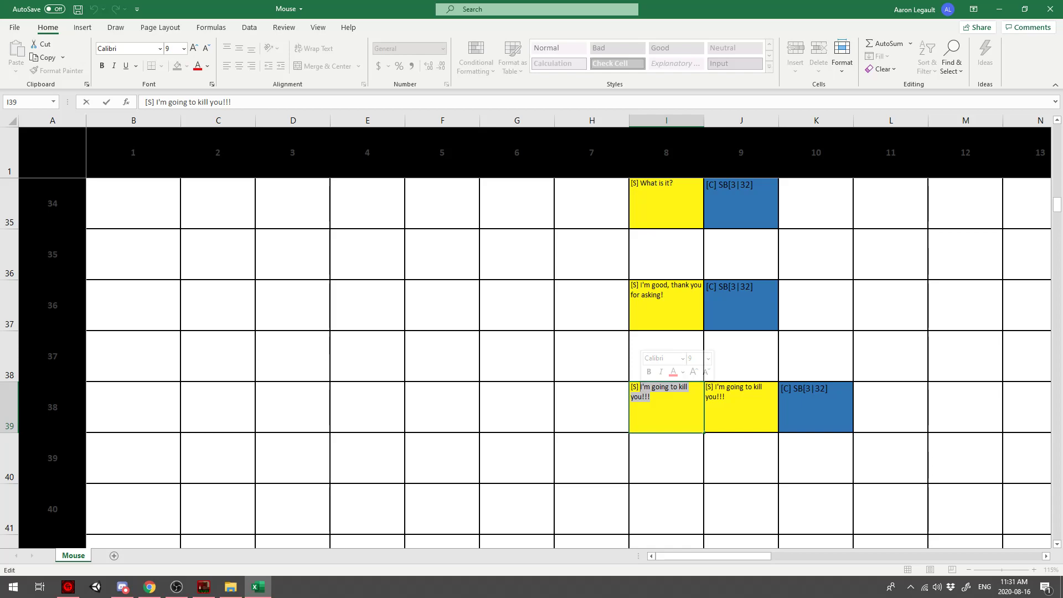
{"action": "key", "text": "Escape"}
- Copy the SB command cell K39 over the duplicate dialogue line in I39
{"action": "key", "text": "Right"}
{"action": "key", "text": "Right"}
{"action": "key", "text": "ctrl+c"}
{"action": "key", "text": "Left"}
{"action": "key", "text": "Left"}
{"action": "key", "text": "ctrl+v"}
- Change the command in I39 to "[C] EM[5]"
{"action": "double_click", "coordinate": [680, 391]}
{"action": "left_click_drag", "start_coordinate": [680, 391], "coordinate": [645, 390]}
{"action": "key", "text": "BackSpace"}
{"action": "type", "text": "EM[5"}
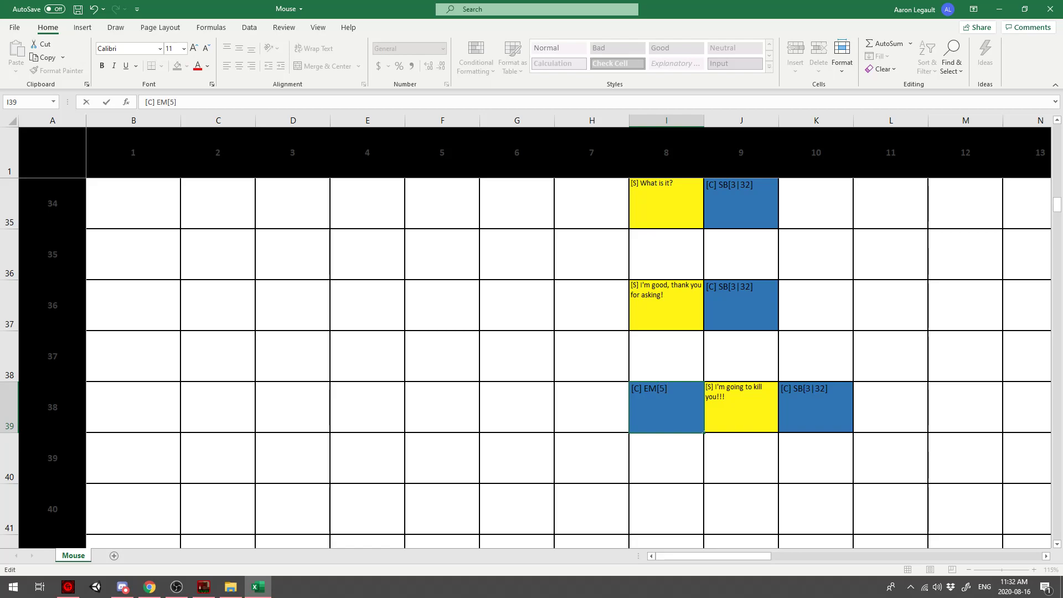
{"action": "left_click", "coordinate": [666, 360]}
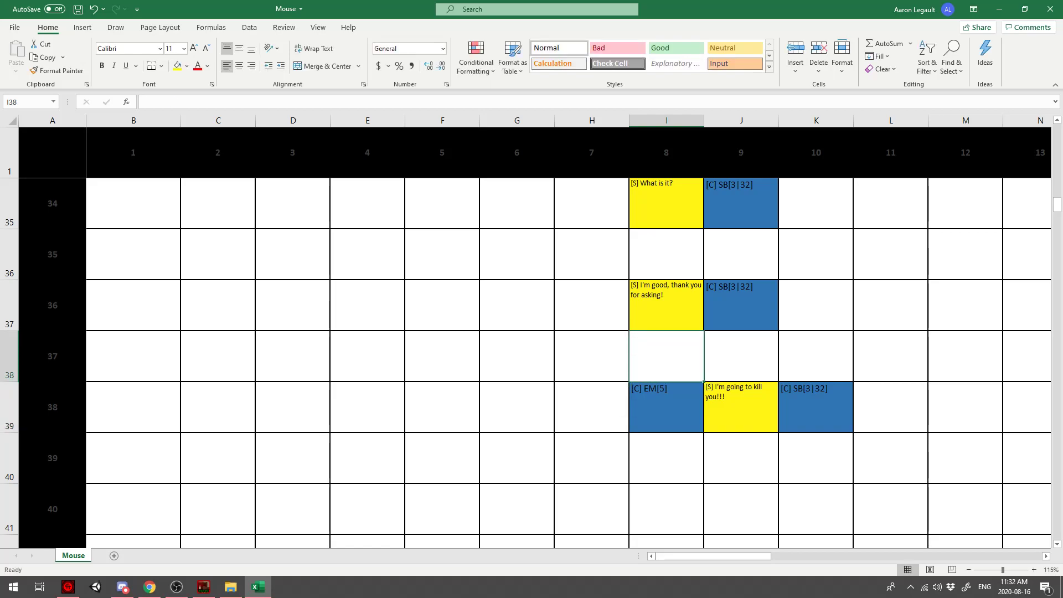
{"action": "left_click", "coordinate": [666, 407]}
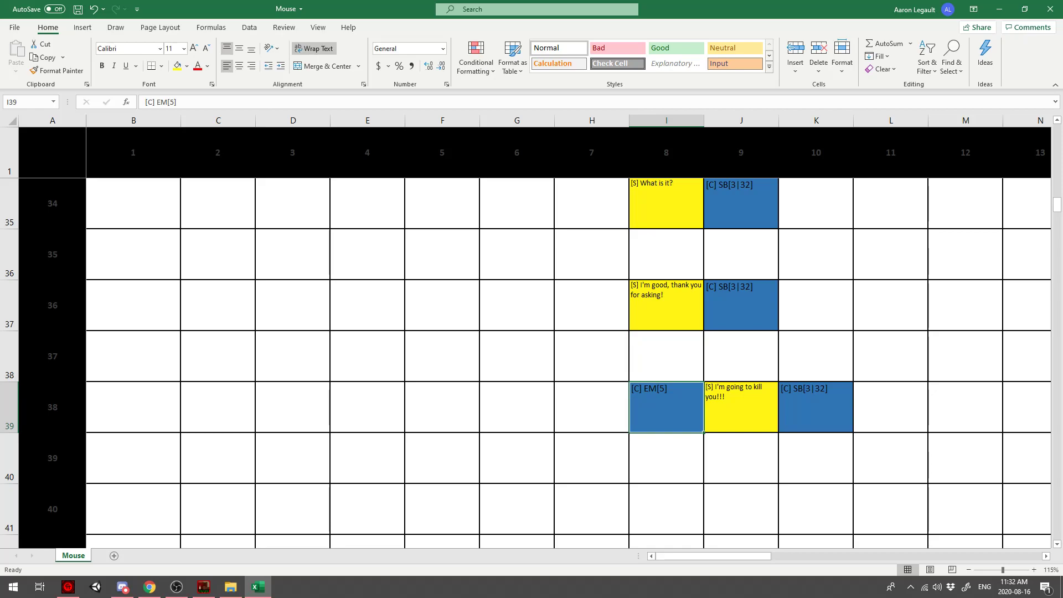
- Append TD[false] to the command in I39 so it reads "[C] EM[5] TD[false]"
{"action": "left_click", "coordinate": [741, 407]}
{"action": "double_click", "coordinate": [666, 407]}
{"action": "type", "text": "TD[false"}
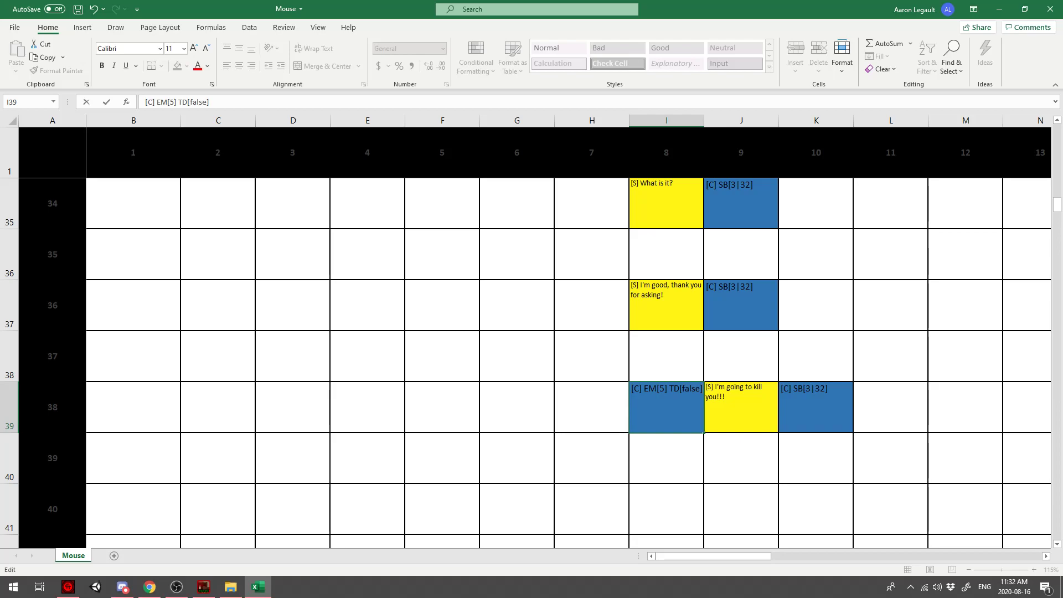
{"action": "key", "text": "Tab"}
{"action": "key", "text": "Tab"}
{"action": "left_click", "coordinate": [666, 406]}
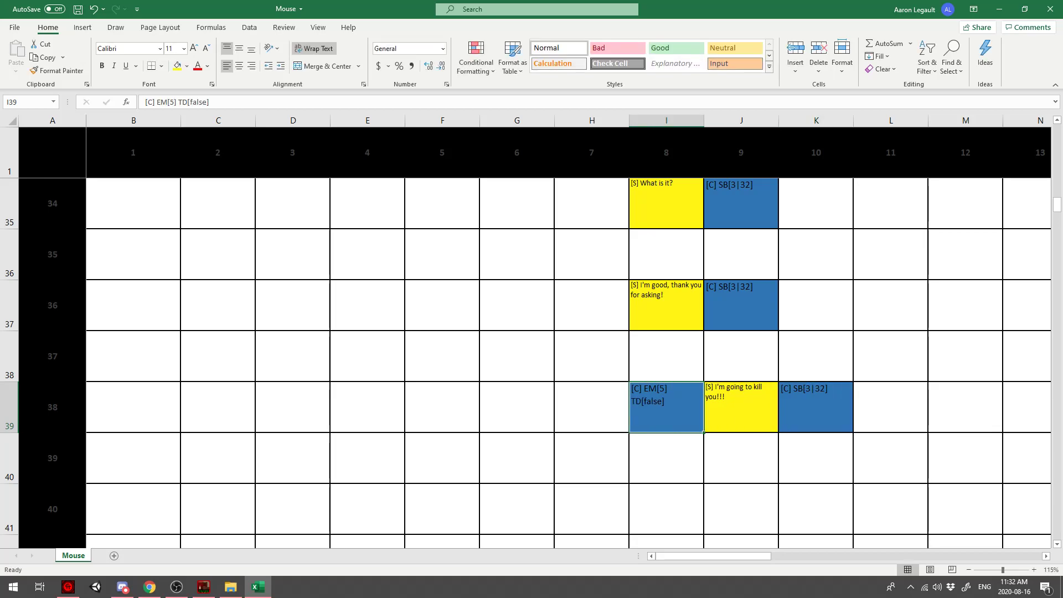
- Copy the "[T] 0.125" timer cell from H21 into K40 and over the SB command in K39
{"action": "left_click", "coordinate": [816, 407]}
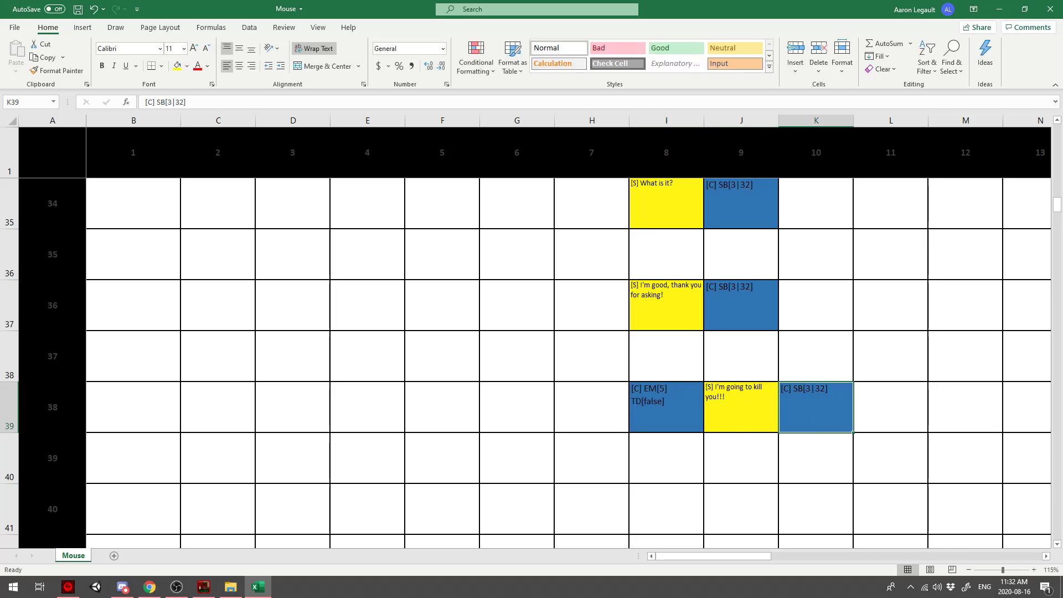
{"action": "scroll", "coordinate": [569, 337], "scroll_direction": "right", "scroll_amount": 3}
{"action": "scroll", "coordinate": [569, 338], "scroll_direction": "up", "scroll_amount": 1}
{"action": "scroll", "coordinate": [568, 362], "scroll_direction": "up", "scroll_amount": 5}
{"action": "left_click", "coordinate": [422, 255]}
{"action": "key", "text": "ctrl+c"}
{"action": "scroll", "coordinate": [568, 363], "scroll_direction": "down", "scroll_amount": 5}
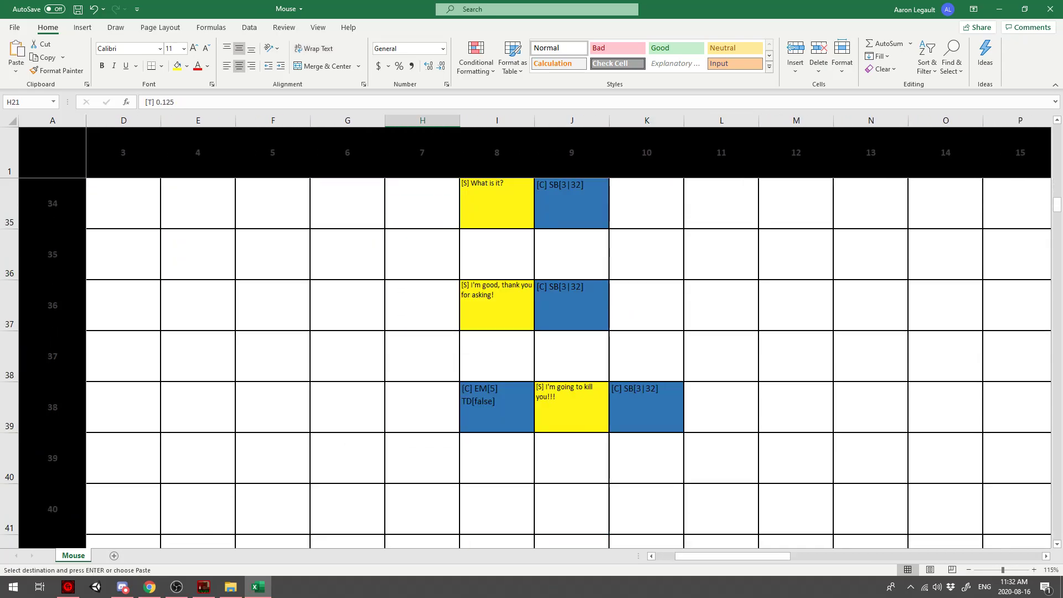
{"action": "left_click", "coordinate": [646, 458]}
{"action": "key", "text": "ctrl+v"}
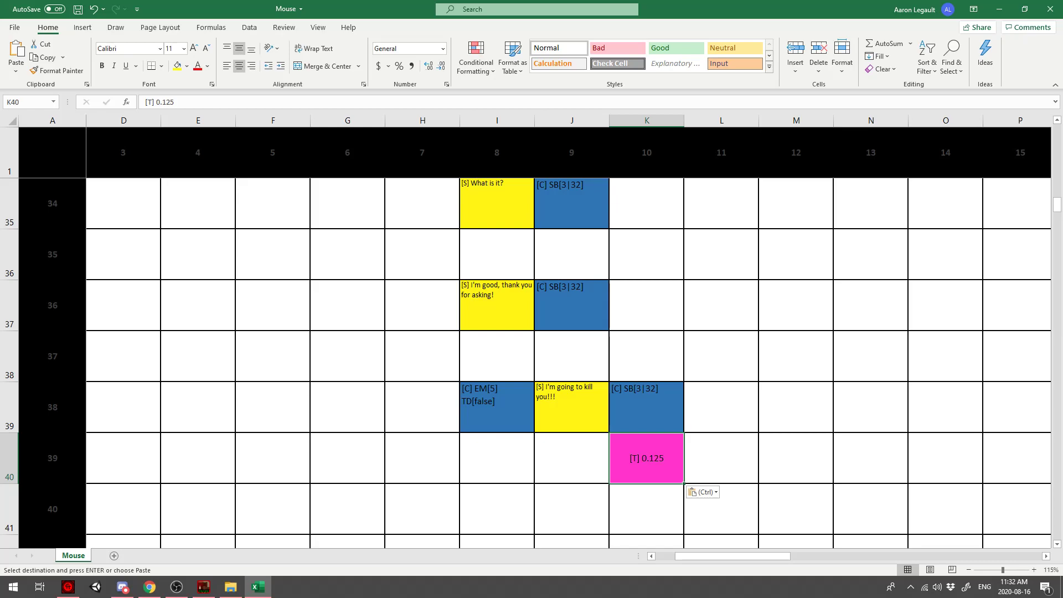
{"action": "left_click", "coordinate": [646, 406]}
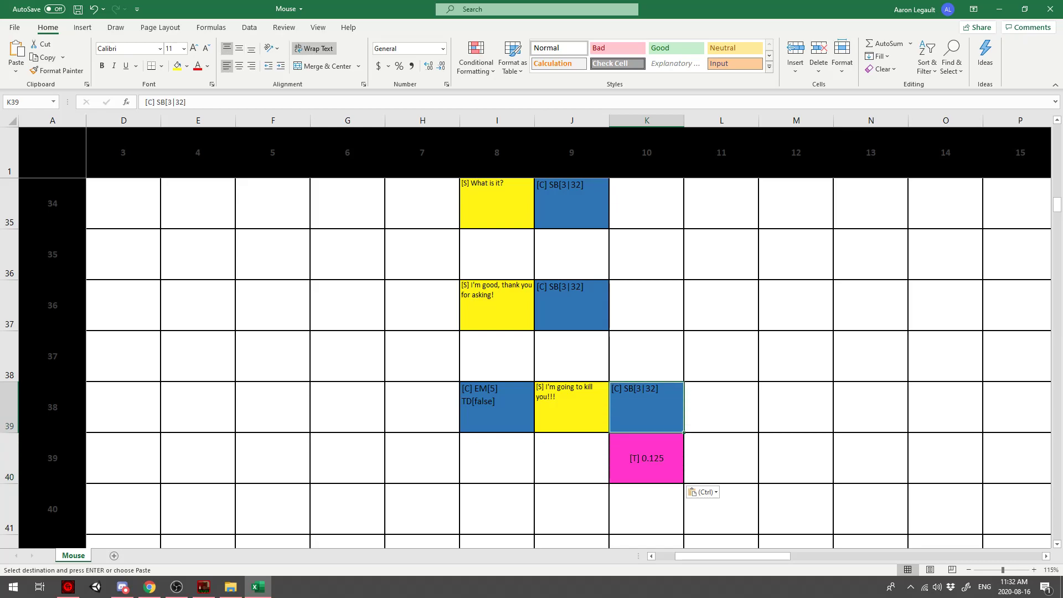
{"action": "key", "text": "ctrl+v"}
- Clear the extra timer in K40 by overwriting it with the blank cell J40
{"action": "left_click", "coordinate": [572, 458]}
{"action": "key", "text": "ctrl+c"}
{"action": "left_click", "coordinate": [646, 458]}
{"action": "key", "text": "ctrl+v"}
{"action": "left_click", "coordinate": [572, 356]}
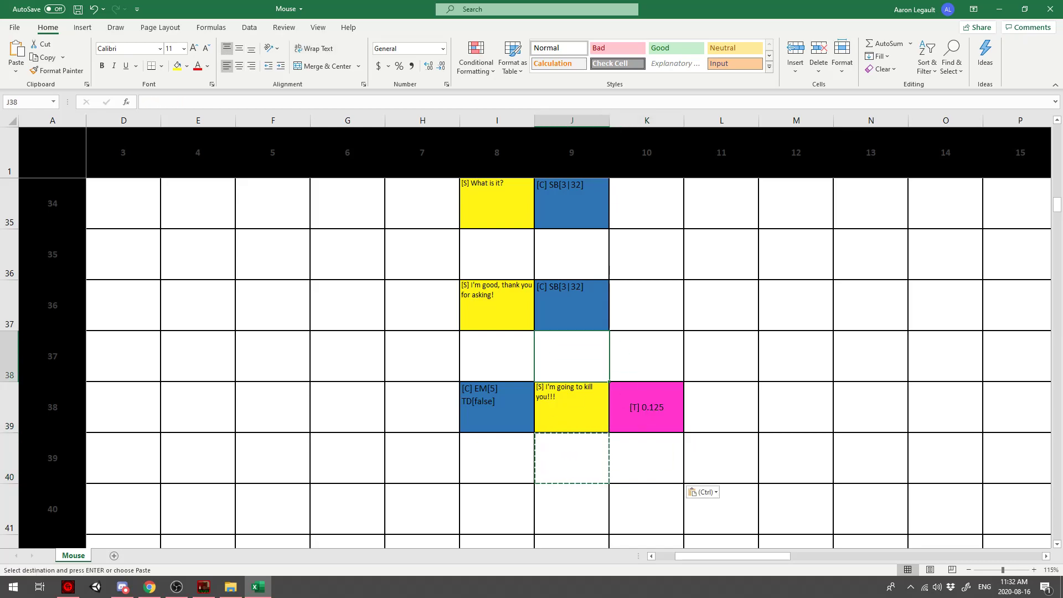
{"action": "left_click", "coordinate": [496, 305]}
{"action": "left_click", "coordinate": [572, 356]}
{"action": "scroll", "coordinate": [572, 356], "scroll_direction": "up", "scroll_amount": 1}
{"action": "scroll", "coordinate": [572, 356], "scroll_direction": "down", "scroll_amount": 1}
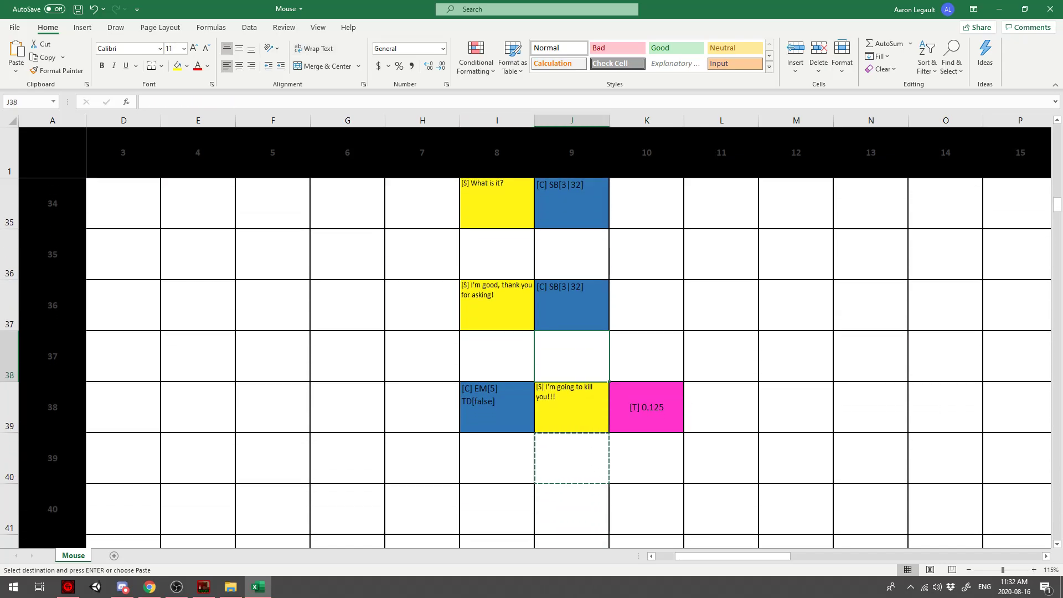
- Shorten the timer in K39 to "[T] 0.1"
{"action": "key", "text": "Down"}
{"action": "key", "text": "Right"}
{"action": "key", "text": "F2"}
{"action": "key", "text": "BackSpace"}
{"action": "key", "text": "BackSpace"}
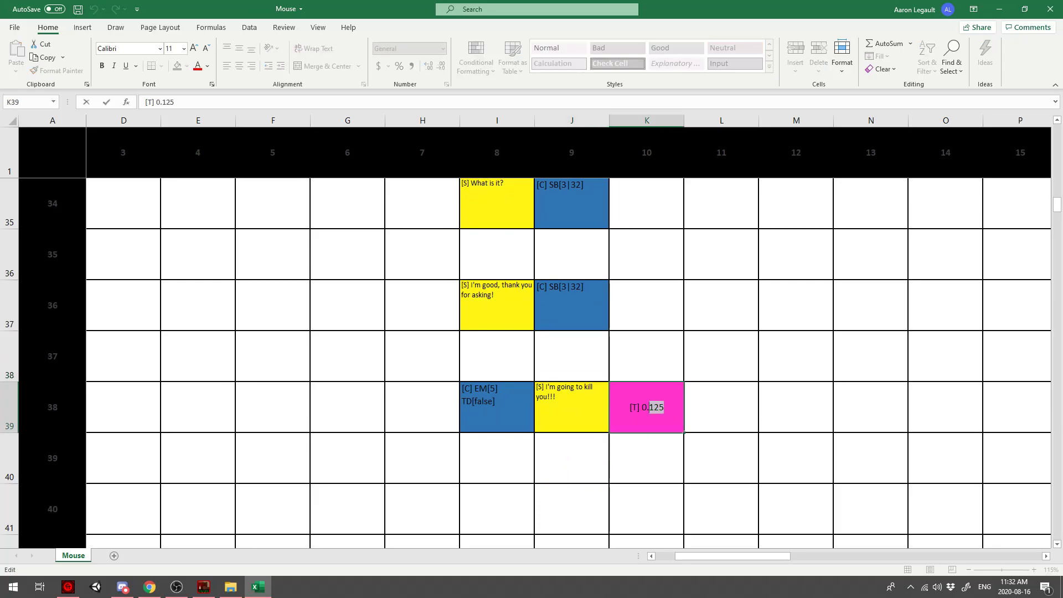
{"action": "key", "text": "Return"}
{"action": "left_click", "coordinate": [647, 407]}
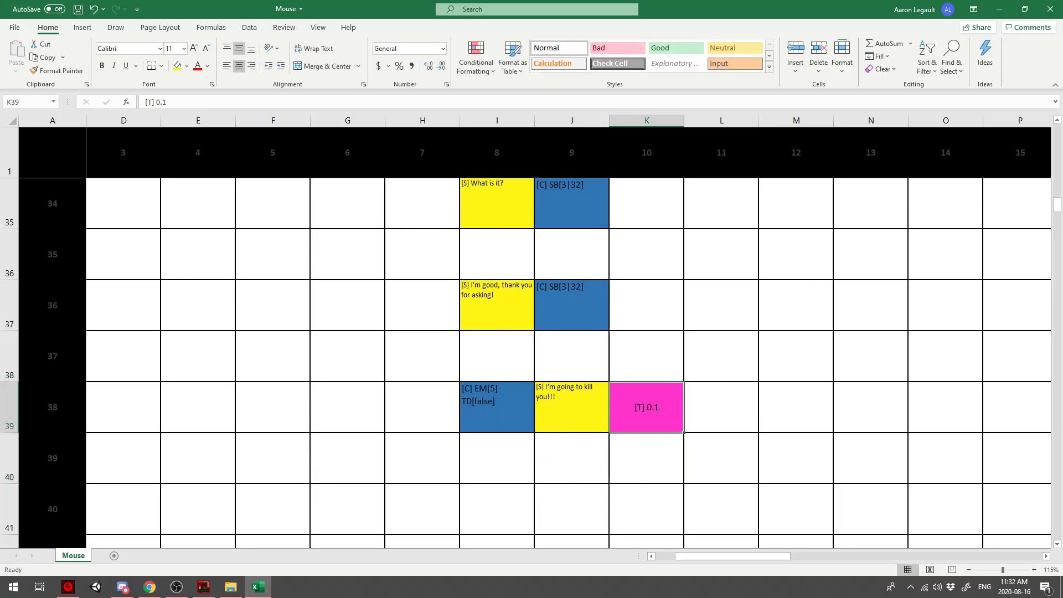
- Copy the command cell I39 into L39 and reduce its text to "[C]"
{"action": "key", "text": "Left"}
{"action": "key", "text": "shift+Right"}
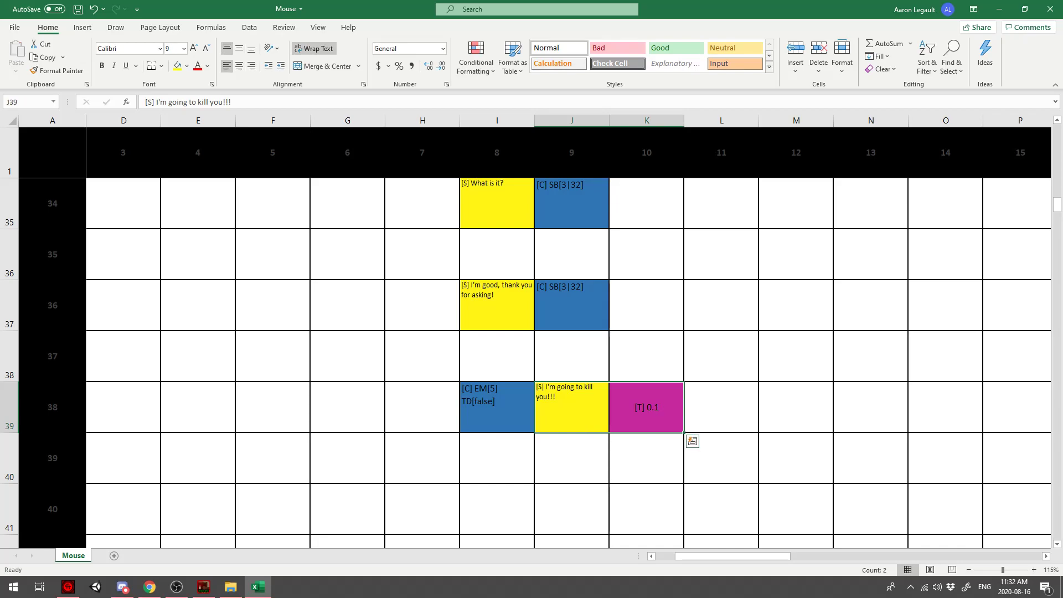
{"action": "key", "text": "shift+Left"}
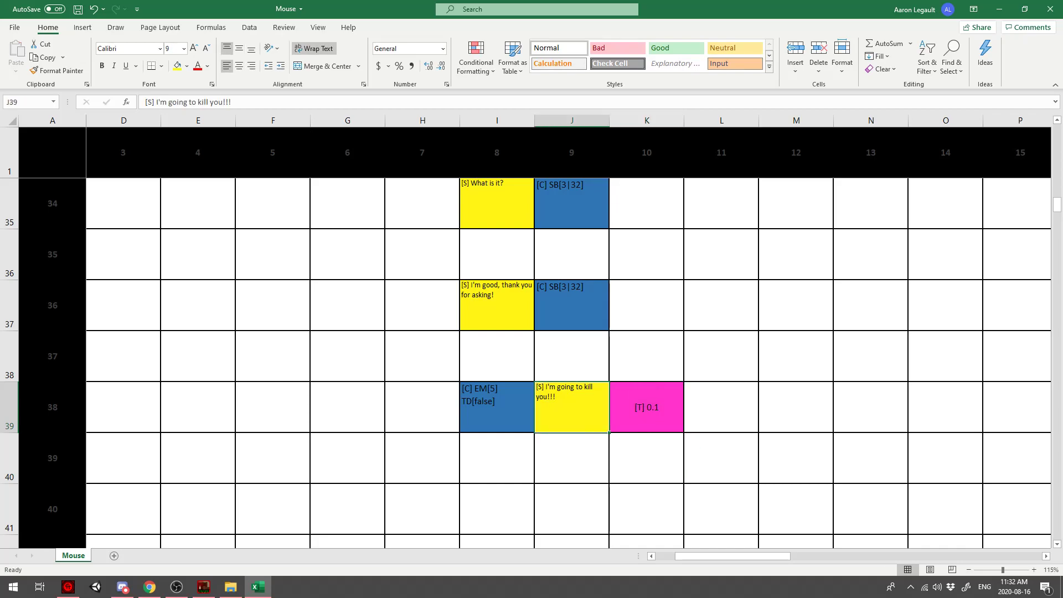
{"action": "key", "text": "Left"}
{"action": "key", "text": "ctrl+c"}
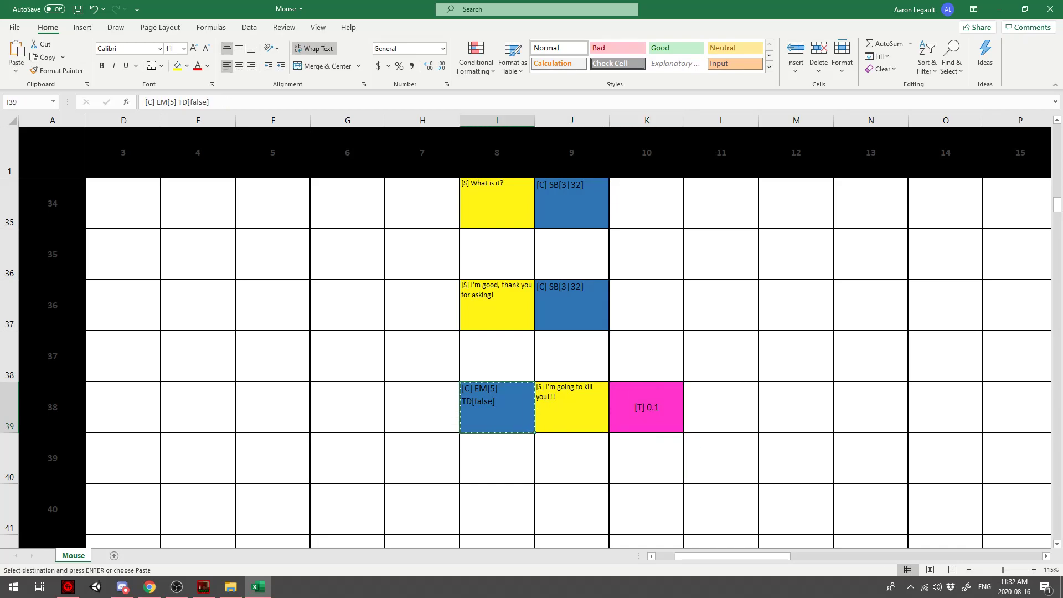
{"action": "key", "text": "Right"}
{"action": "key", "text": "Right"}
{"action": "key", "text": "Right"}
{"action": "key", "text": "ctrl+v"}
{"action": "key", "text": "F2"}
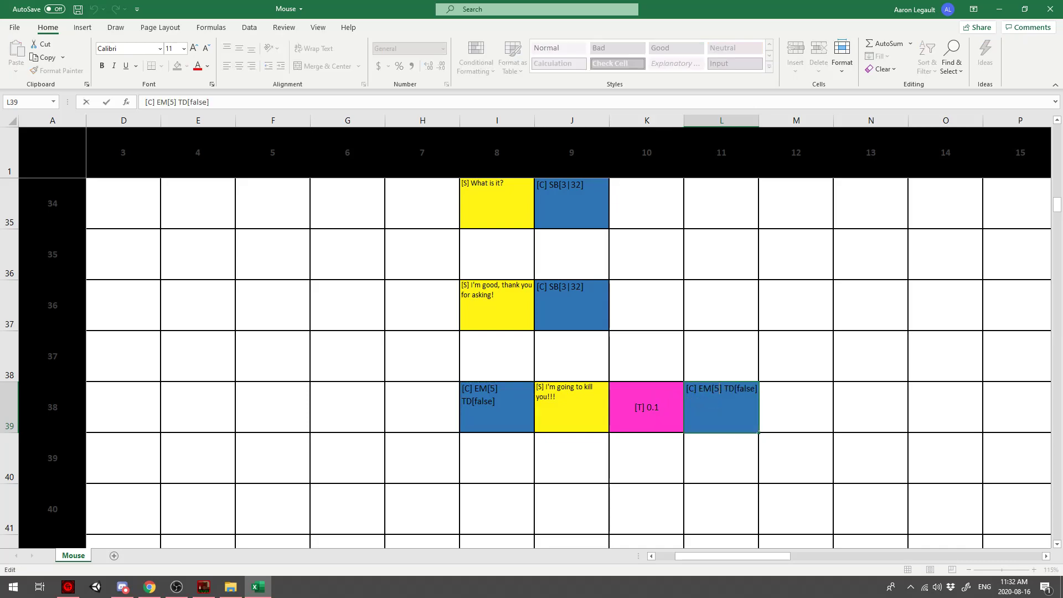
{"action": "left_click_drag", "start_coordinate": [699, 388], "coordinate": [755, 389]}
{"action": "key", "text": "BackSpace"}
- Copy the "[C] SB[3|32]" command from J35 into L39
{"action": "scroll", "coordinate": [569, 357], "scroll_direction": "up", "scroll_amount": 1}
{"action": "key", "text": "ctrl+c"}
{"action": "scroll", "coordinate": [647, 382], "scroll_direction": "down", "scroll_amount": 1}
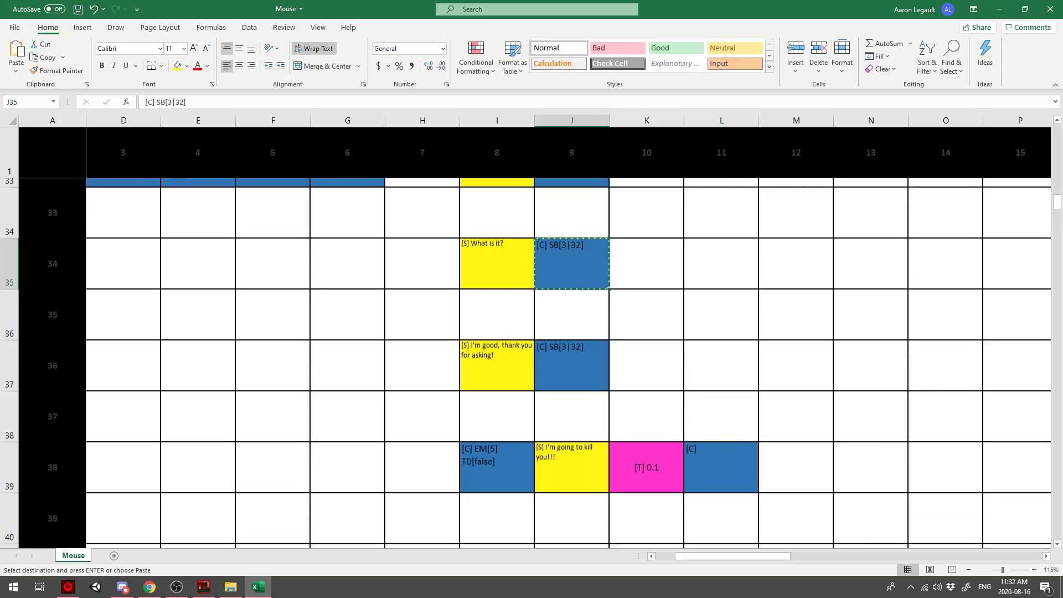
{"action": "left_click", "coordinate": [721, 407]}
{"action": "key", "text": "ctrl+v"}
- Copy the speech cell J39 into P39 and change its line to "[S] Screw you!"
{"action": "left_click", "coordinate": [572, 407]}
{"action": "key", "text": "ctrl+c"}
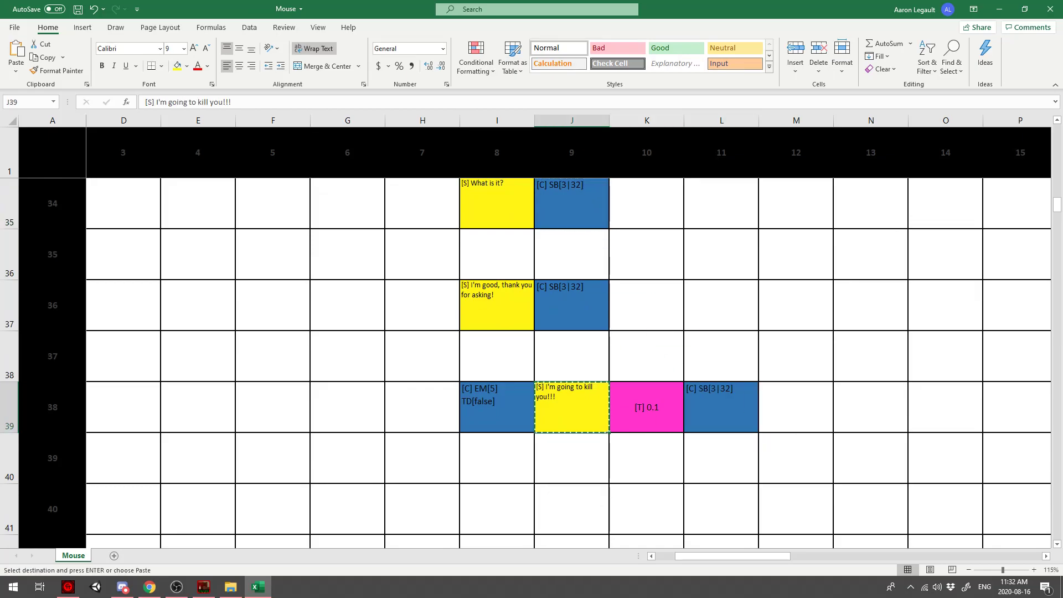
{"action": "scroll", "coordinate": [571, 360], "scroll_direction": "up", "scroll_amount": 1}
{"action": "left_click_drag", "start_coordinate": [198, 254], "coordinate": [571, 254]}
{"action": "left_click_drag", "start_coordinate": [497, 255], "coordinate": [496, 355]}
{"action": "scroll", "coordinate": [496, 356], "scroll_direction": "up", "scroll_amount": 2}
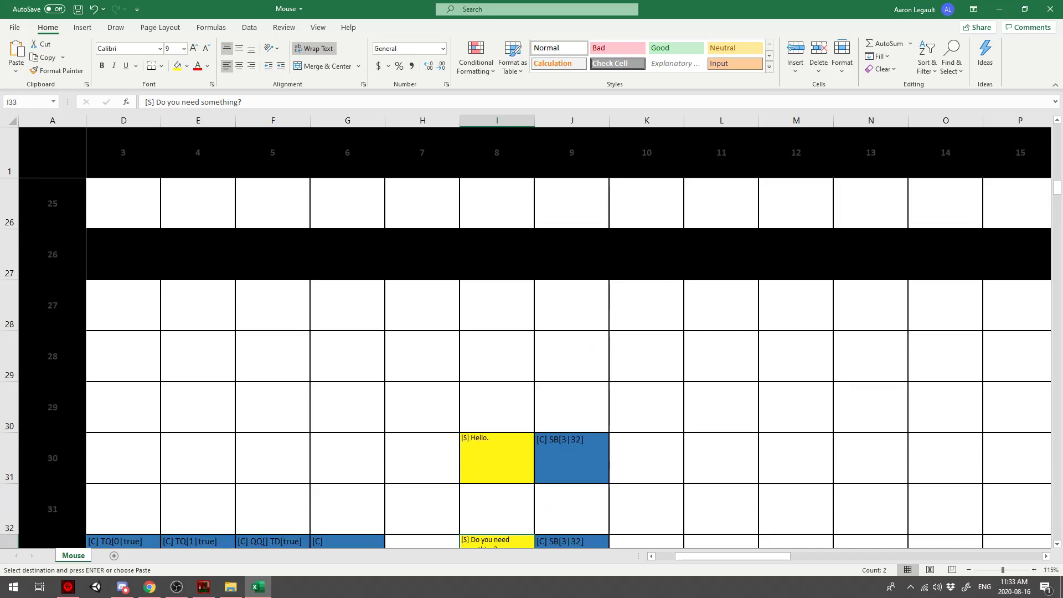
{"action": "scroll", "coordinate": [496, 343], "scroll_direction": "down", "scroll_amount": 1}
{"action": "left_click", "coordinate": [497, 305]}
{"action": "left_click_drag", "start_coordinate": [496, 305], "coordinate": [496, 508]}
{"action": "scroll", "coordinate": [497, 509], "scroll_direction": "down", "scroll_amount": 2}
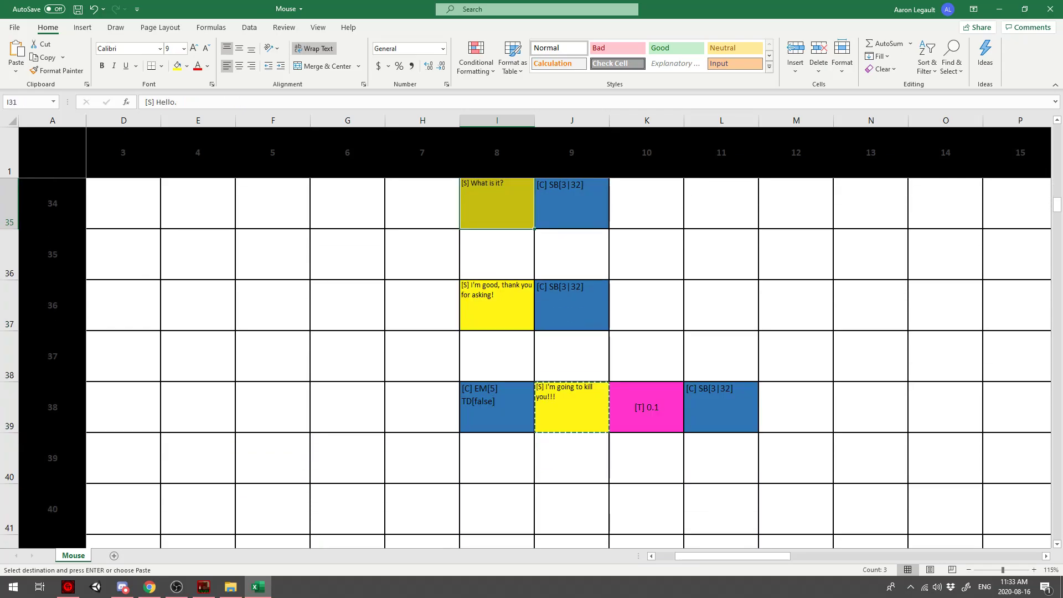
{"action": "left_click_drag", "start_coordinate": [733, 556], "coordinate": [772, 555]}
{"action": "left_click", "coordinate": [272, 407]}
{"action": "left_click", "coordinate": [720, 407]}
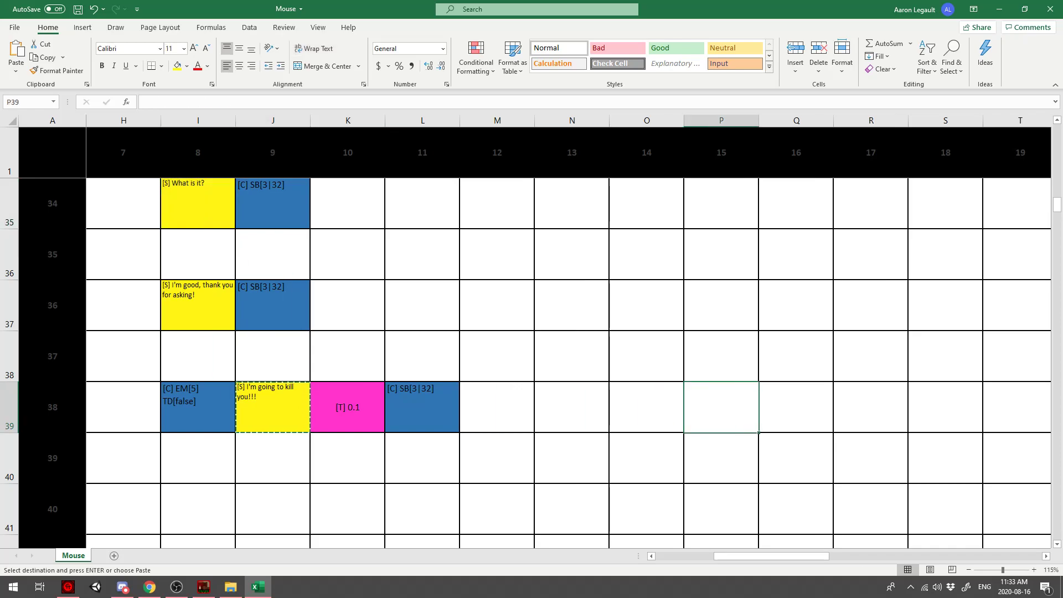
{"action": "key", "text": "ctrl+v"}
{"action": "double_click", "coordinate": [721, 407]}
{"action": "left_click_drag", "start_coordinate": [712, 399], "coordinate": [695, 387]}
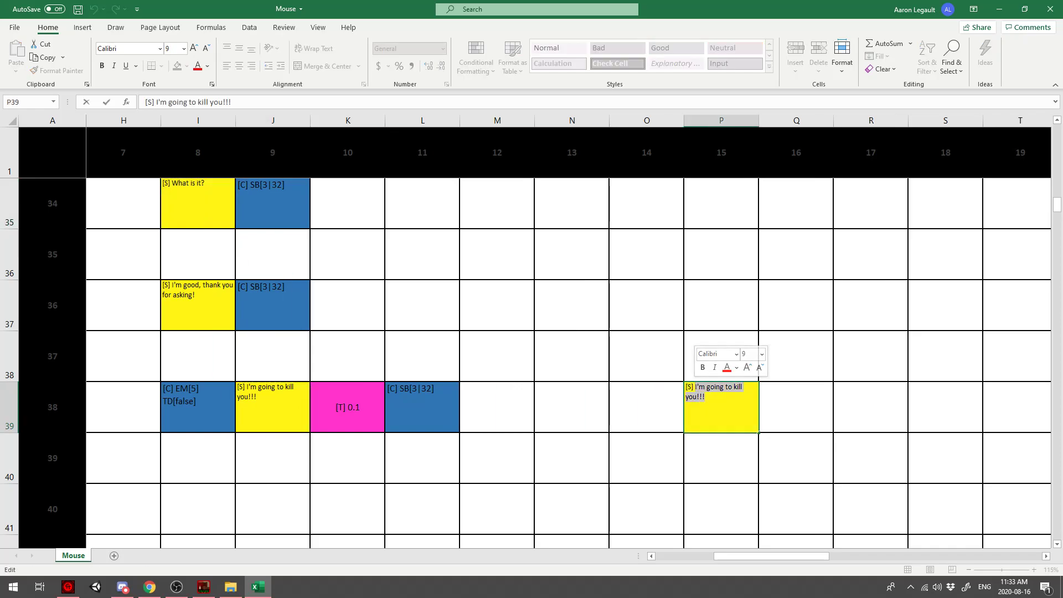
{"action": "type", "text": "Screw you!"}
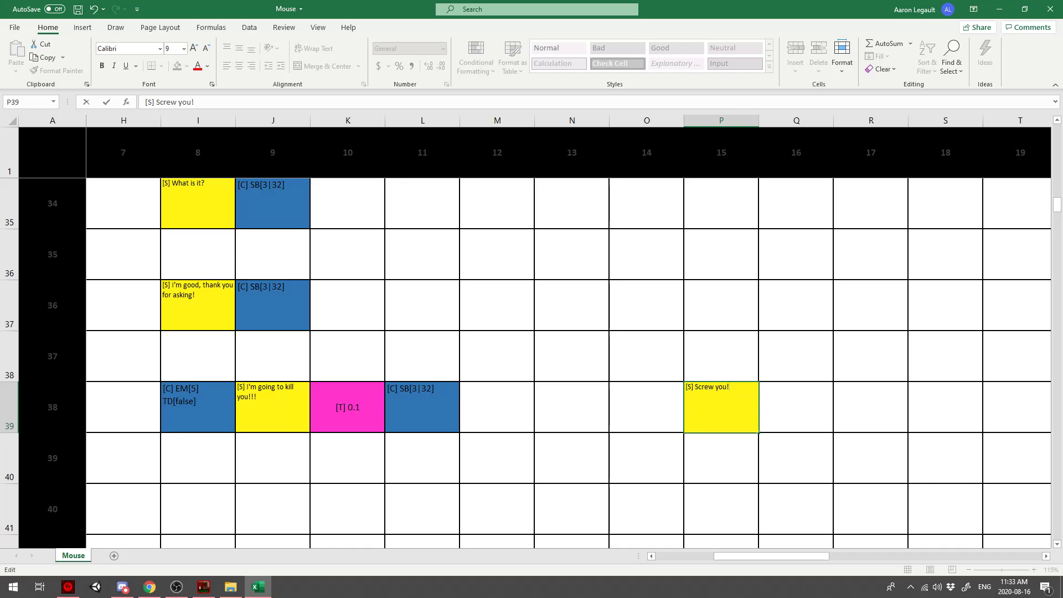
- Copy the SB command from L39 into Q39, beside the "Screw you!" line
{"action": "left_click", "coordinate": [422, 407]}
{"action": "key", "text": "ctrl+c"}
{"action": "left_click", "coordinate": [796, 407]}
{"action": "key", "text": "ctrl+v"}
{"action": "double_click", "coordinate": [797, 407]}
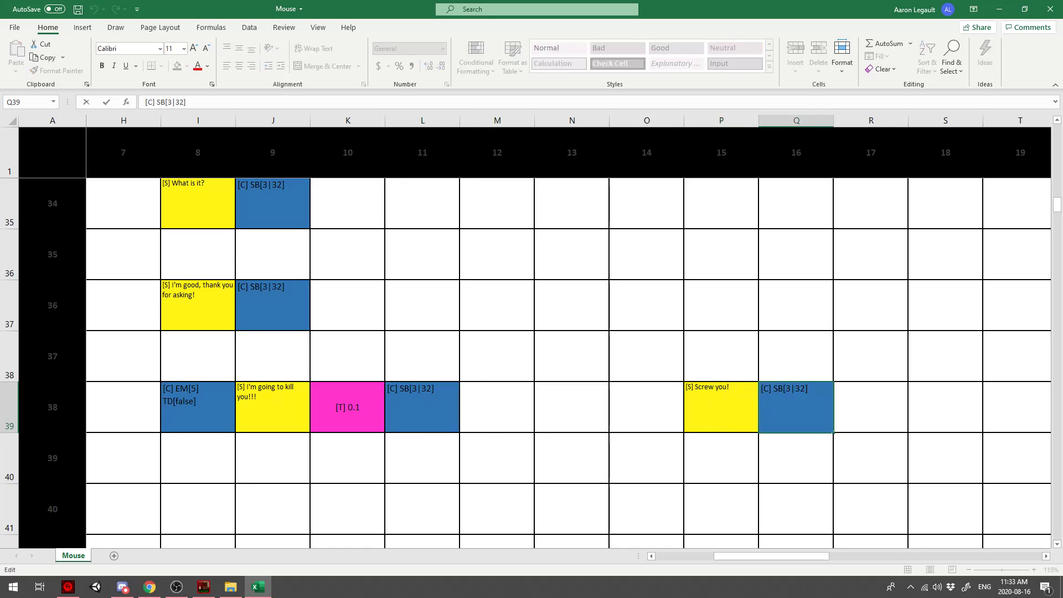
- Copy the L39 command cell into O39 and cut its text down to "[C]"
{"action": "left_click", "coordinate": [422, 406]}
{"action": "key", "text": "ctrl+c"}
{"action": "left_click", "coordinate": [647, 407]}
{"action": "key", "text": "ctrl+v"}
{"action": "double_click", "coordinate": [647, 407]}
{"action": "left_click_drag", "start_coordinate": [658, 390], "coordinate": [624, 388]}
{"action": "key", "text": "BackSpace"}
{"action": "double_click", "coordinate": [422, 406]}
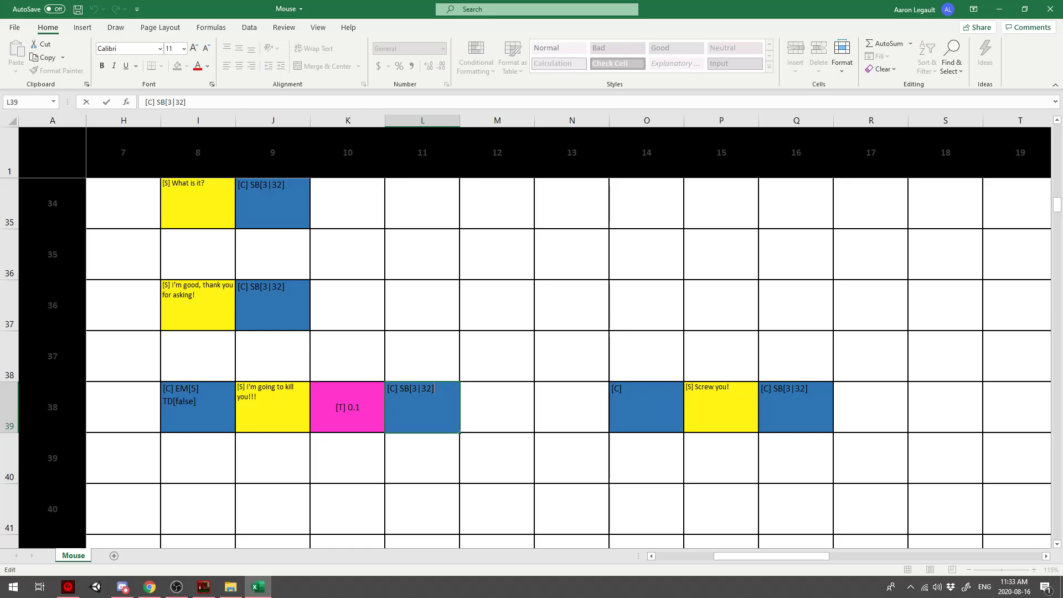
{"action": "left_click", "coordinate": [646, 407]}
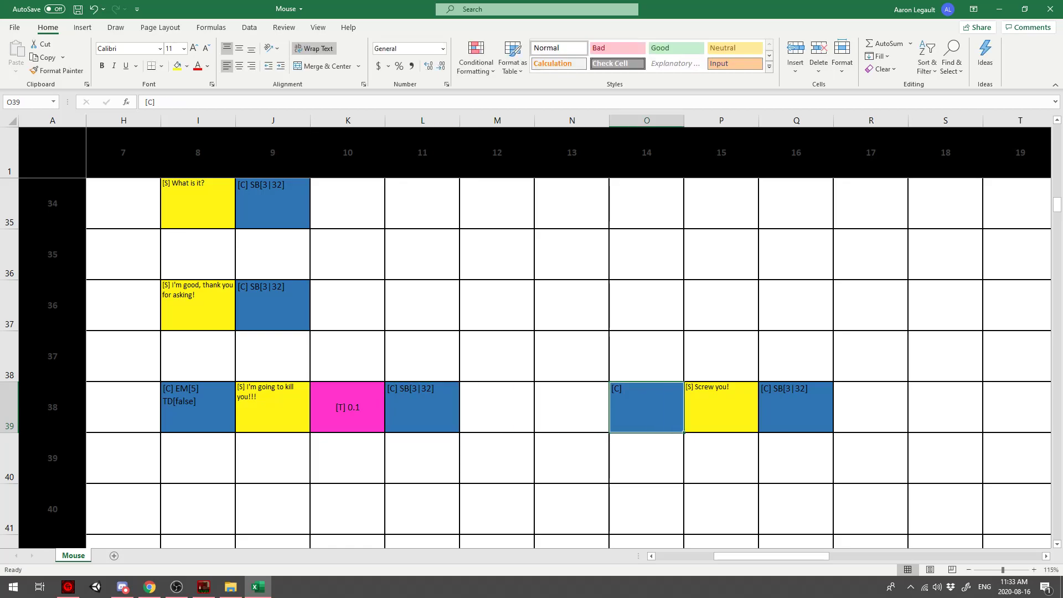
- Change the command in L39 to "[C] SB[14|38]"
{"action": "left_click", "coordinate": [422, 407]}
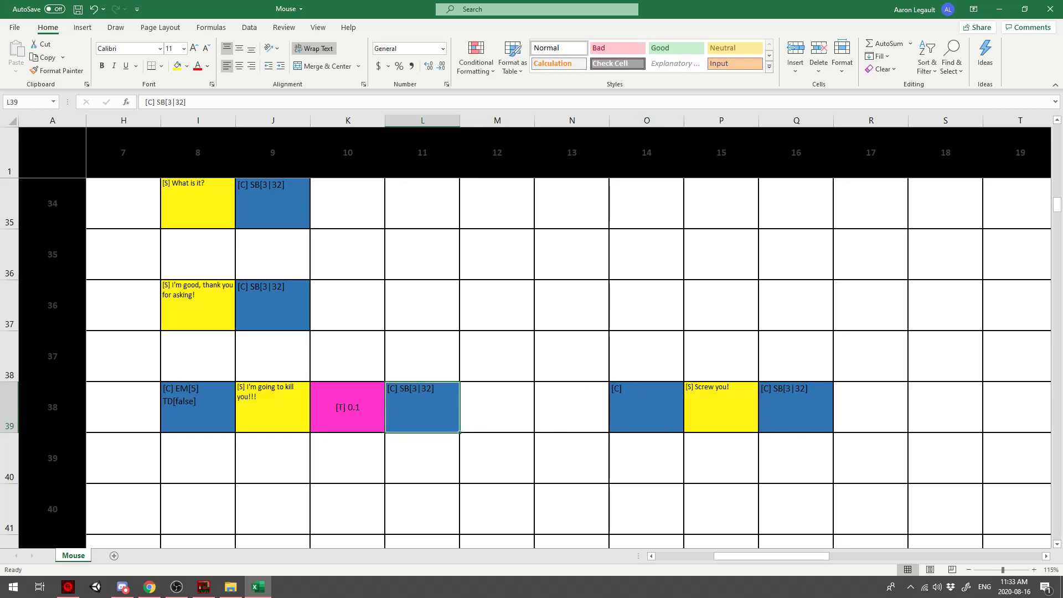
{"action": "double_click", "coordinate": [418, 392]}
{"action": "key", "text": "BackSpace"}
{"action": "key", "text": "BackSpace"}
{"action": "key", "text": "BackSpace"}
{"action": "type", "text": "14"}
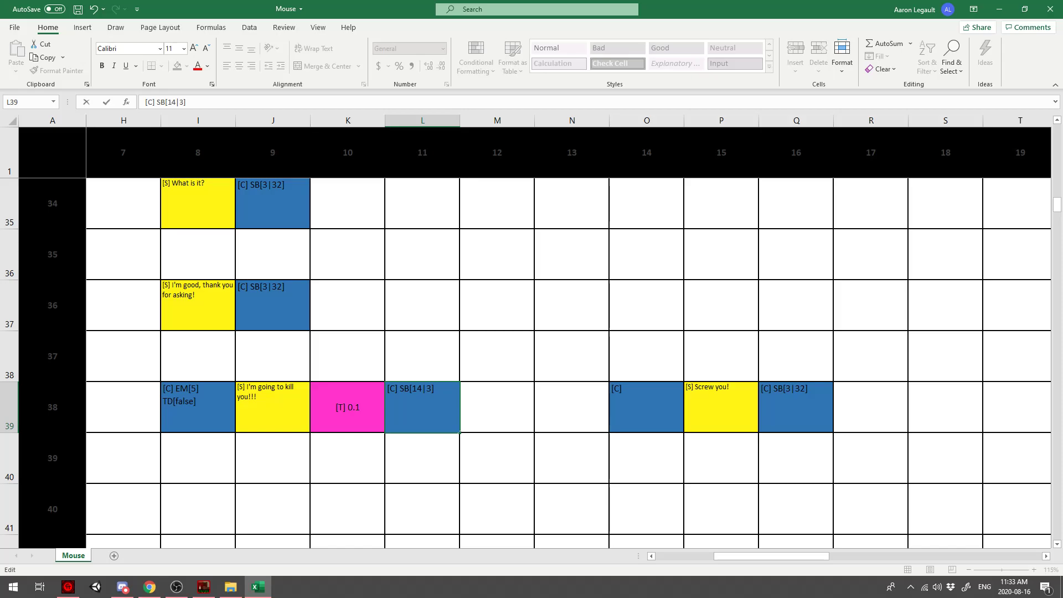
{"action": "left_click", "coordinate": [422, 363]}
- Copy the "[C] SB[14|38]" command from L39 over the command in Q39
{"action": "left_click", "coordinate": [422, 404]}
{"action": "key", "text": "ctrl+c"}
{"action": "left_click", "coordinate": [796, 407]}
{"action": "key", "text": "ctrl+v"}
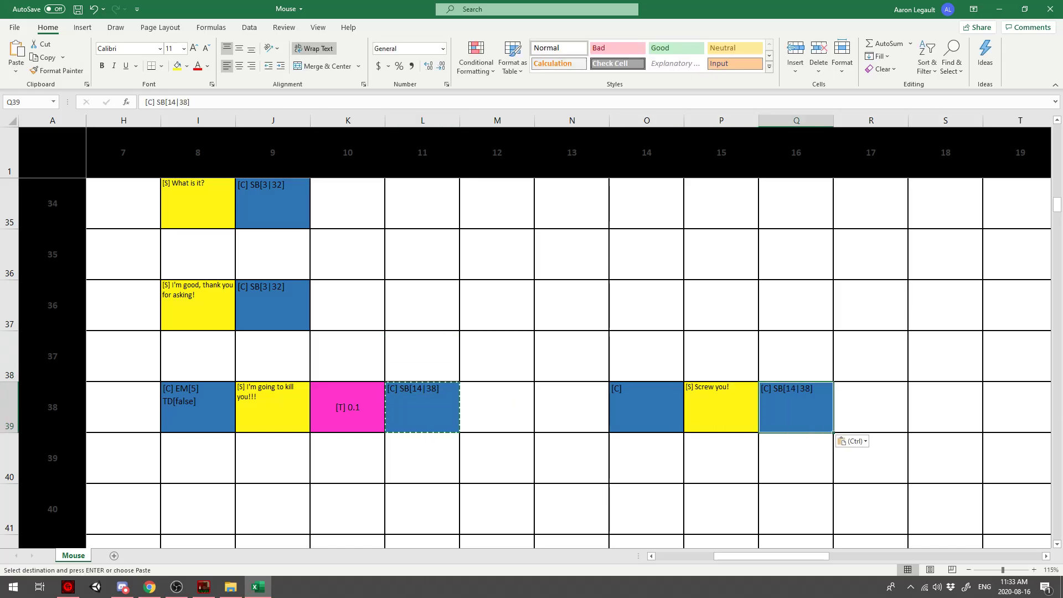
{"action": "left_click", "coordinate": [795, 363]}
- Review the row 39 sequence cell by cell, from the emotion command in I39 to the SB command in L39
{"action": "double_click", "coordinate": [414, 383]}
{"action": "scroll", "coordinate": [414, 383], "scroll_direction": "down", "scroll_amount": 12}
{"action": "scroll", "coordinate": [414, 383], "scroll_direction": "up", "scroll_amount": 1}
{"action": "scroll", "coordinate": [497, 355], "scroll_direction": "up", "scroll_amount": 1}
{"action": "left_click", "coordinate": [497, 356]}
{"action": "left_click", "coordinate": [422, 407]}
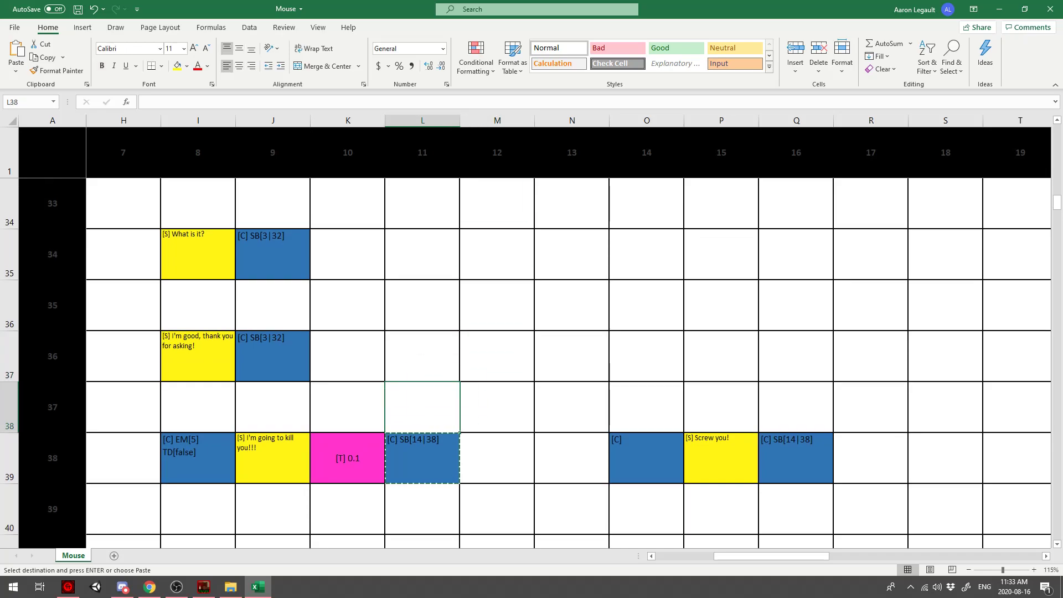
{"action": "left_click_drag", "start_coordinate": [198, 458], "coordinate": [273, 458]}
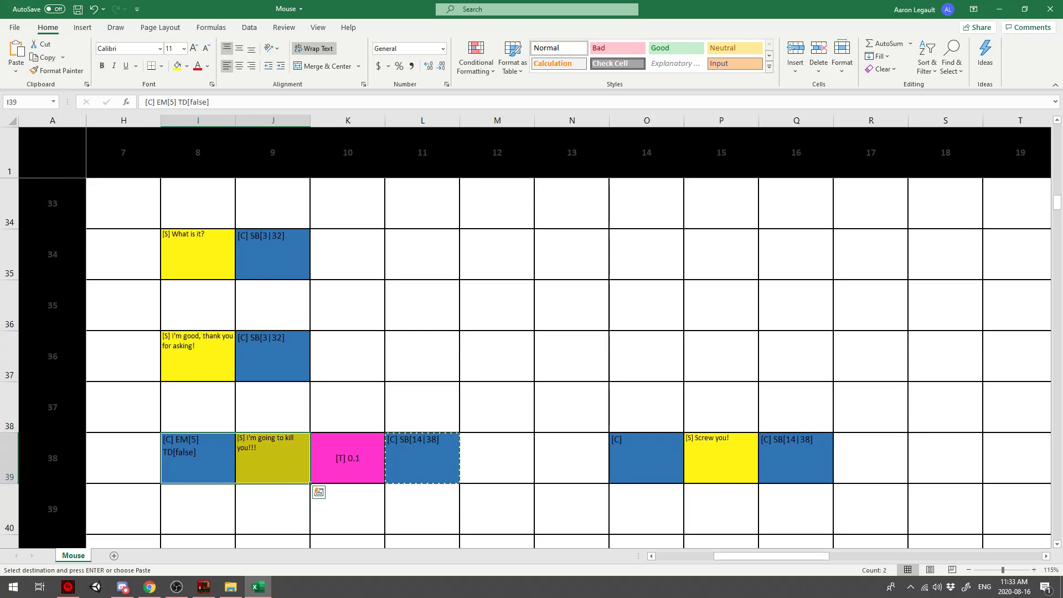
{"action": "left_click", "coordinate": [198, 407]}
{"action": "left_click_drag", "start_coordinate": [198, 458], "coordinate": [273, 457]}
{"action": "left_click", "coordinate": [198, 407]}
{"action": "left_click_drag", "start_coordinate": [198, 458], "coordinate": [273, 458]}
{"action": "left_click", "coordinate": [272, 457]}
{"action": "left_click_drag", "start_coordinate": [273, 407], "coordinate": [272, 509]}
{"action": "left_click", "coordinate": [273, 457]}
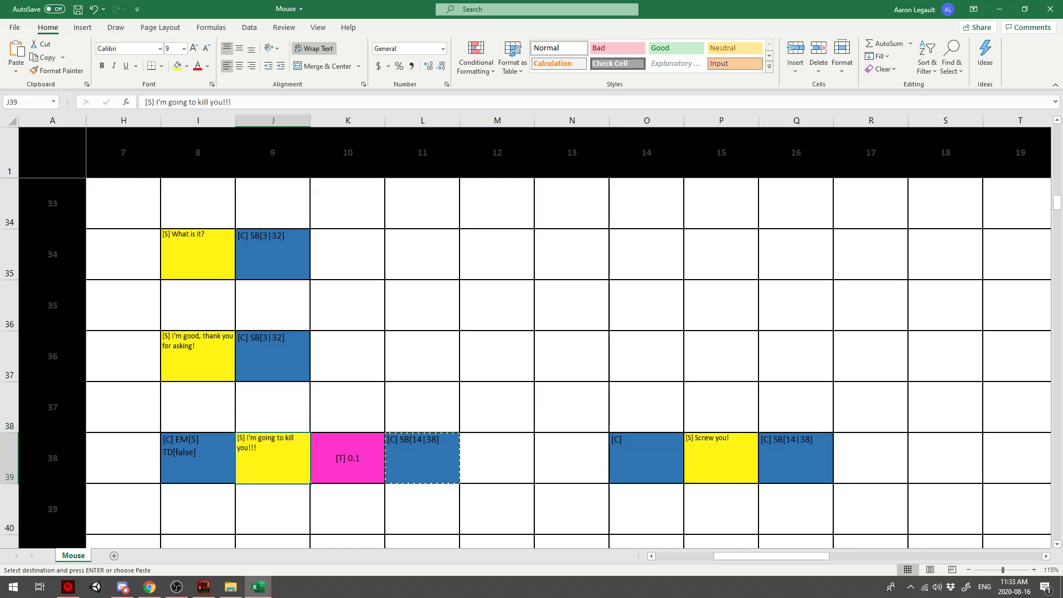
{"action": "left_click_drag", "start_coordinate": [272, 458], "coordinate": [347, 458]}
{"action": "left_click", "coordinate": [347, 458]}
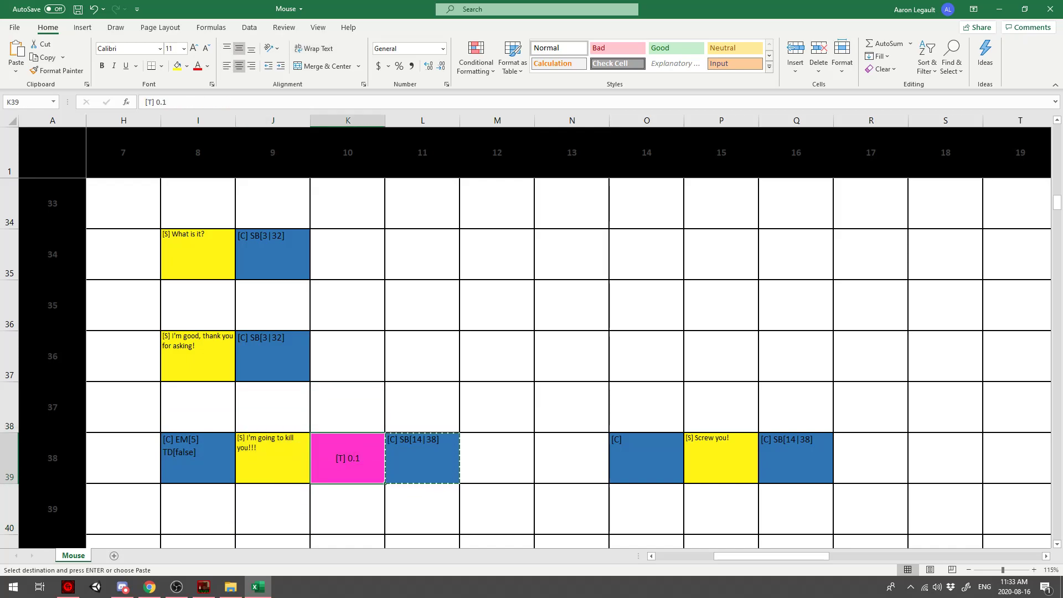
{"action": "left_click_drag", "start_coordinate": [347, 458], "coordinate": [422, 457]}
{"action": "left_click", "coordinate": [422, 457]}
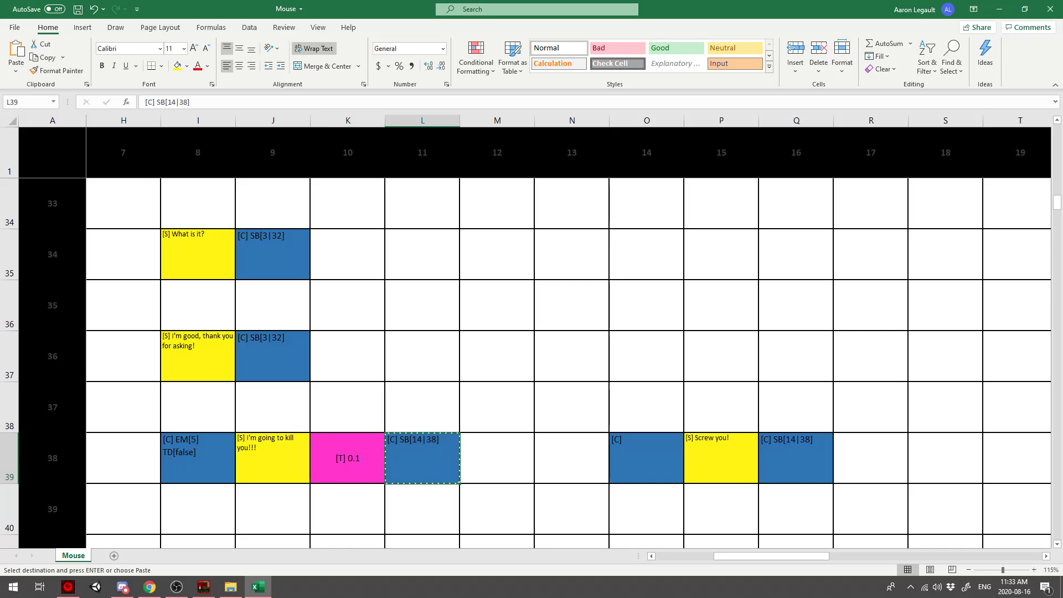
- Copy the SB command from Q39 into R39, and replace Q39 with the "[T] 0.1" timer from K39
{"action": "left_click", "coordinate": [796, 458]}
{"action": "key", "text": "ctrl+c"}
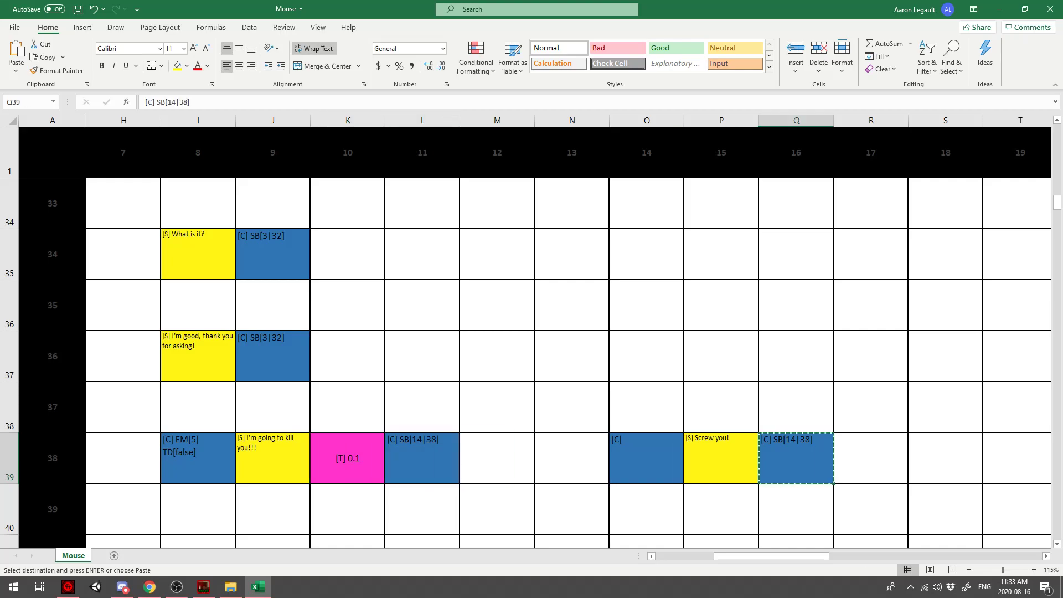
{"action": "left_click", "coordinate": [871, 458]}
{"action": "key", "text": "ctrl+v"}
{"action": "left_click", "coordinate": [348, 458]}
{"action": "key", "text": "ctrl+c"}
{"action": "left_click", "coordinate": [796, 457]}
{"action": "key", "text": "ctrl+v"}
{"action": "left_click", "coordinate": [796, 407]}
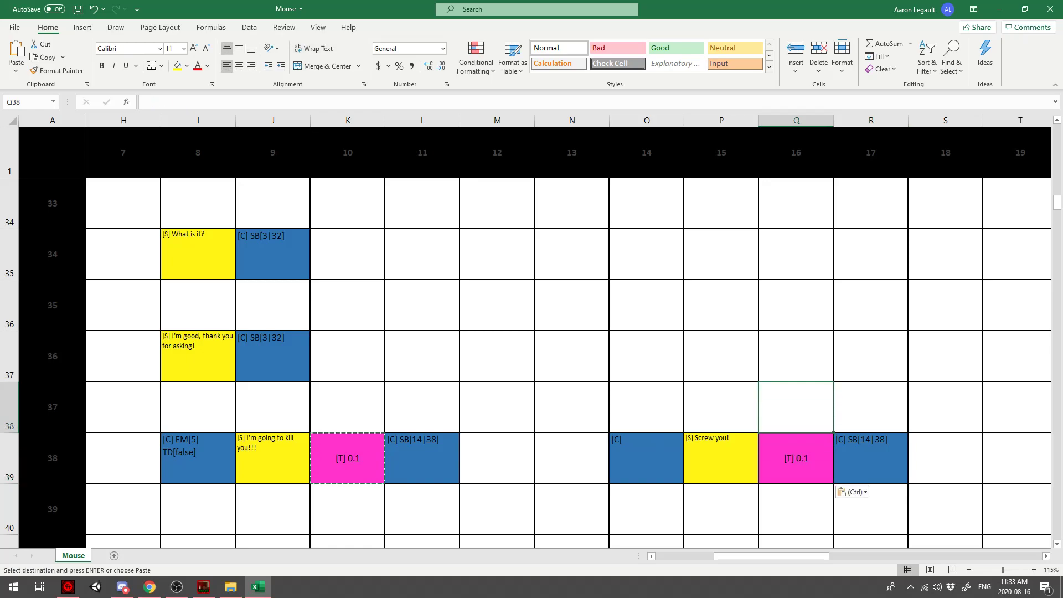
- Examine how the SB command in L39 leads into the repeating block from O39 to R39
{"action": "left_click", "coordinate": [422, 458]}
{"action": "left_click_drag", "start_coordinate": [646, 458], "coordinate": [870, 457]}
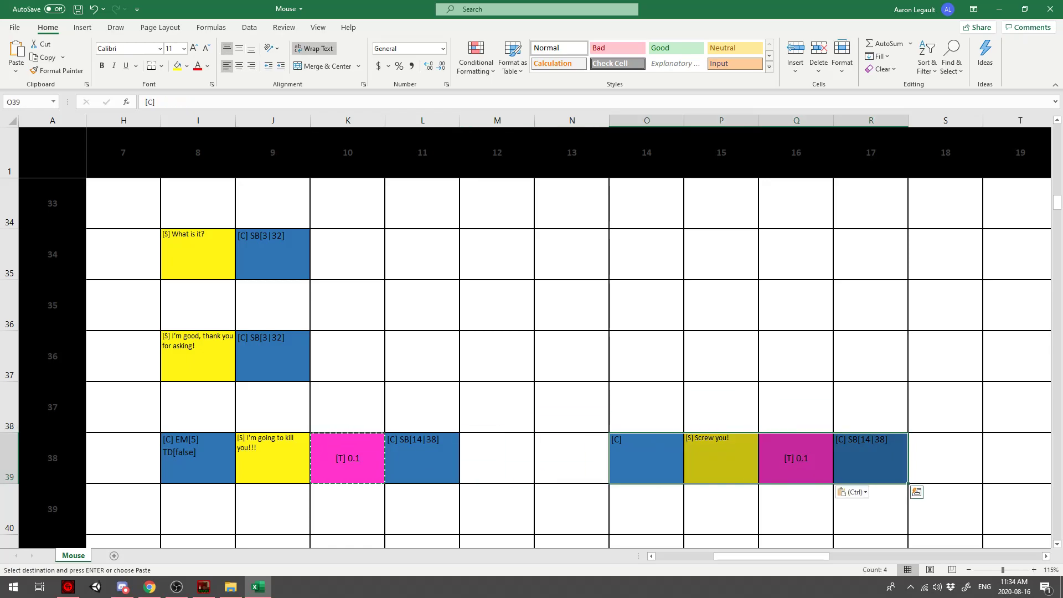
{"action": "left_click", "coordinate": [647, 458]}
{"action": "left_click_drag", "start_coordinate": [646, 458], "coordinate": [870, 457]}
{"action": "left_click", "coordinate": [871, 458]}
{"action": "left_click", "coordinate": [647, 458]}
{"action": "left_click_drag", "start_coordinate": [647, 407], "coordinate": [647, 509]}
{"action": "left_click", "coordinate": [647, 458]}
{"action": "left_click_drag", "start_coordinate": [646, 458], "coordinate": [870, 458]}
{"action": "left_click", "coordinate": [796, 407]}
- Save the Mouse event sheet, leaving the command in I39 as it is
{"action": "key", "text": "ctrl+s"}
{"action": "left_click", "coordinate": [197, 457]}
{"action": "left_click", "coordinate": [216, 102]}
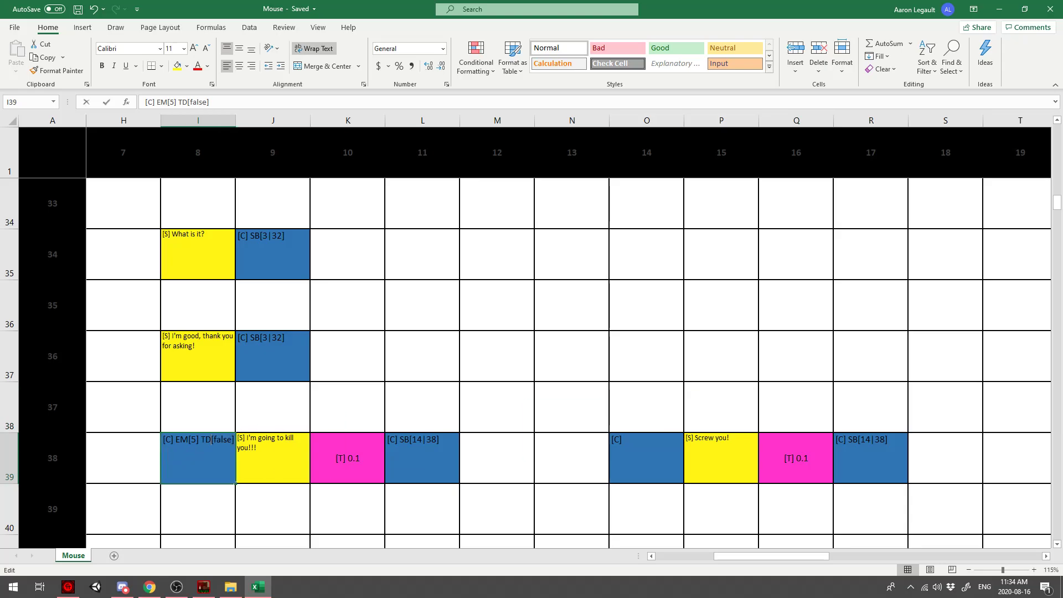
{"action": "left_click", "coordinate": [422, 407]}
{"action": "key", "text": "ctrl+s"}
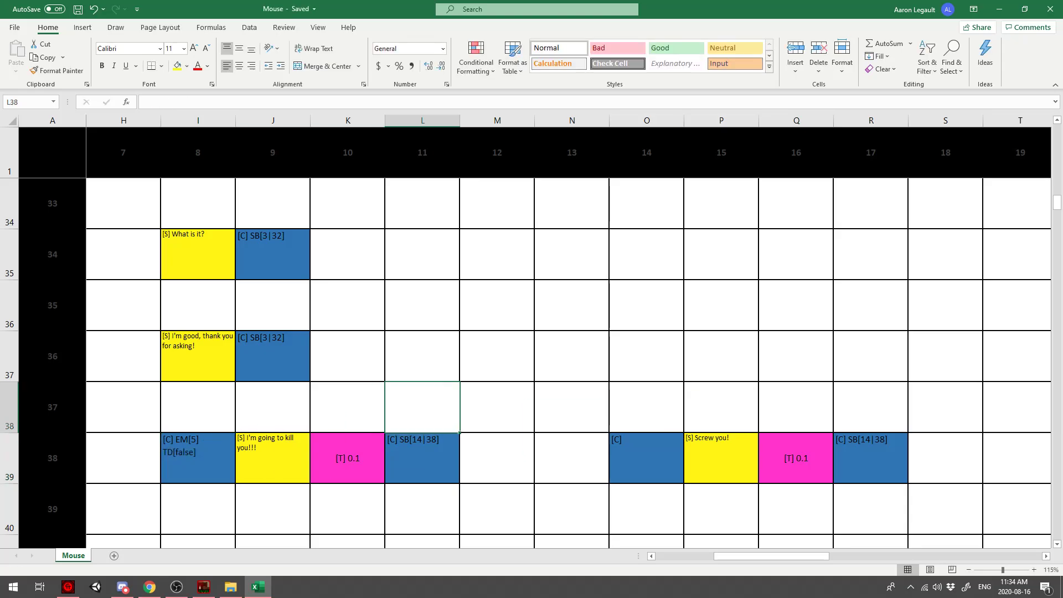
- Switch to the Game Events folder and replace the "Mouse - Copy" text file with a fresh copy
{"action": "left_click", "coordinate": [203, 587]}
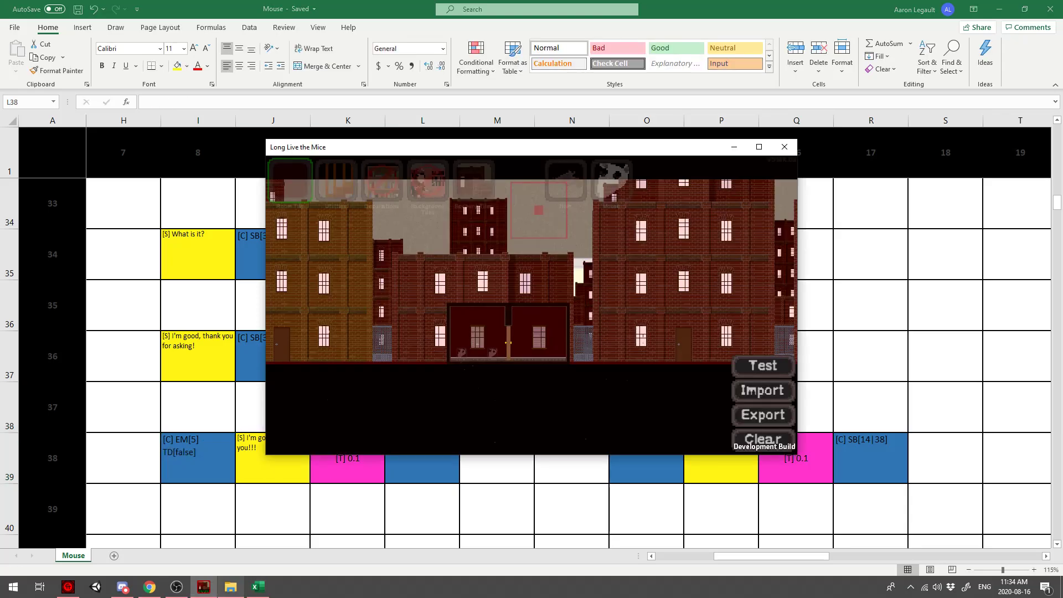
{"action": "left_click", "coordinate": [230, 587]}
{"action": "key", "text": "Delete"}
{"action": "key", "text": "ctrl+v"}
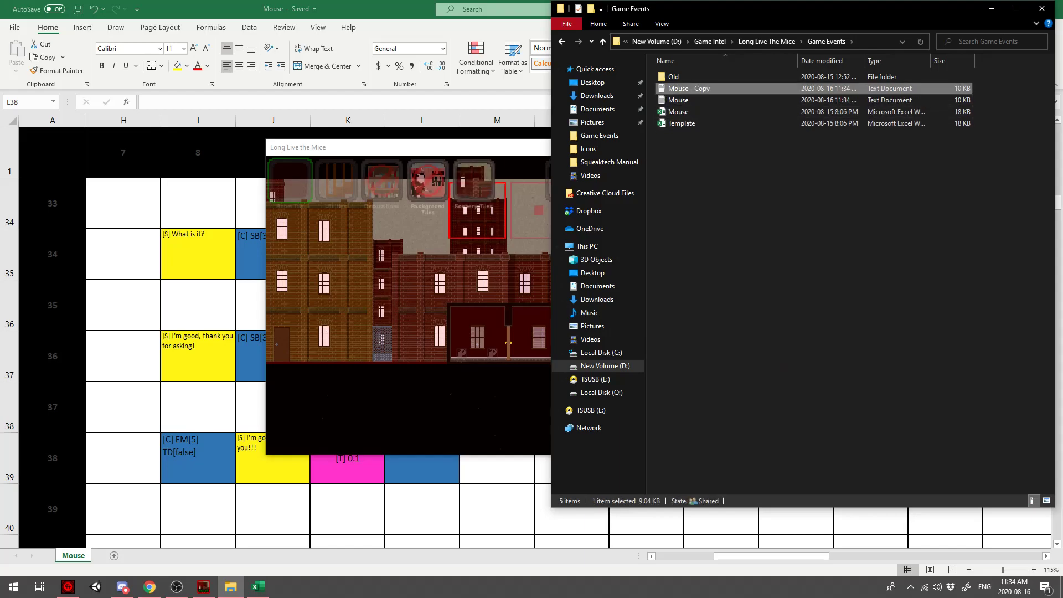
- In the Long Live the Mice editor, place a mouse in the room and import the "Mouse - Copy" text file for it
{"action": "left_click", "coordinate": [474, 180]}
{"action": "left_click", "coordinate": [611, 180]}
{"action": "scroll", "coordinate": [531, 305], "scroll_direction": "up", "scroll_amount": 3}
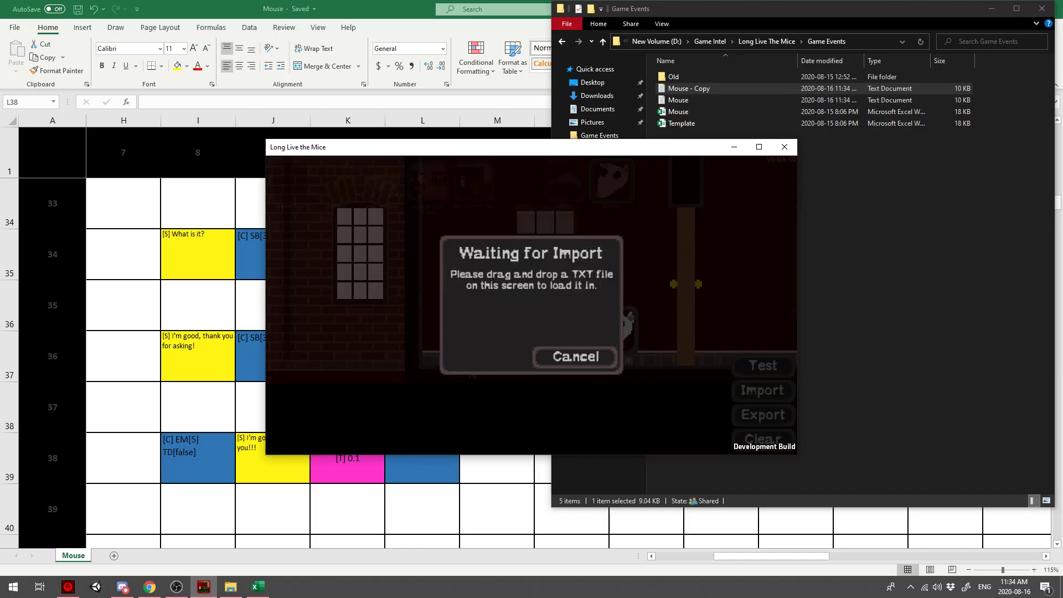
{"action": "left_click_drag", "start_coordinate": [681, 88], "coordinate": [532, 304]}
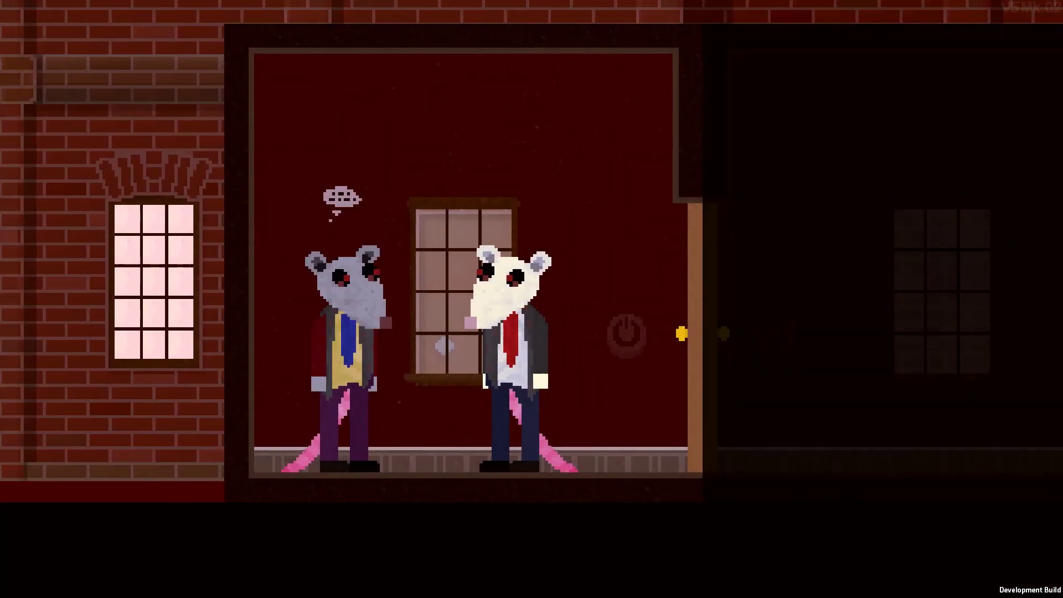
- Test the dialogue in-game by asking the mouse "How are you doing?" and telling it "You look like a ball of lint."
{"action": "key", "text": "e"}
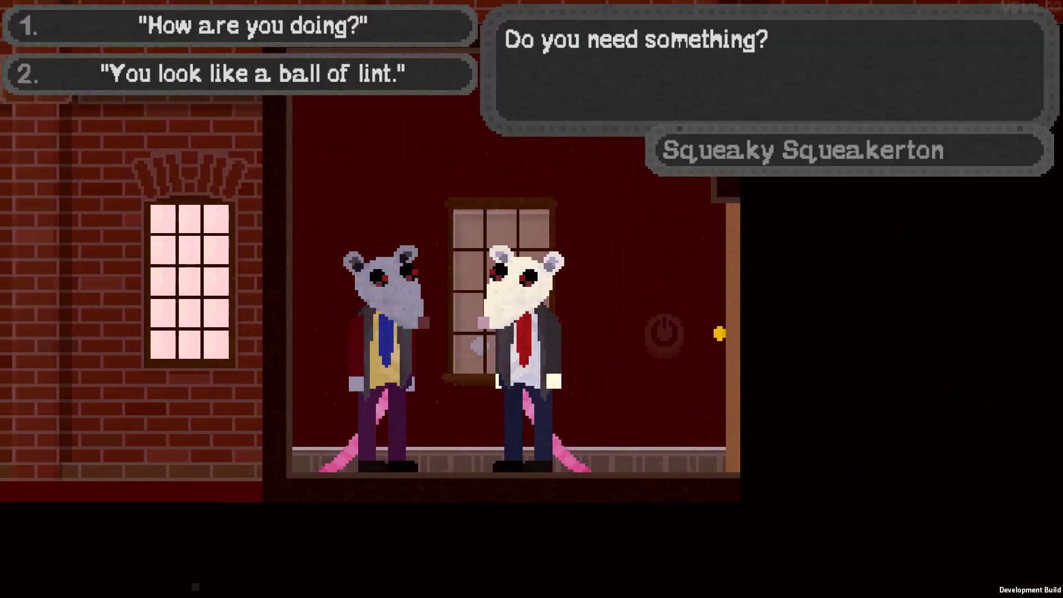
{"action": "key", "text": "1"}
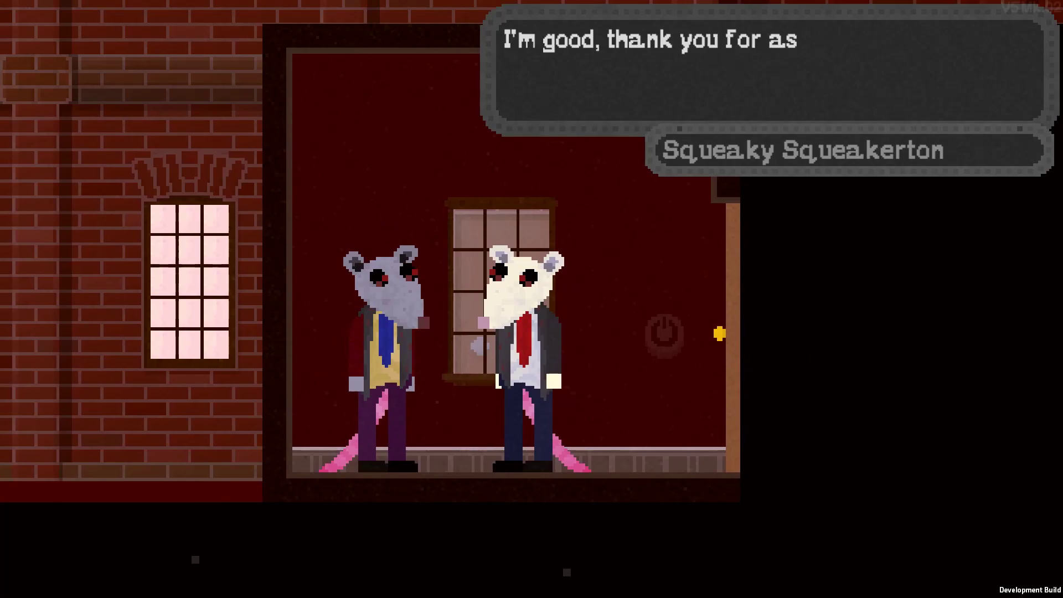
{"action": "key", "text": "e"}
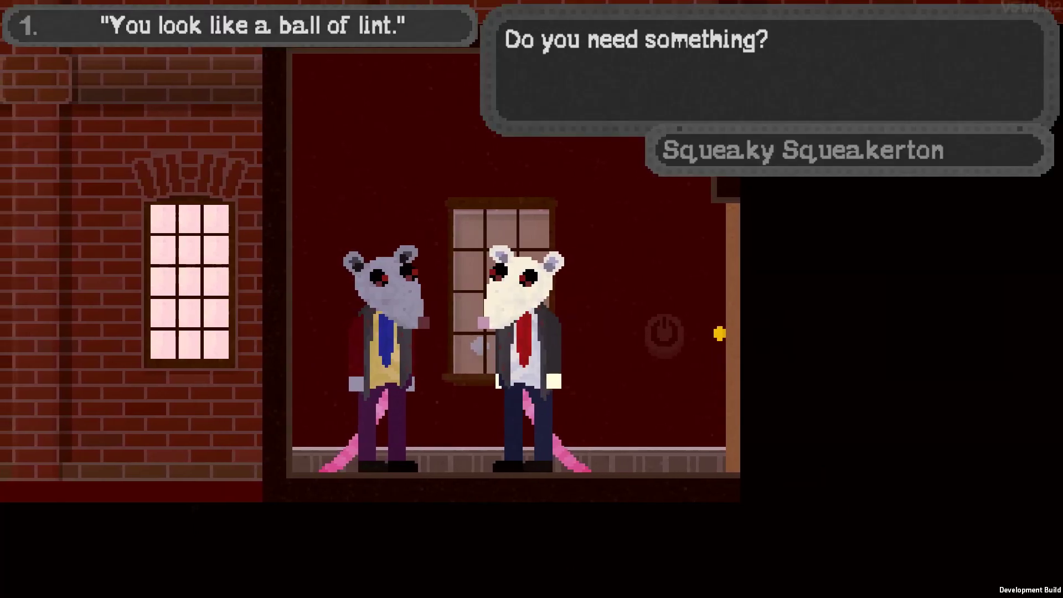
{"action": "key", "text": "1"}
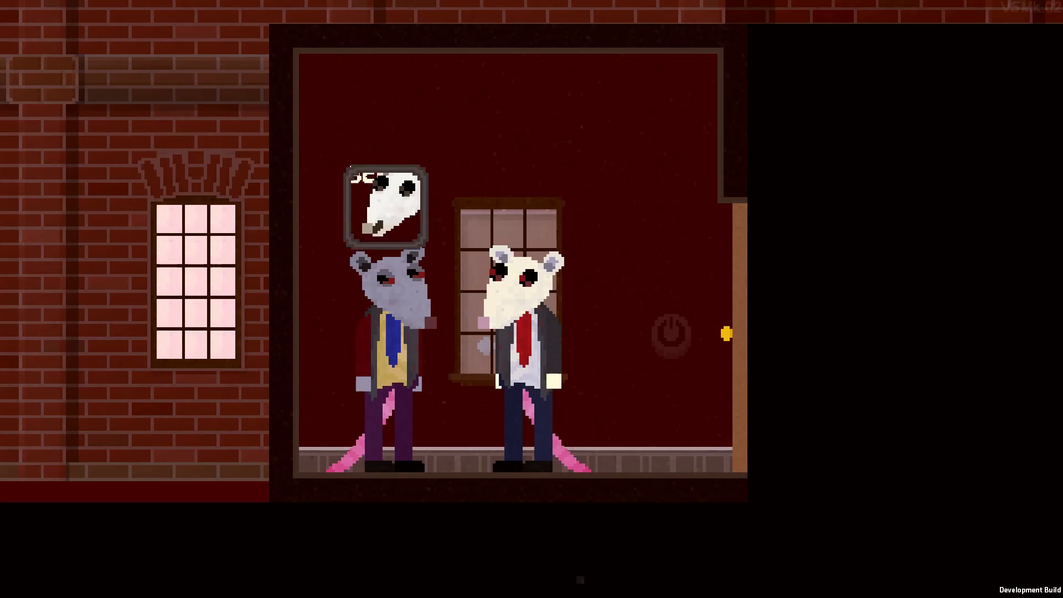
- Move the player around the mouse to check its repeating "Screw you!" response, and end the in-game test
{"action": "key", "text": "d"}
{"action": "key", "text": "a"}
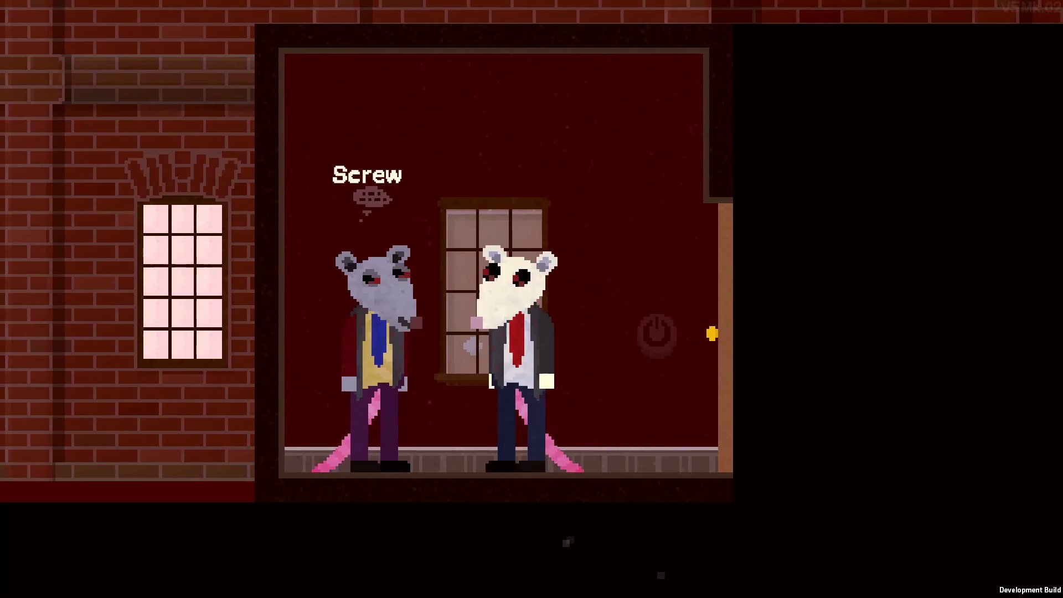
{"action": "key", "text": "a"}
{"action": "key", "text": "d"}
{"action": "key", "text": "a"}
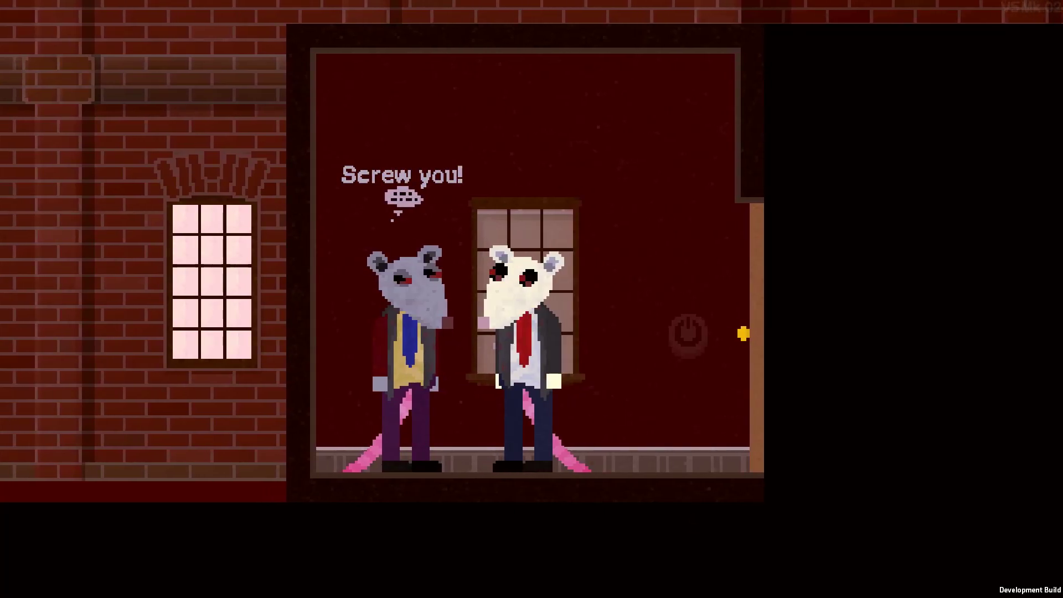
{"action": "key", "text": "Escape"}
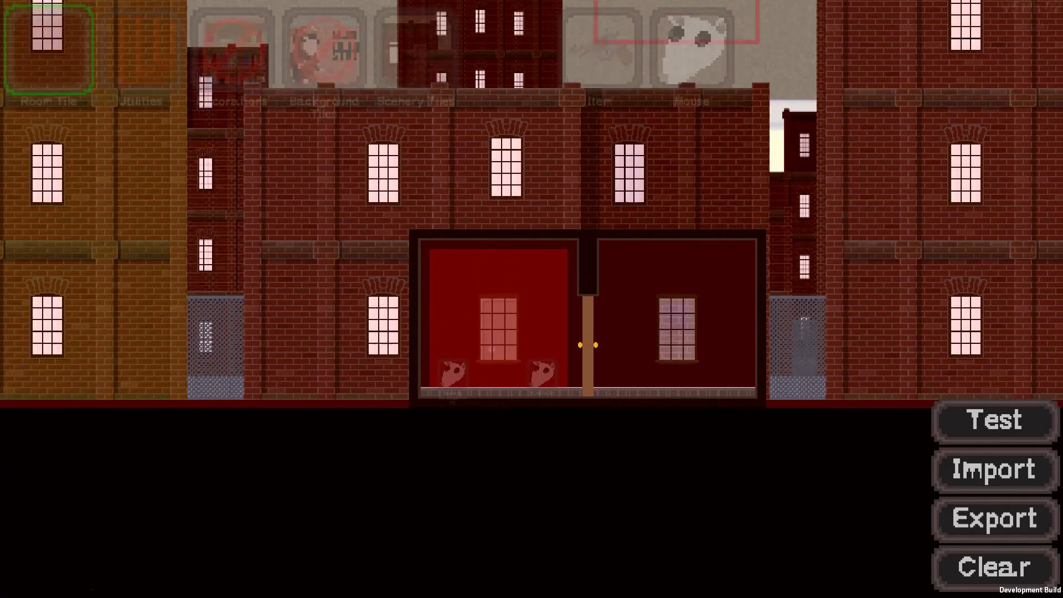
{"action": "key", "text": "w"}
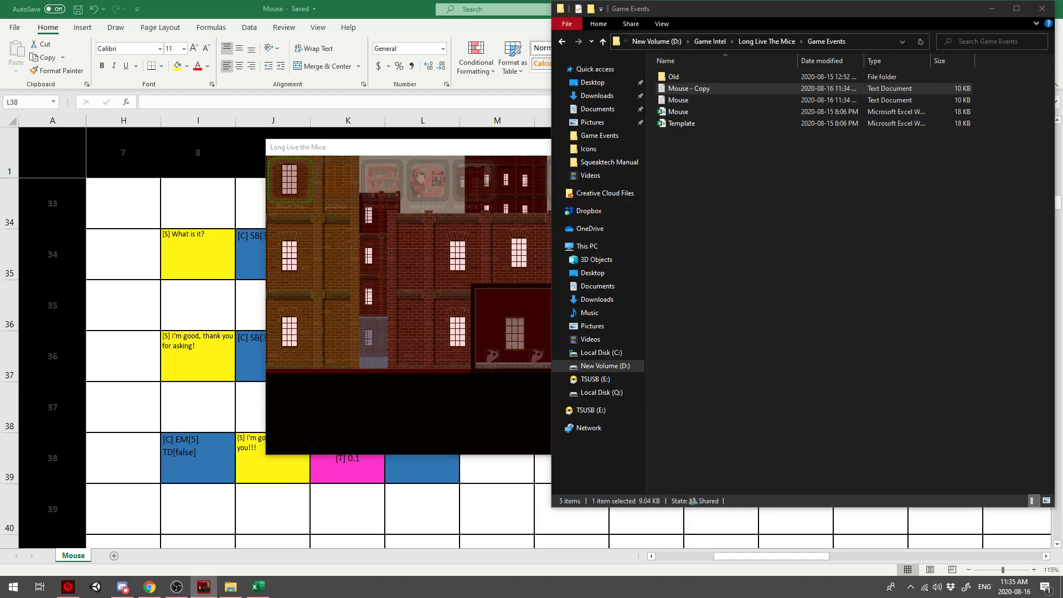
- Switch to the Mouse event sheet in Excel and append an empty EE[] command to cell I39
{"action": "left_click", "coordinate": [257, 586]}
{"action": "double_click", "coordinate": [213, 439]}
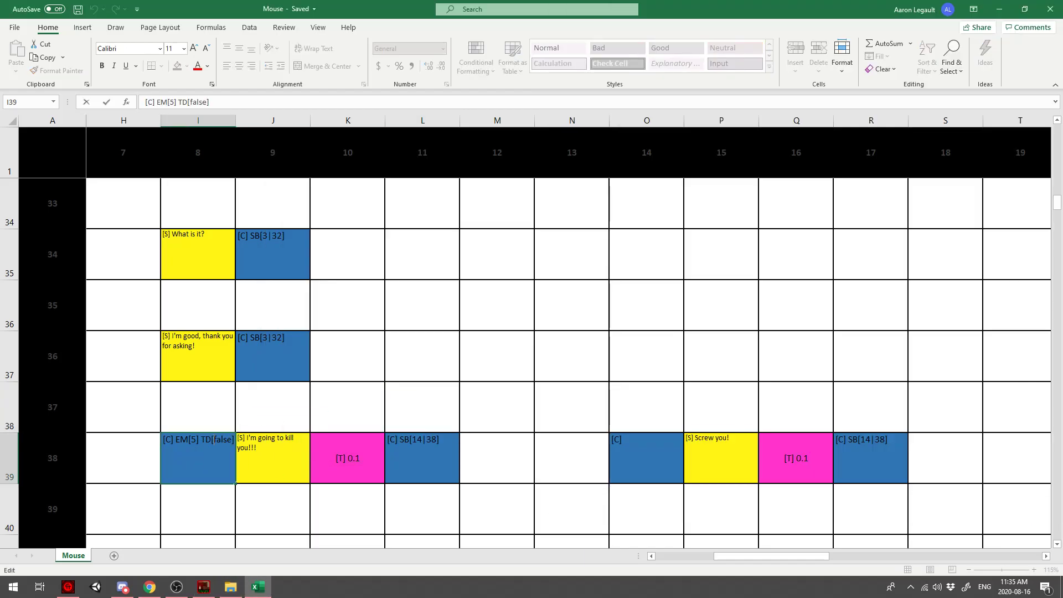
{"action": "scroll", "coordinate": [213, 439], "scroll_direction": "down", "scroll_amount": 1}
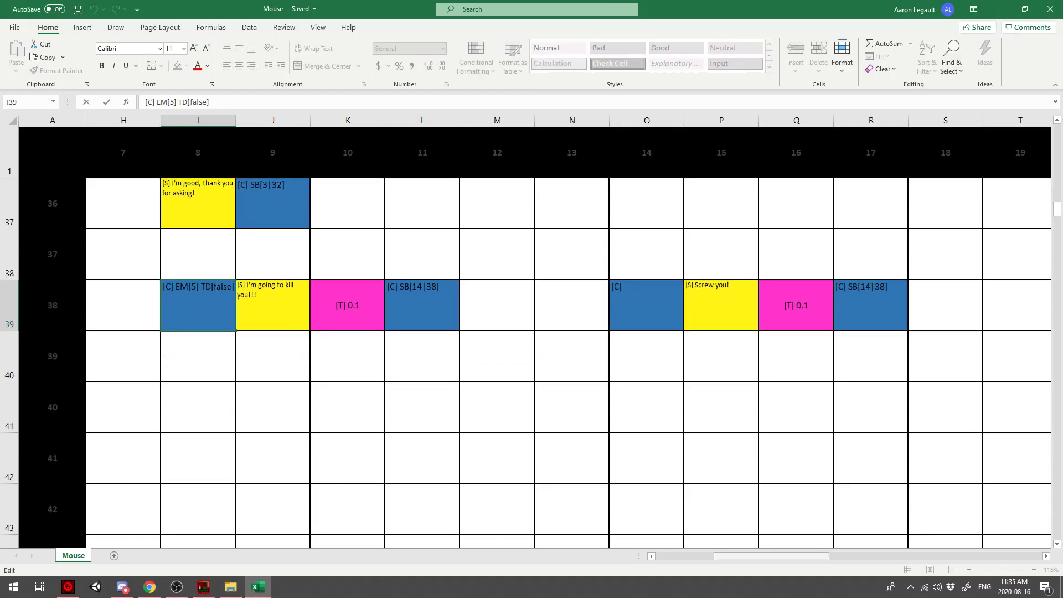
{"action": "scroll", "coordinate": [578, 338], "scroll_direction": "left", "scroll_amount": 3}
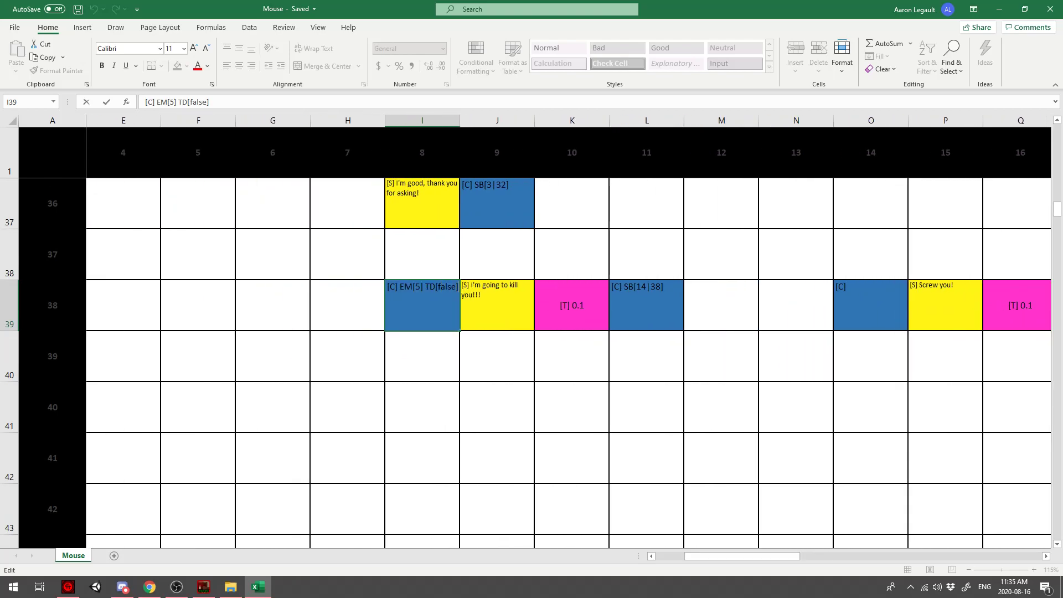
{"action": "type", "text": "EE["}
{"action": "left_click_drag", "start_coordinate": [402, 300], "coordinate": [386, 299]}
- Open the "An Introduction to Squeaktech" PDF from the desktop and find the EE Call Event section on page 28
{"action": "left_click", "coordinate": [230, 587]}
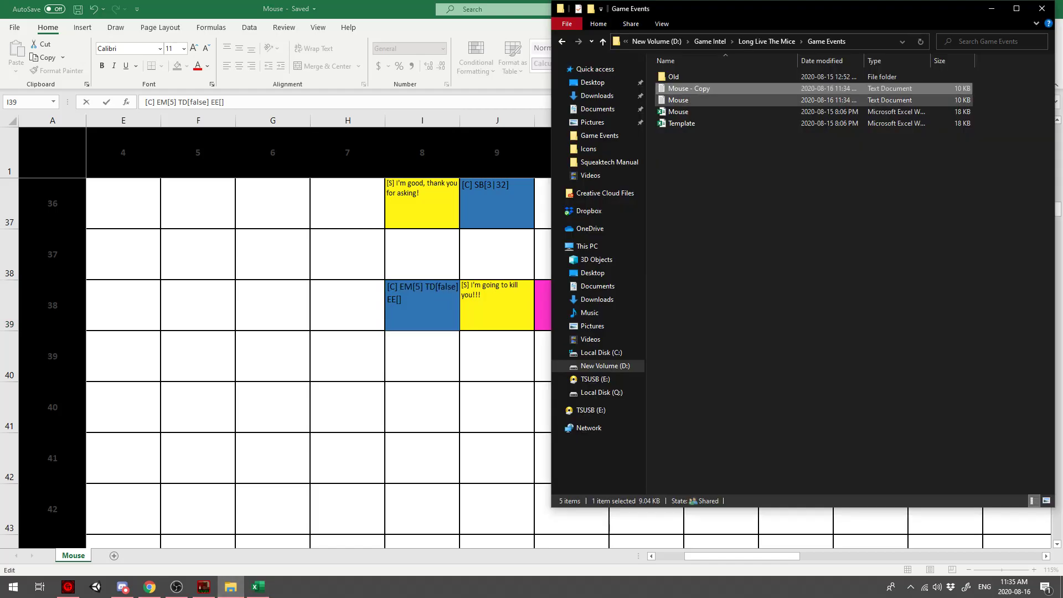
{"action": "key", "text": "super+d"}
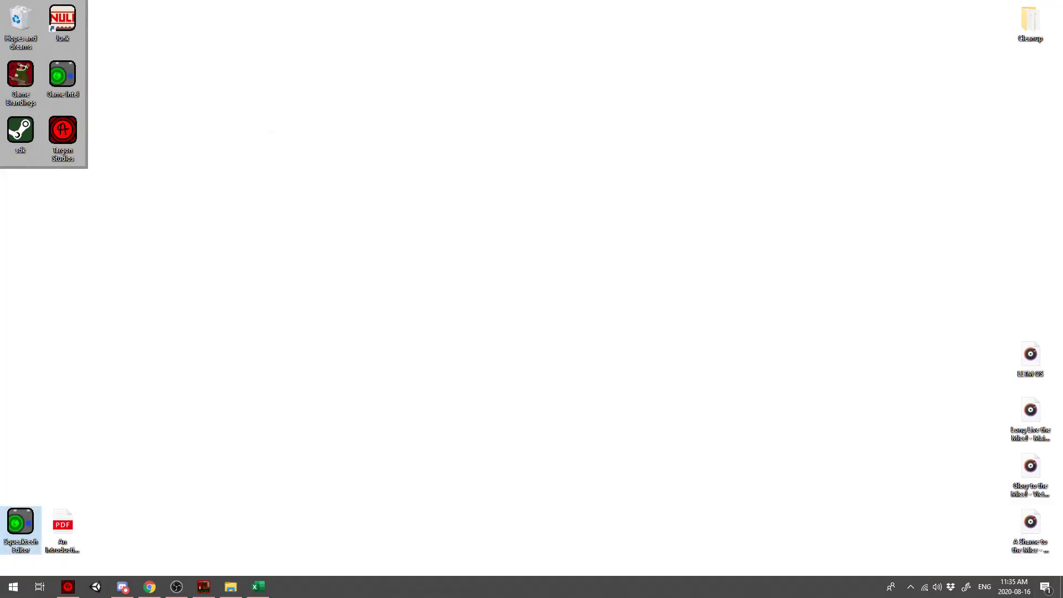
{"action": "double_click", "coordinate": [21, 526]}
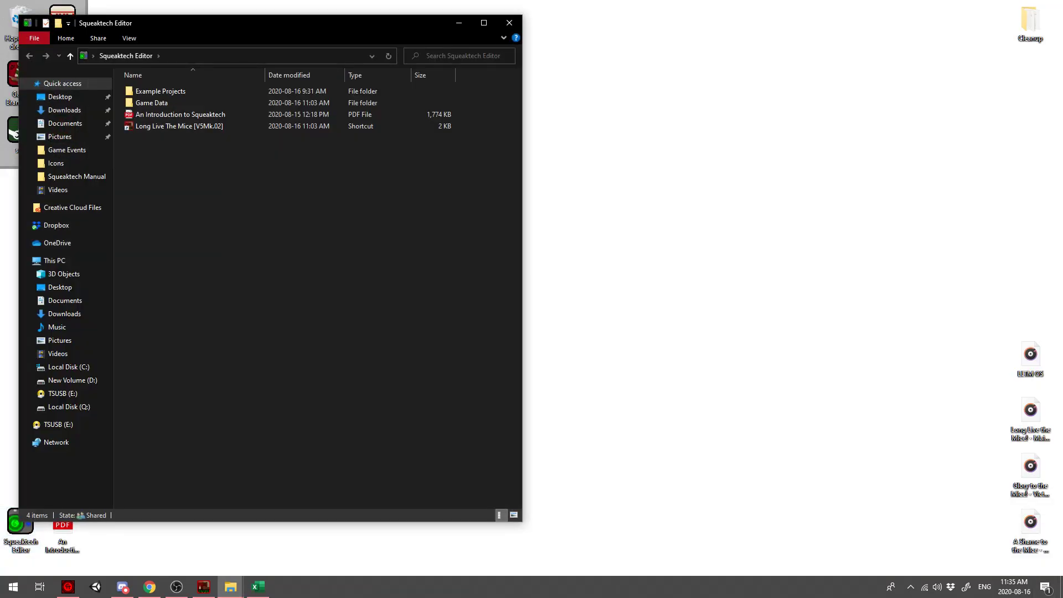
{"action": "left_click", "coordinate": [509, 22]}
{"action": "double_click", "coordinate": [62, 527]}
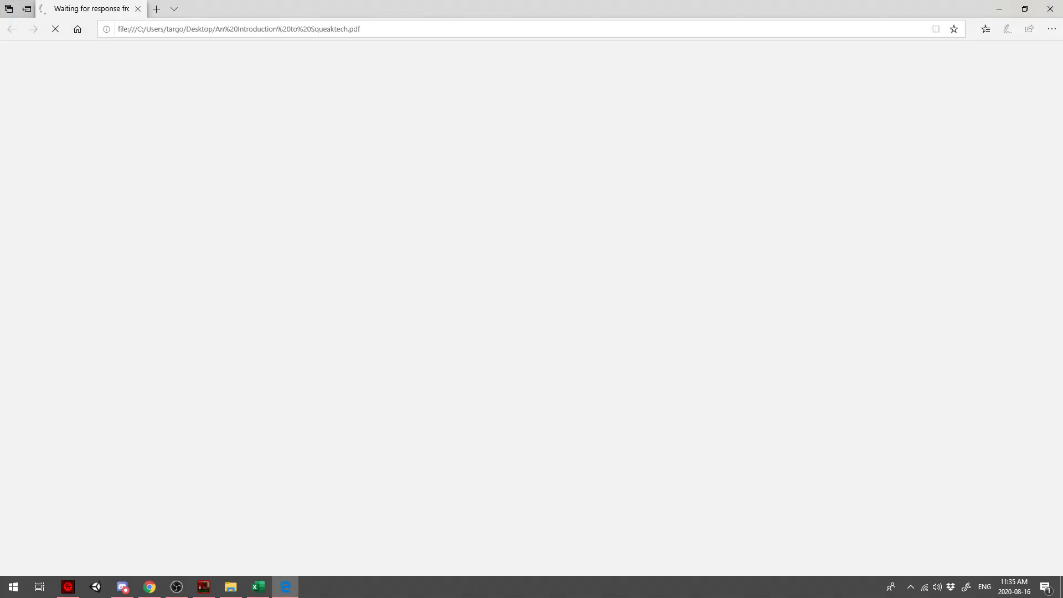
{"action": "scroll", "coordinate": [531, 319], "scroll_direction": "down", "scroll_amount": 10}
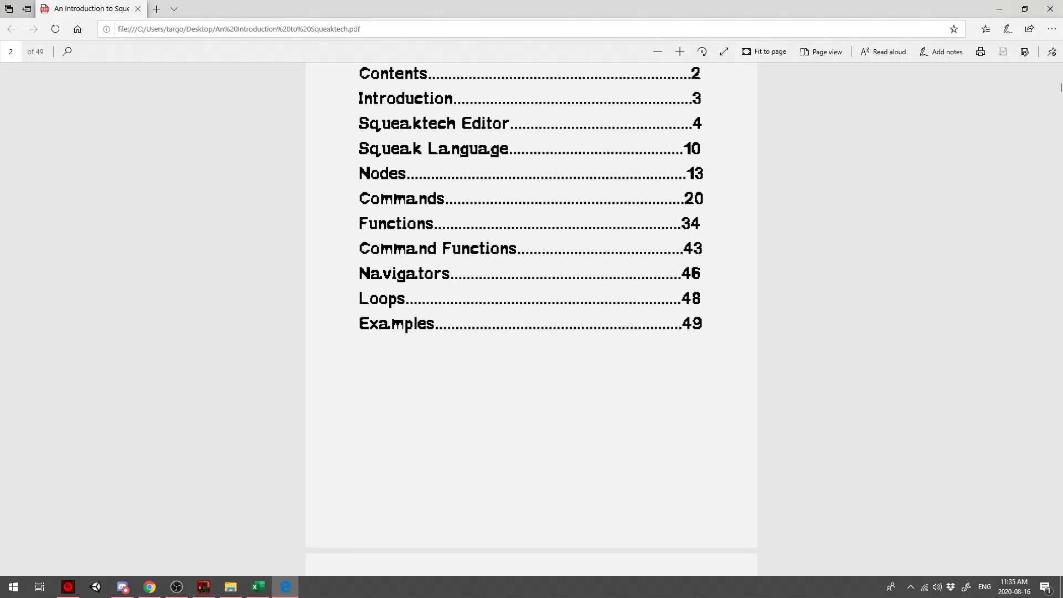
{"action": "scroll", "coordinate": [531, 319], "scroll_direction": "down", "scroll_amount": 20}
{"action": "scroll", "coordinate": [532, 319], "scroll_direction": "down", "scroll_amount": 20}
{"action": "scroll", "coordinate": [531, 319], "scroll_direction": "down", "scroll_amount": 10}
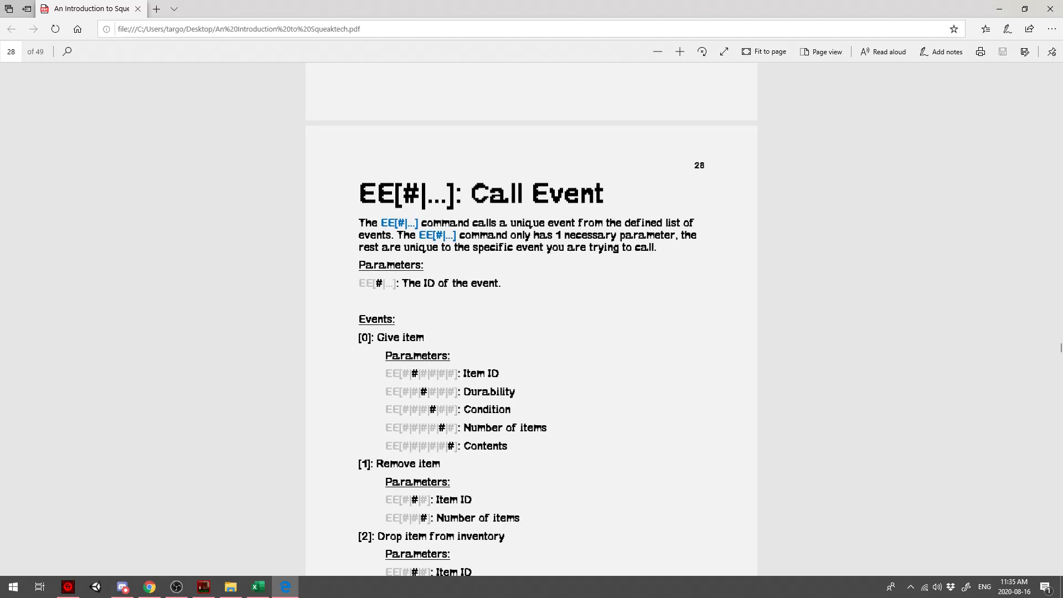
{"action": "scroll", "coordinate": [531, 319], "scroll_direction": "down", "scroll_amount": 1}
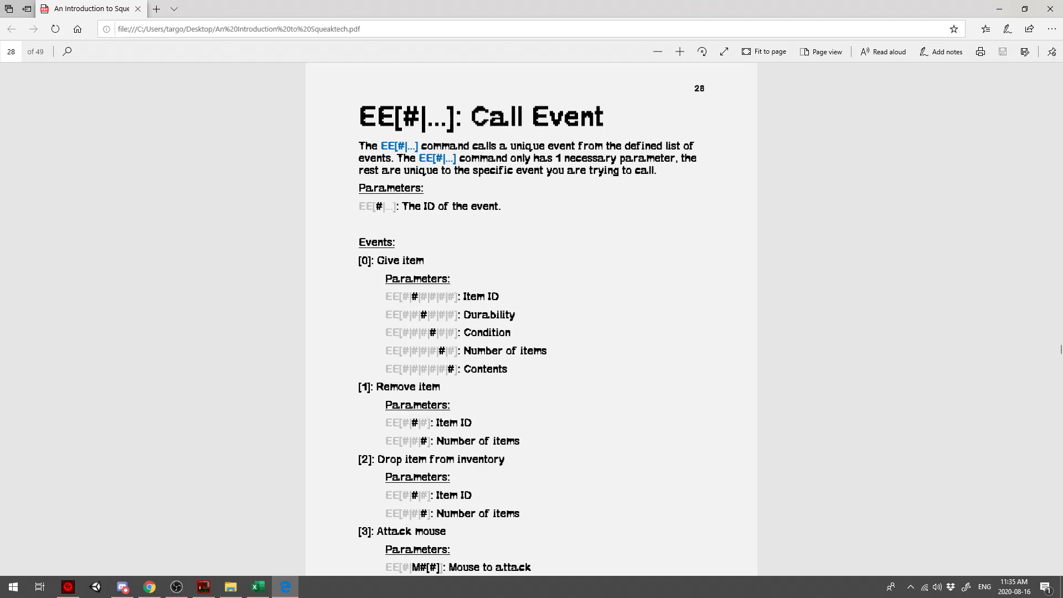
- Review the Call Event list from Give item through Remove item, Drop item from inventory and Attack mouse
{"action": "left_click_drag", "start_coordinate": [359, 261], "coordinate": [428, 261]}
{"action": "left_click", "coordinate": [430, 261]}
{"action": "left_click_drag", "start_coordinate": [358, 261], "coordinate": [428, 261]}
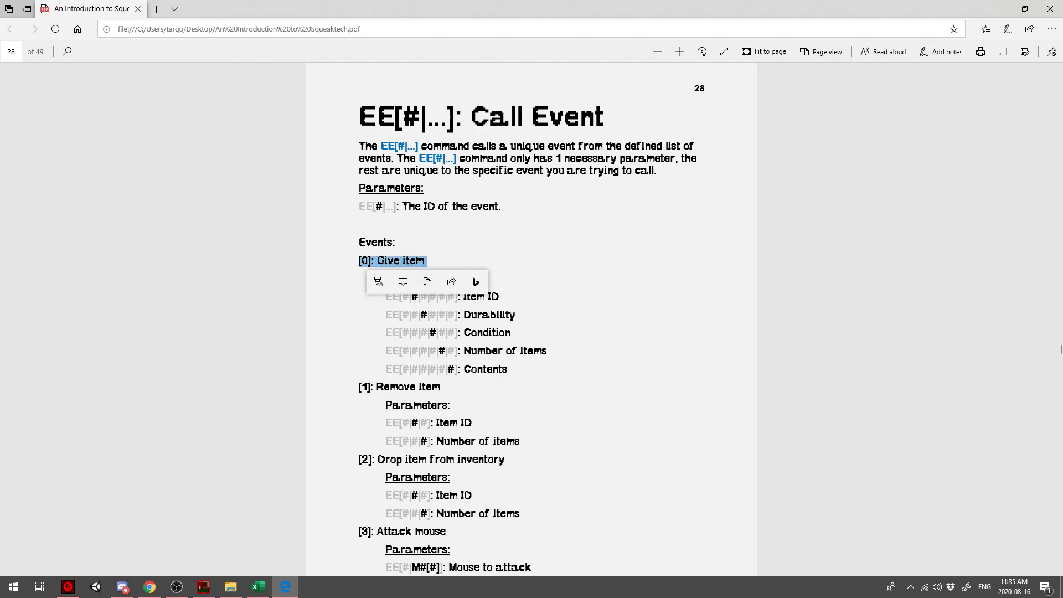
{"action": "left_click", "coordinate": [429, 262]}
{"action": "left_click_drag", "start_coordinate": [359, 387], "coordinate": [453, 406]}
{"action": "scroll", "coordinate": [452, 406], "scroll_direction": "down", "scroll_amount": 1}
{"action": "left_click", "coordinate": [453, 405]}
{"action": "left_click_drag", "start_coordinate": [359, 383], "coordinate": [507, 383]}
{"action": "scroll", "coordinate": [507, 383], "scroll_direction": "down", "scroll_amount": 1}
{"action": "left_click", "coordinate": [507, 383]}
{"action": "left_click_drag", "start_coordinate": [376, 378], "coordinate": [445, 378]}
{"action": "left_click", "coordinate": [445, 378]}
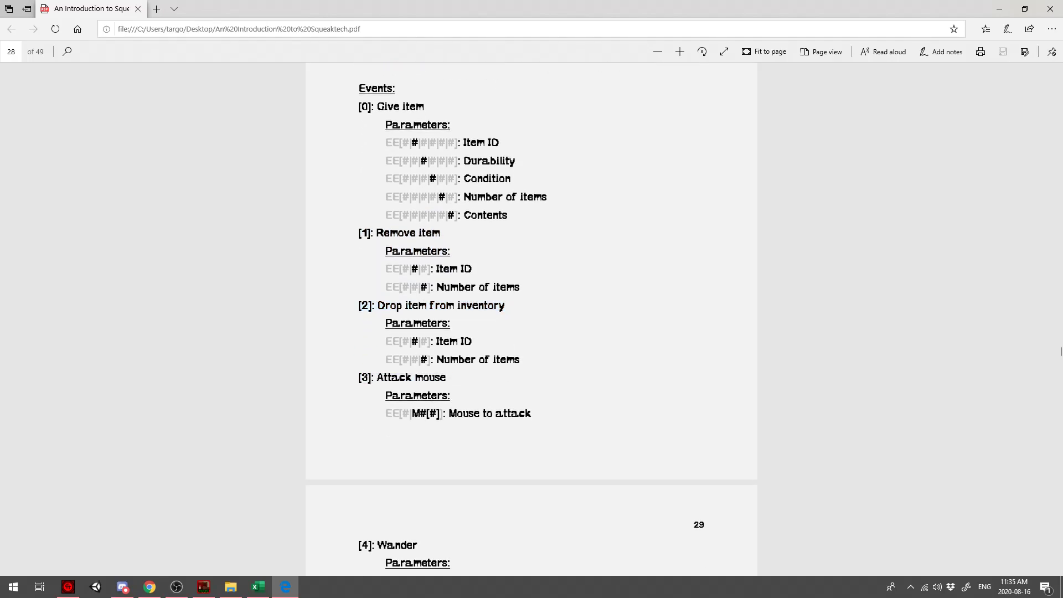
{"action": "scroll", "coordinate": [531, 319], "scroll_direction": "down", "scroll_amount": 1}
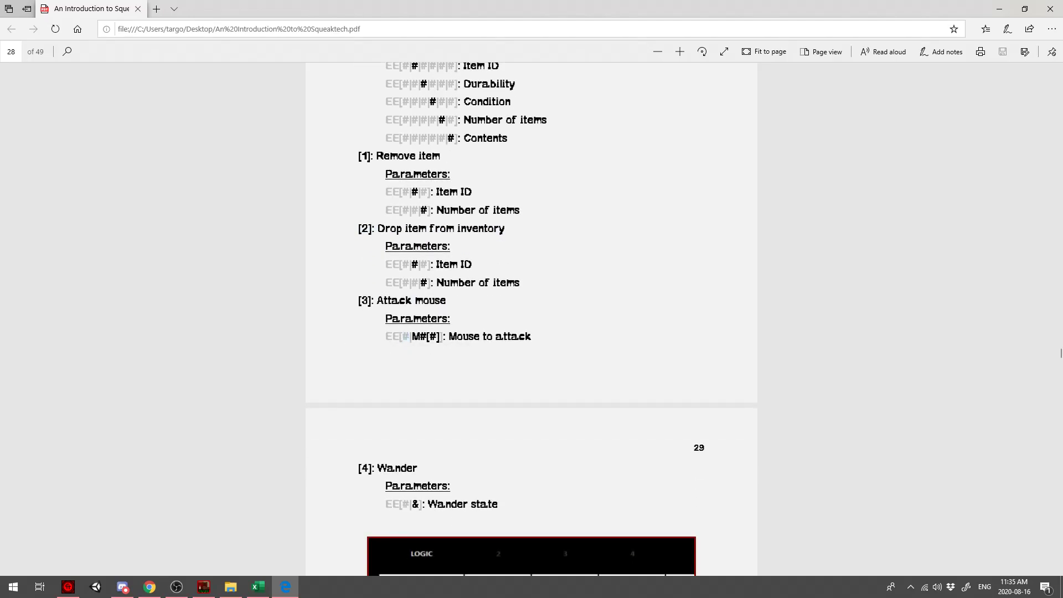
- Examine the Attack mouse event's ID and the M#[#] parameter it takes for the mouse to attack
{"action": "left_click_drag", "start_coordinate": [360, 300], "coordinate": [449, 300]}
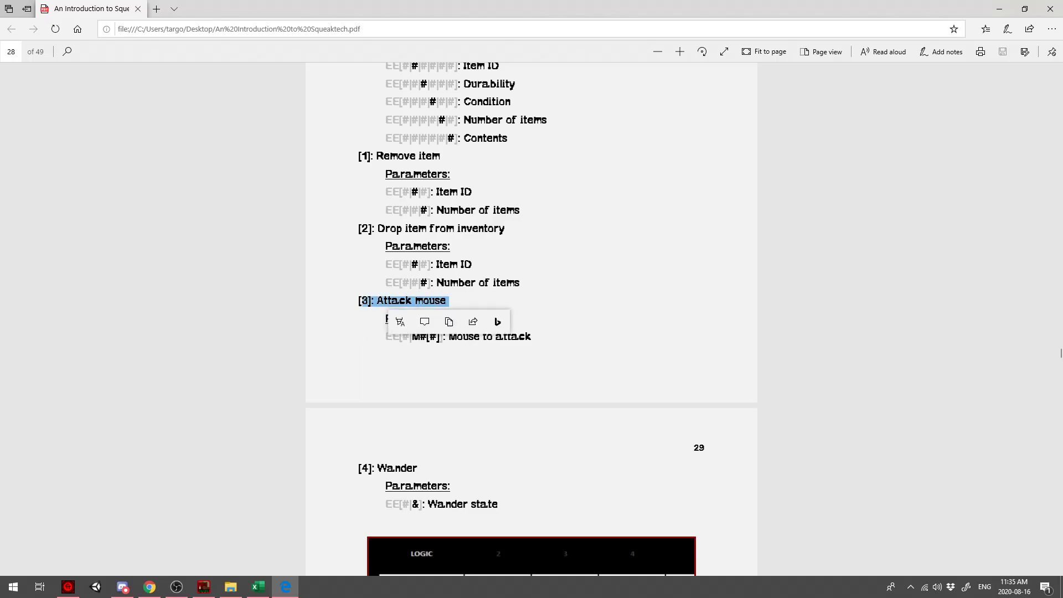
{"action": "left_click", "coordinate": [424, 321]}
{"action": "left_click", "coordinate": [459, 125]}
{"action": "left_click", "coordinate": [498, 182]}
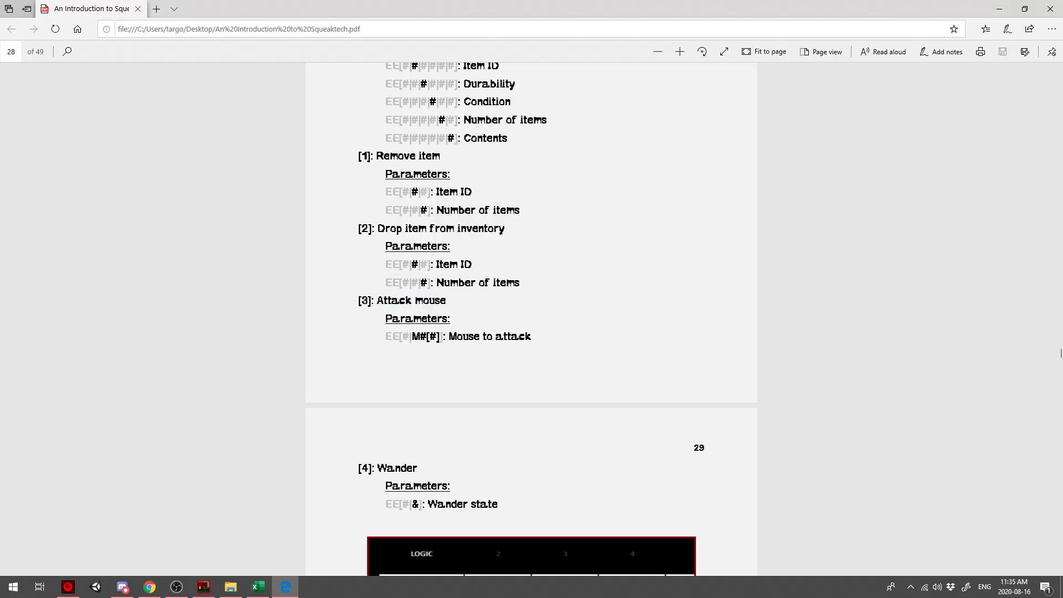
{"action": "left_click_drag", "start_coordinate": [412, 336], "coordinate": [439, 336]}
{"action": "left_click", "coordinate": [553, 310]}
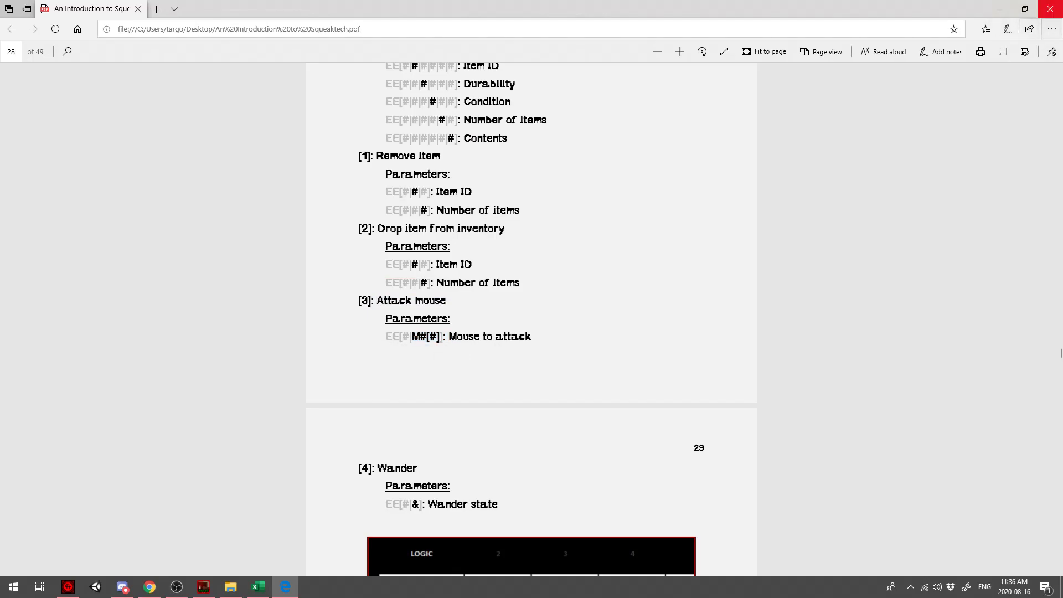
- Close the PDF manual, return to Excel and fill in the event command in I39 as EE[3|]
{"action": "left_click", "coordinate": [1050, 9]}
{"action": "left_click", "coordinate": [258, 586]}
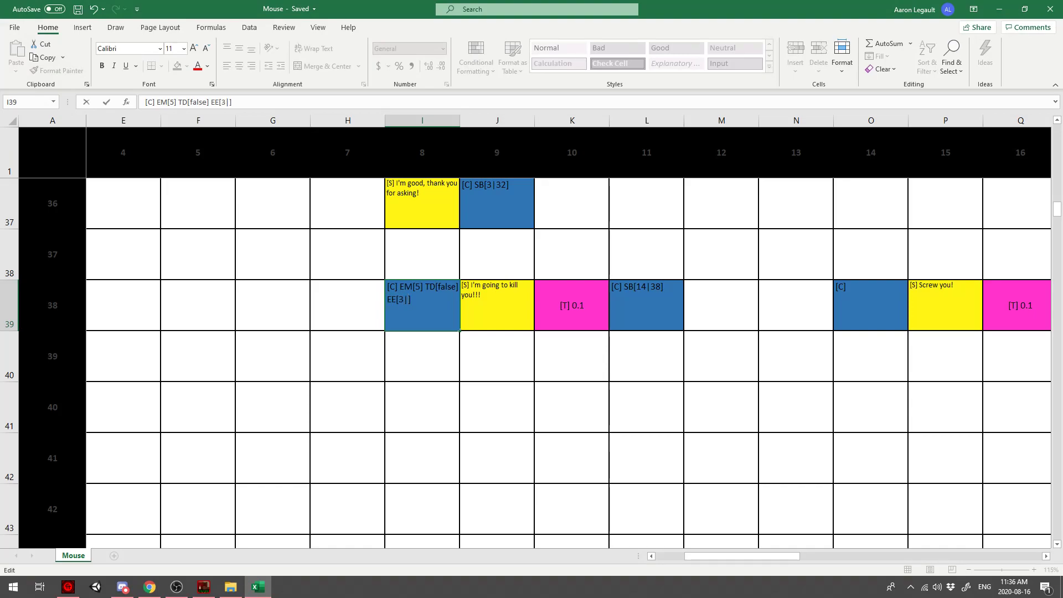
- Copy the command cell J37 into I41 and change its command to M#[0]
{"action": "left_click", "coordinate": [497, 203]}
{"action": "key", "text": "ctrl+c"}
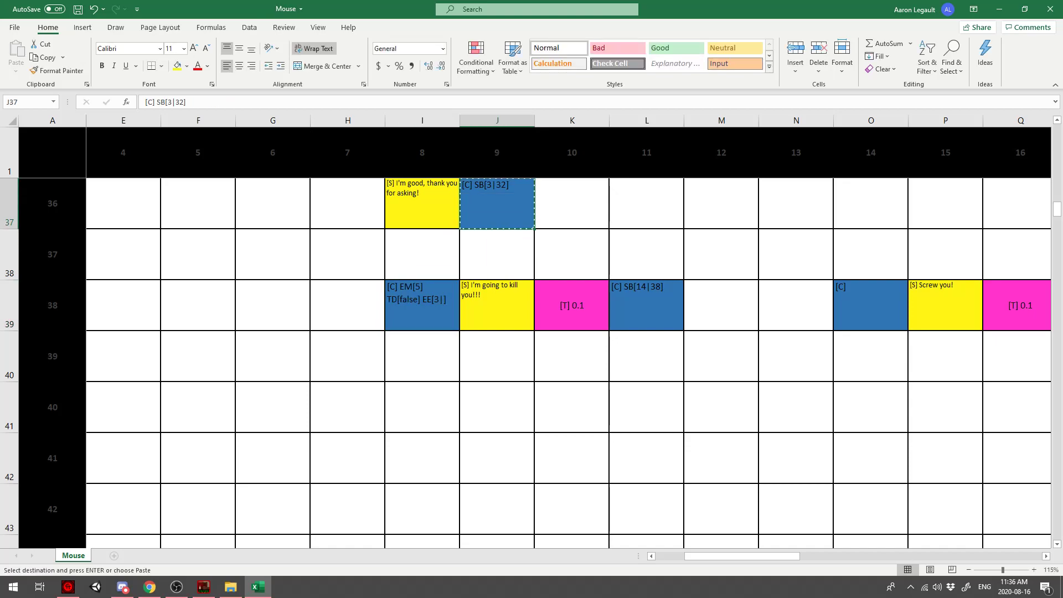
{"action": "left_click", "coordinate": [422, 407]}
{"action": "key", "text": "ctrl+v"}
{"action": "double_click", "coordinate": [422, 407]}
{"action": "left_click_drag", "start_coordinate": [435, 389], "coordinate": [400, 389]}
{"action": "type", "text": "M"}
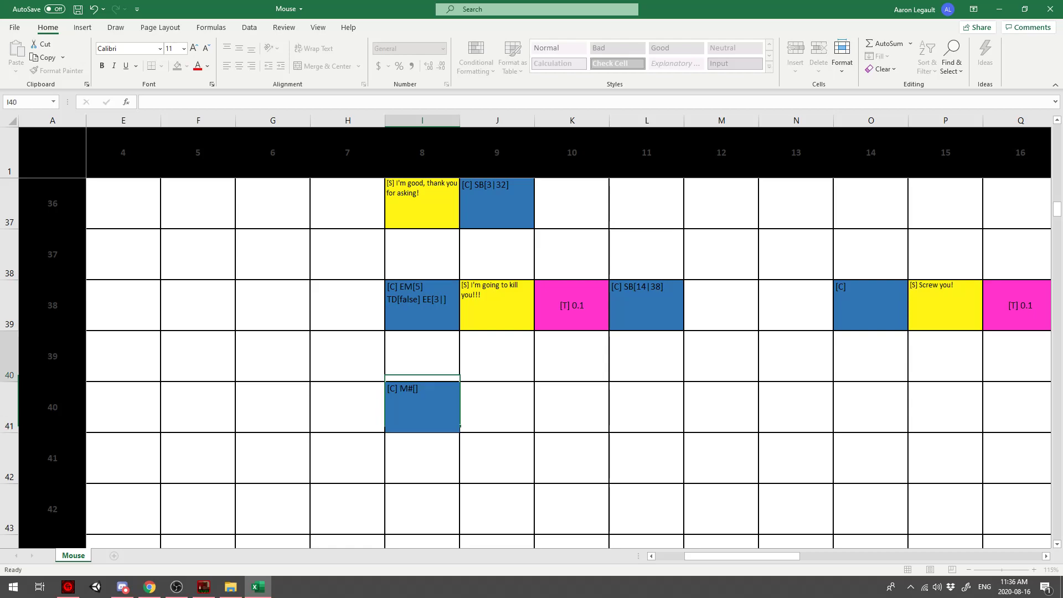
{"action": "key", "text": "ctrl+Return"}
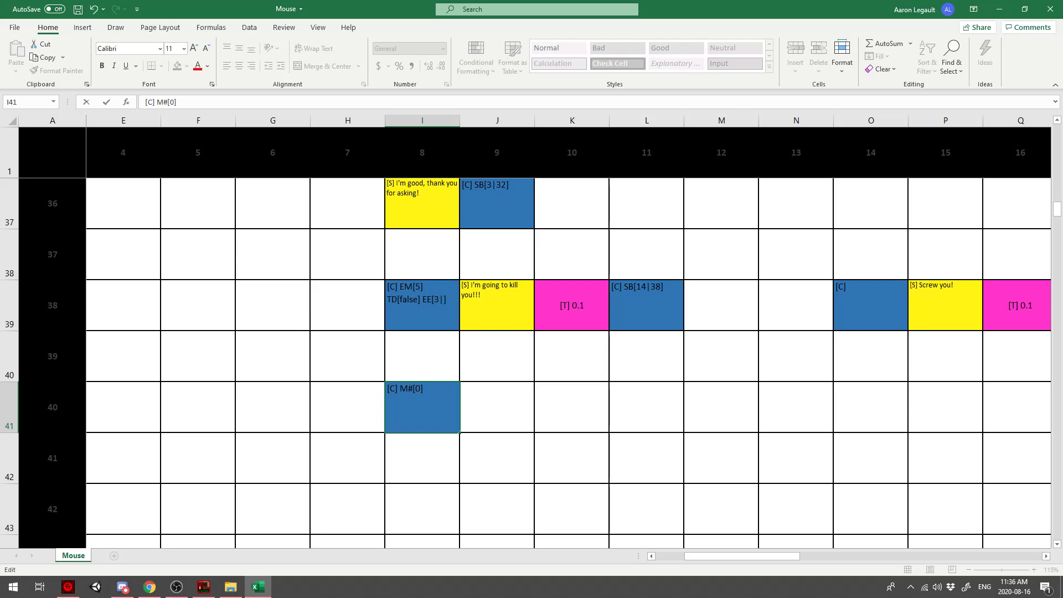
- Switch to the Long Live the Mice editor and examine the ID numbers under the placed mice in the Mouse layer
{"action": "left_click", "coordinate": [204, 586]}
{"action": "key", "text": "alt+Return"}
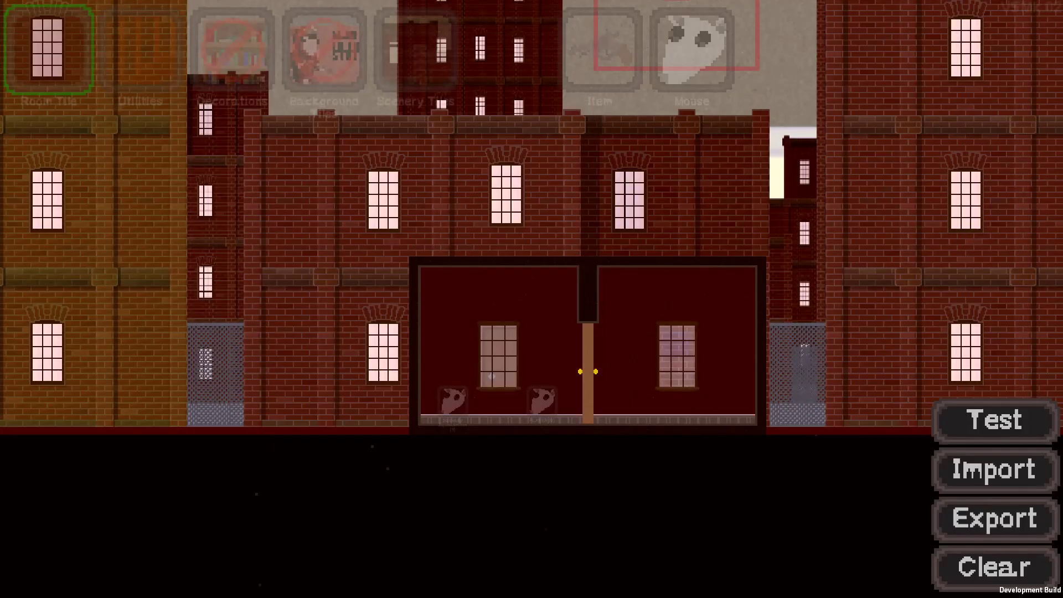
{"action": "scroll", "coordinate": [509, 343], "scroll_direction": "up", "scroll_amount": 5}
{"action": "key", "text": "s"}
{"action": "key", "text": "a"}
{"action": "left_click", "coordinate": [692, 50]}
{"action": "key", "text": "a"}
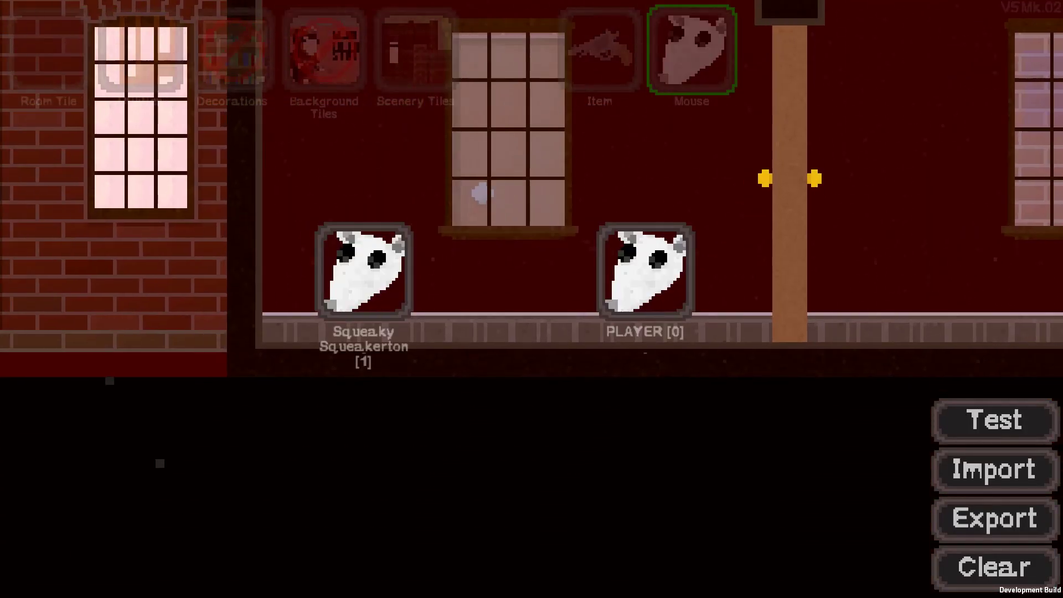
{"action": "key", "text": "s"}
{"action": "key", "text": "d"}
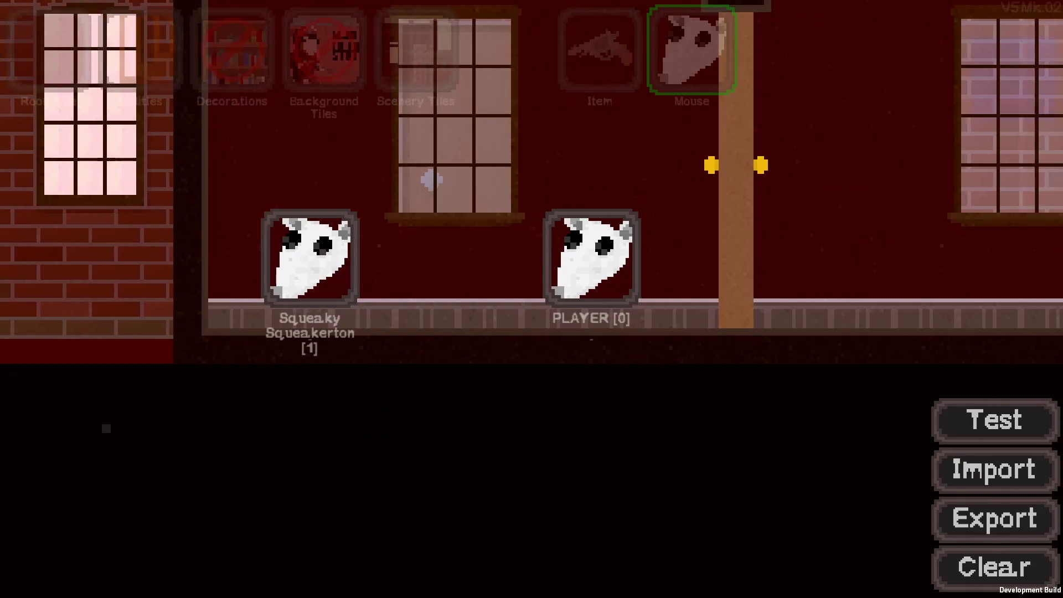
{"action": "key", "text": "d"}
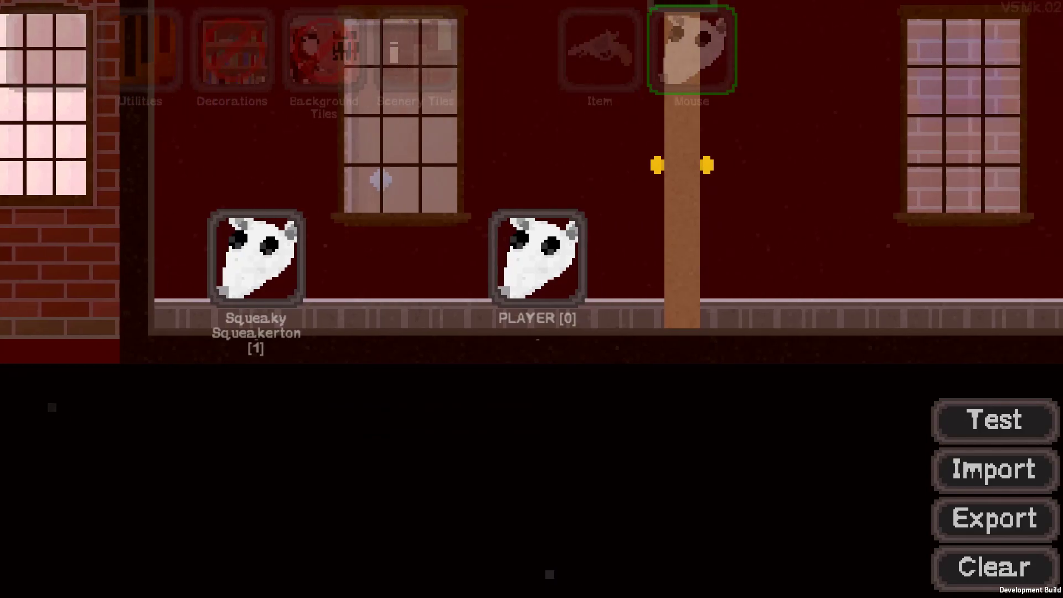
{"action": "key", "text": "a"}
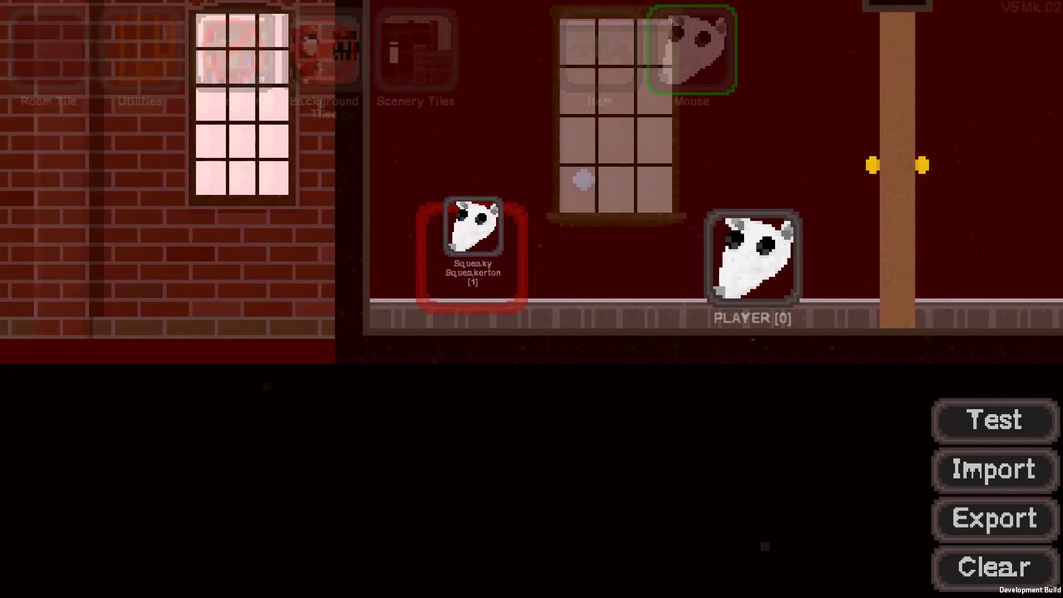
{"action": "left_click_drag", "start_coordinate": [473, 226], "coordinate": [474, 257]}
{"action": "key", "text": "d"}
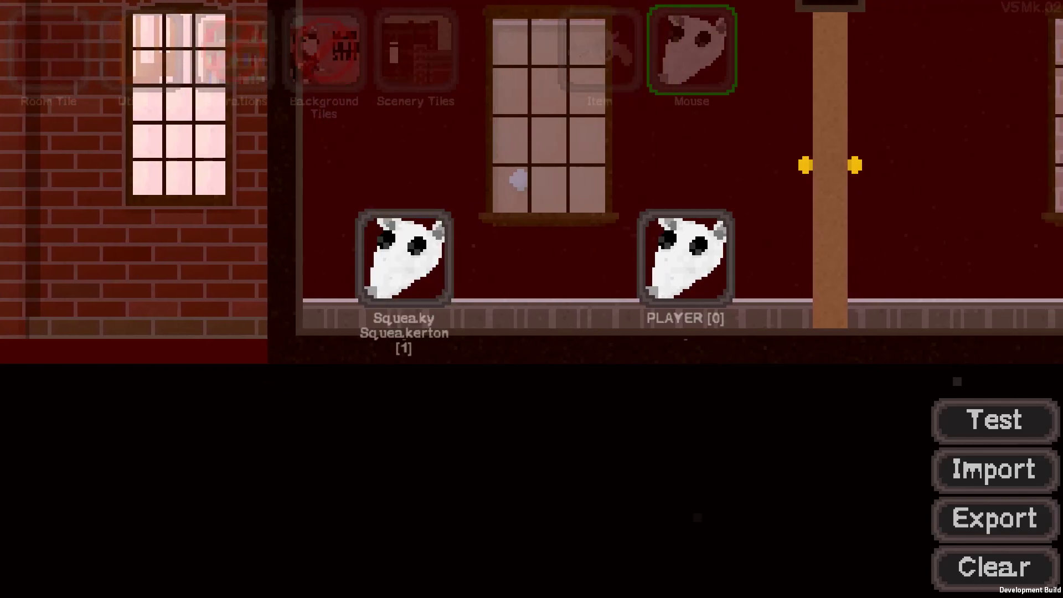
{"action": "key", "text": "d"}
{"action": "scroll", "coordinate": [531, 299], "scroll_direction": "down", "scroll_amount": 1}
{"action": "scroll", "coordinate": [531, 299], "scroll_direction": "up", "scroll_amount": 1}
{"action": "key", "text": "a"}
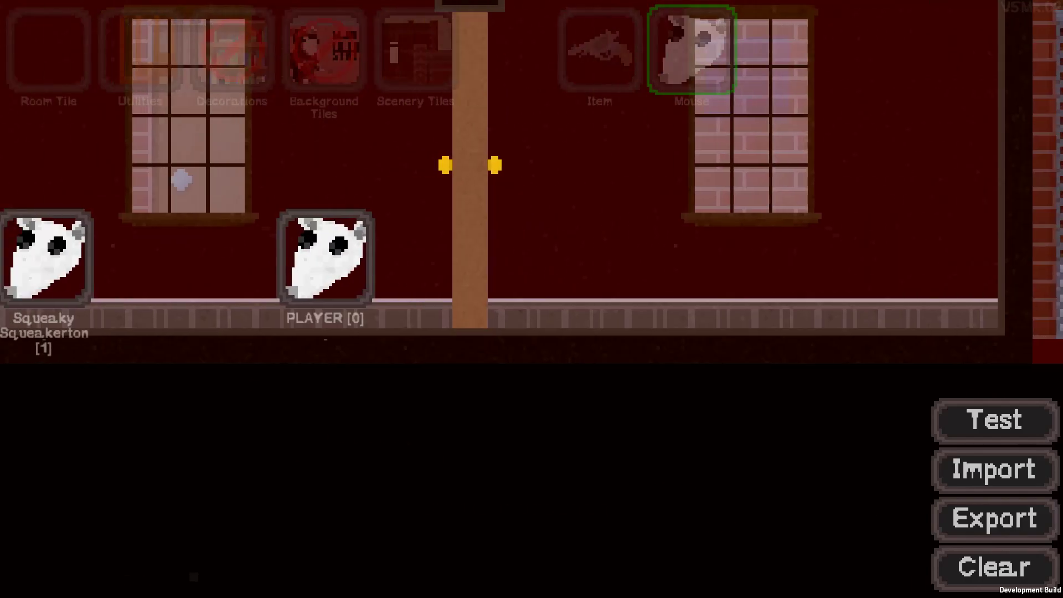
{"action": "key", "text": "a"}
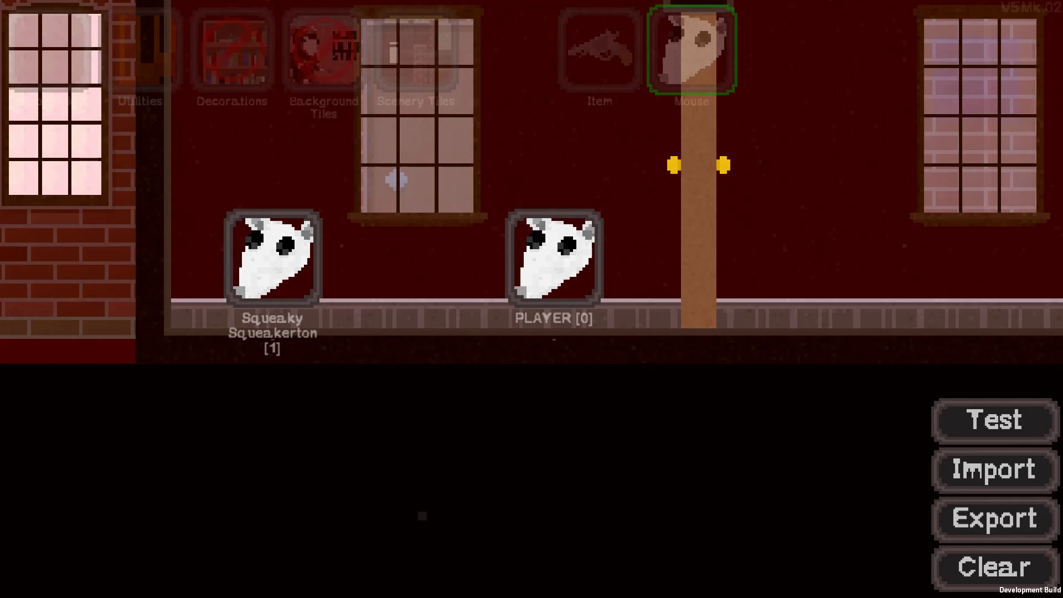
{"action": "key", "text": "w"}
{"action": "scroll", "coordinate": [532, 298], "scroll_direction": "down", "scroll_amount": 1}
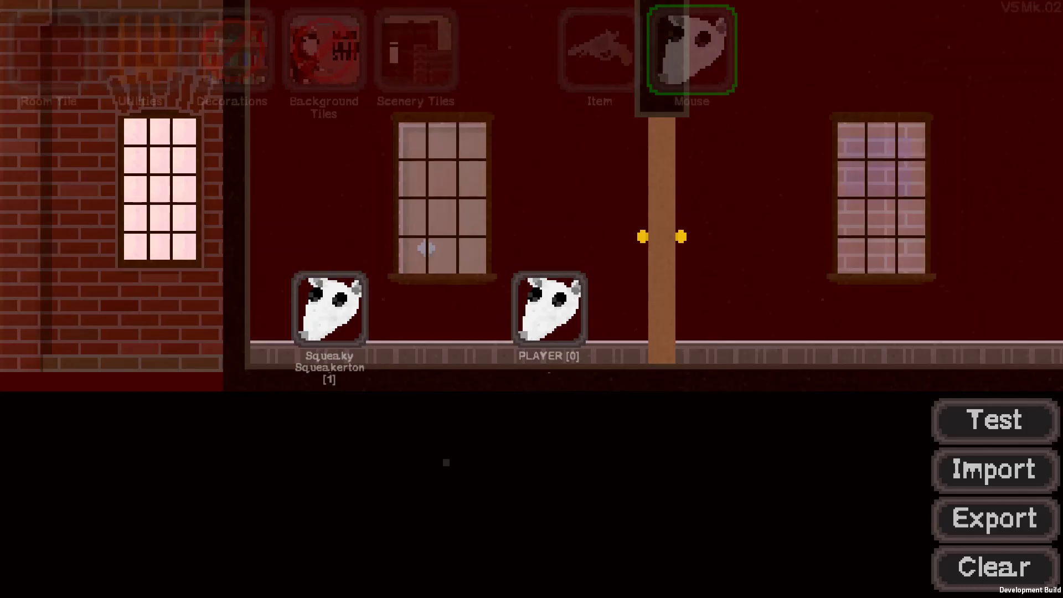
- Place two more mice side by side in the empty room beyond the door
{"action": "key", "text": "d"}
{"action": "left_click", "coordinate": [694, 50]}
{"action": "left_click", "coordinate": [759, 309]}
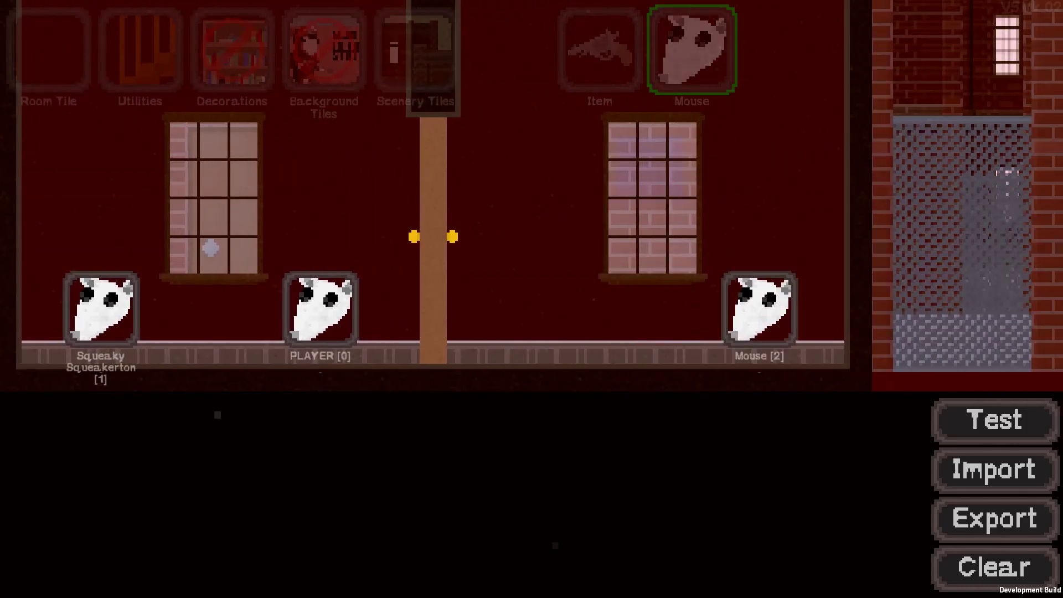
{"action": "left_click", "coordinate": [692, 50]}
{"action": "left_click", "coordinate": [649, 308]}
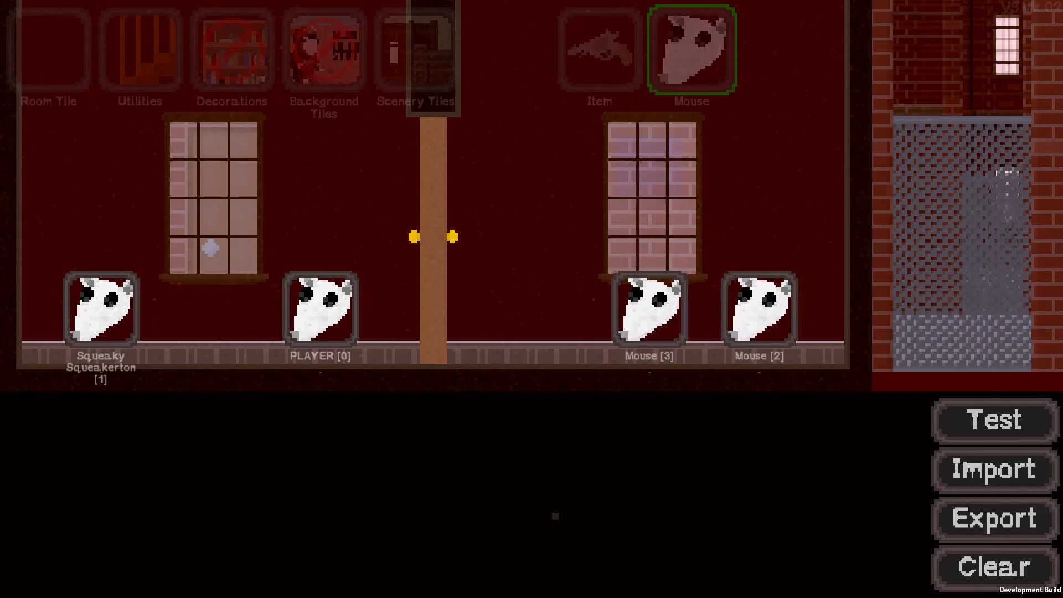
- Delete the two extra mice from the room beyond the door
{"action": "right_click", "coordinate": [649, 308]}
{"action": "right_click", "coordinate": [759, 309]}
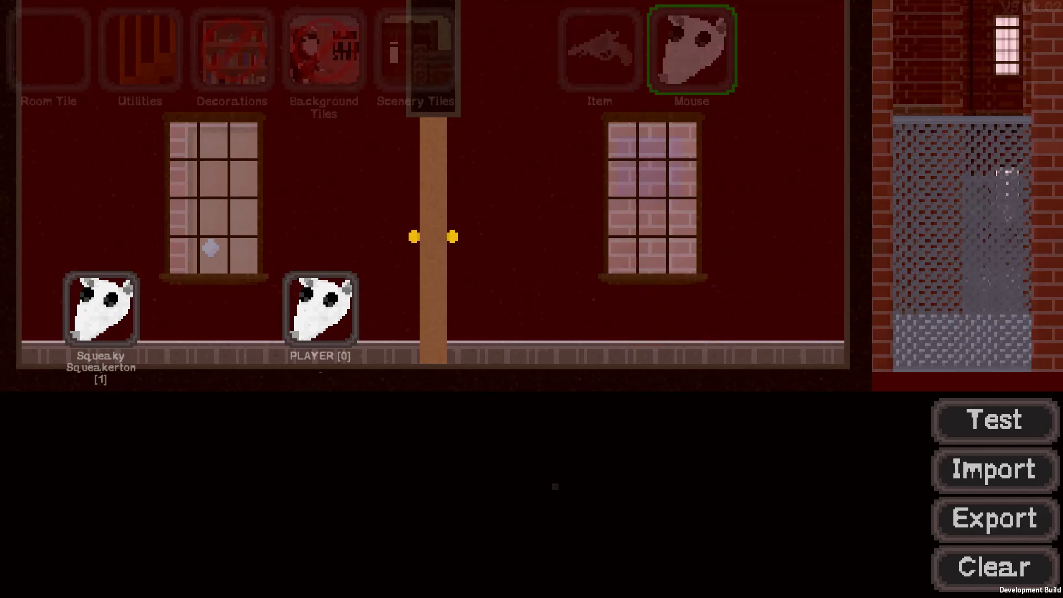
- Copy the tag from the player mouse's configuration and examine the tag in the Squeaky Squeakerton mouse's configuration
{"action": "scroll", "coordinate": [759, 309], "scroll_direction": "down", "scroll_amount": 3}
{"action": "key", "text": "a"}
{"action": "scroll", "coordinate": [759, 308], "scroll_direction": "up", "scroll_amount": 3}
{"action": "key", "text": "a"}
{"action": "key", "text": "s"}
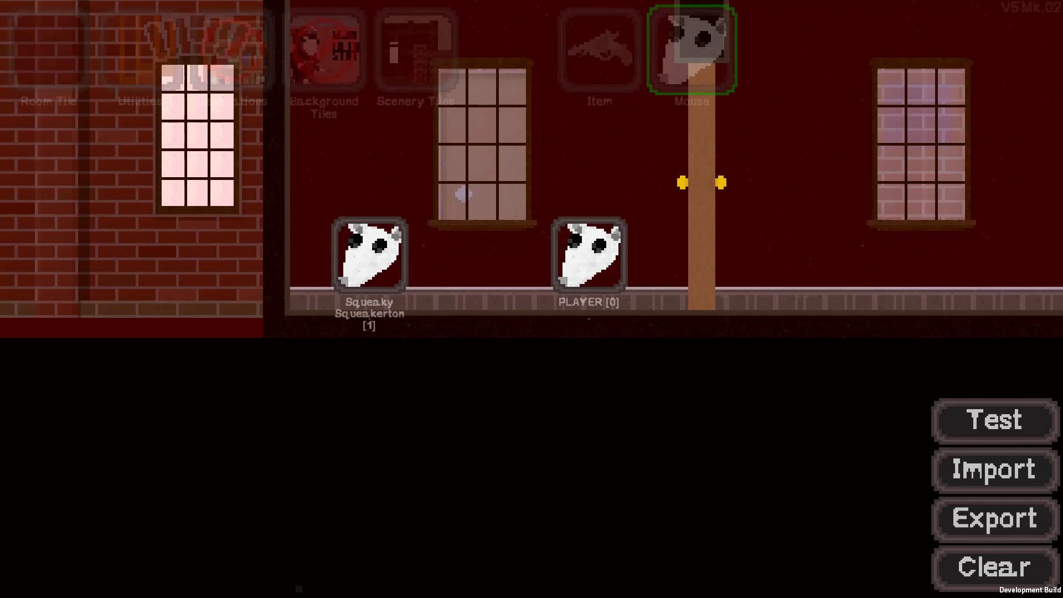
{"action": "key", "text": "w"}
{"action": "left_click", "coordinate": [589, 296]}
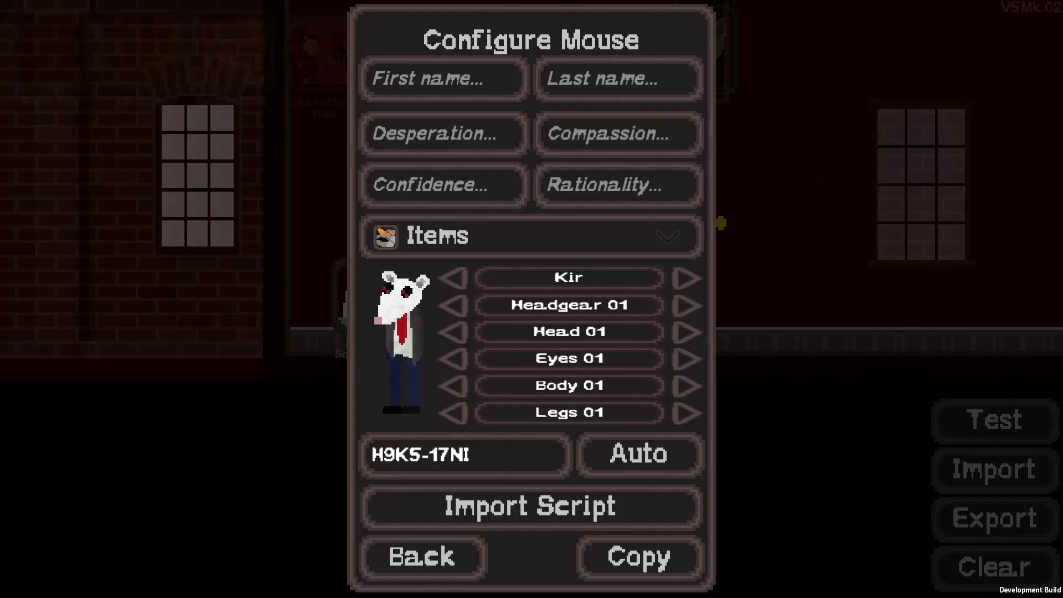
{"action": "left_click", "coordinate": [442, 455]}
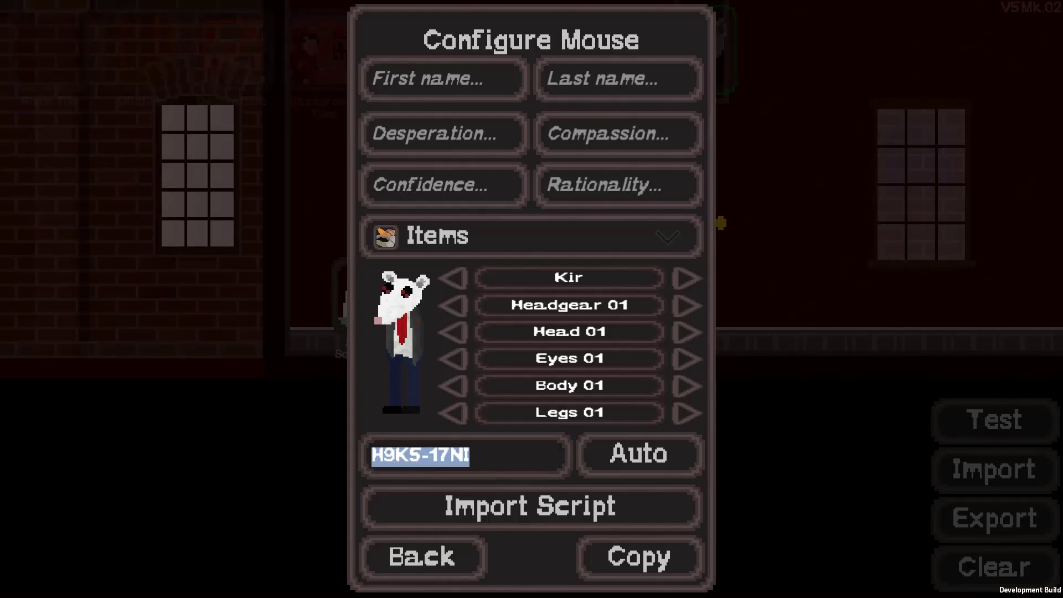
{"action": "key", "text": "BackSpace"}
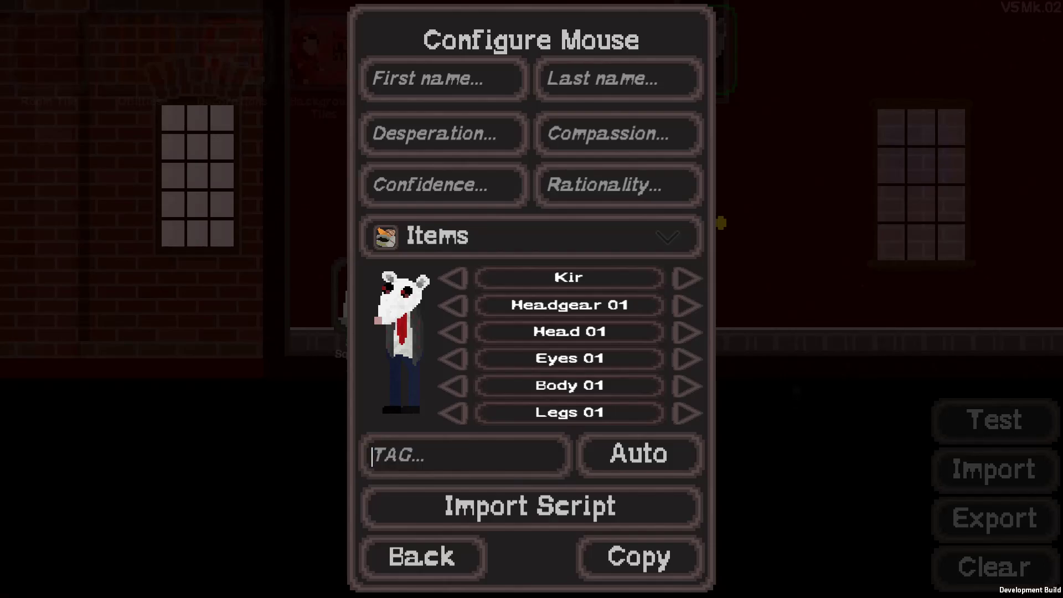
{"action": "key", "text": "ctrl+v"}
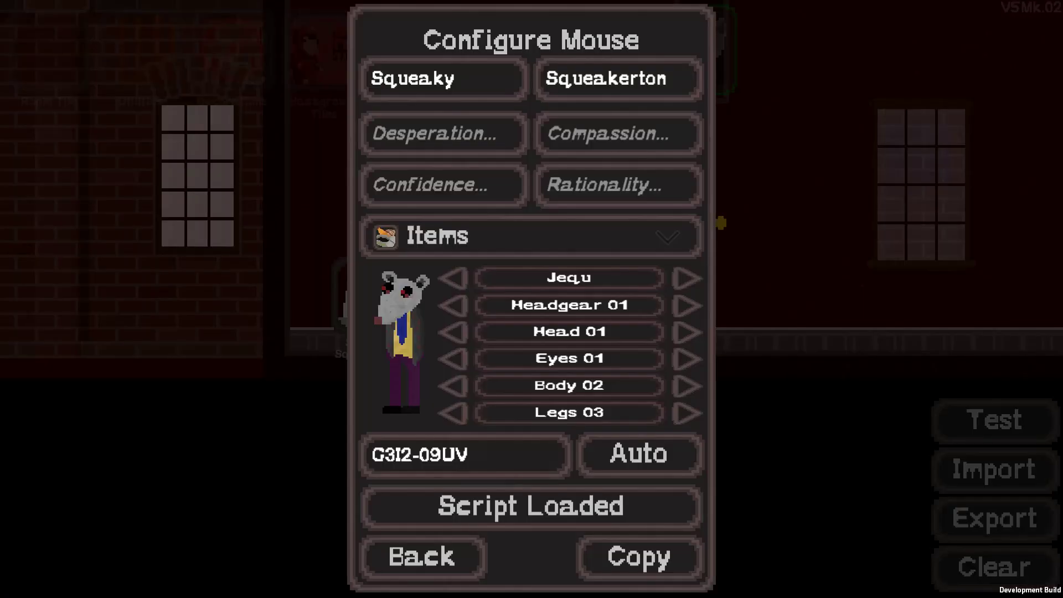
{"action": "key", "text": "Escape"}
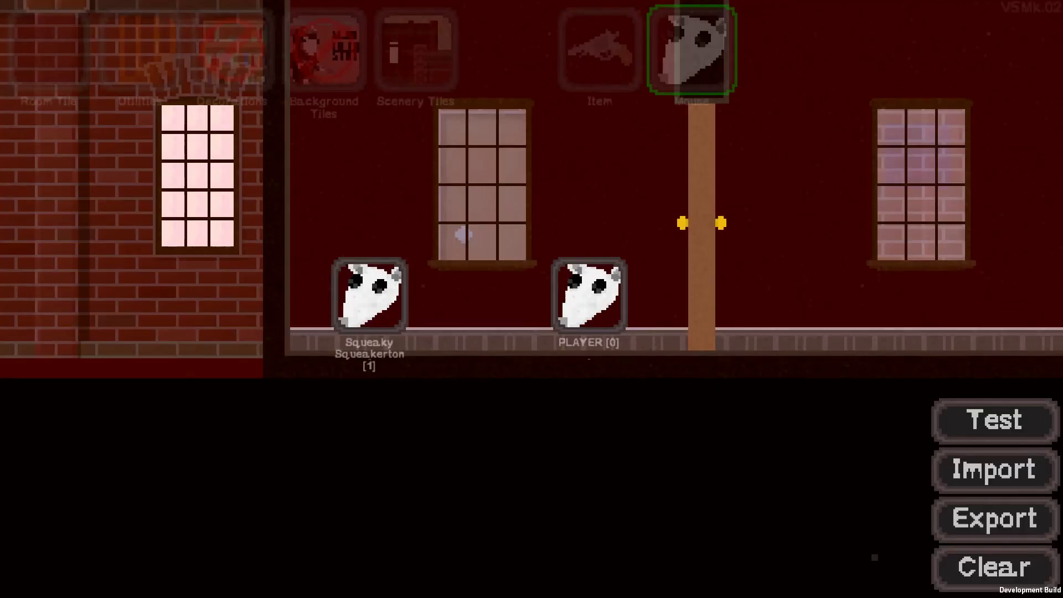
- Switch to Excel, try the tag H9K5-17NI in place of 0 in I41's M#[0] command, and undo it
{"action": "key", "text": "alt+Return"}
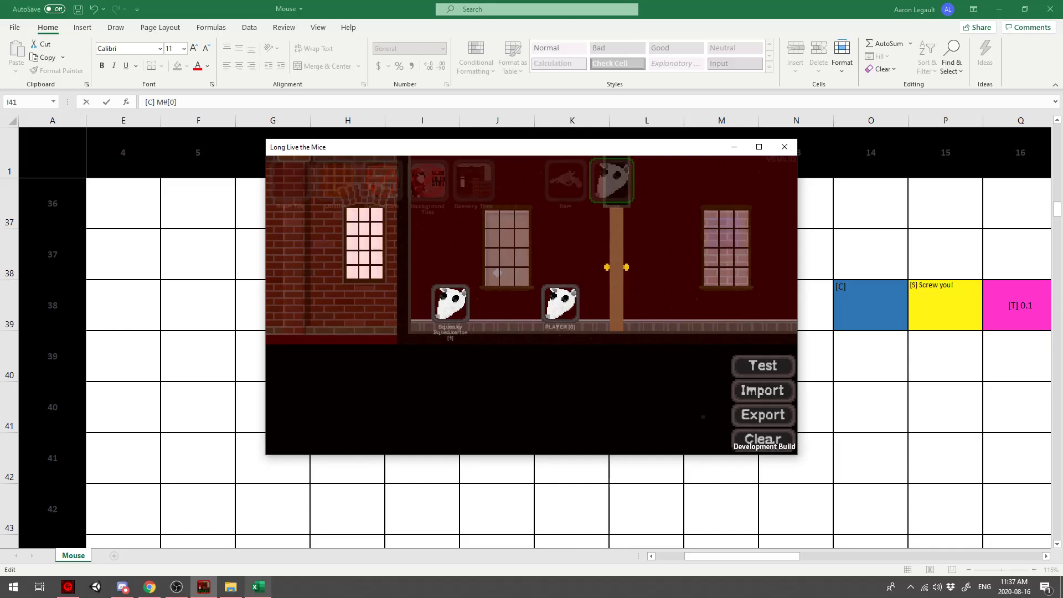
{"action": "left_click", "coordinate": [258, 587]}
{"action": "key", "text": "BackSpace"}
{"action": "key", "text": "ctrl+v"}
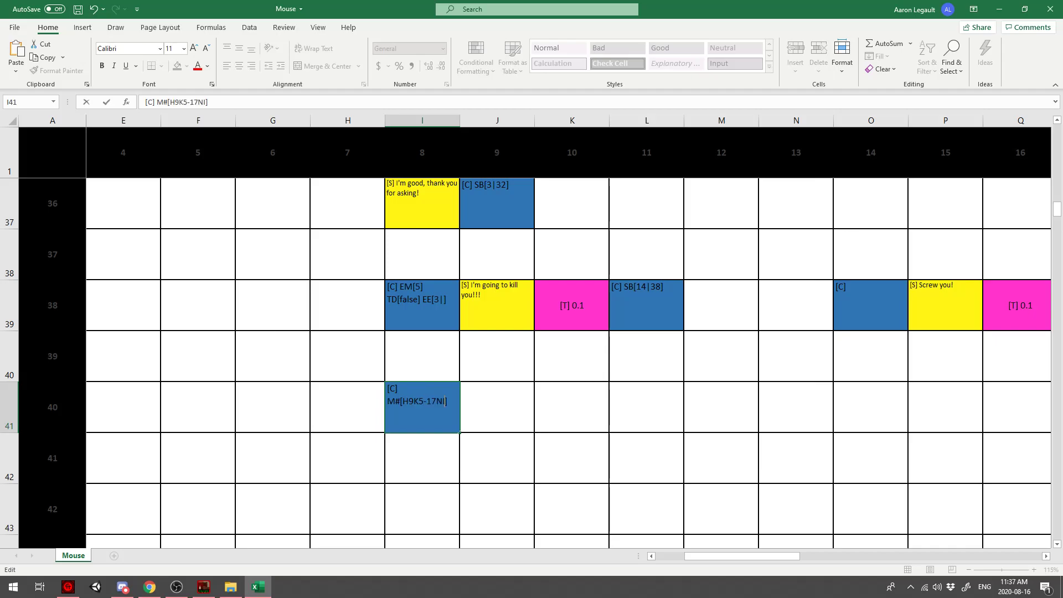
{"action": "key", "text": "ctrl+z"}
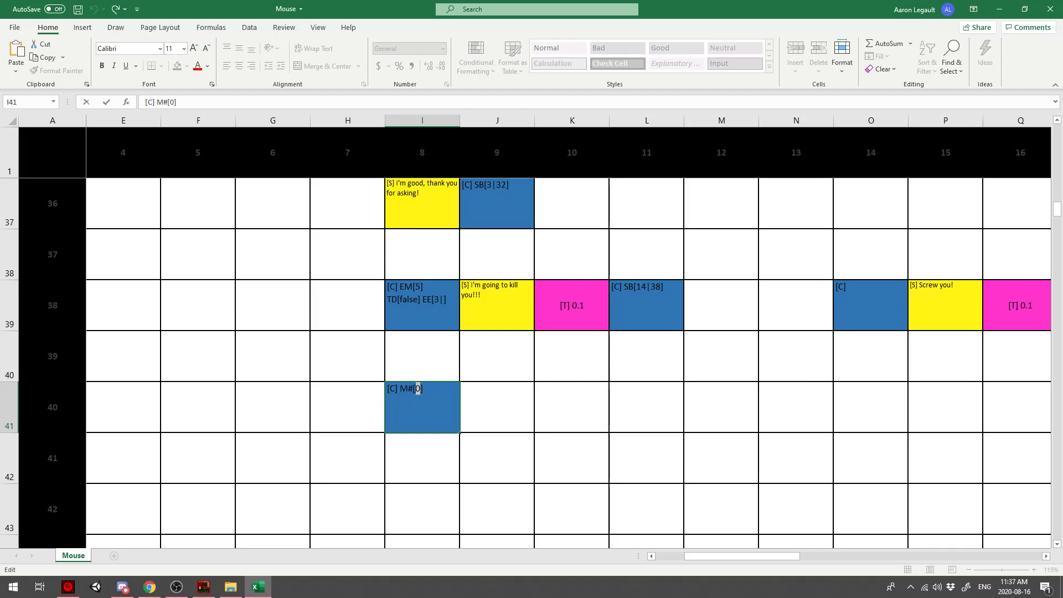
- Examine the variable rows with the Self and Player mice, and the row 17 commands that assign those two variables
{"action": "scroll", "coordinate": [568, 332], "scroll_direction": "up", "scroll_amount": 11}
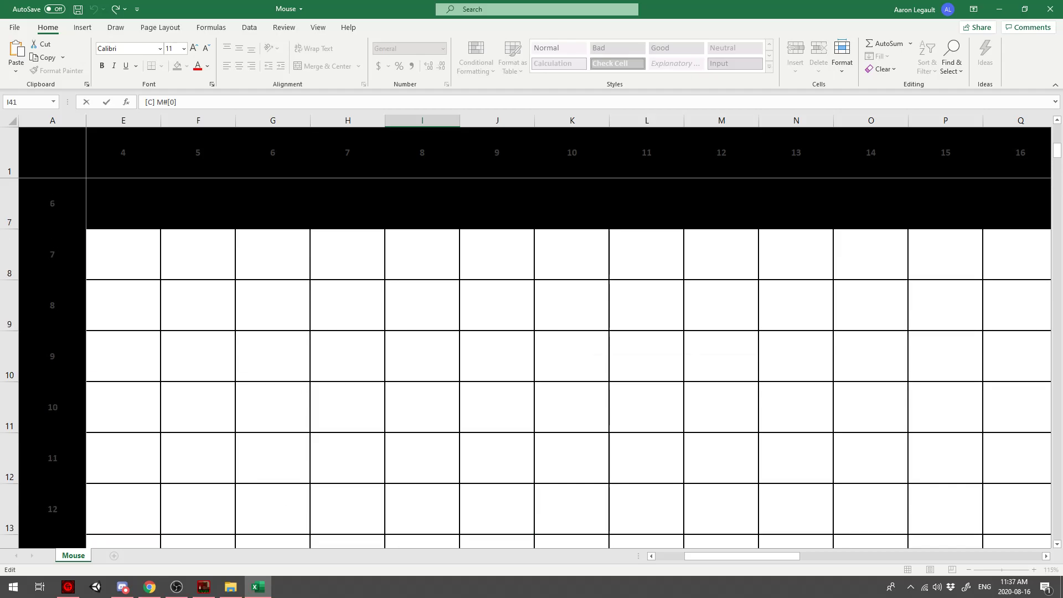
{"action": "scroll", "coordinate": [569, 332], "scroll_direction": "up", "scroll_amount": 1}
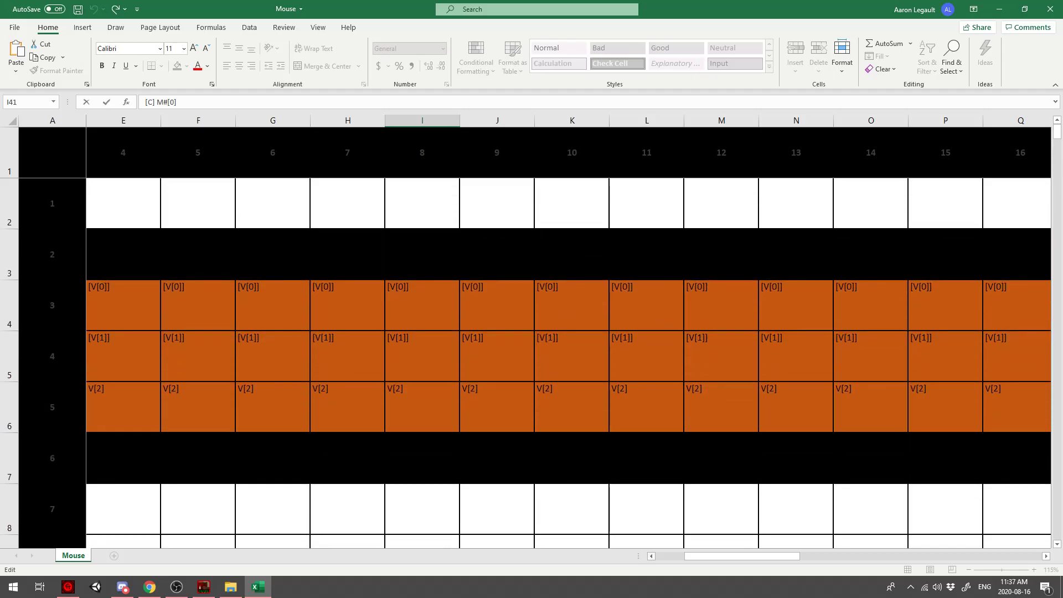
{"action": "left_click", "coordinate": [646, 509]}
{"action": "scroll", "coordinate": [647, 509], "scroll_direction": "down", "scroll_amount": 2}
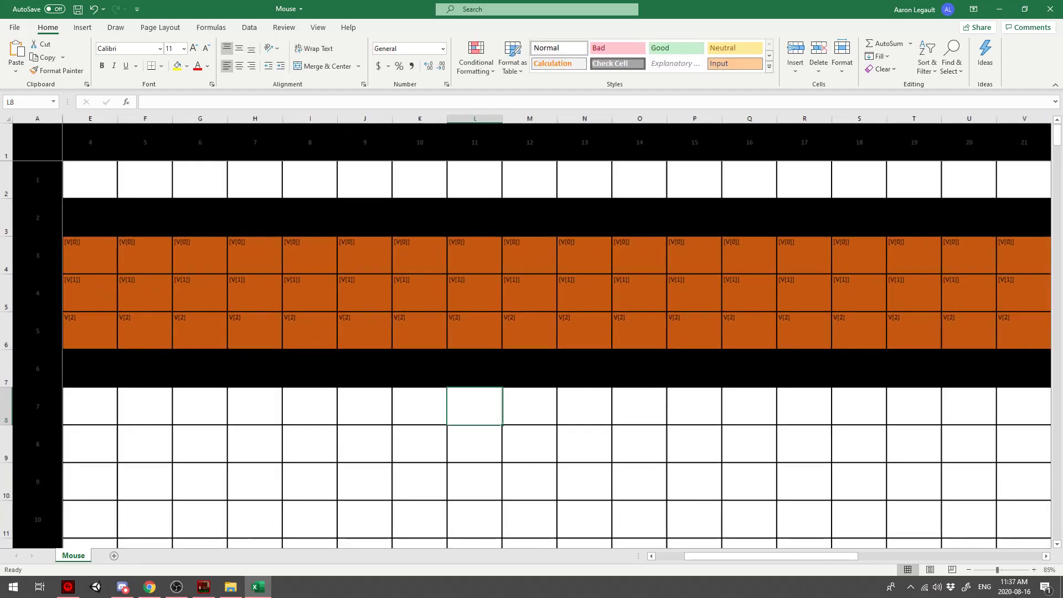
{"action": "left_click_drag", "start_coordinate": [744, 555], "coordinate": [712, 556]}
{"action": "left_click_drag", "start_coordinate": [97, 218], "coordinate": [269, 368]}
{"action": "left_click", "coordinate": [269, 368]}
{"action": "left_click_drag", "start_coordinate": [97, 180], "coordinate": [302, 432]}
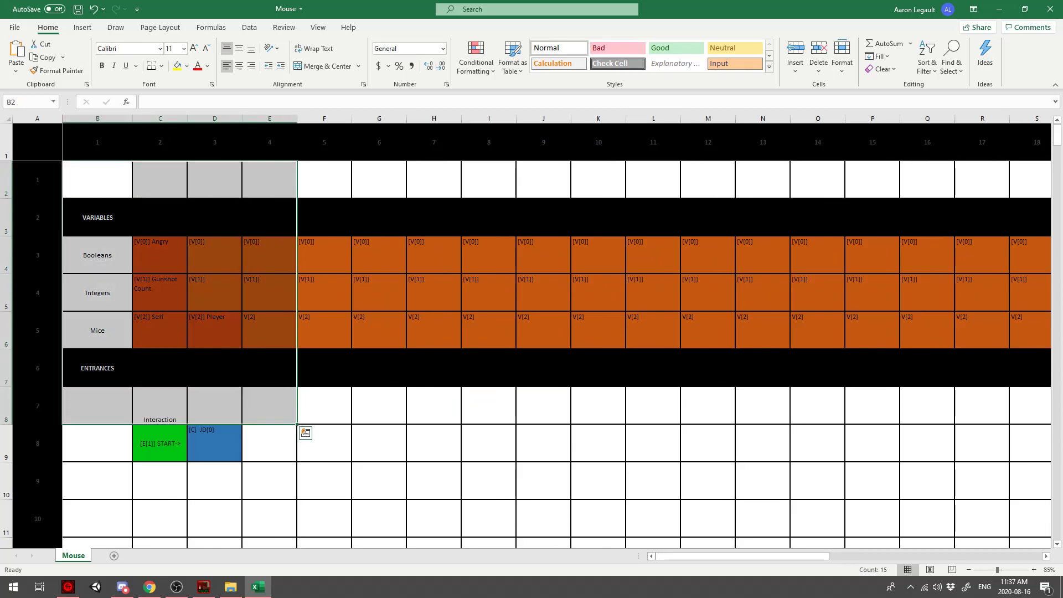
{"action": "double_click", "coordinate": [159, 318]}
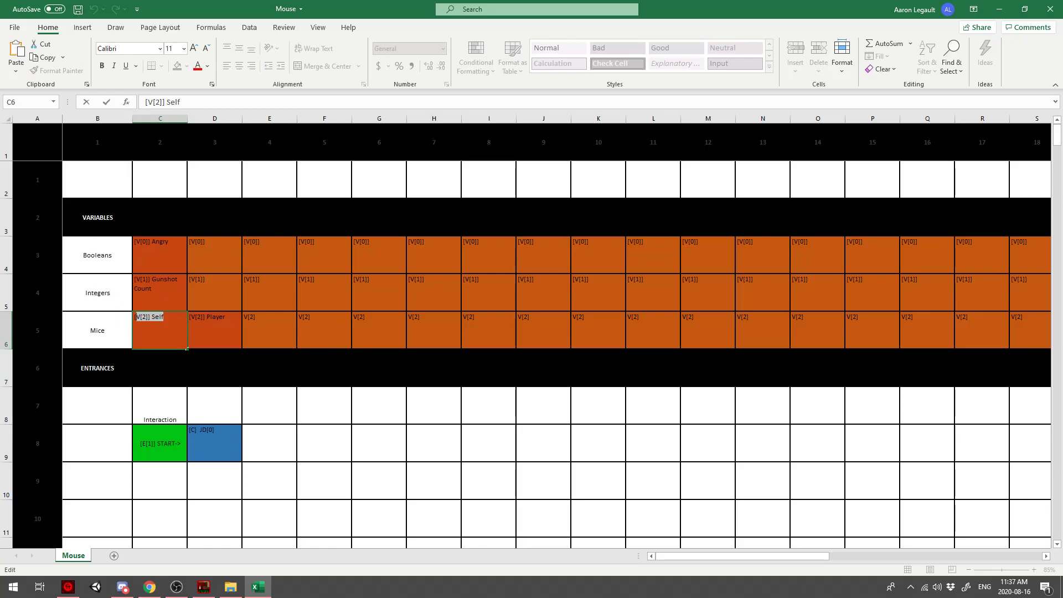
{"action": "key", "text": "Tab"}
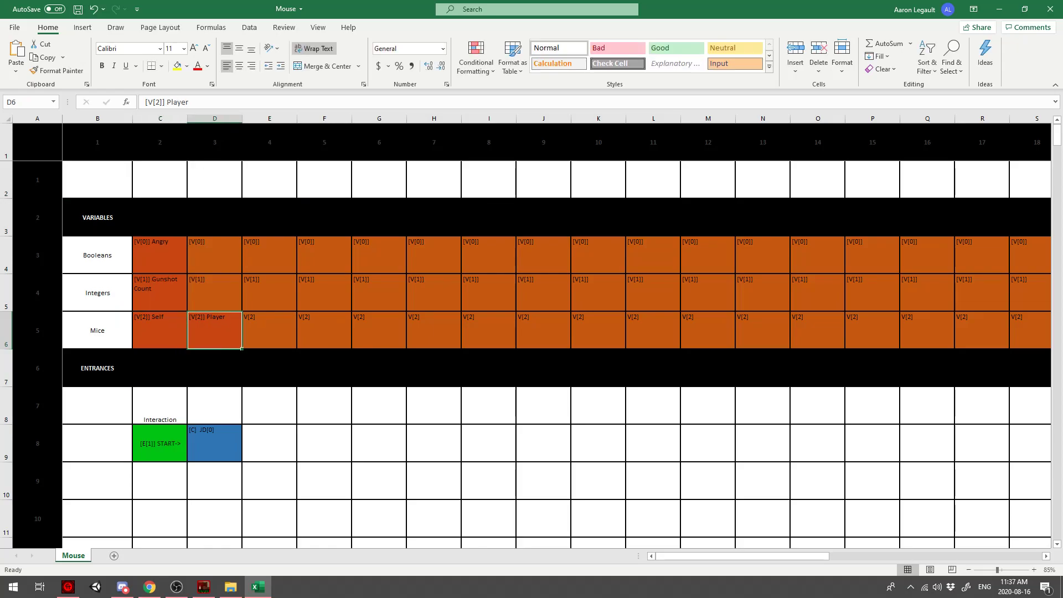
{"action": "scroll", "coordinate": [556, 354], "scroll_direction": "down", "scroll_amount": 3}
{"action": "left_click_drag", "start_coordinate": [160, 406], "coordinate": [271, 406]}
{"action": "left_click", "coordinate": [272, 406]}
- Move M#[0] out of I41 into the event command in I39, making it EE[3|M#[0]]
{"action": "scroll", "coordinate": [271, 405], "scroll_direction": "down", "scroll_amount": 6}
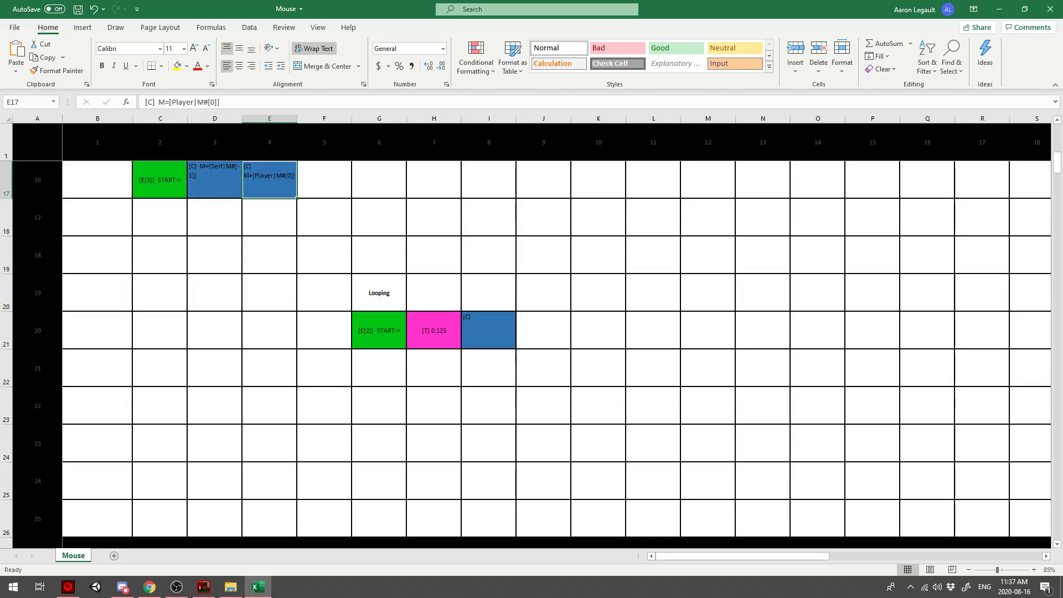
{"action": "scroll", "coordinate": [556, 355], "scroll_direction": "down", "scroll_amount": 3}
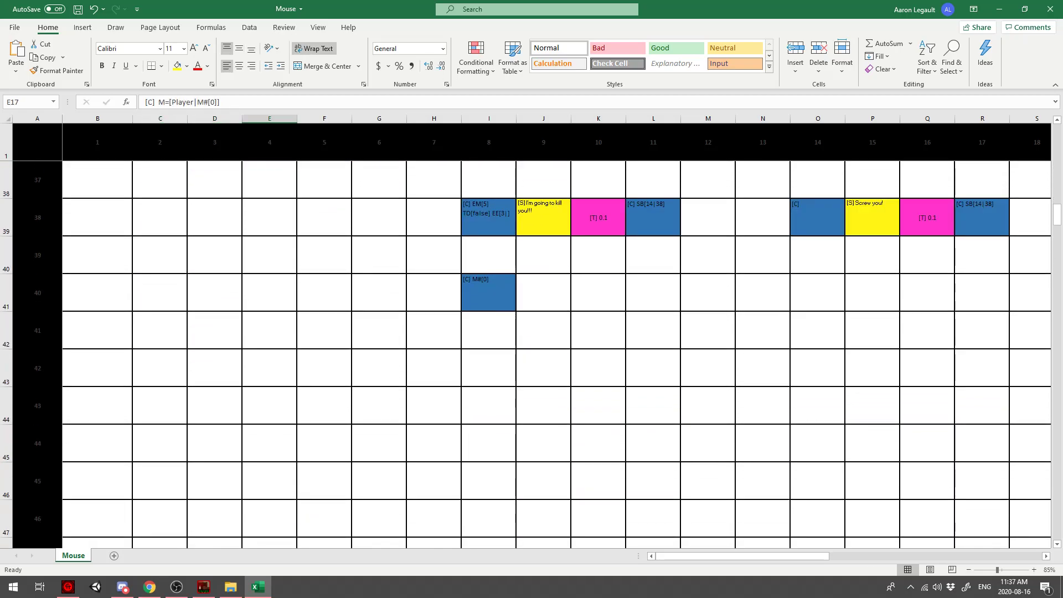
{"action": "double_click", "coordinate": [487, 289]}
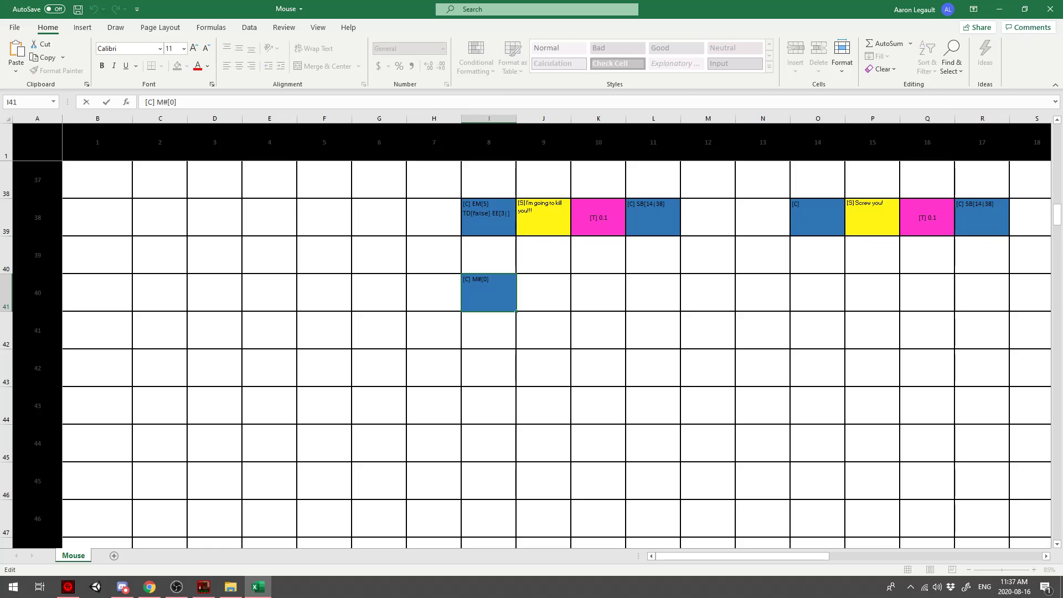
{"action": "left_click", "coordinate": [543, 255]}
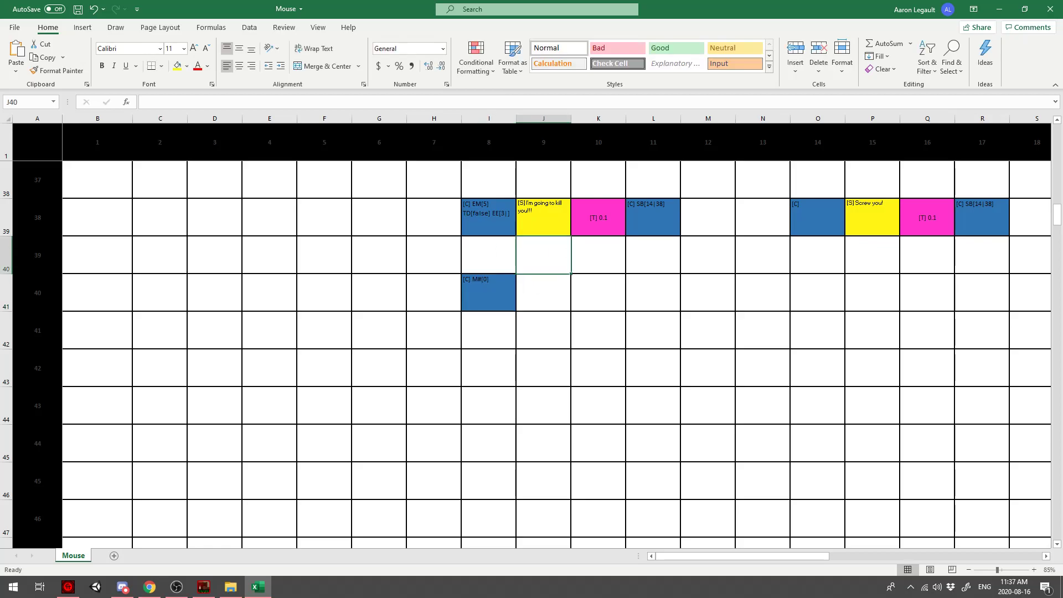
{"action": "scroll", "coordinate": [543, 256], "scroll_direction": "up", "scroll_amount": 2}
{"action": "scroll", "coordinate": [569, 333], "scroll_direction": "right", "scroll_amount": 3}
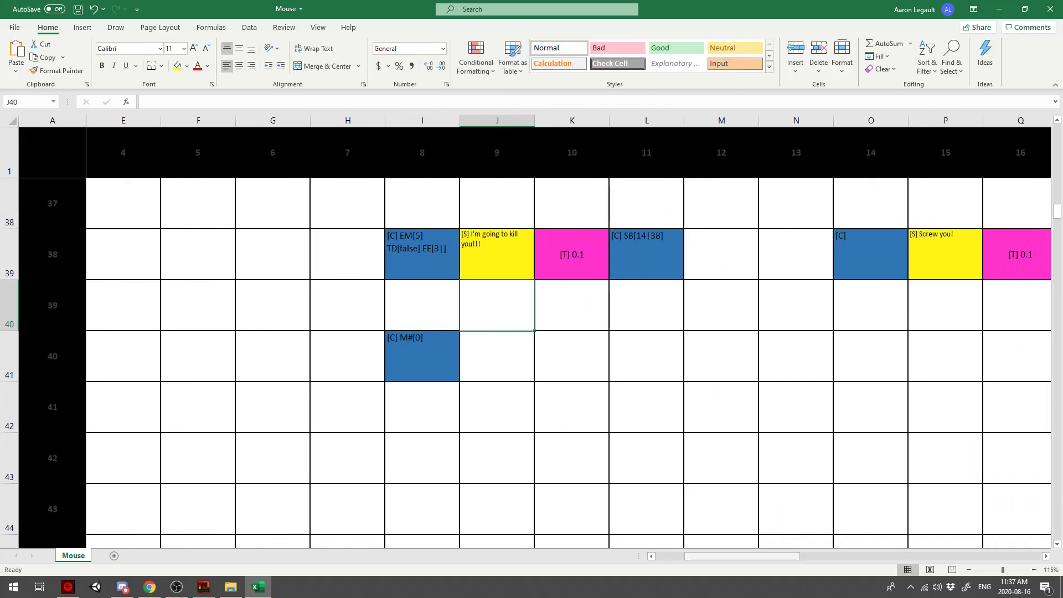
{"action": "double_click", "coordinate": [429, 342]}
{"action": "left_click_drag", "start_coordinate": [425, 339], "coordinate": [400, 339]}
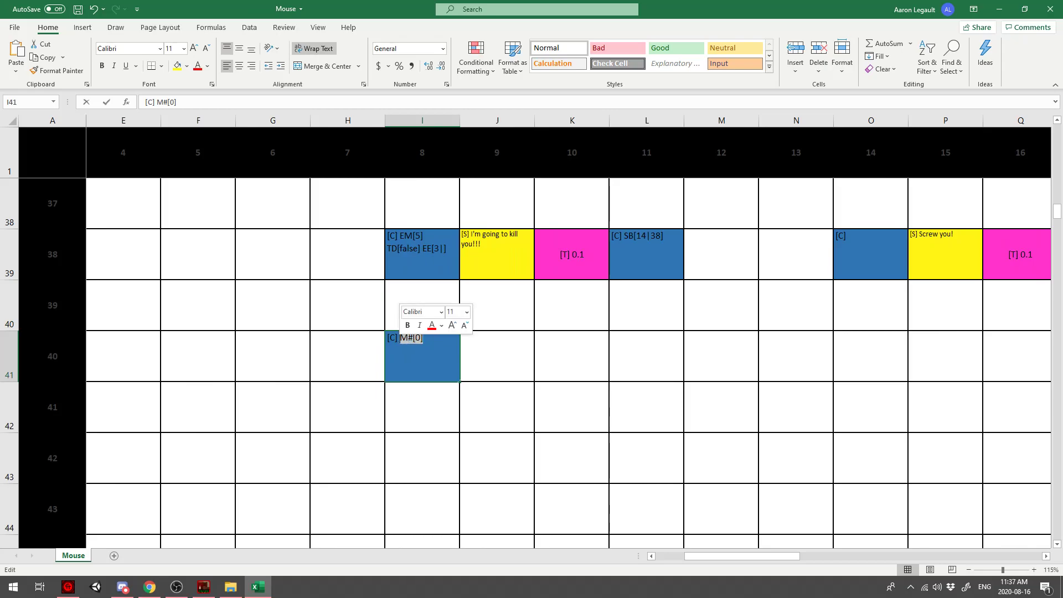
{"action": "key", "text": "ctrl+x"}
{"action": "double_click", "coordinate": [425, 253]}
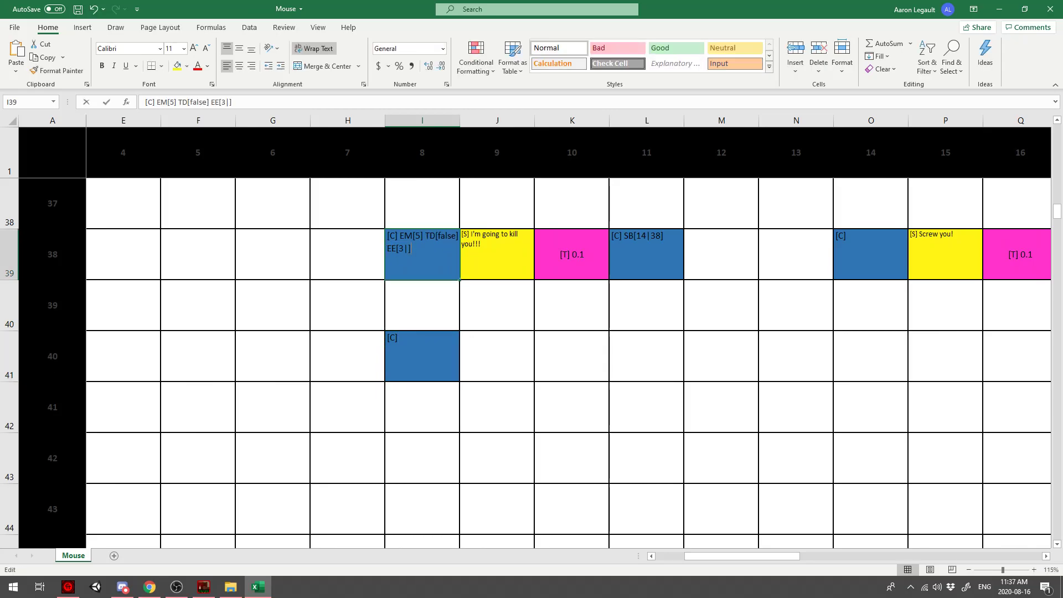
{"action": "key", "text": "ctrl+v"}
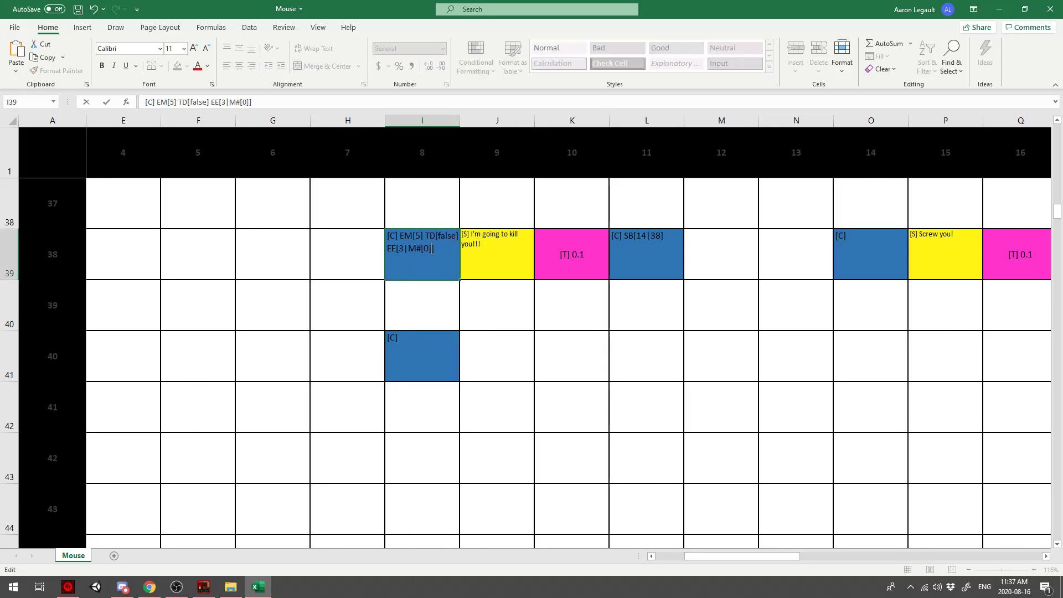
- Confirm the command and clear the leftover command cell I41 by copying the blank cell I40 over it
{"action": "key", "text": "Return"}
{"action": "key", "text": "ctrl+c"}
{"action": "key", "text": "Down"}
{"action": "key", "text": "ctrl+v"}
{"action": "key", "text": "Up"}
{"action": "key", "text": "Left"}
{"action": "key", "text": "Up"}
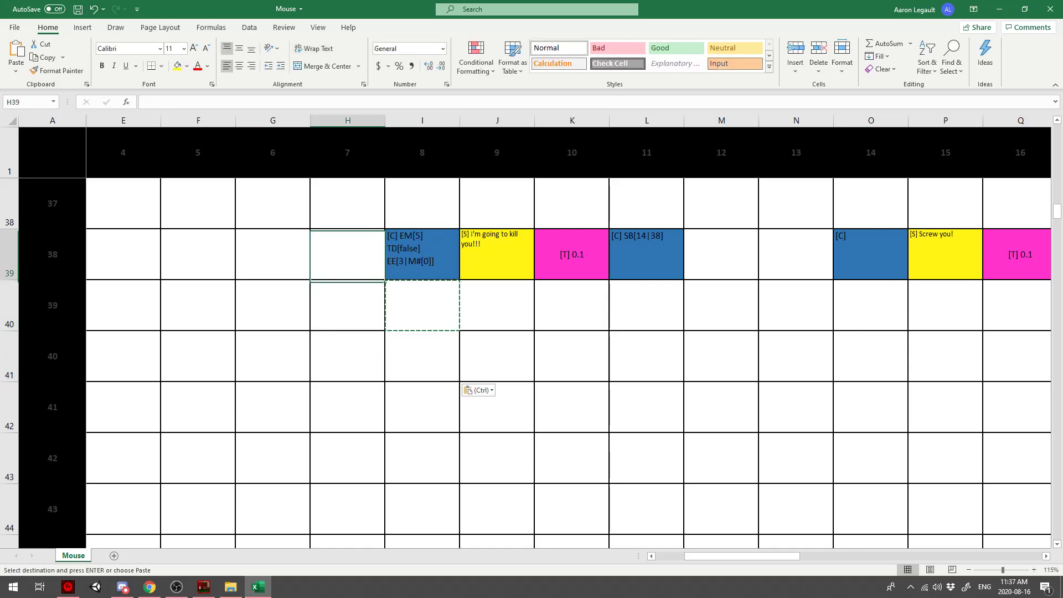
- Review the M#[0] target inside I39's event command and save the workbook
{"action": "double_click", "coordinate": [424, 252]}
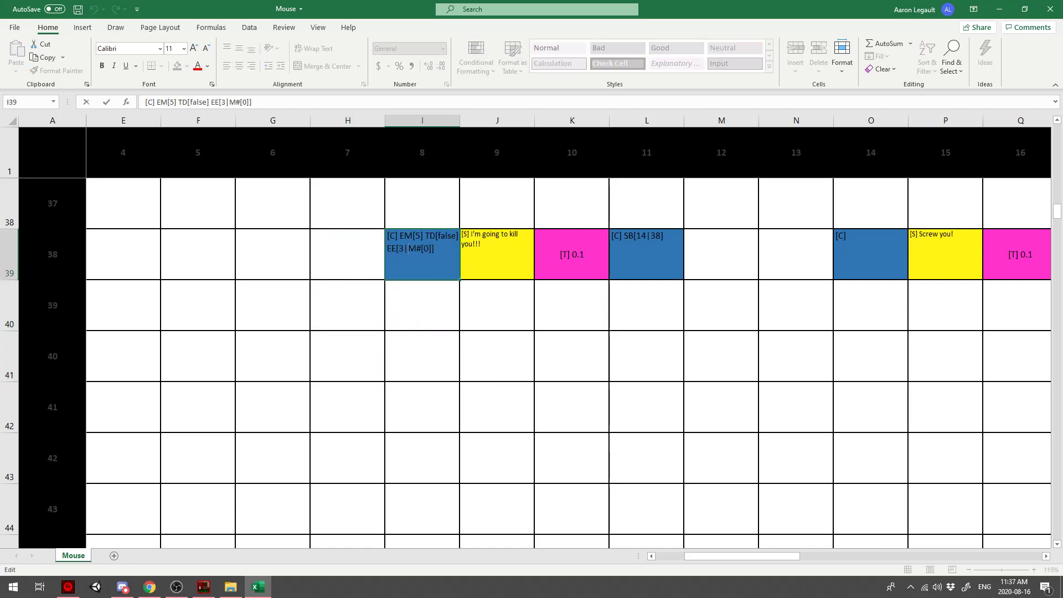
{"action": "left_click_drag", "start_coordinate": [408, 248], "coordinate": [430, 248]}
{"action": "left_click", "coordinate": [422, 249]}
{"action": "double_click", "coordinate": [422, 249]}
{"action": "key", "text": "Return"}
{"action": "key", "text": "ctrl+s"}
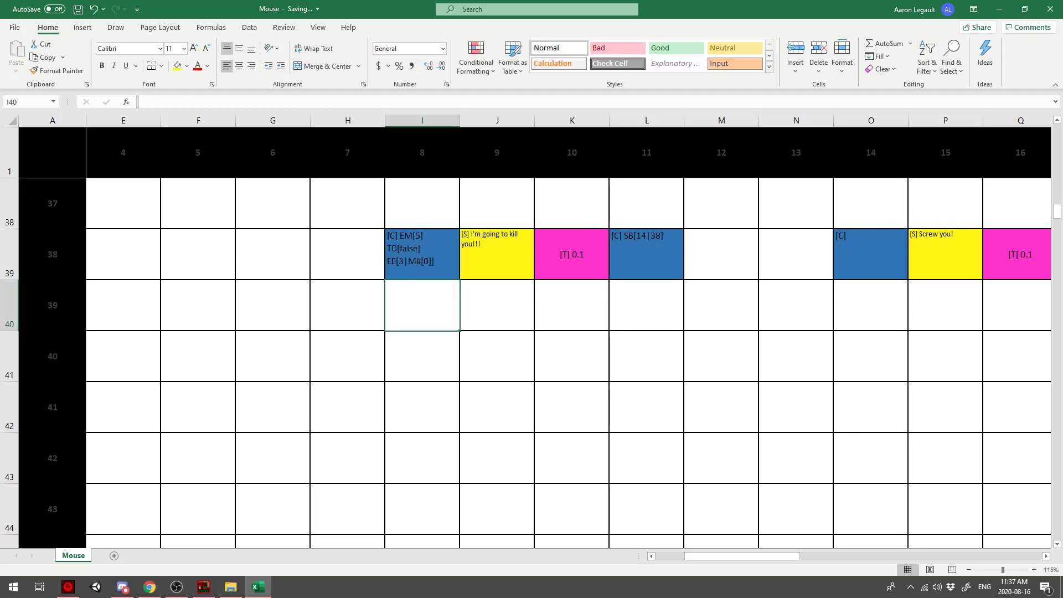
- Switch to the Game Events folder in File Explorer and update Mouse - Copy with the newly saved Mouse text file
{"action": "left_click", "coordinate": [999, 9]}
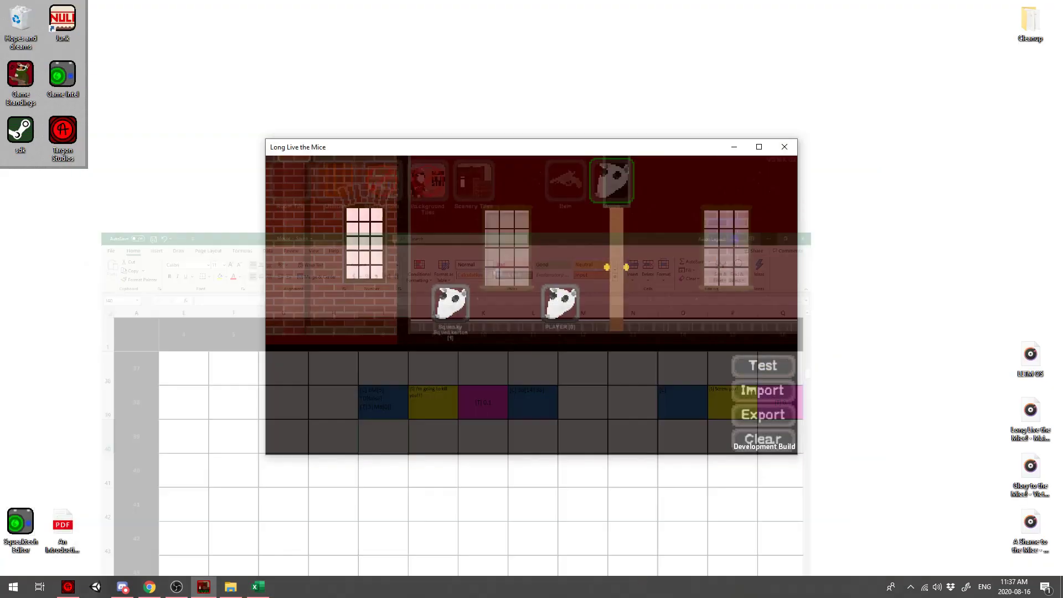
{"action": "left_click", "coordinate": [230, 586]}
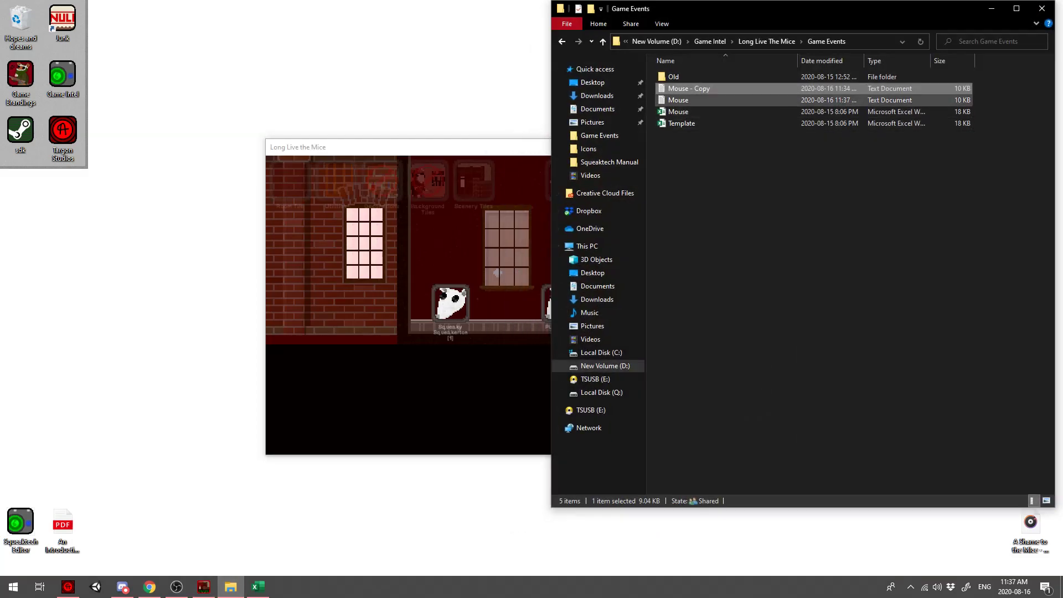
{"action": "key", "text": "ctrl+v"}
- Switch to Long Live the Mice and reload the Mouse - Copy script into the Squeaky Squeakerton mouse's configuration
{"action": "left_click", "coordinate": [450, 304]}
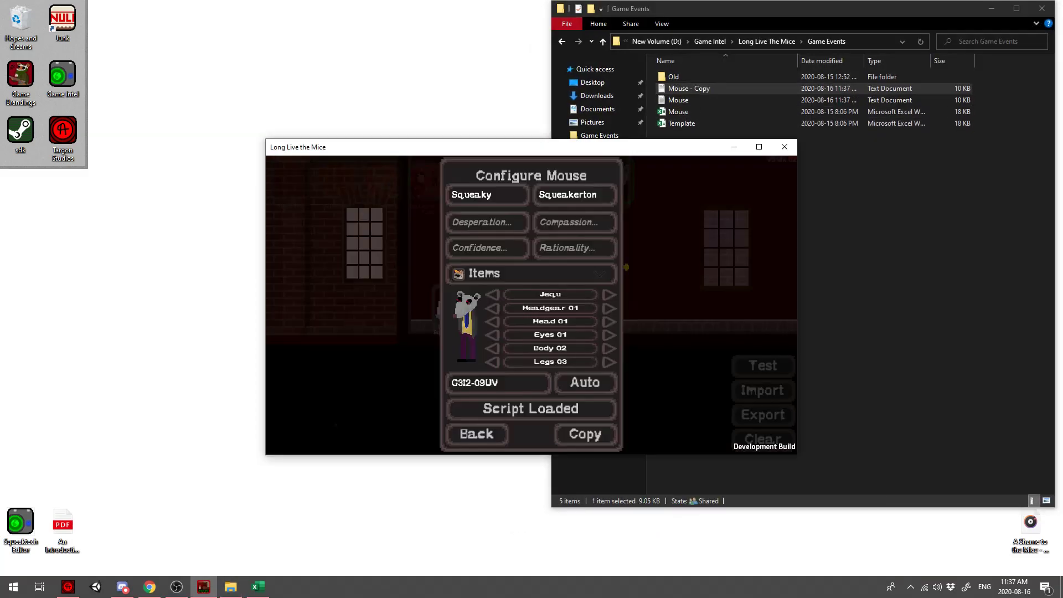
{"action": "left_click", "coordinate": [597, 409]}
{"action": "left_click_drag", "start_coordinate": [689, 88], "coordinate": [586, 222]}
{"action": "key", "text": "alt+Return"}
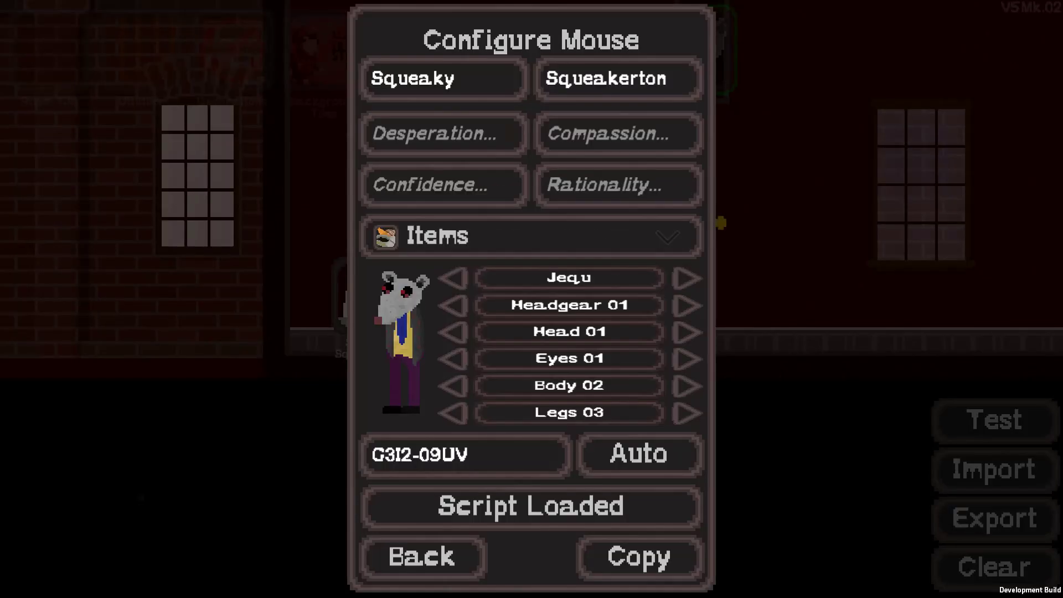
{"action": "left_click", "coordinate": [422, 556]}
- Test the level: talk to Squeaky Squeakerton, answer "You look like a ball of lint.", and run through the door into the other room
{"action": "left_click", "coordinate": [995, 422]}
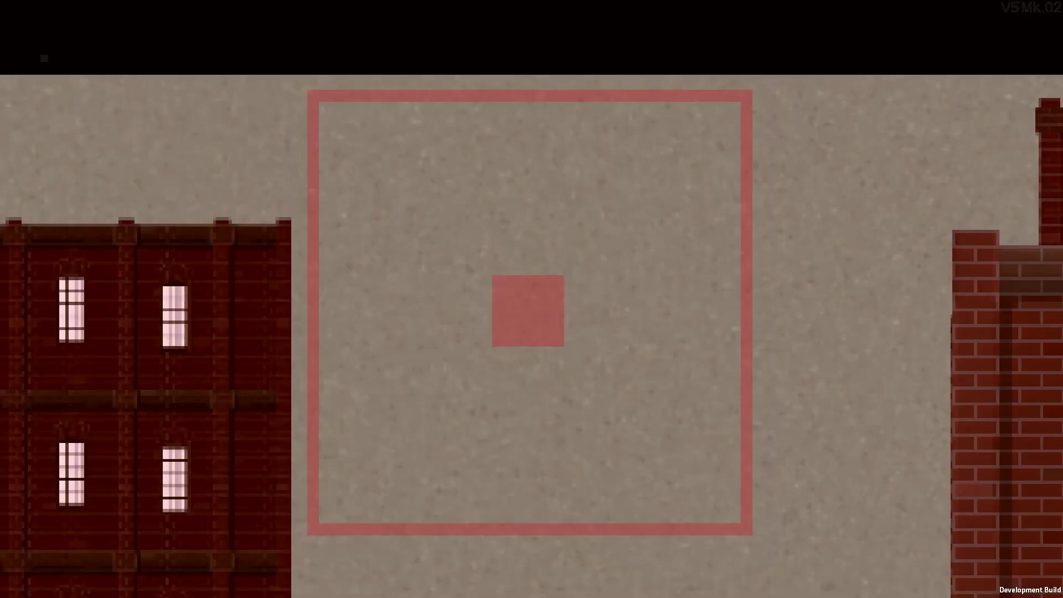
{"action": "key", "text": "a"}
{"action": "key", "text": "e"}
{"action": "key", "text": "d"}
{"action": "key", "text": "a"}
{"action": "key", "text": "2"}
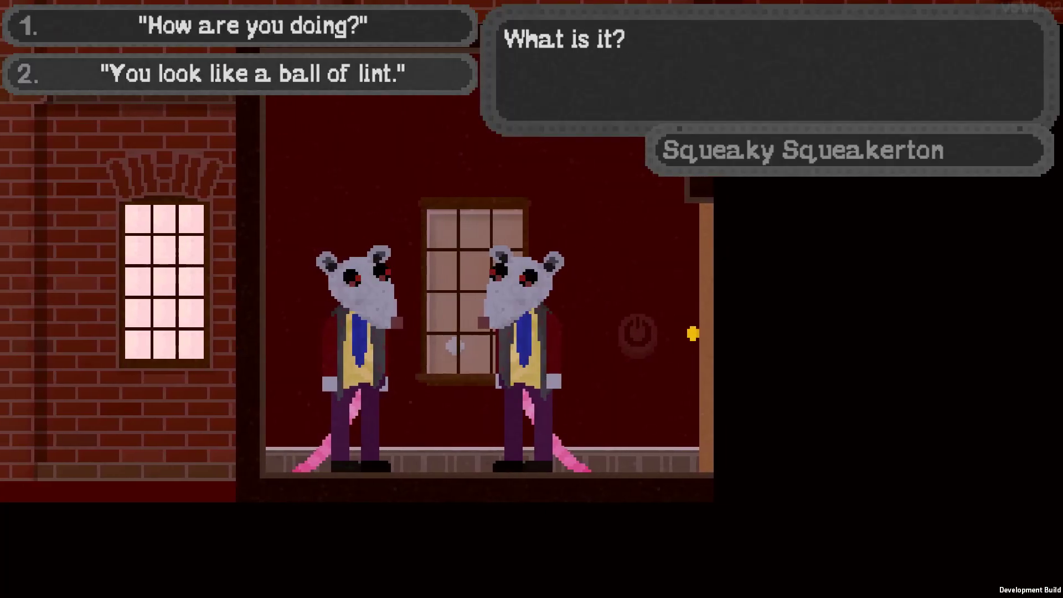
{"action": "key", "text": "d"}
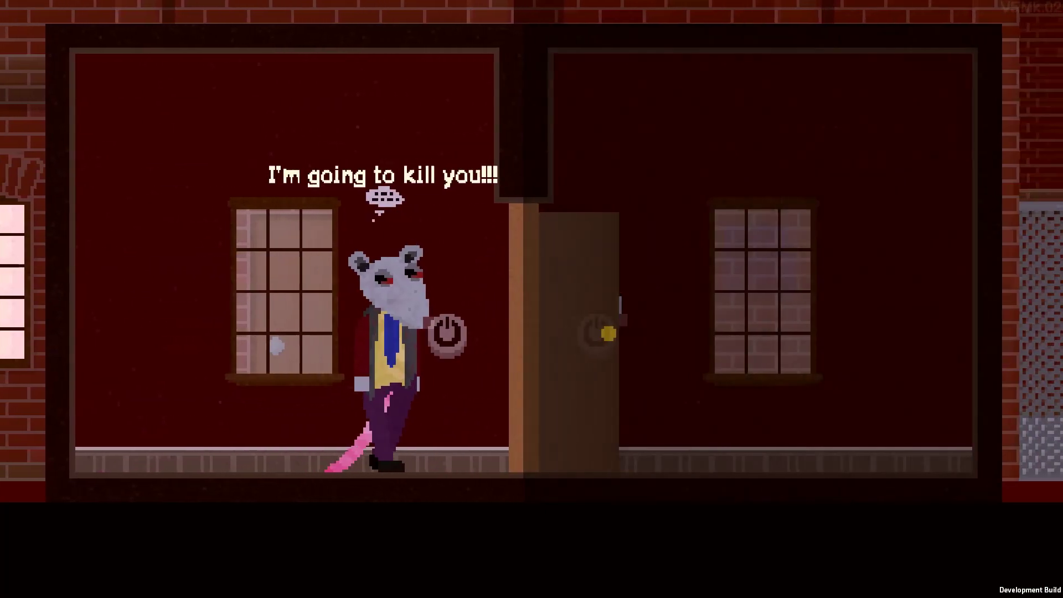
{"action": "key", "text": "a"}
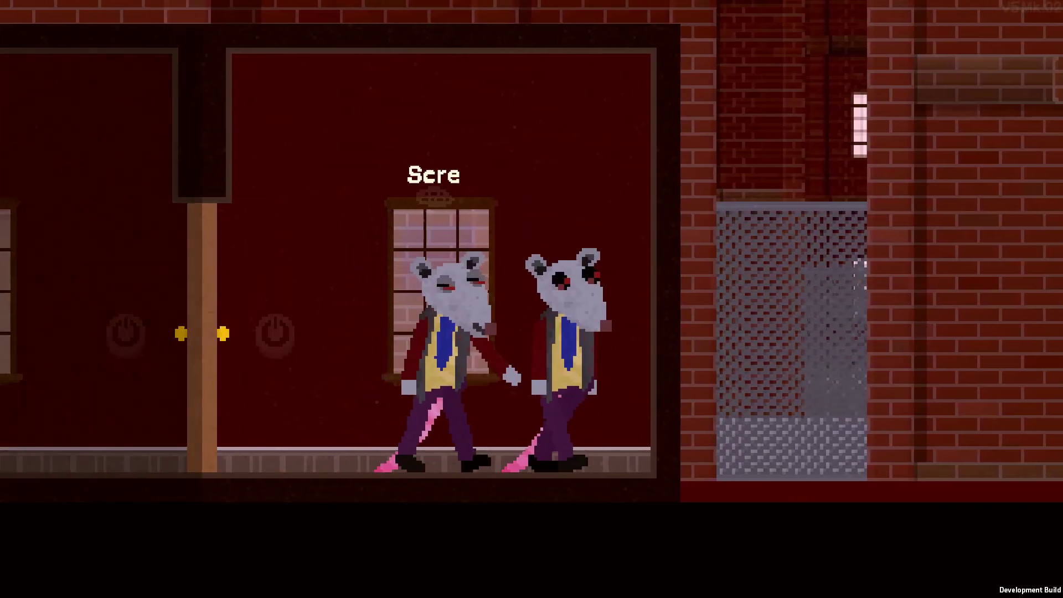
- End the running level test and open Squeaky Squeakerton's mouse configuration
{"action": "key", "text": "a"}
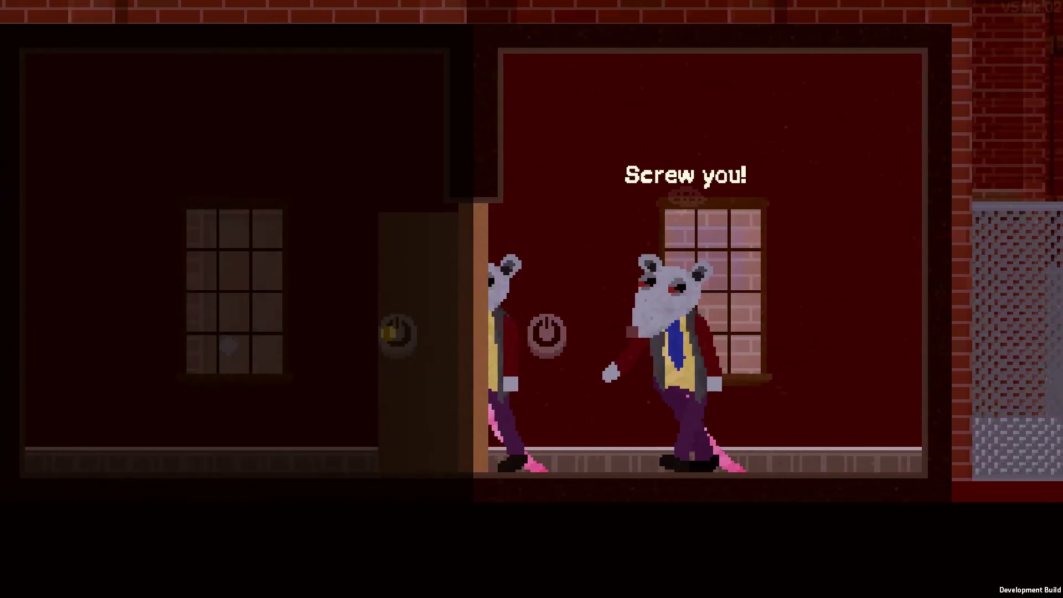
{"action": "key", "text": "Escape"}
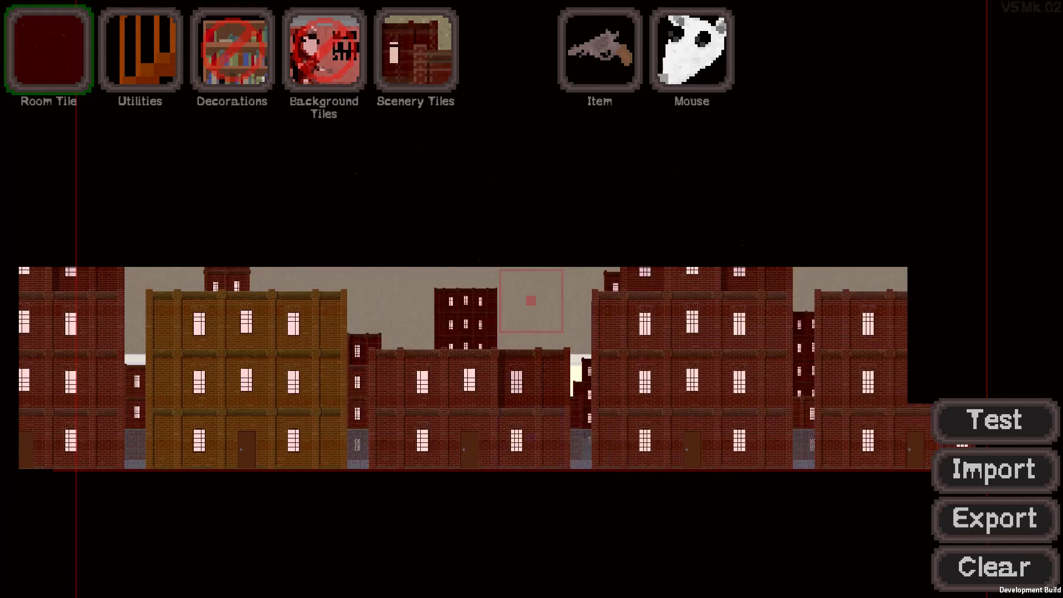
{"action": "scroll", "coordinate": [487, 332], "scroll_direction": "up", "scroll_amount": 5}
{"action": "scroll", "coordinate": [428, 287], "scroll_direction": "up", "scroll_amount": 5}
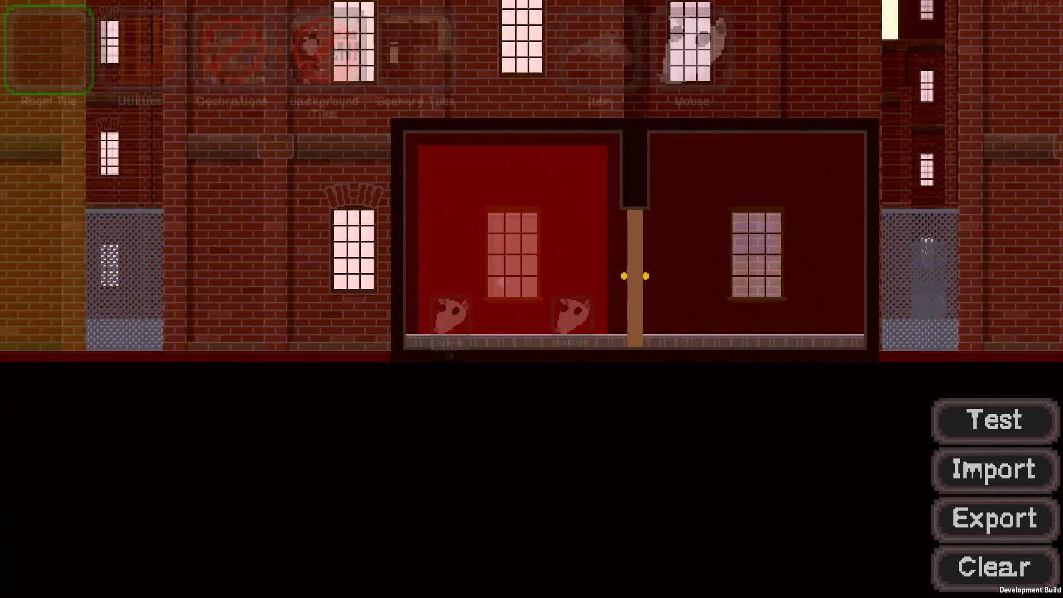
{"action": "left_click", "coordinate": [692, 50]}
{"action": "key", "text": "a"}
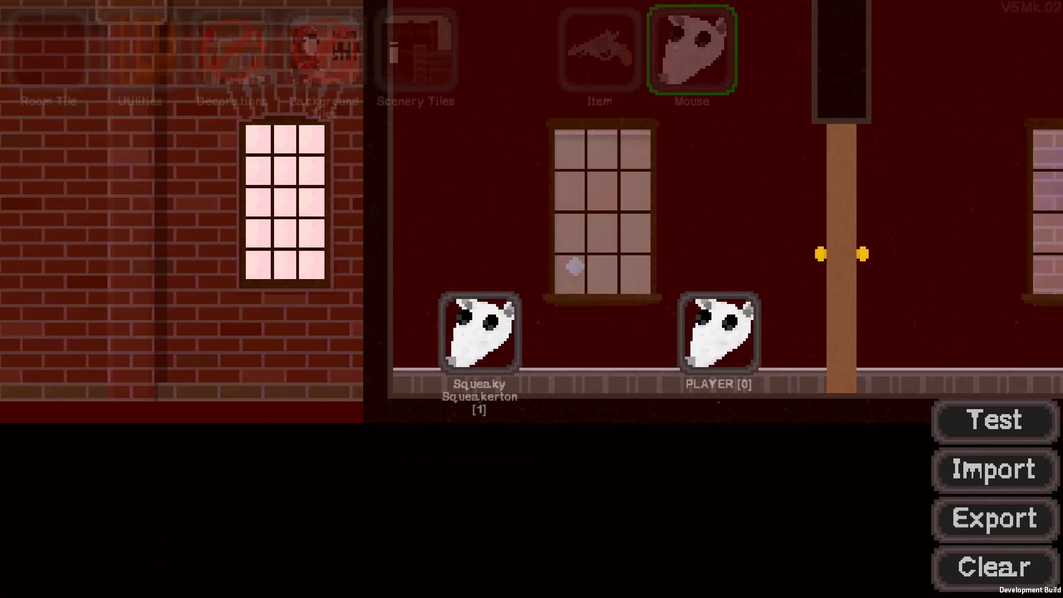
{"action": "left_click", "coordinate": [479, 332]}
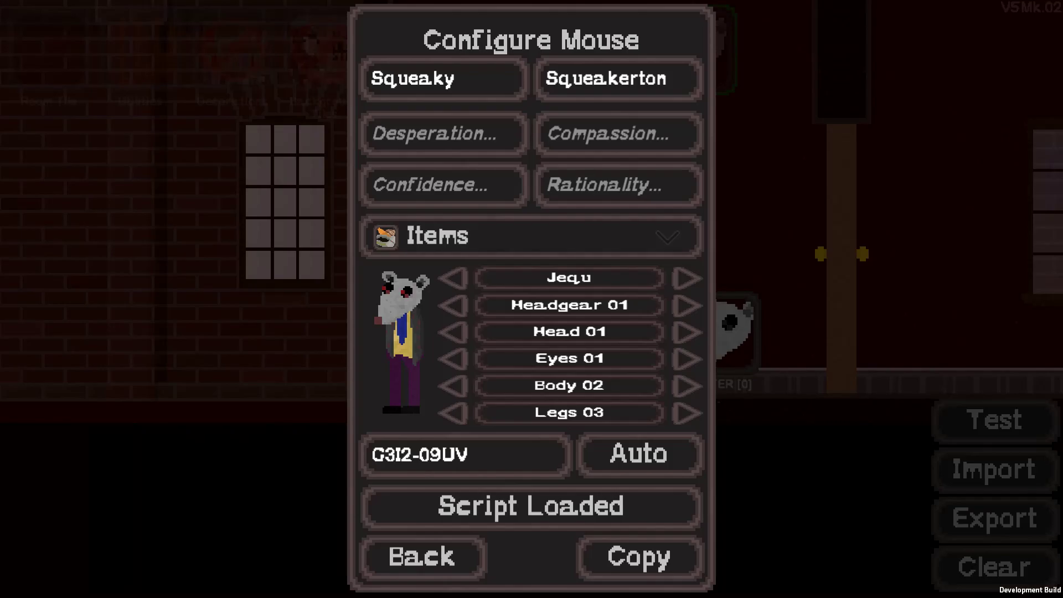
- Add a Negak 141 to the mouse's items with durability 100, condition 100, number 1 and contents 7, then close the configuration
{"action": "left_click", "coordinate": [531, 236]}
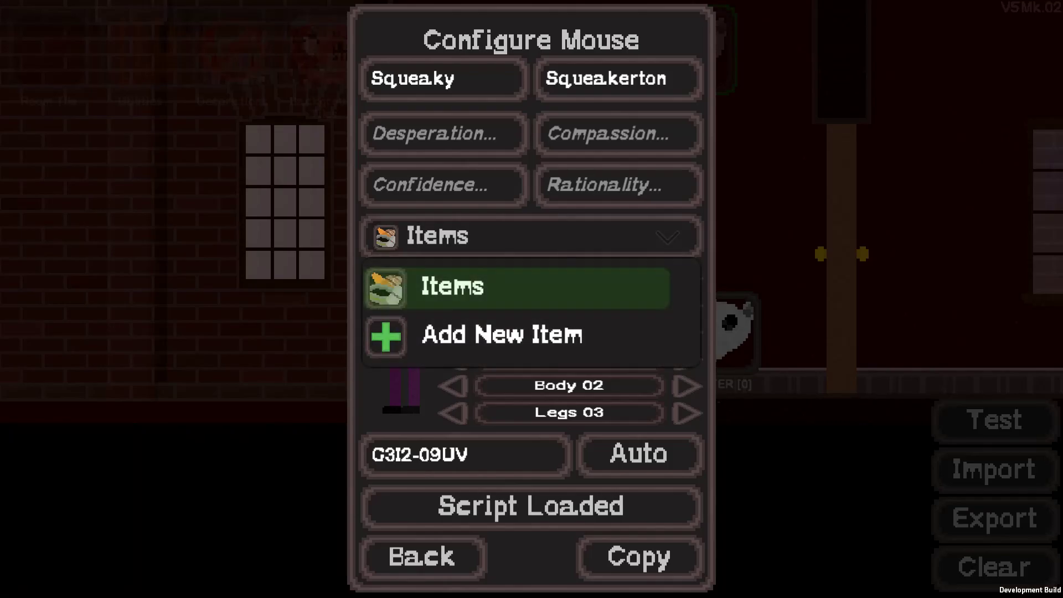
{"action": "left_click", "coordinate": [521, 335]}
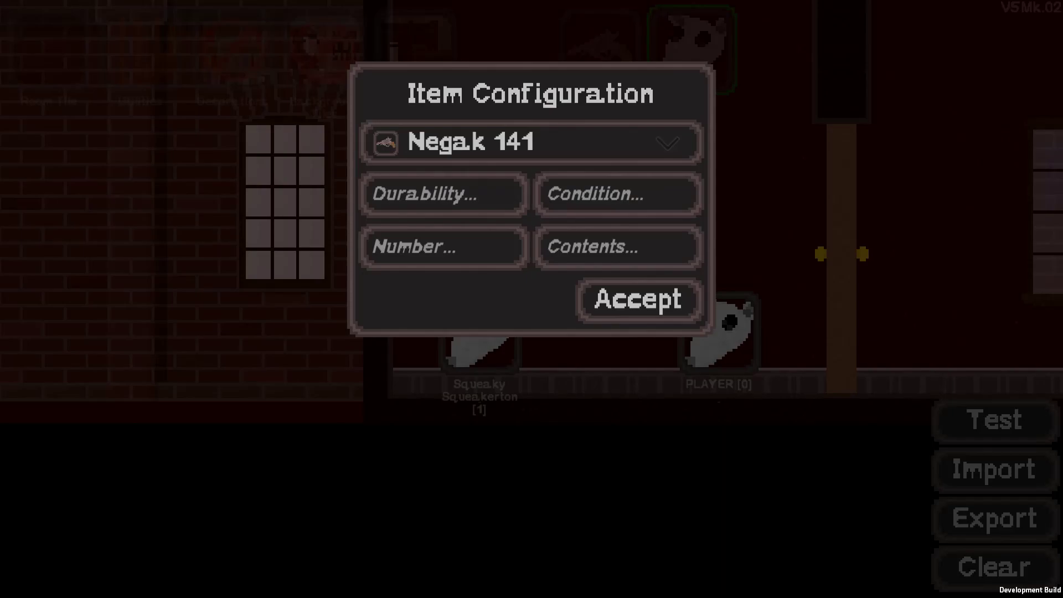
{"action": "left_click", "coordinate": [531, 141]}
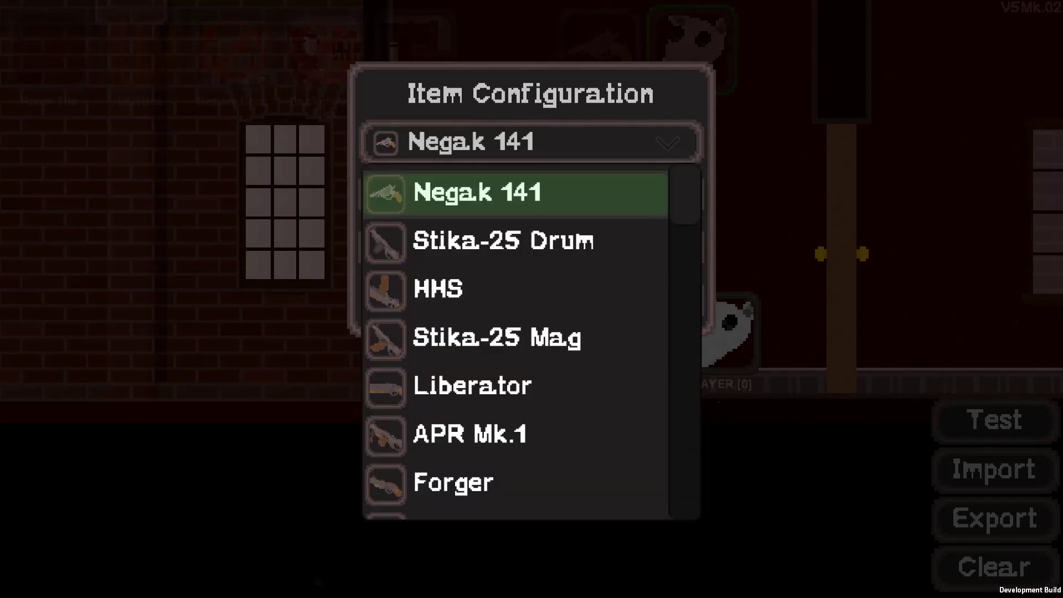
{"action": "left_click", "coordinate": [515, 194]}
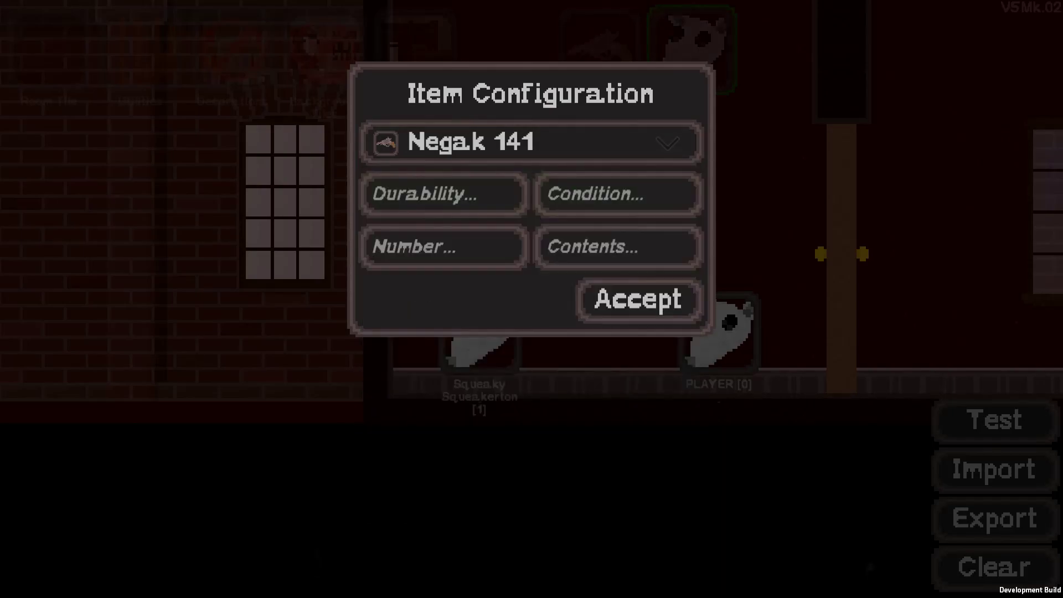
{"action": "left_click", "coordinate": [443, 247]}
{"action": "type", "text": "1"}
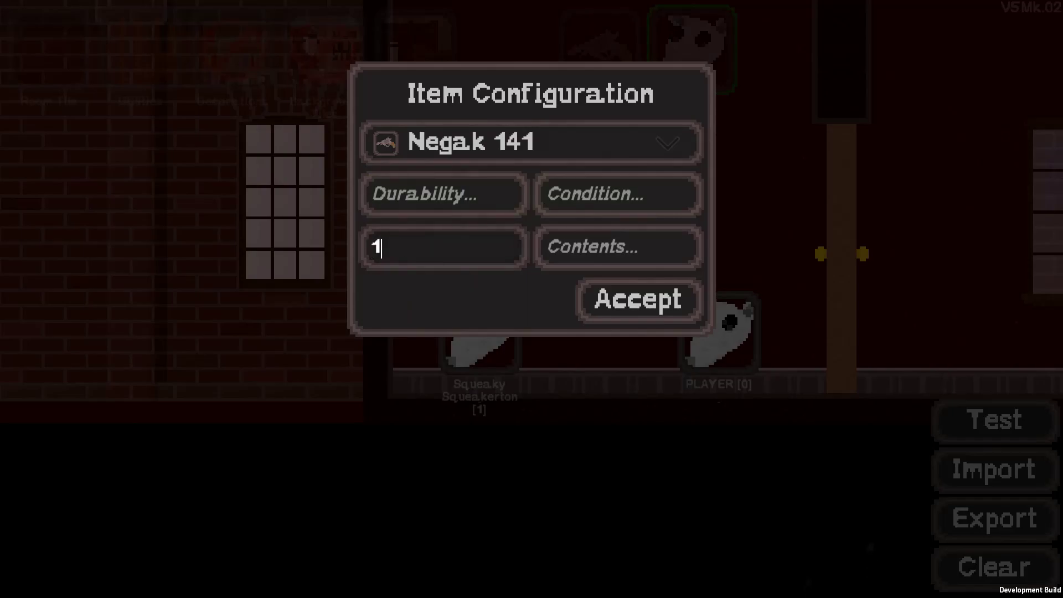
{"action": "left_click", "coordinate": [618, 247]}
{"action": "type", "text": "7"}
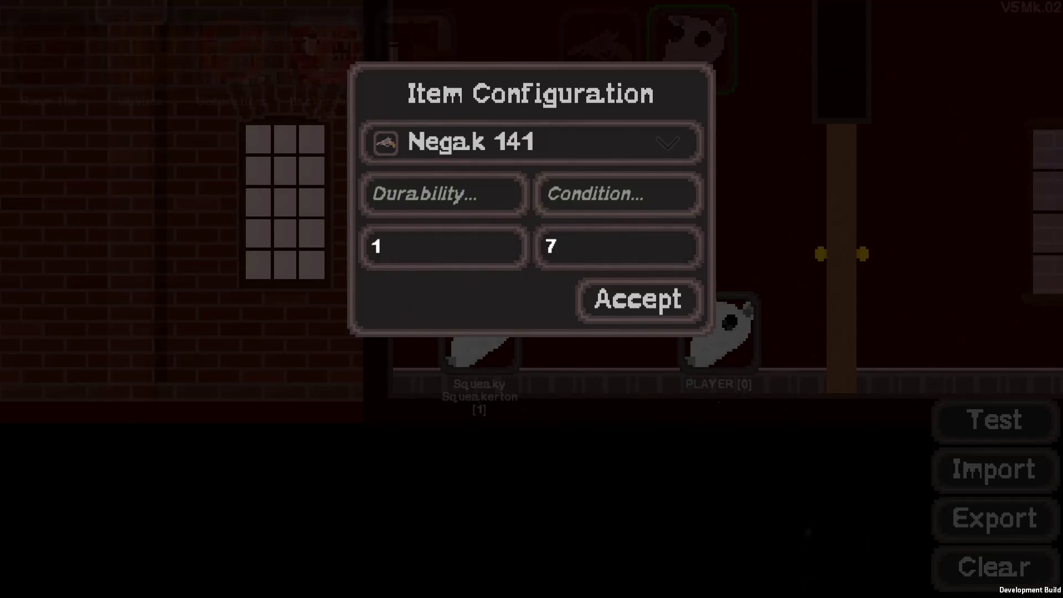
{"action": "left_click", "coordinate": [444, 194]}
{"action": "type", "text": "100100"}
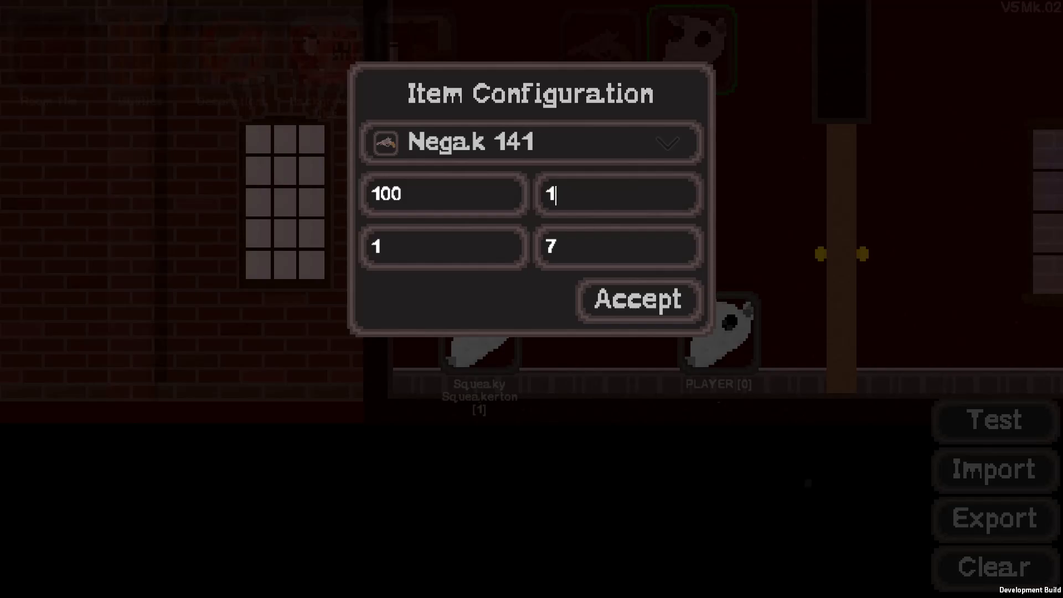
{"action": "left_click", "coordinate": [639, 300]}
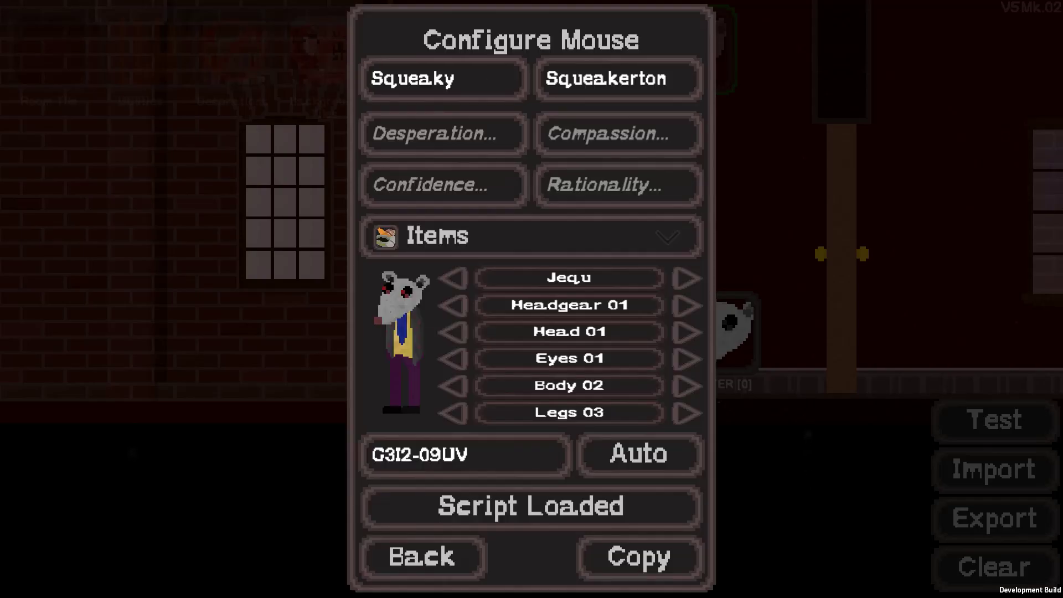
{"action": "left_click", "coordinate": [422, 556]}
- Test the level: talk to Squeaky Squeakerton, answer "You look like a ball of lint.", and flee through the door, shutting it behind
{"action": "left_click", "coordinate": [995, 422]}
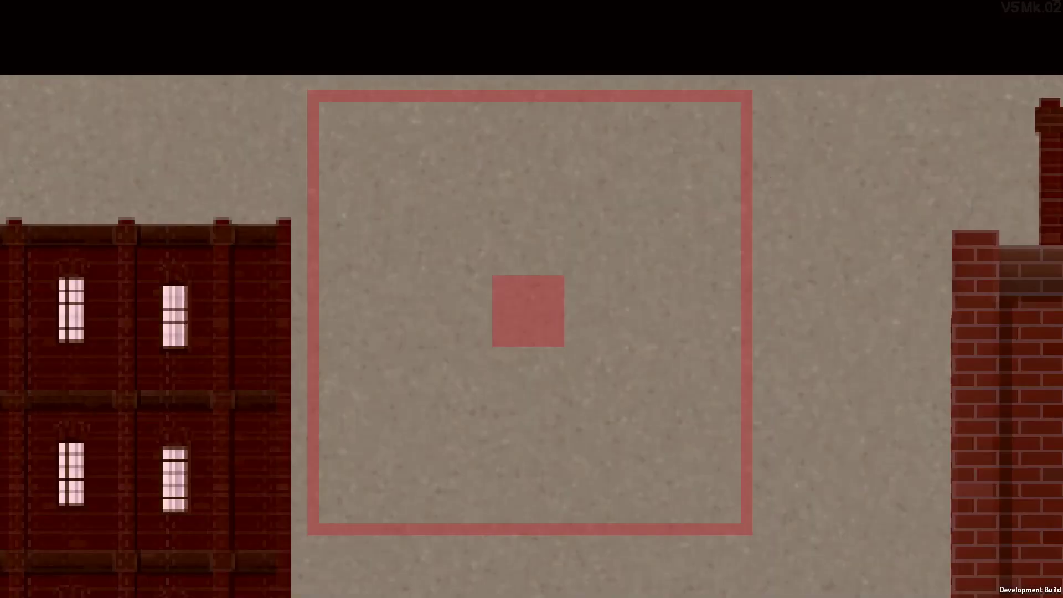
{"action": "key", "text": "a"}
{"action": "key", "text": "e"}
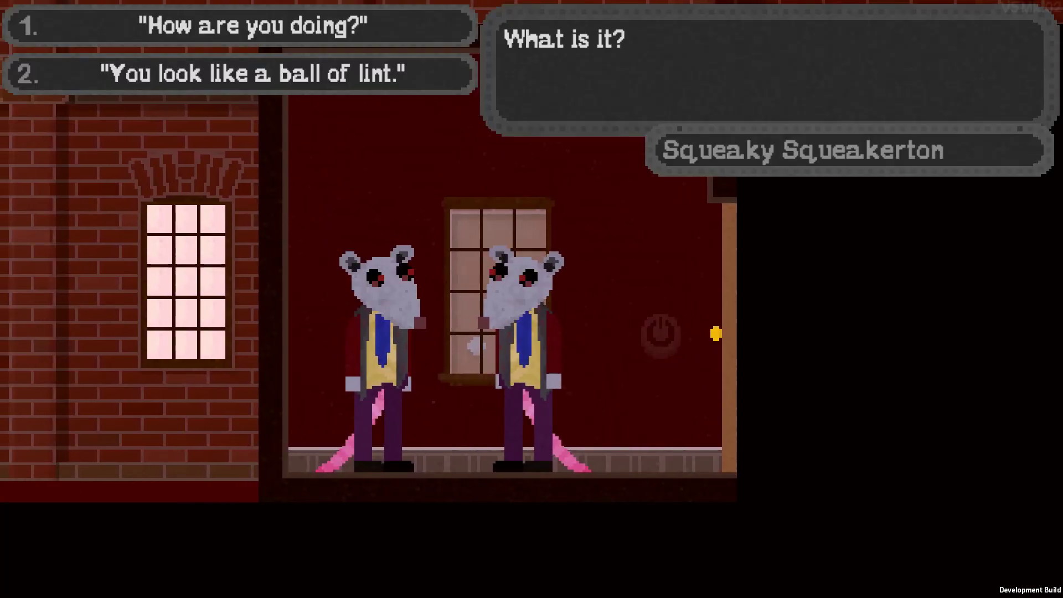
{"action": "key", "text": "2"}
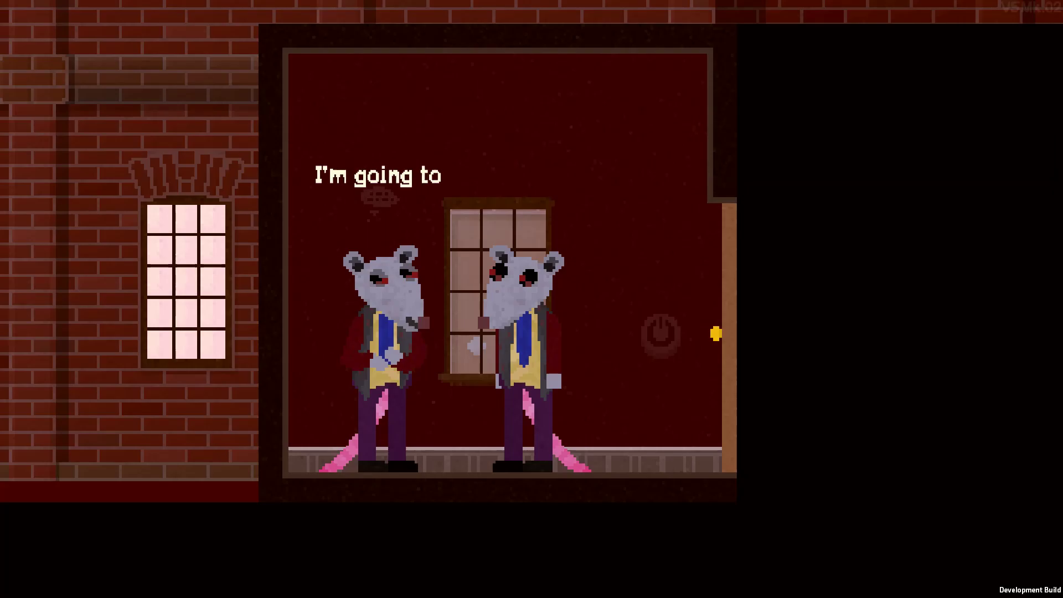
{"action": "key", "text": "d"}
{"action": "key", "text": "e"}
{"action": "key", "text": "e"}
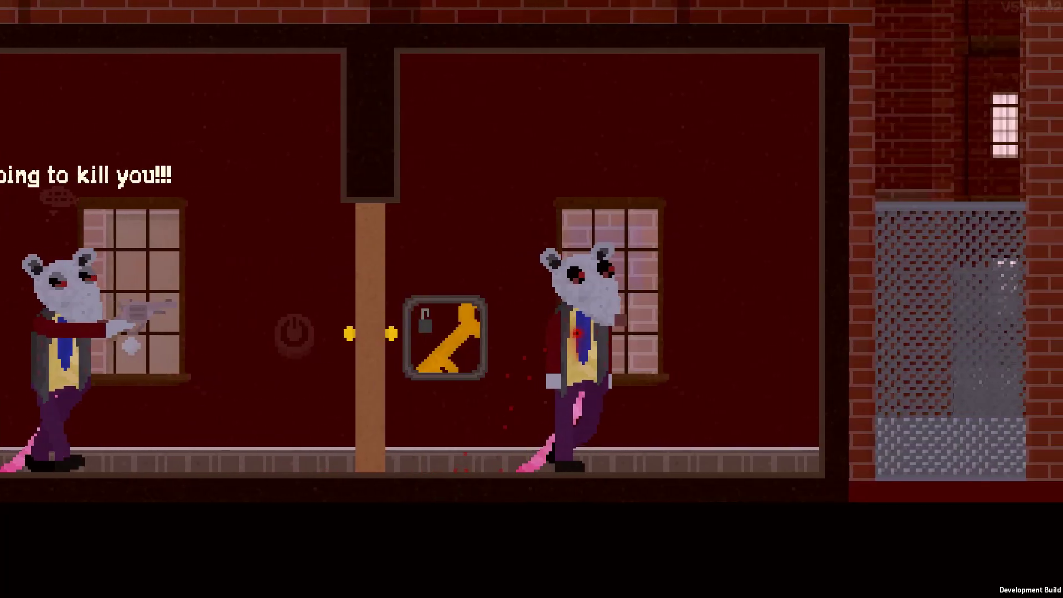
- Return to the door and open it to watch the armed mouse's behaviour, move back, and end the level test
{"action": "key", "text": "a"}
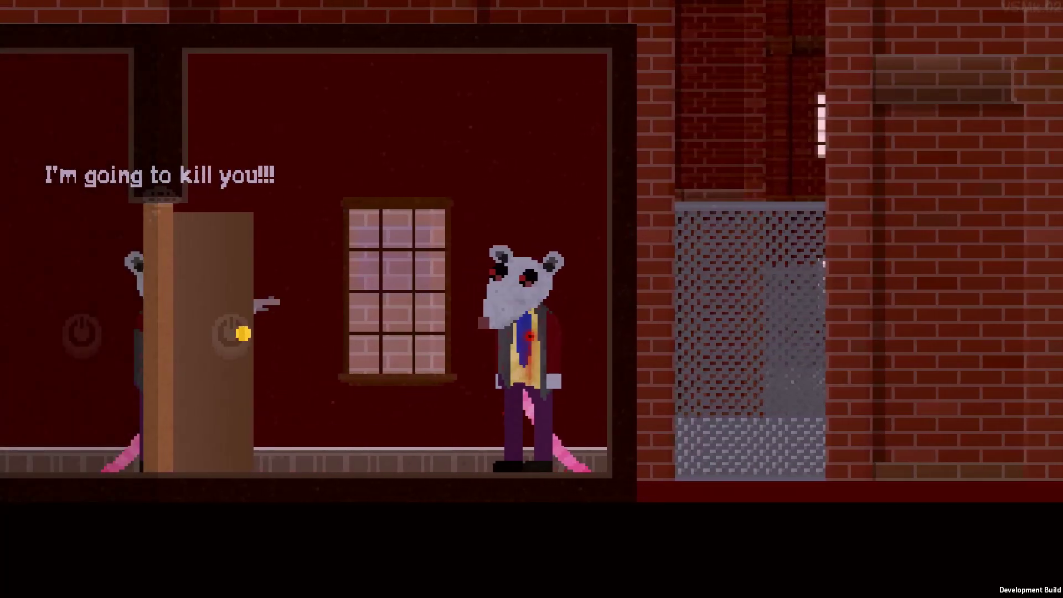
{"action": "key", "text": "a"}
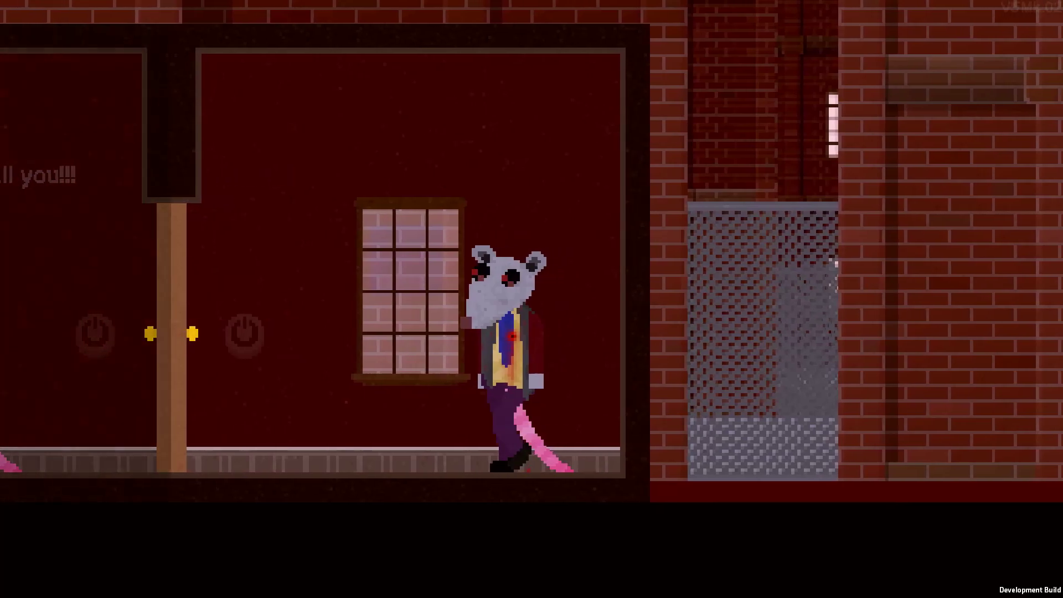
{"action": "key", "text": "a"}
{"action": "key", "text": "e"}
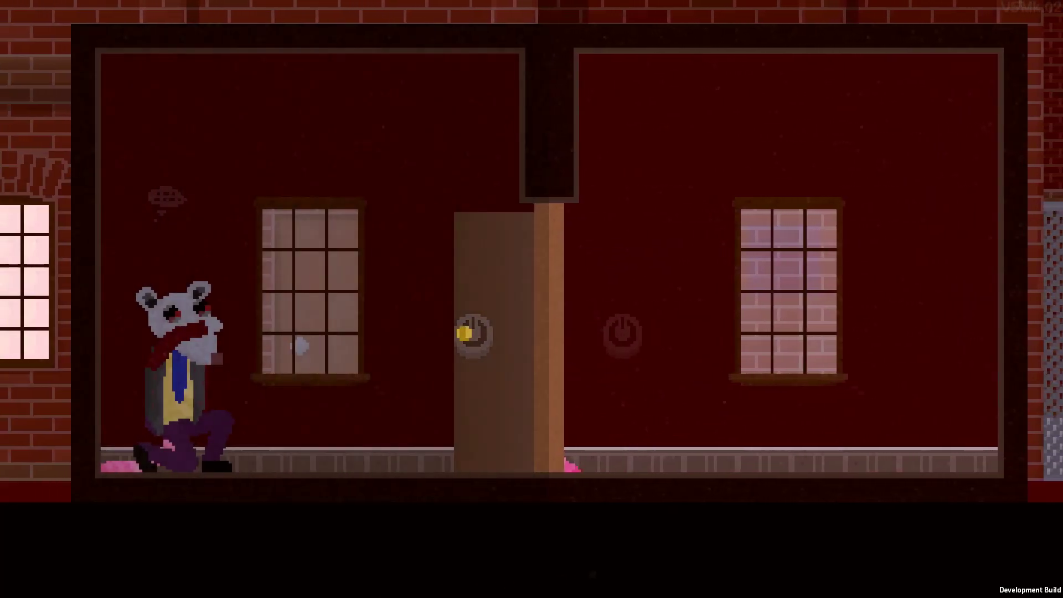
{"action": "key", "text": "d"}
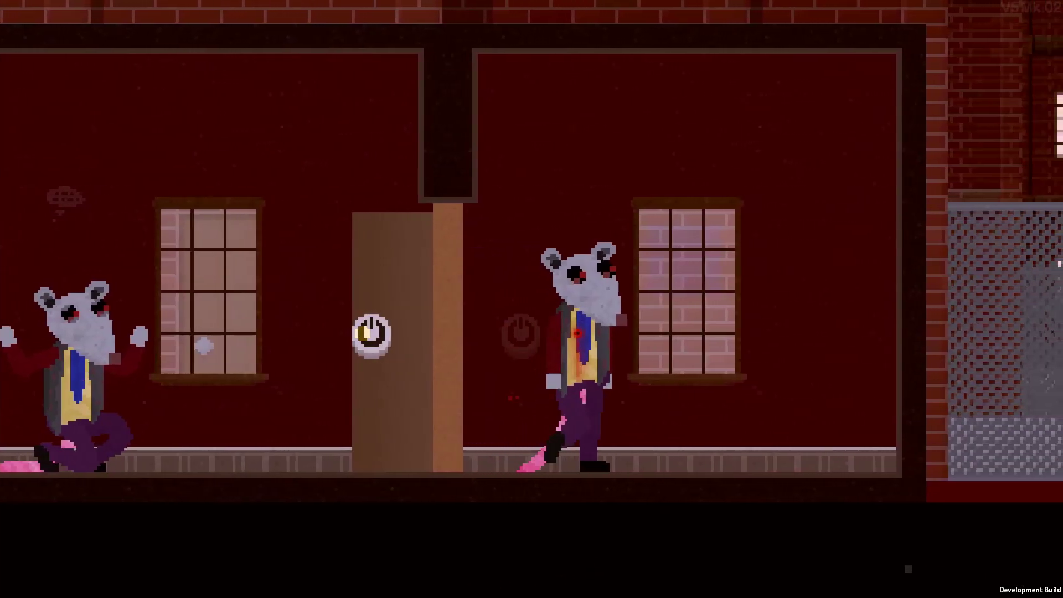
{"action": "key", "text": "Escape"}
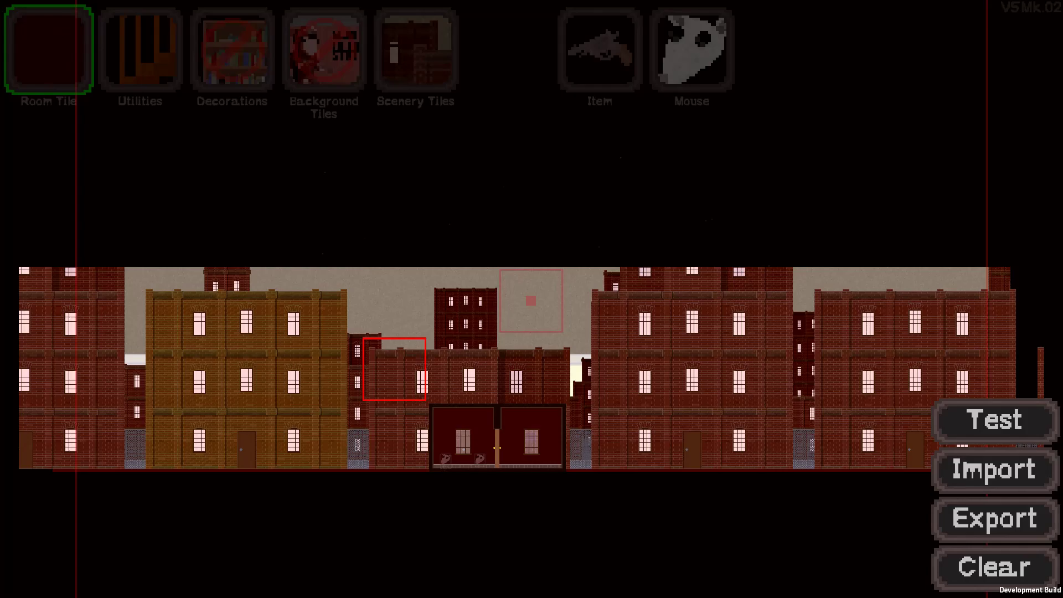
{"action": "scroll", "coordinate": [499, 343], "scroll_direction": "up", "scroll_amount": 5}
{"action": "key", "text": "s"}
{"action": "key", "text": "a"}
{"action": "key", "text": "d"}
{"action": "key", "text": "w"}
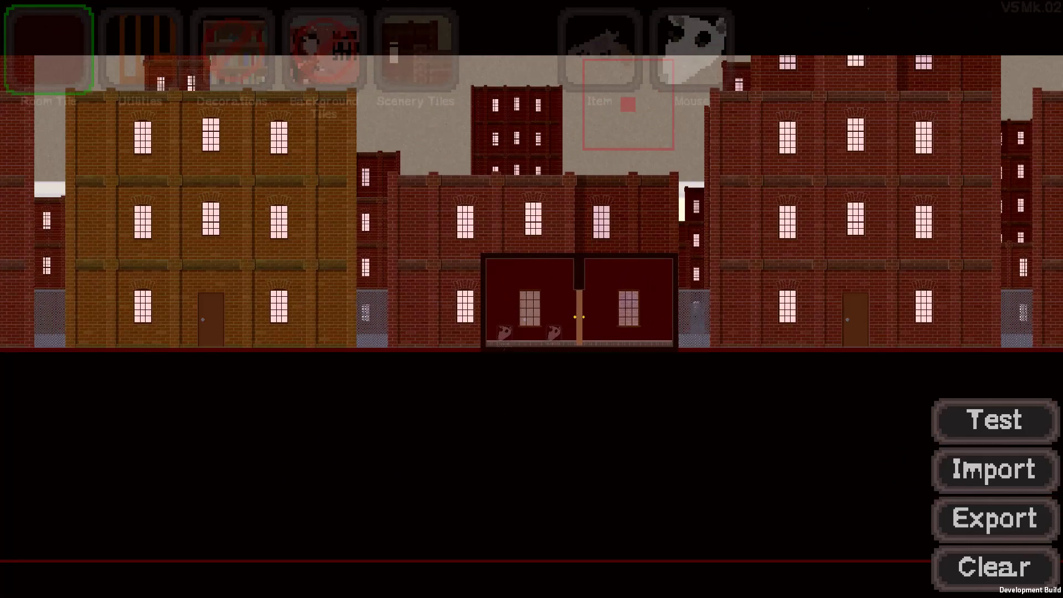
{"action": "key", "text": "s"}
{"action": "scroll", "coordinate": [553, 349], "scroll_direction": "up", "scroll_amount": 2}
{"action": "key", "text": "d"}
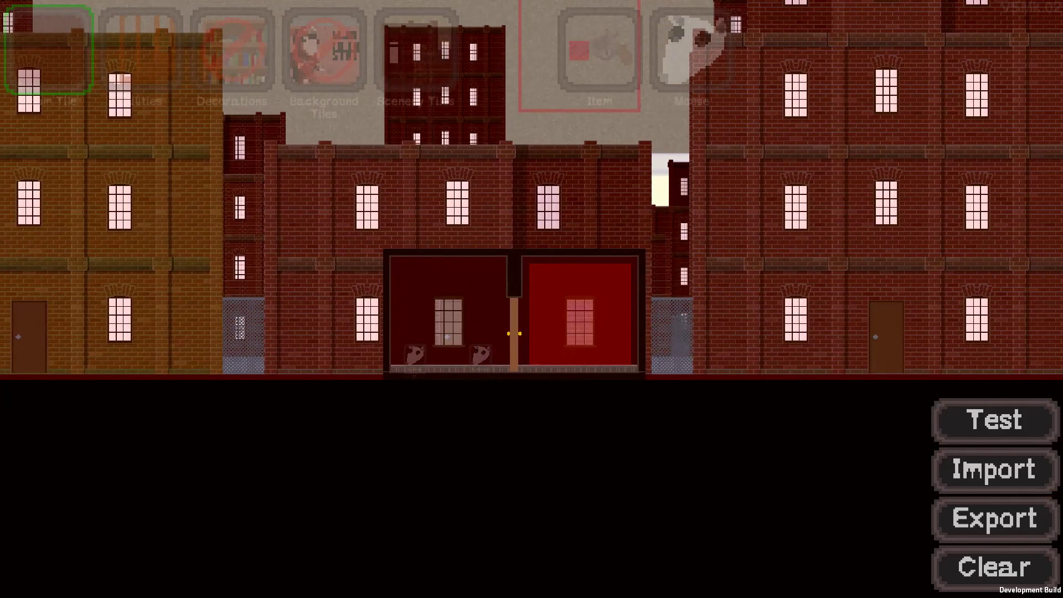
{"action": "key", "text": "a"}
{"action": "scroll", "coordinate": [576, 329], "scroll_direction": "up", "scroll_amount": 3}
{"action": "key", "text": "d"}
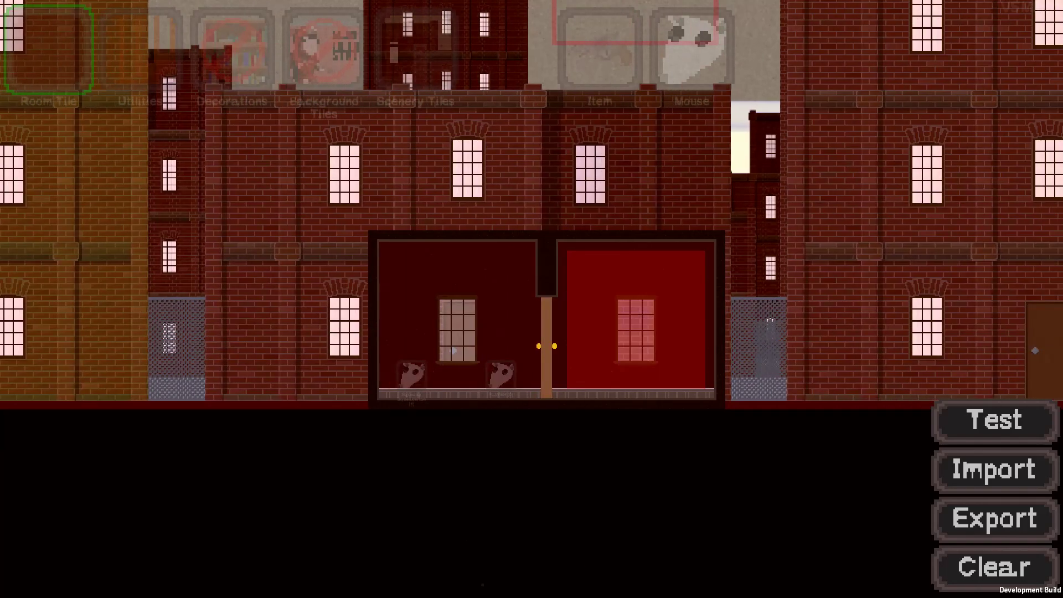
{"action": "scroll", "coordinate": [575, 329], "scroll_direction": "down", "scroll_amount": 5}
{"action": "key", "text": "a"}
{"action": "scroll", "coordinate": [587, 332], "scroll_direction": "up", "scroll_amount": 2}
{"action": "key", "text": "d"}
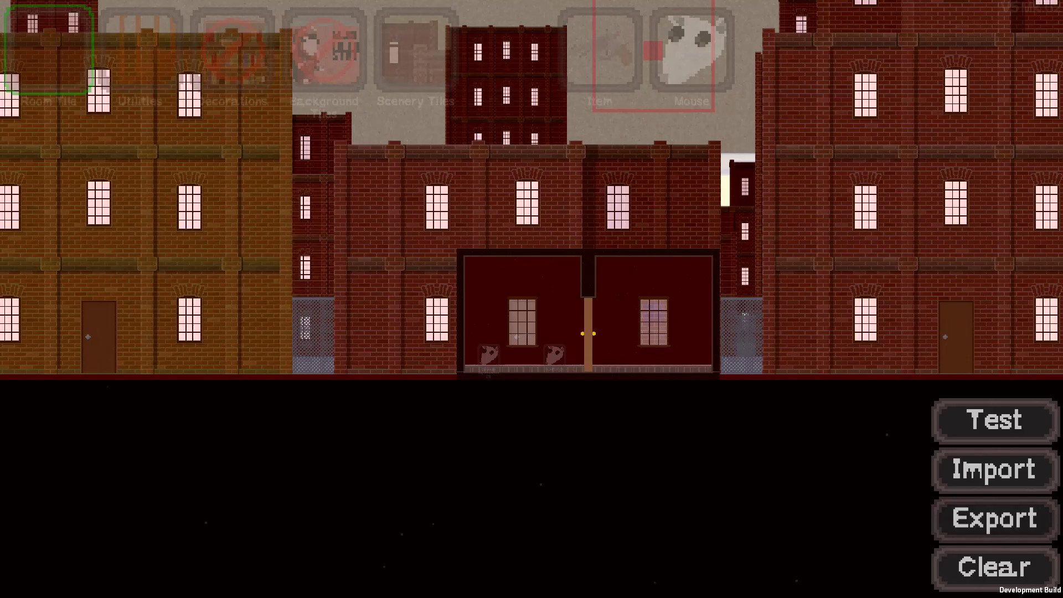
- Export the map as "Dialogue Tutorial Example" with author "Targon Studios" and the note "yes"
{"action": "left_click", "coordinate": [995, 519]}
{"action": "left_click", "coordinate": [531, 235]}
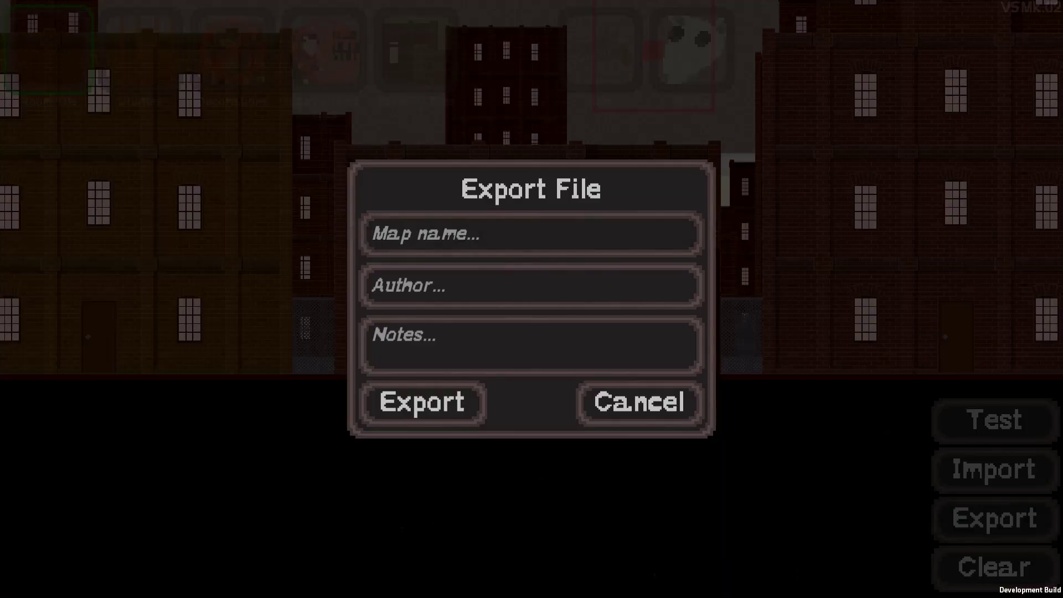
{"action": "type", "text": "Dia"}
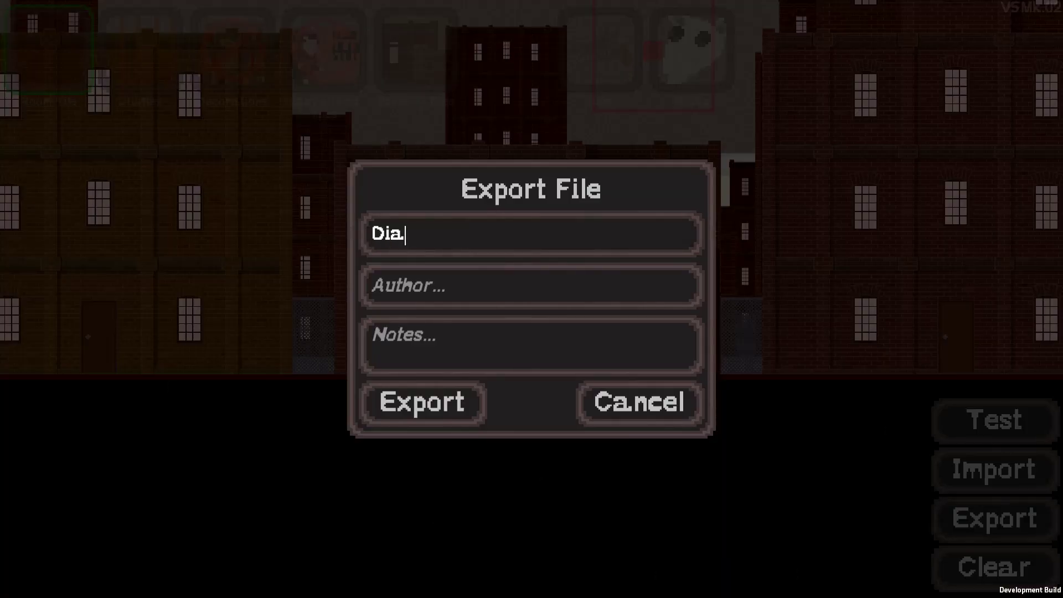
{"action": "type", "text": "logue Tutorial Example"}
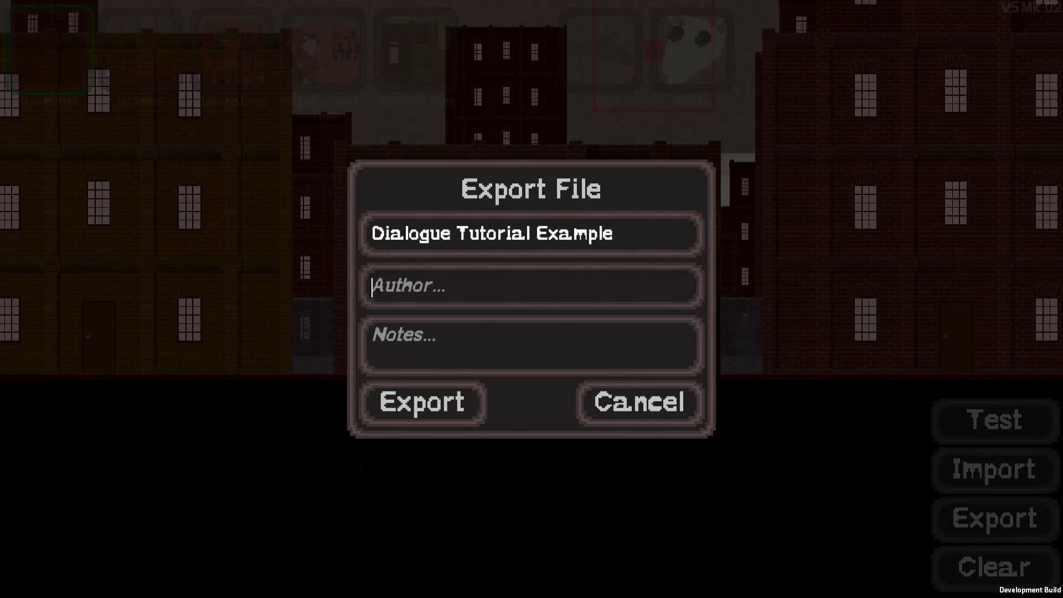
{"action": "type", "text": "Targon Studiops"}
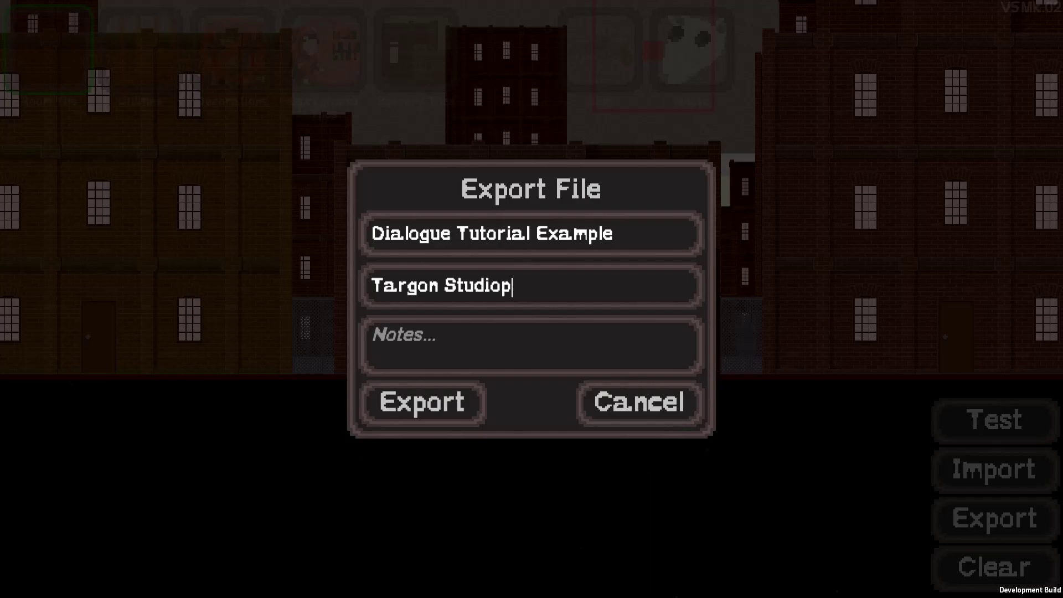
{"action": "left_click", "coordinate": [532, 346]}
{"action": "type", "text": "y"}
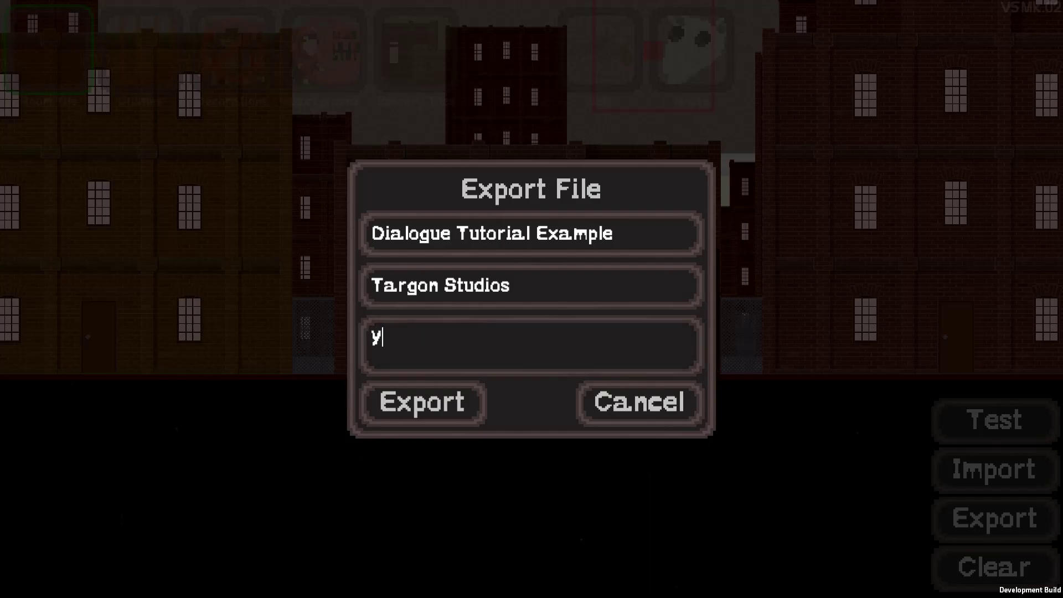
{"action": "type", "text": "es"}
{"action": "left_click", "coordinate": [422, 403]}
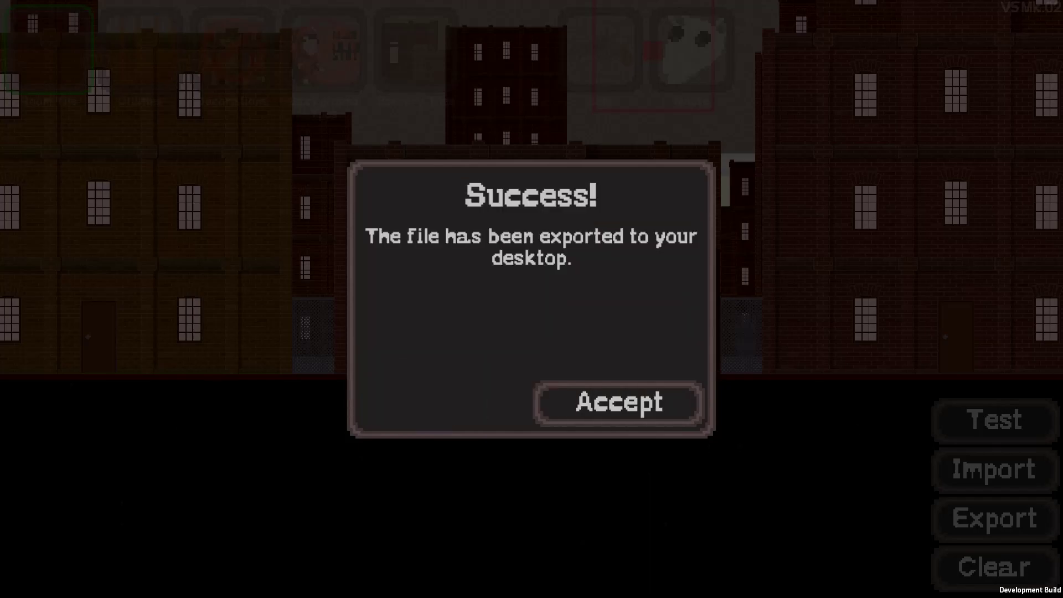
{"action": "left_click", "coordinate": [618, 403]}
- Switch the game to windowed mode and select the exported Dialogue Tutorial file on the desktop
{"action": "key", "text": "alt+Return"}
{"action": "left_click", "coordinate": [22, 194]}
{"action": "left_click_drag", "start_coordinate": [22, 195], "coordinate": [30, 272]}
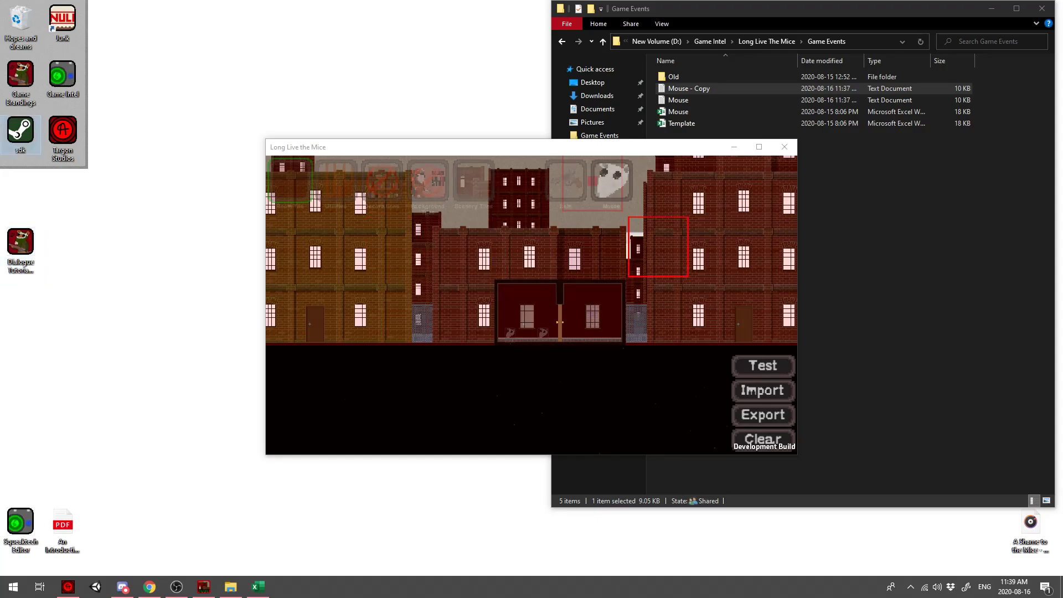
{"action": "left_click", "coordinate": [658, 246]}
{"action": "scroll", "coordinate": [609, 235], "scroll_direction": "up", "scroll_amount": 5}
{"action": "scroll", "coordinate": [515, 310], "scroll_direction": "down", "scroll_amount": 1}
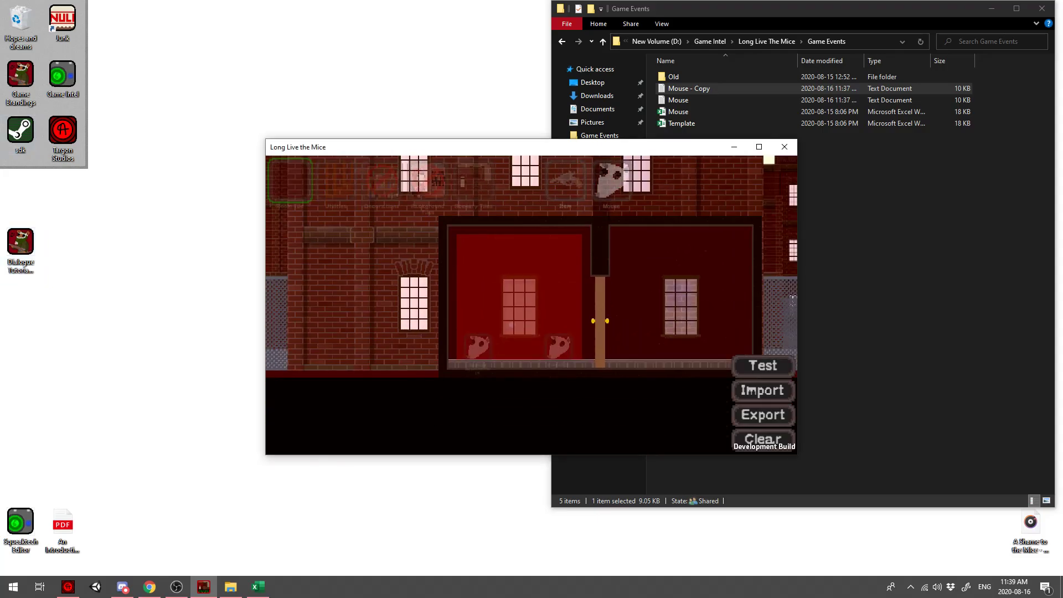
{"action": "scroll", "coordinate": [530, 306], "scroll_direction": "up", "scroll_amount": 3}
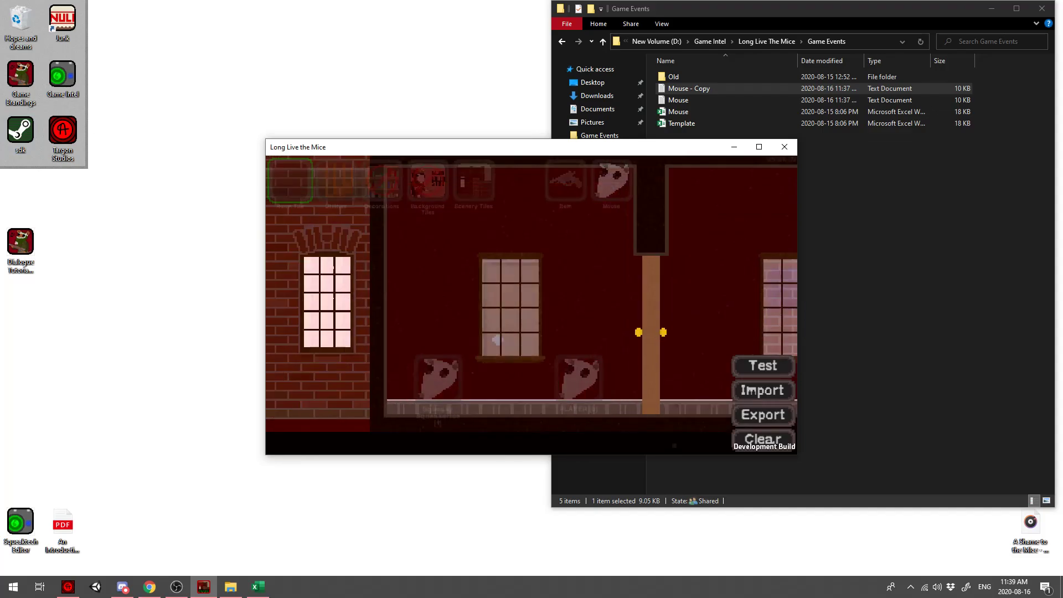
- Look over the example map in the level editor, from the two mouse rooms and their door out to the surrounding brick buildings
{"action": "key", "text": "s"}
{"action": "key", "text": "a"}
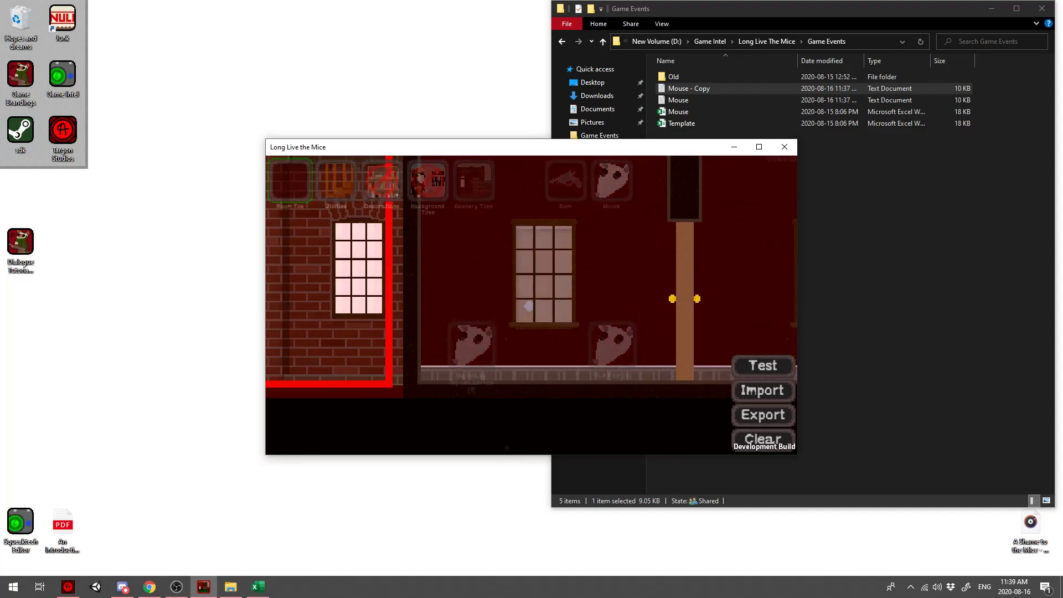
{"action": "key", "text": "a"}
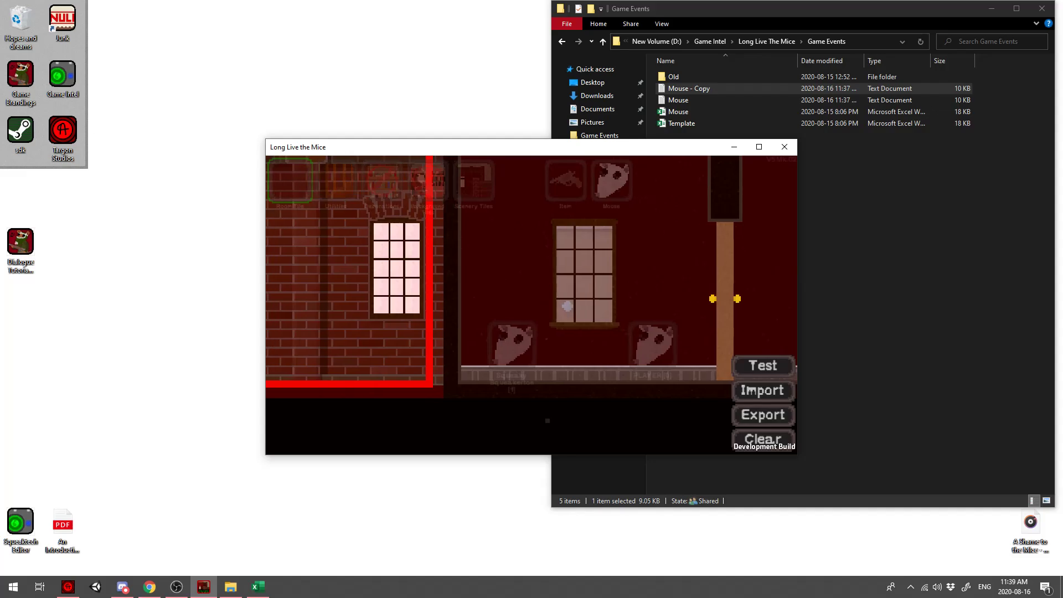
{"action": "scroll", "coordinate": [412, 293], "scroll_direction": "down", "scroll_amount": 3}
{"action": "key", "text": "d"}
{"action": "key", "text": "d"}
{"action": "scroll", "coordinate": [736, 294], "scroll_direction": "down", "scroll_amount": 3}
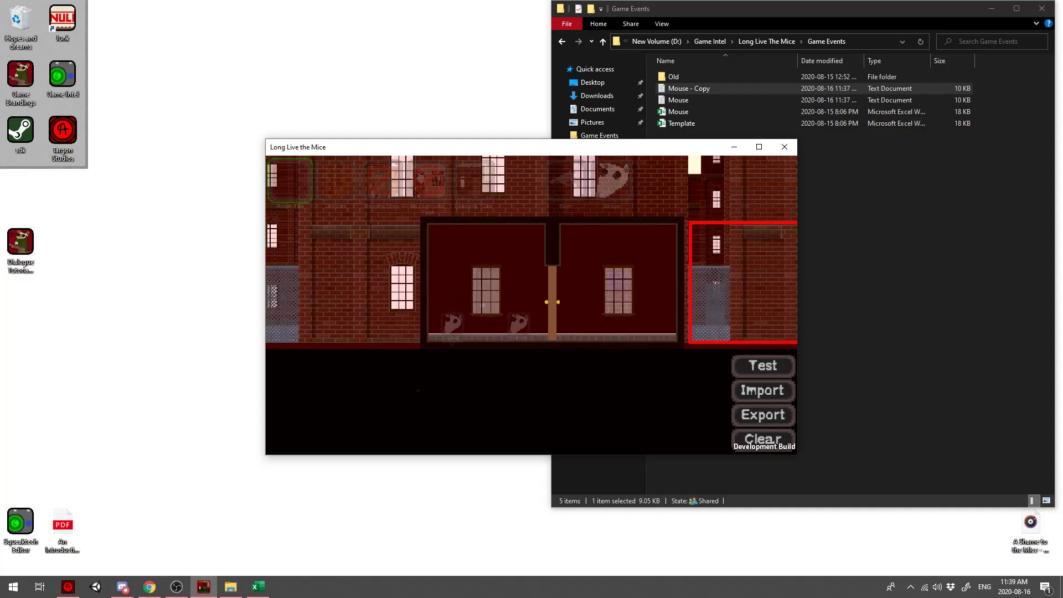
{"action": "key", "text": "d"}
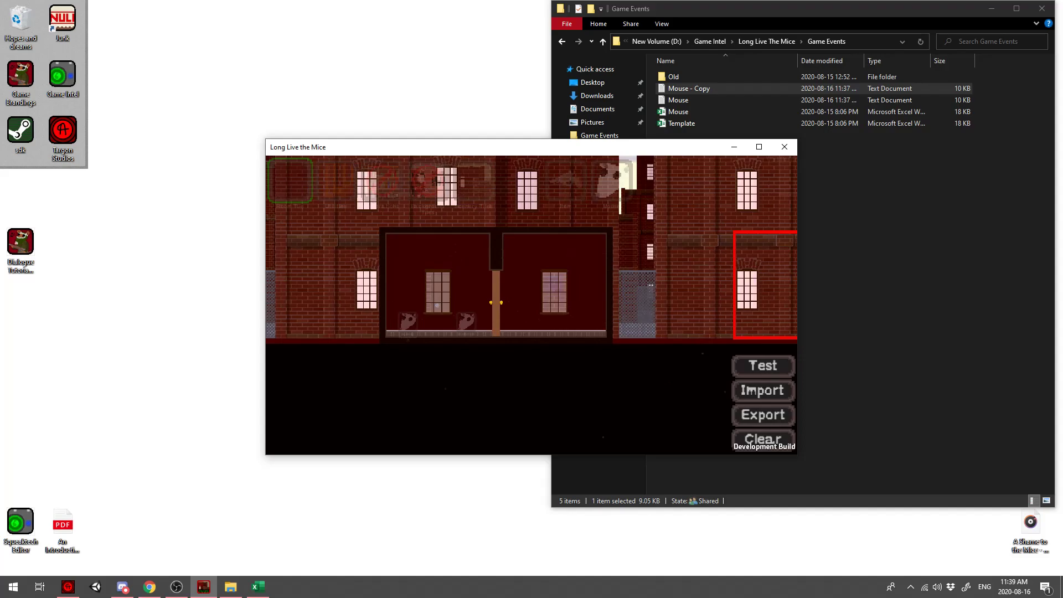
{"action": "key", "text": "w"}
{"action": "key", "text": "a"}
{"action": "scroll", "coordinate": [757, 252], "scroll_direction": "down", "scroll_amount": 3}
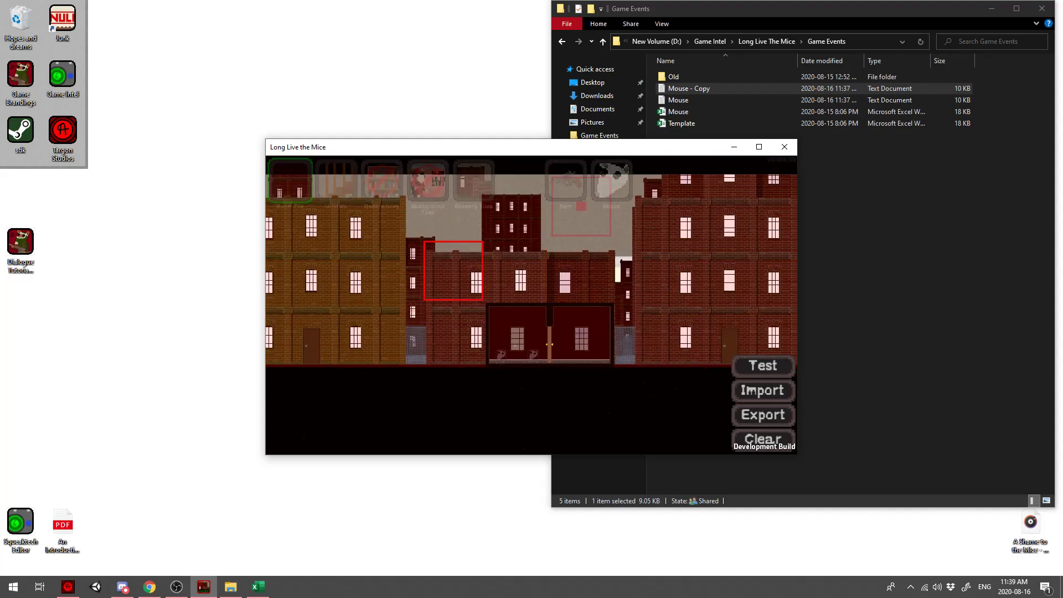
{"action": "key", "text": "d"}
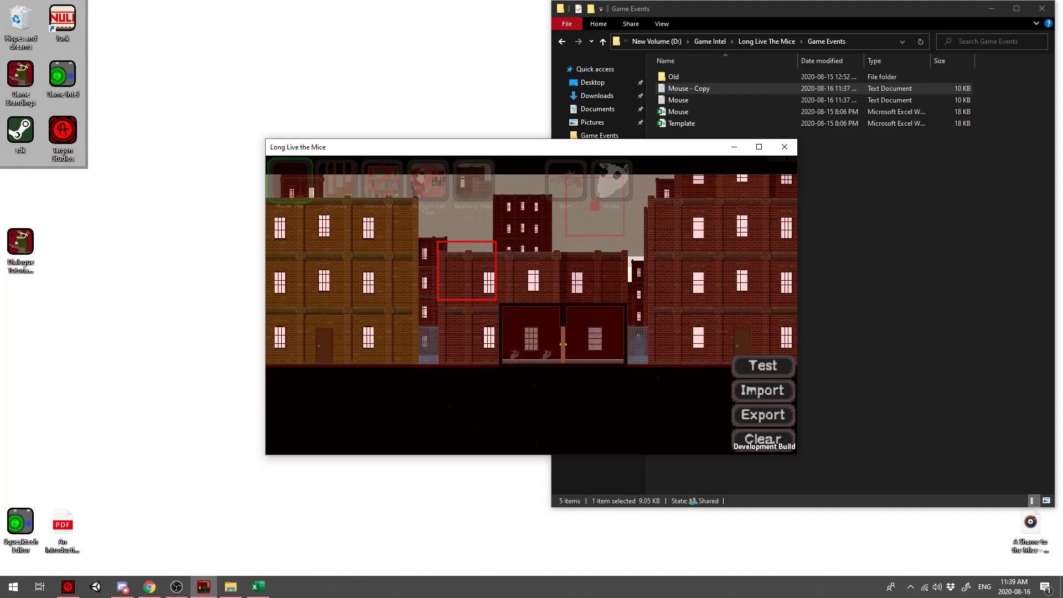
{"action": "key", "text": "a"}
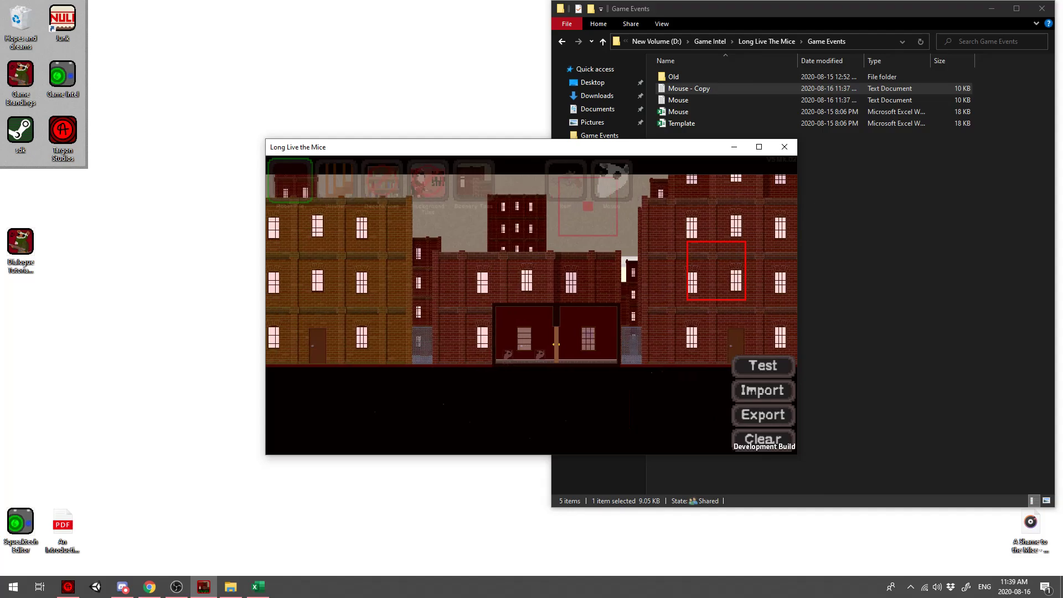